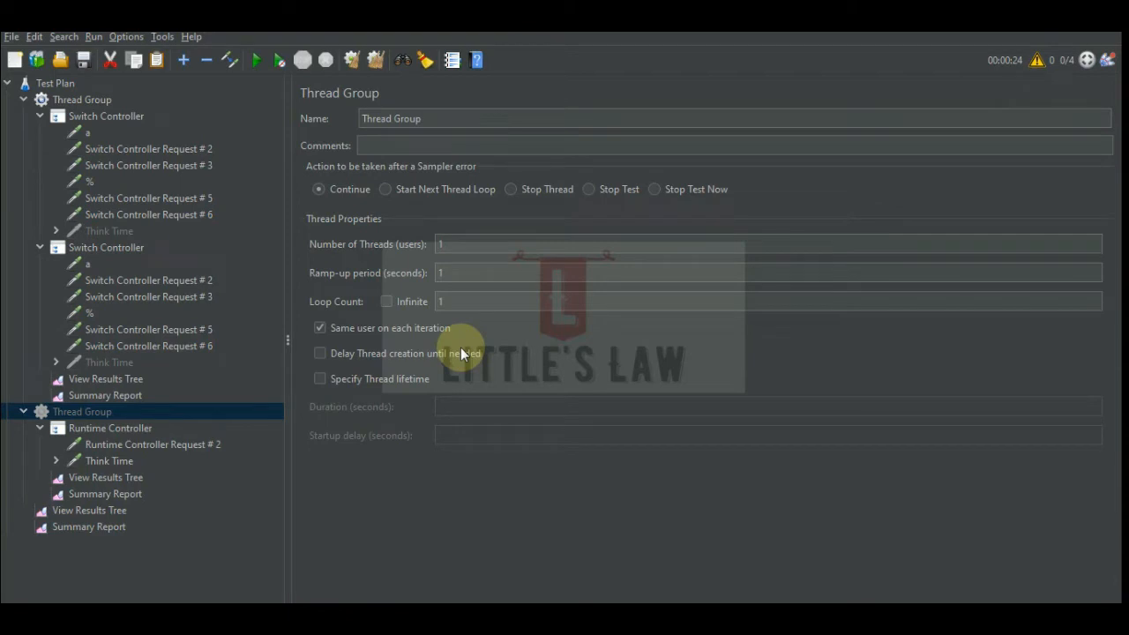
Collapse the disabled thread group and check the switch values of both Switch Controllers in the active thread group.
{"action": "left_click", "coordinate": [22, 411]}
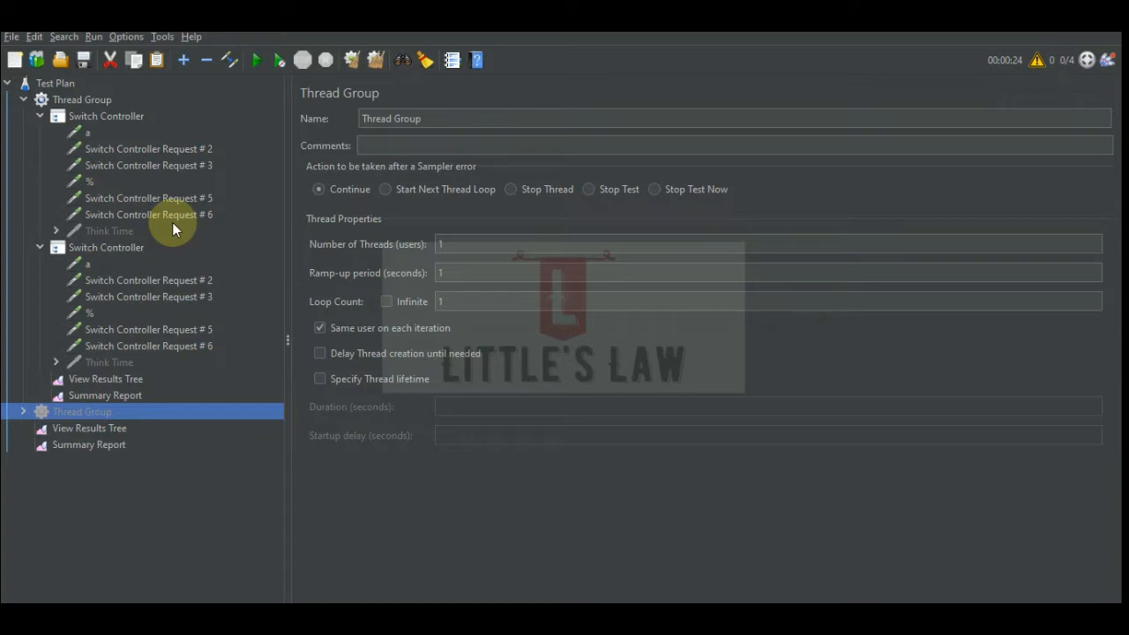
{"action": "left_click", "coordinate": [100, 118]}
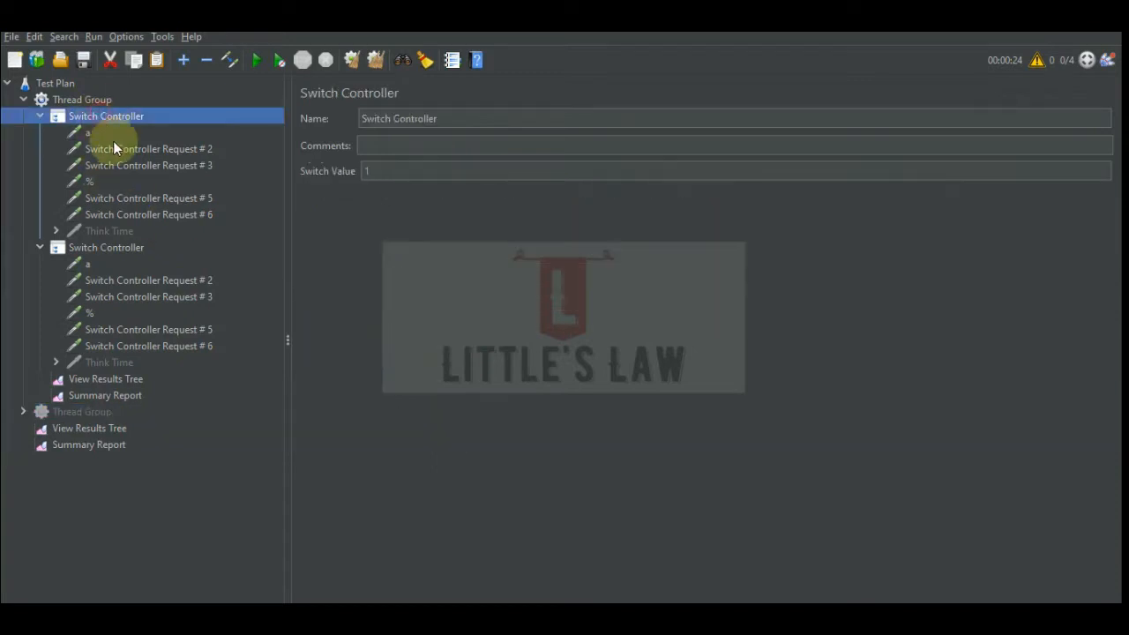
{"action": "left_click", "coordinate": [114, 247]}
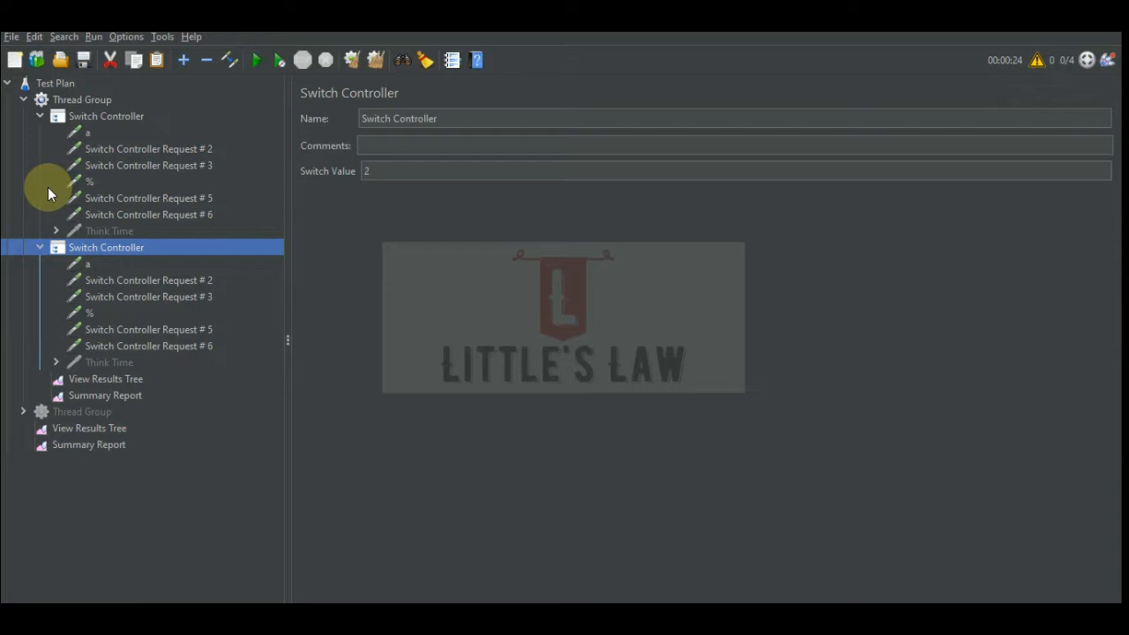
Set the active thread group's number of threads to 1 and its loop count to 1.
{"action": "left_click", "coordinate": [77, 99]}
{"action": "left_click_drag", "start_coordinate": [454, 244], "coordinate": [355, 245]}
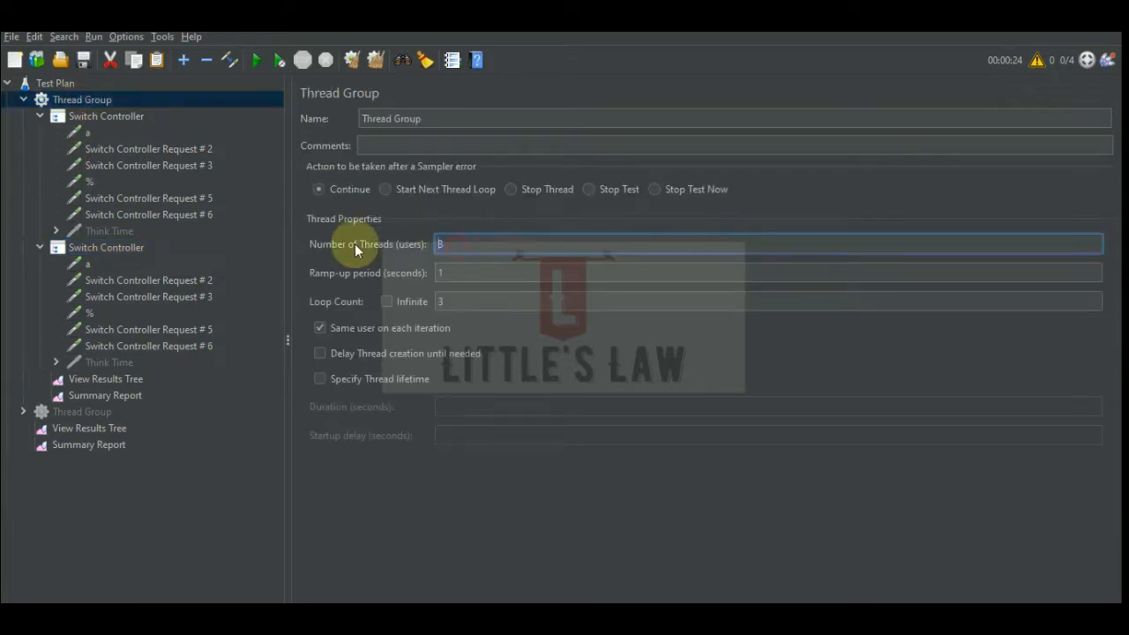
{"action": "type", "text": "1"}
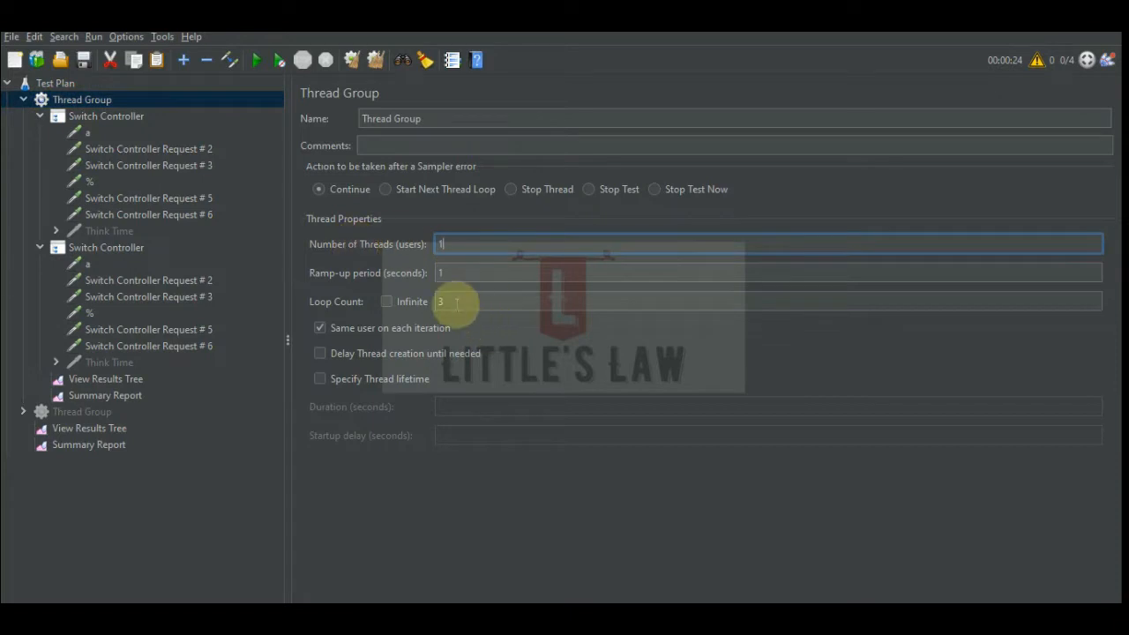
{"action": "left_click_drag", "start_coordinate": [448, 302], "coordinate": [324, 287]}
{"action": "type", "text": "1"}
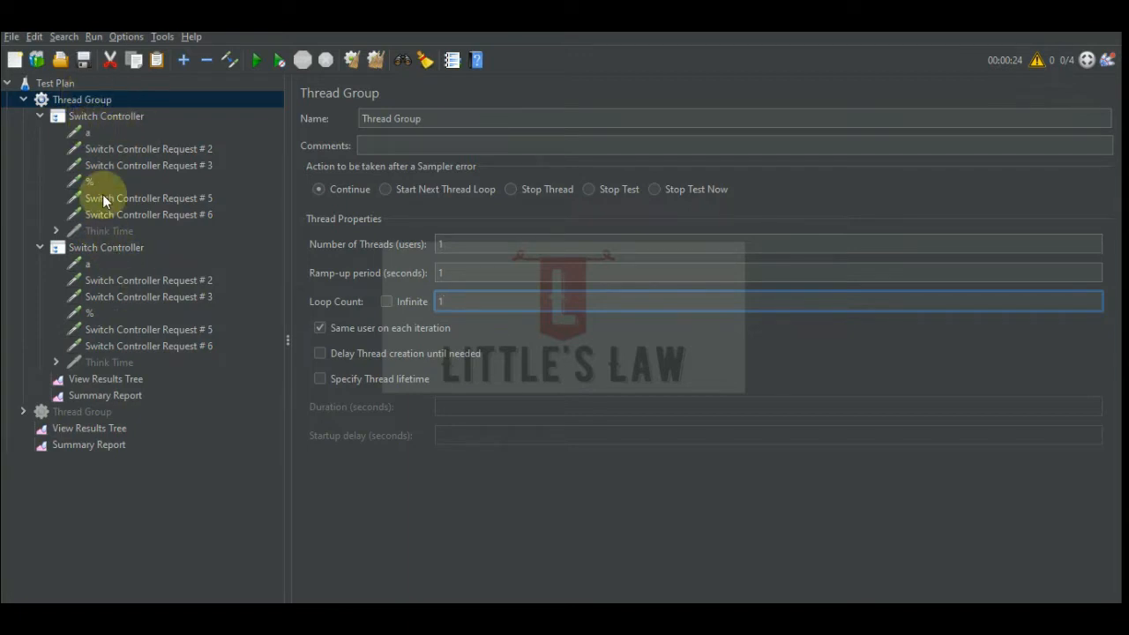
Compare each Switch Controller's switch value with the child request it selects.
{"action": "left_click", "coordinate": [97, 116]}
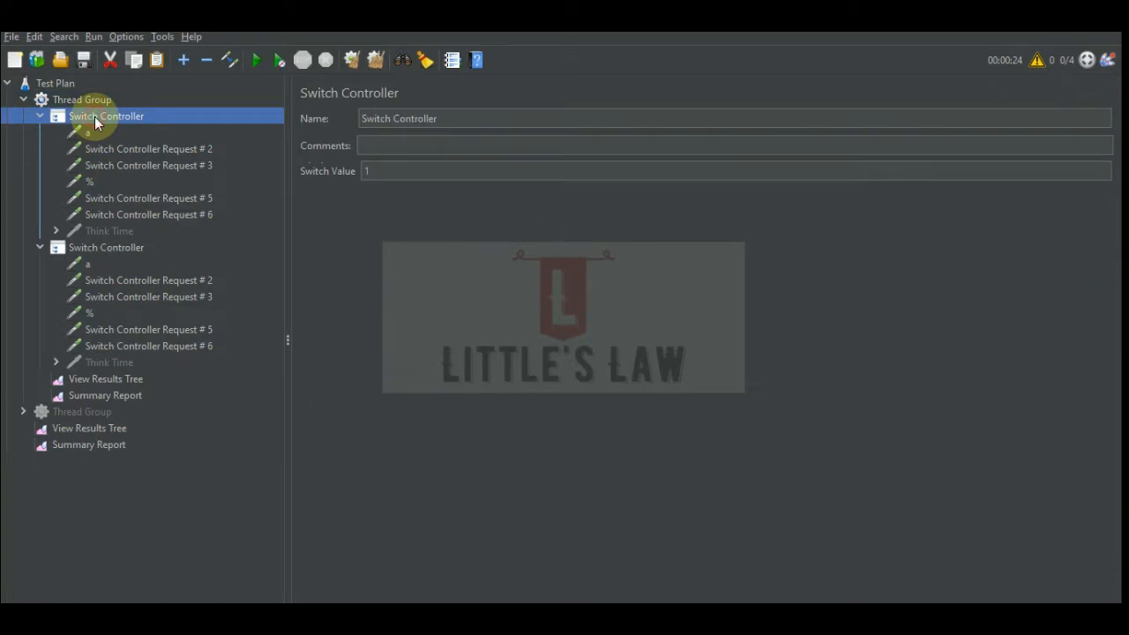
{"action": "left_click", "coordinate": [369, 171]}
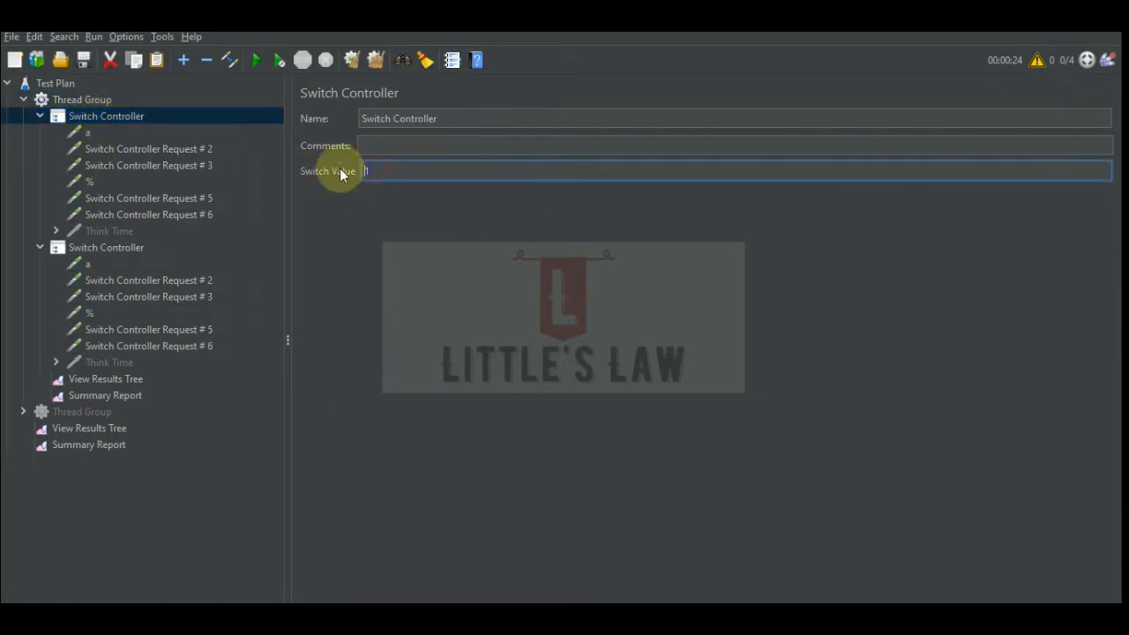
{"action": "left_click", "coordinate": [106, 150]}
{"action": "left_click", "coordinate": [114, 247]}
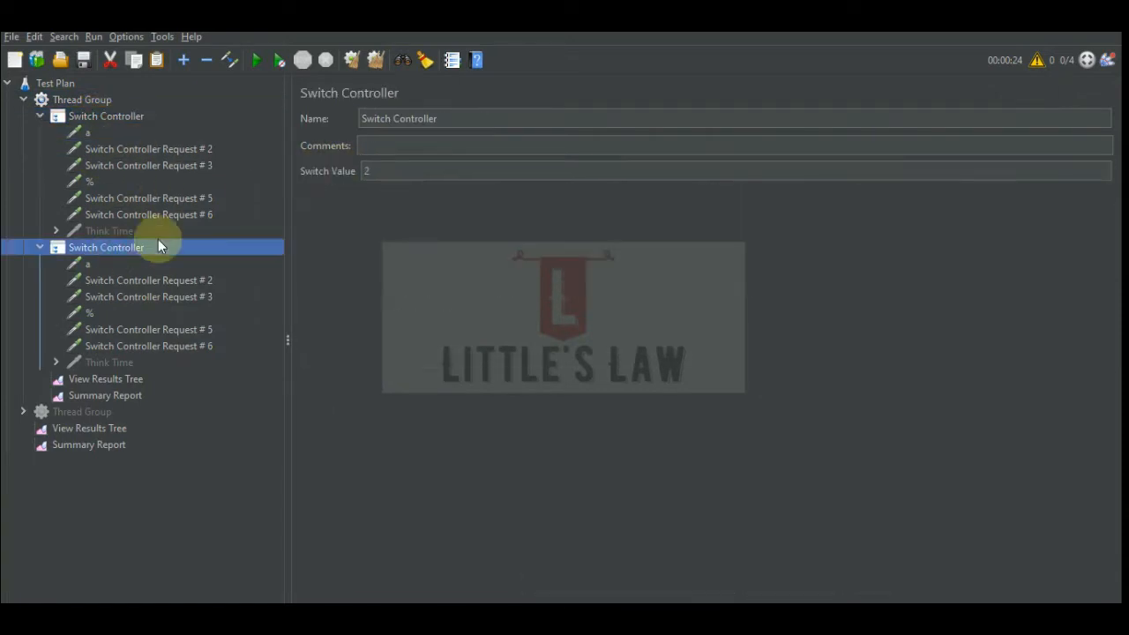
{"action": "left_click", "coordinate": [369, 171]}
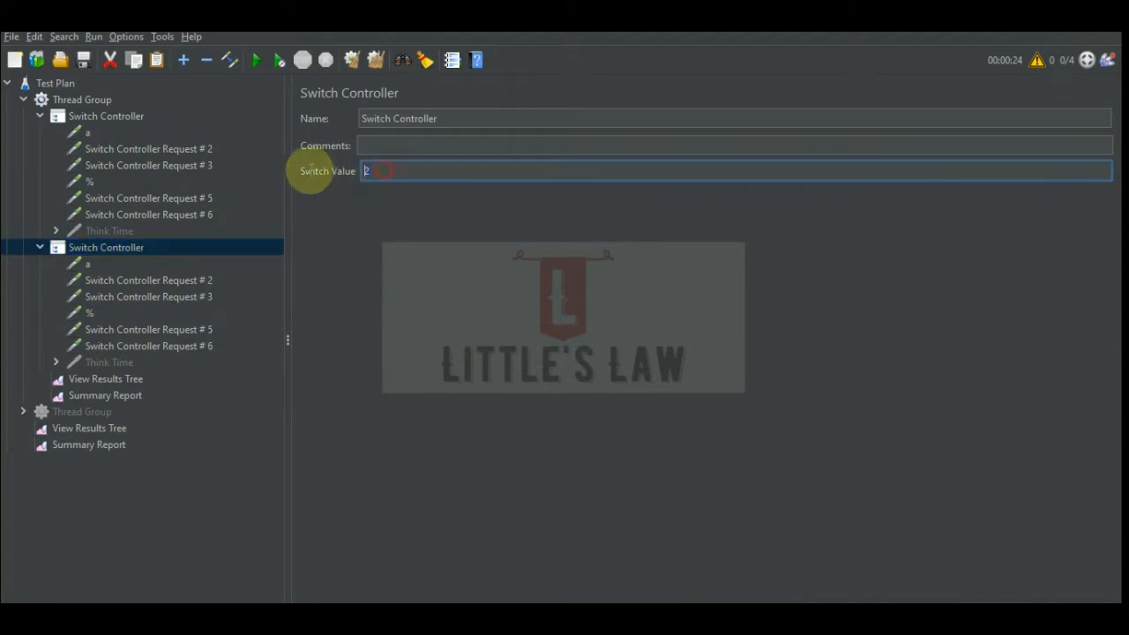
{"action": "left_click", "coordinate": [141, 297]}
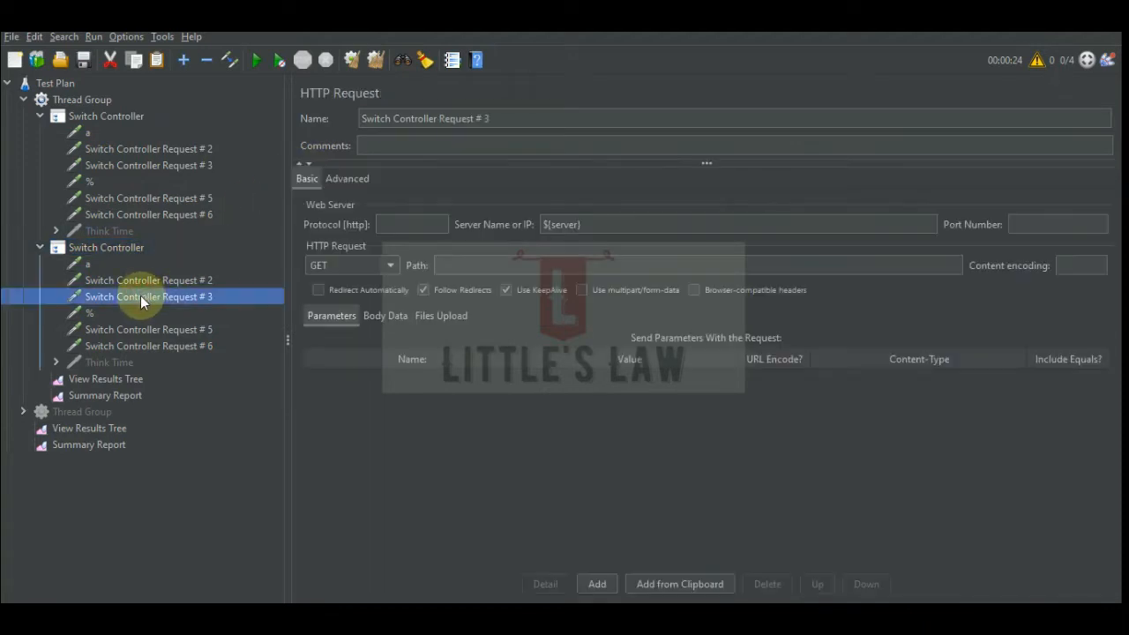
Run the test with the thread group's View Results Tree open and widen its sample list.
{"action": "left_click", "coordinate": [111, 379]}
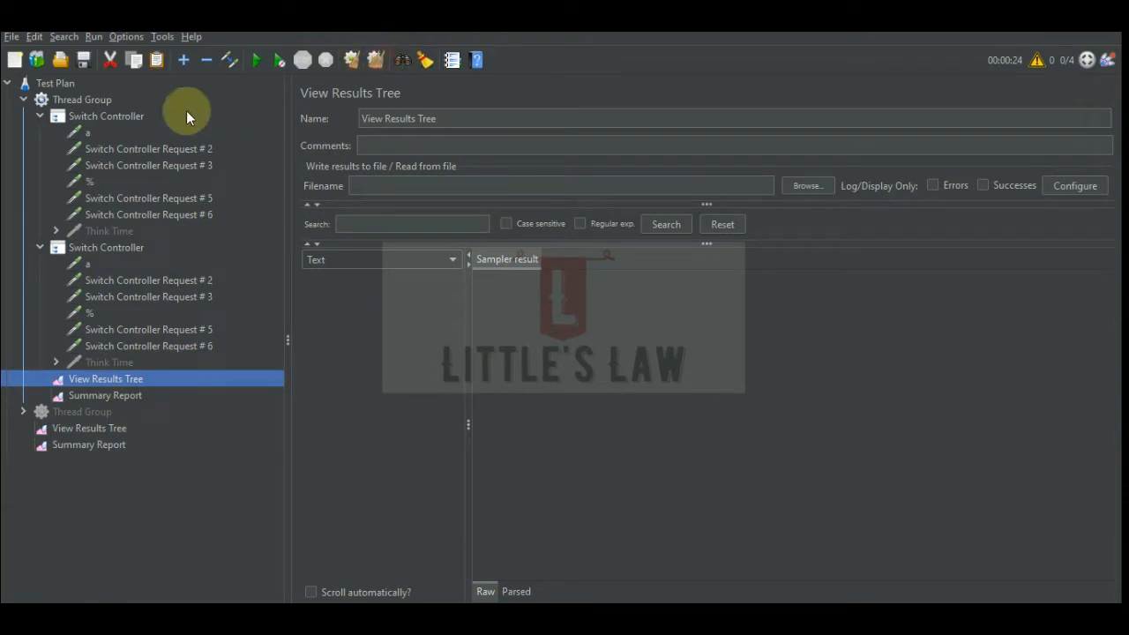
{"action": "left_click", "coordinate": [69, 97]}
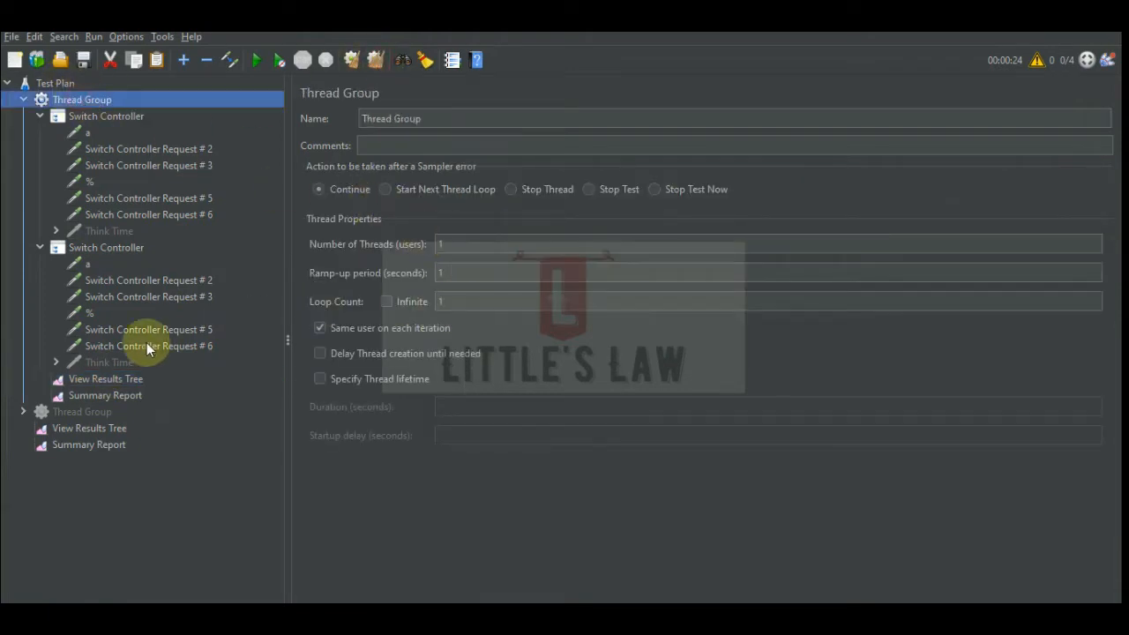
{"action": "left_click", "coordinate": [90, 377]}
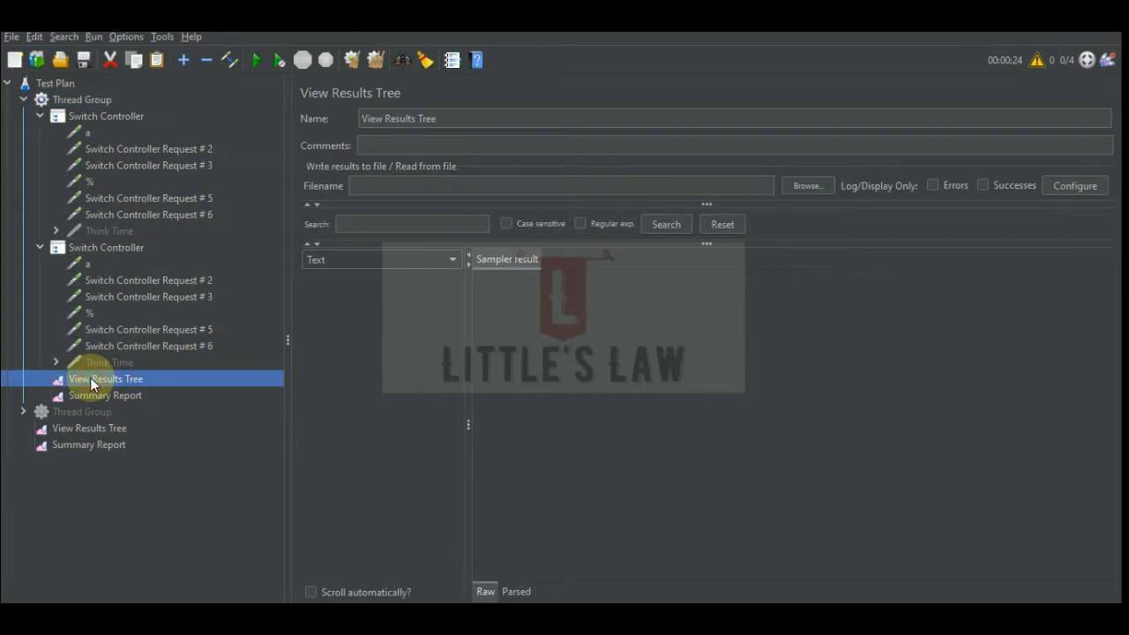
{"action": "left_click", "coordinate": [261, 60]}
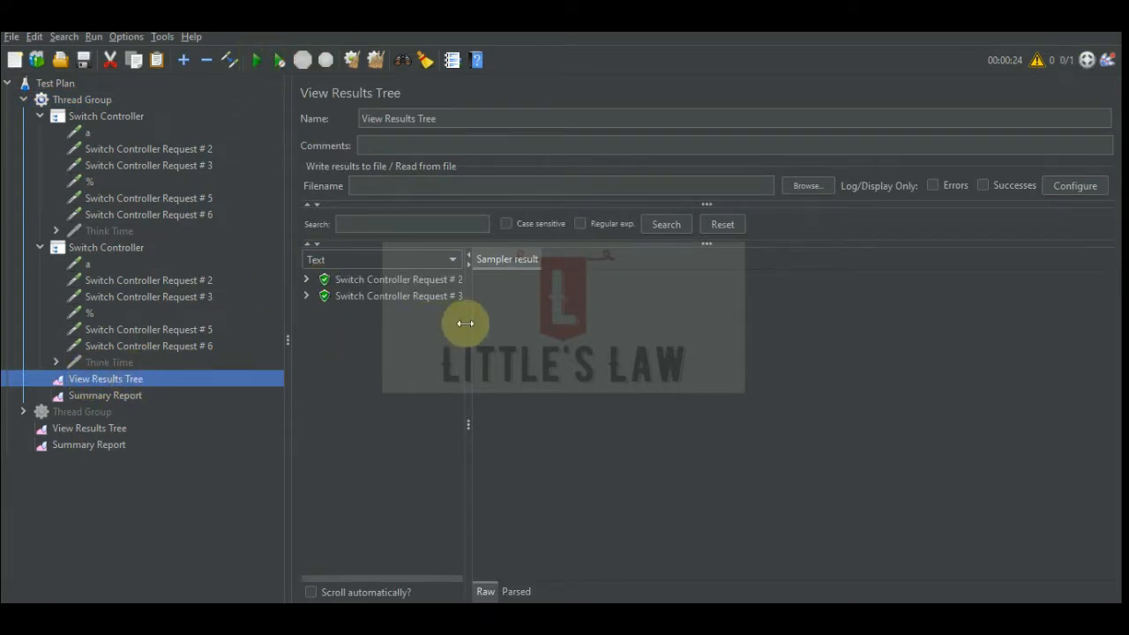
{"action": "left_click_drag", "start_coordinate": [468, 323], "coordinate": [579, 336]}
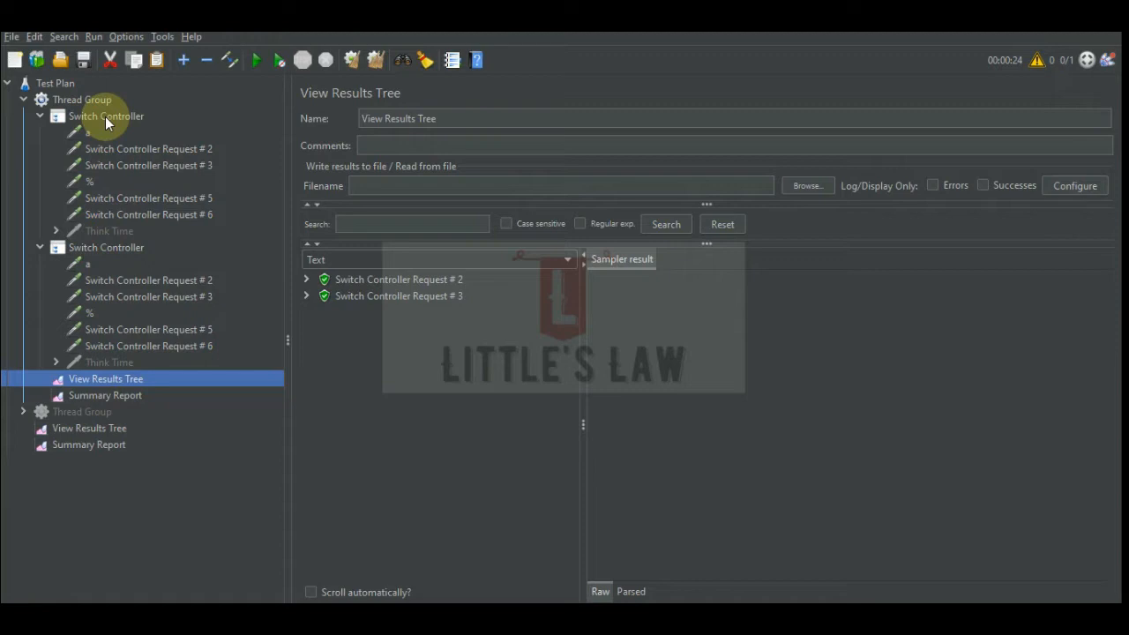
Inspect the first Switch Controller's settings and its first three child requests.
{"action": "left_click", "coordinate": [86, 131]}
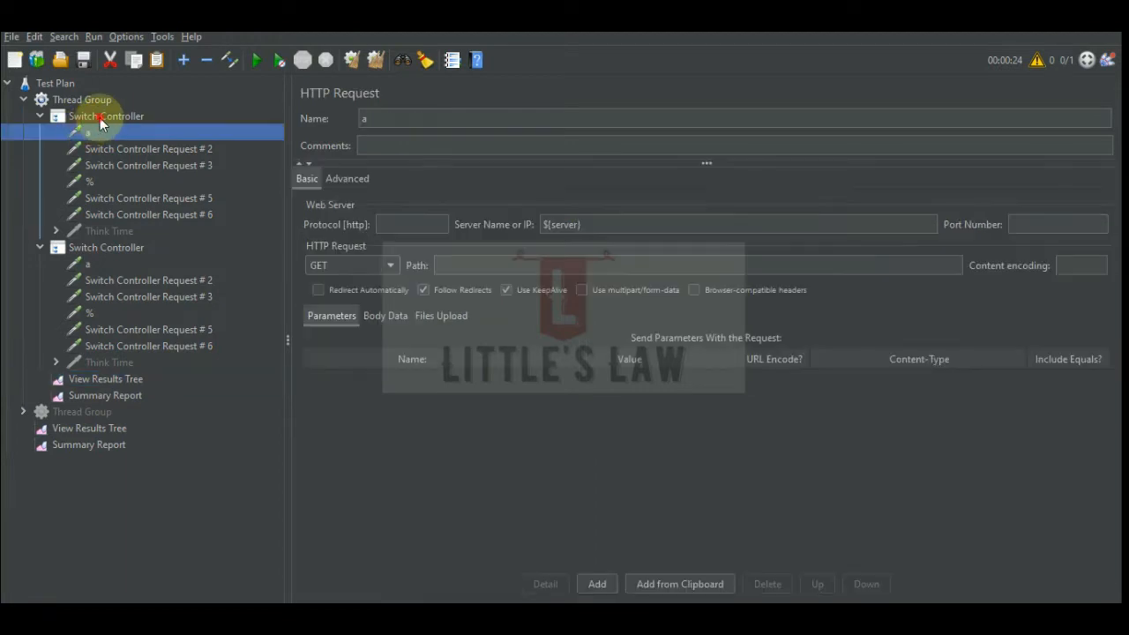
{"action": "left_click", "coordinate": [100, 116]}
{"action": "left_click", "coordinate": [100, 148]}
{"action": "left_click", "coordinate": [99, 161]}
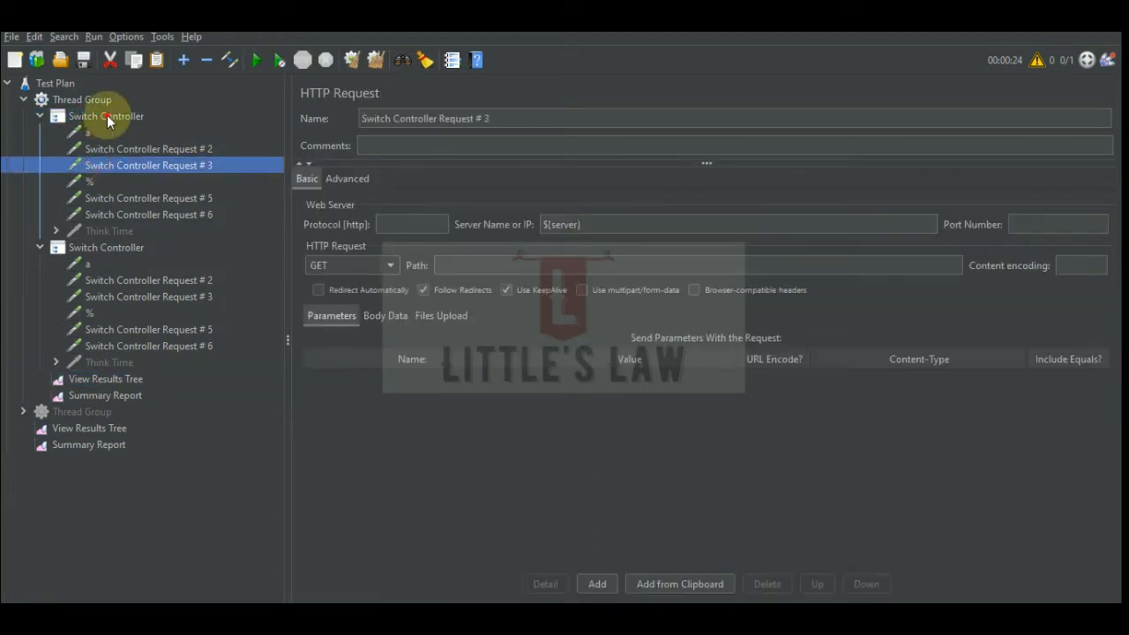
{"action": "left_click", "coordinate": [107, 115]}
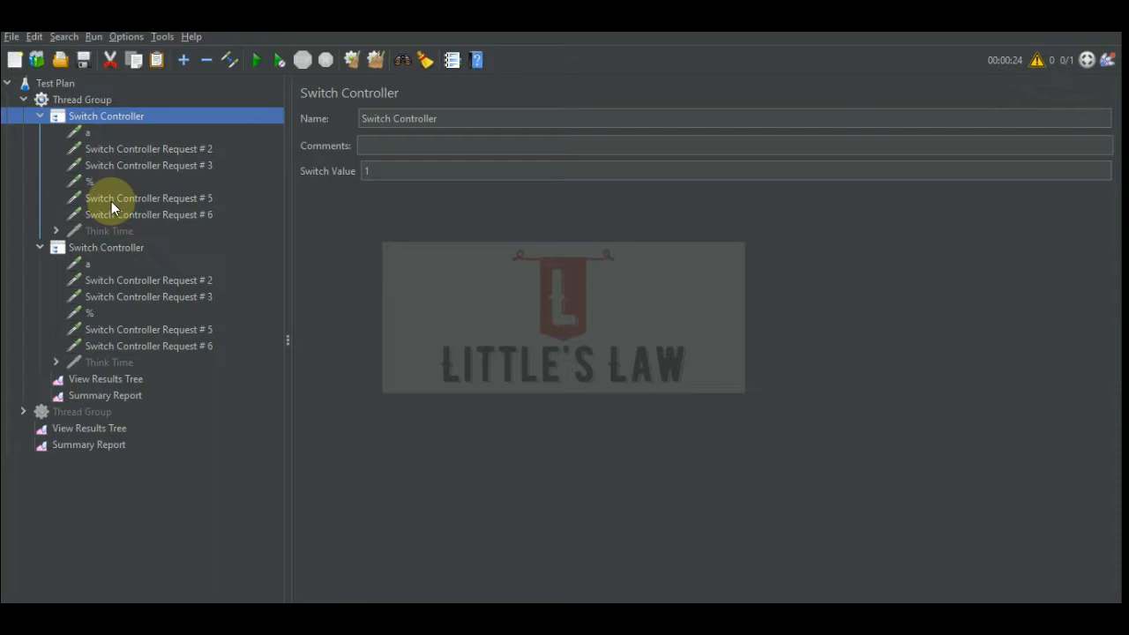
Change the first Switch Controller into a Simple Controller.
{"action": "right_click", "coordinate": [111, 122]}
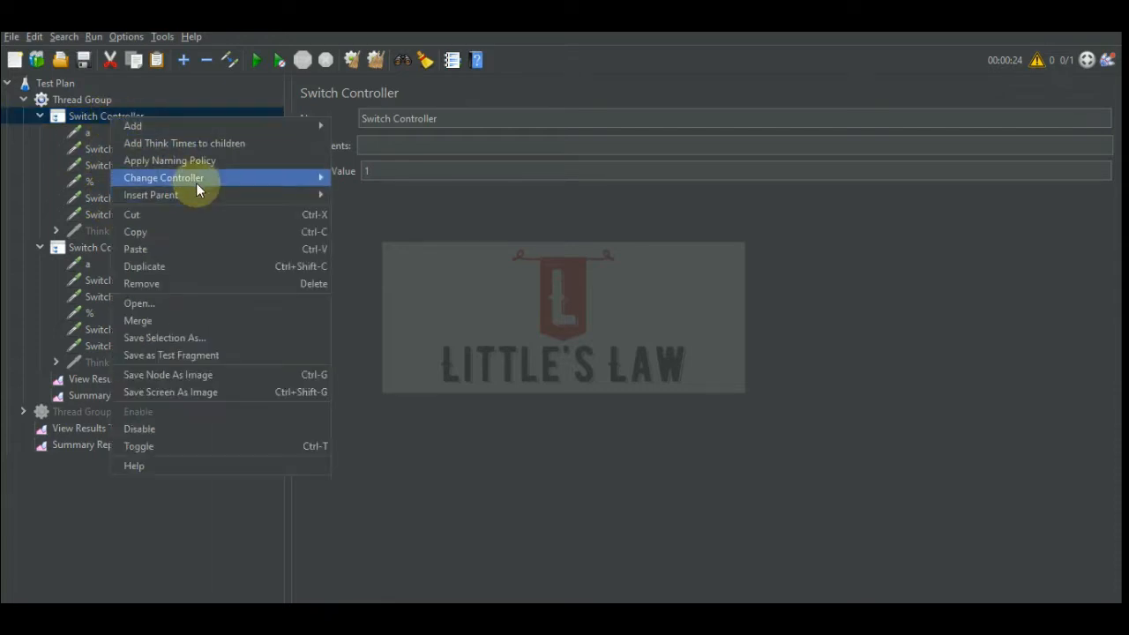
{"action": "mouse_move", "coordinate": [260, 179]}
{"action": "mouse_move", "coordinate": [359, 176]}
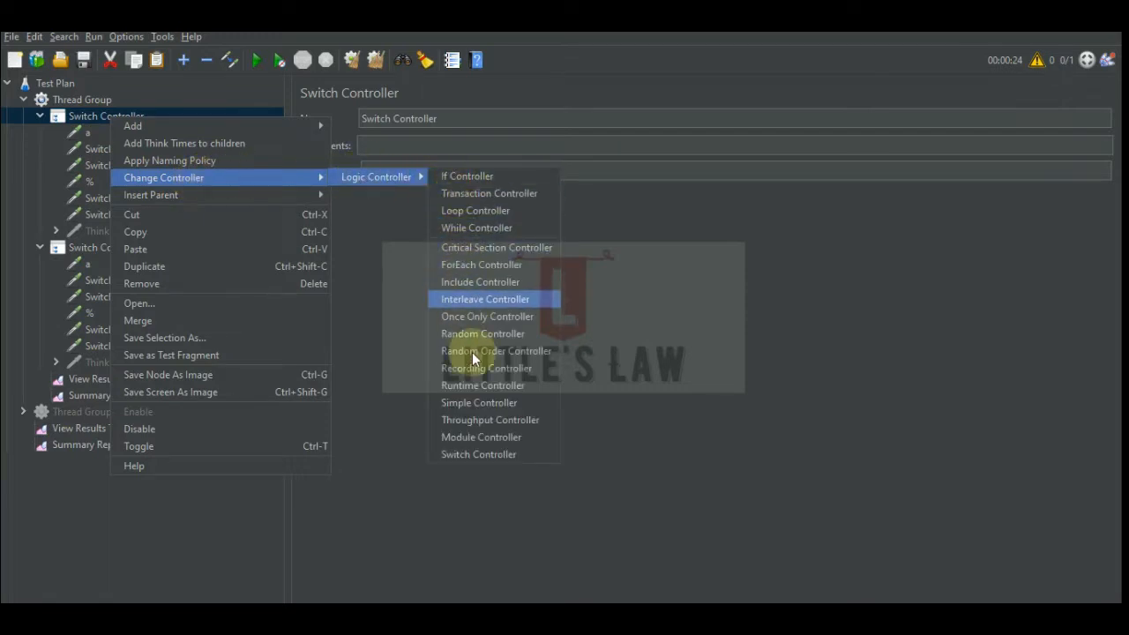
{"action": "left_click", "coordinate": [481, 404]}
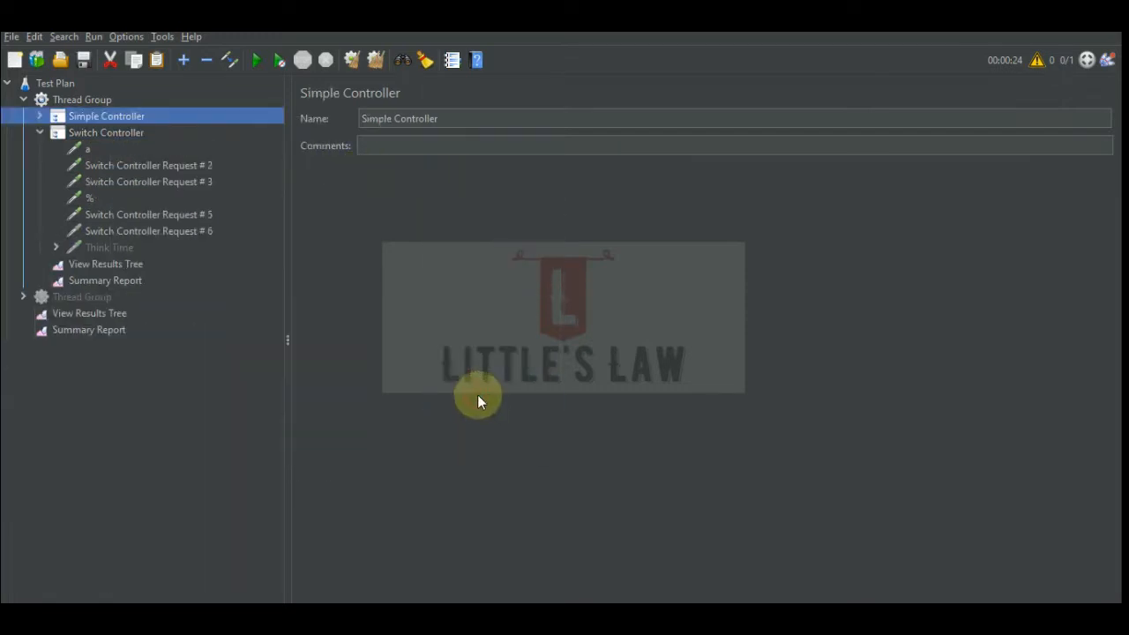
Collapse the remaining Switch Controller and change it into a Simple Controller as well.
{"action": "left_click", "coordinate": [41, 134]}
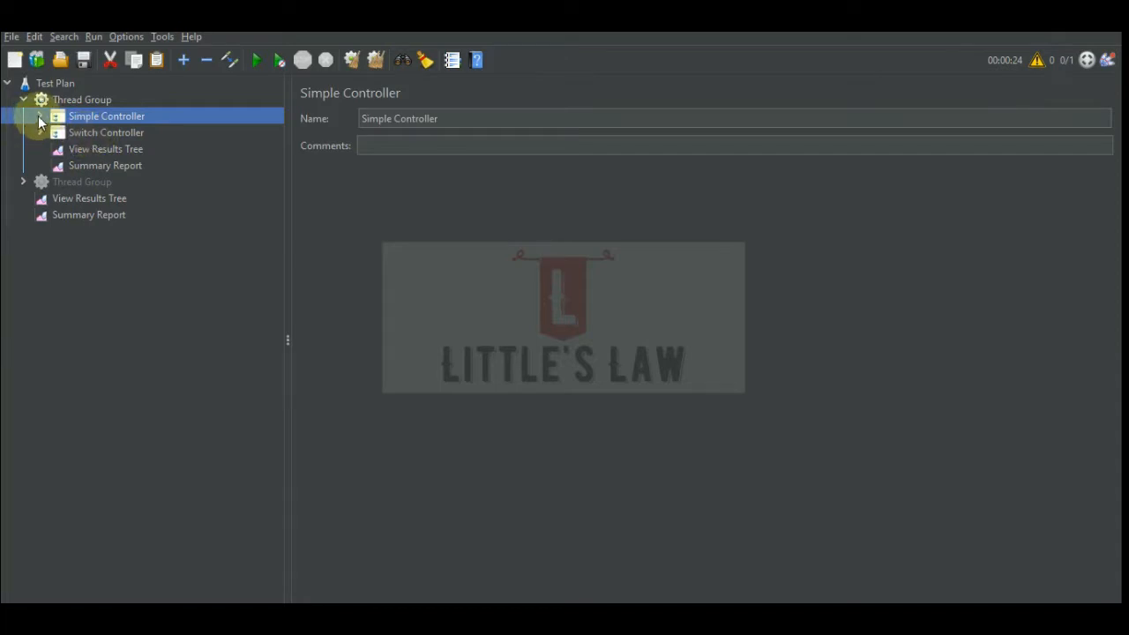
{"action": "left_click", "coordinate": [82, 132]}
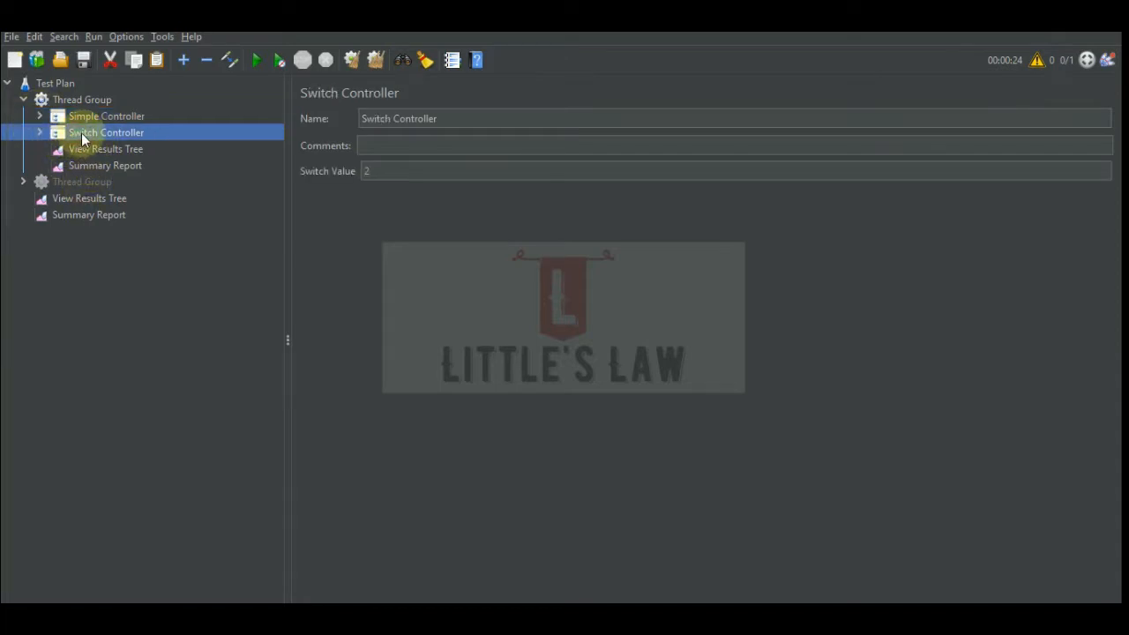
{"action": "right_click", "coordinate": [81, 133]}
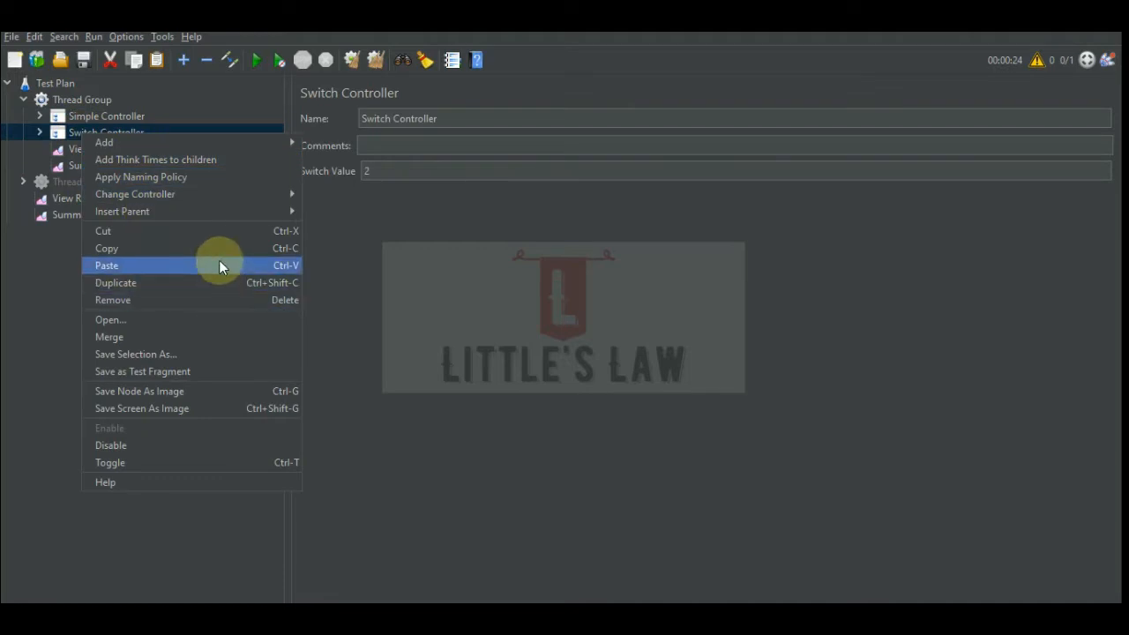
{"action": "mouse_move", "coordinate": [221, 194]}
{"action": "mouse_move", "coordinate": [355, 201]}
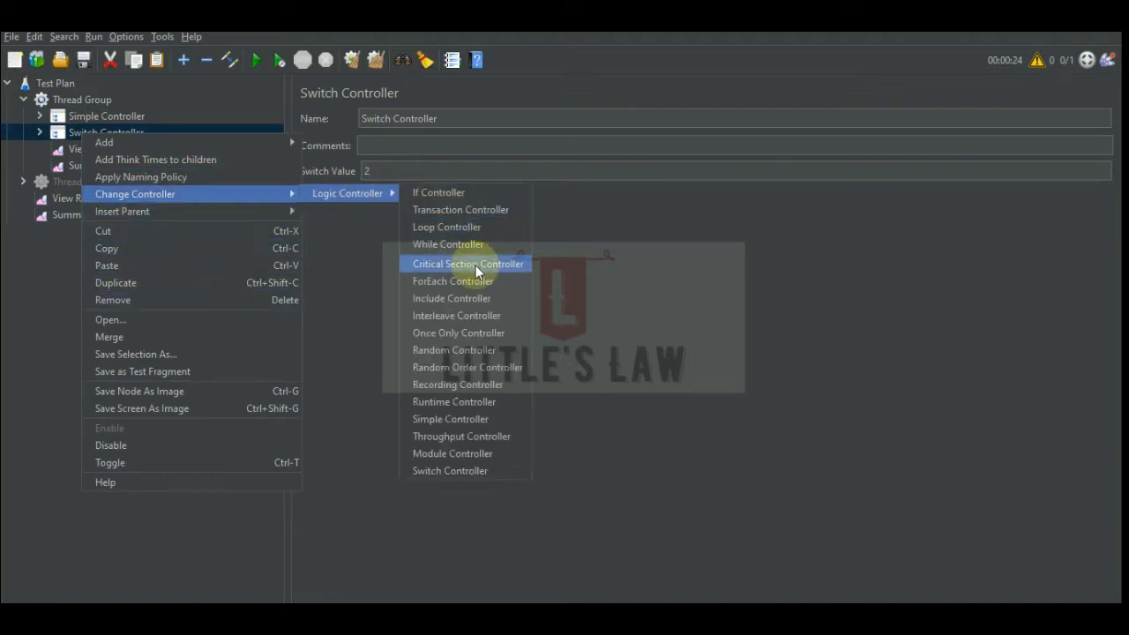
{"action": "left_click", "coordinate": [461, 418]}
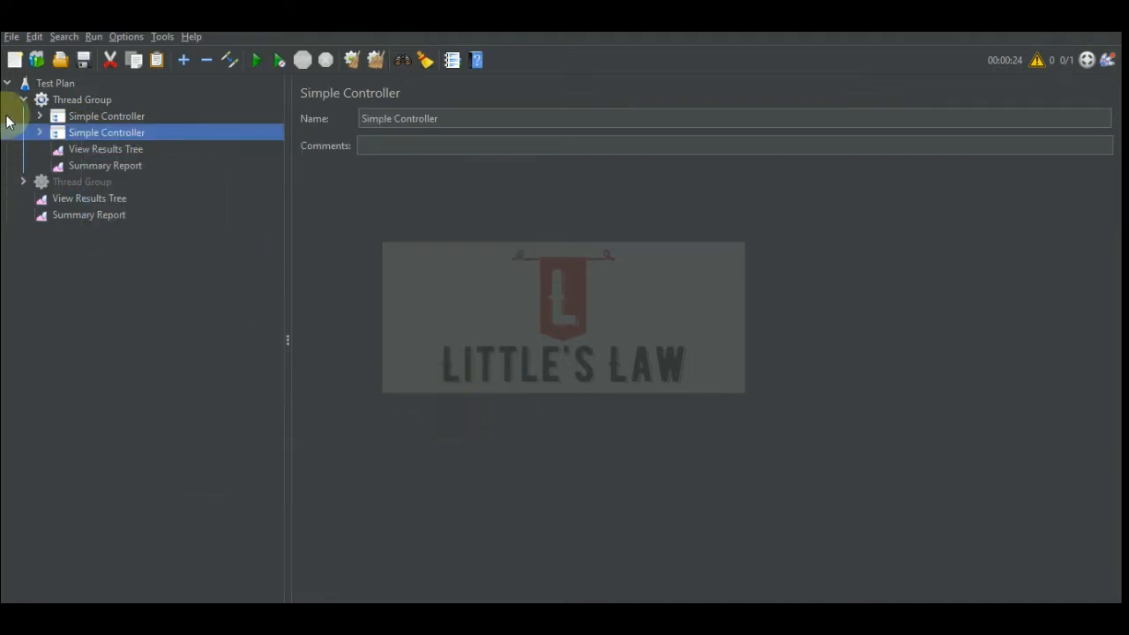
Clear the old results in the thread group's View Results Tree and run the test again.
{"action": "left_click", "coordinate": [73, 98]}
{"action": "left_click", "coordinate": [98, 150]}
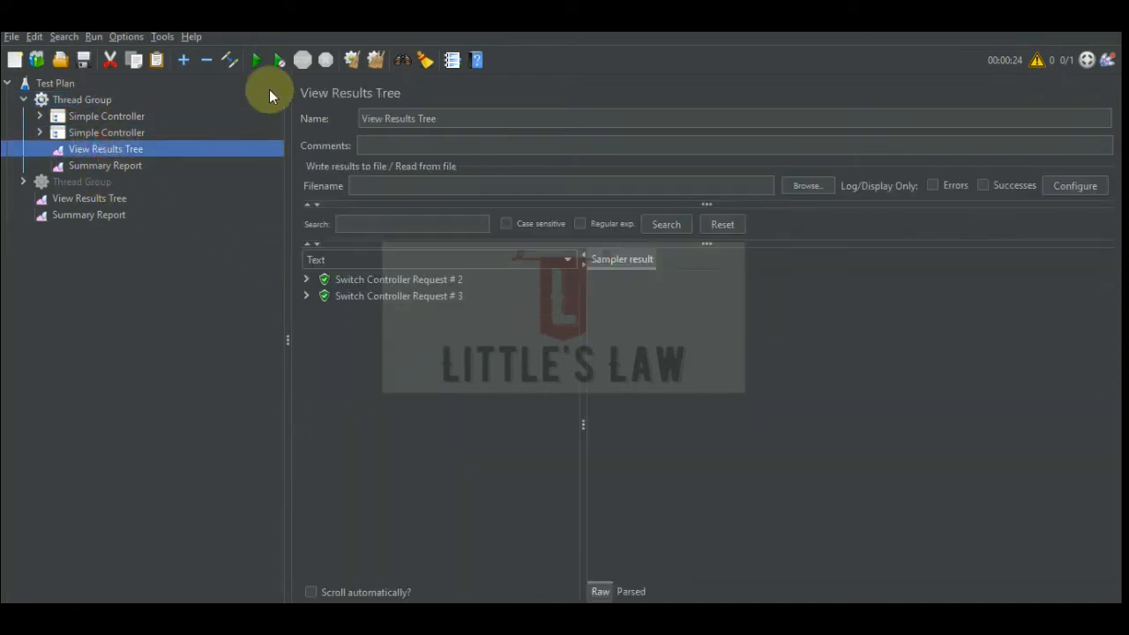
{"action": "left_click", "coordinate": [350, 60]}
{"action": "left_click", "coordinate": [253, 65]}
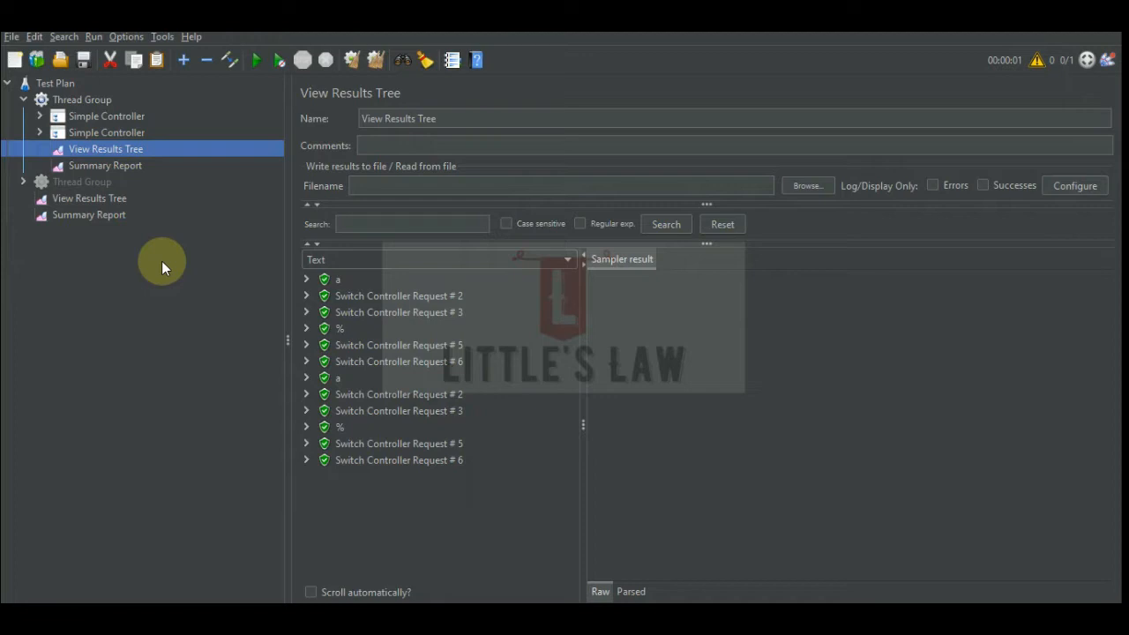
Add a Module Controller to the active thread group and move it above the two Simple Controllers.
{"action": "left_click", "coordinate": [84, 97]}
{"action": "right_click", "coordinate": [84, 97]}
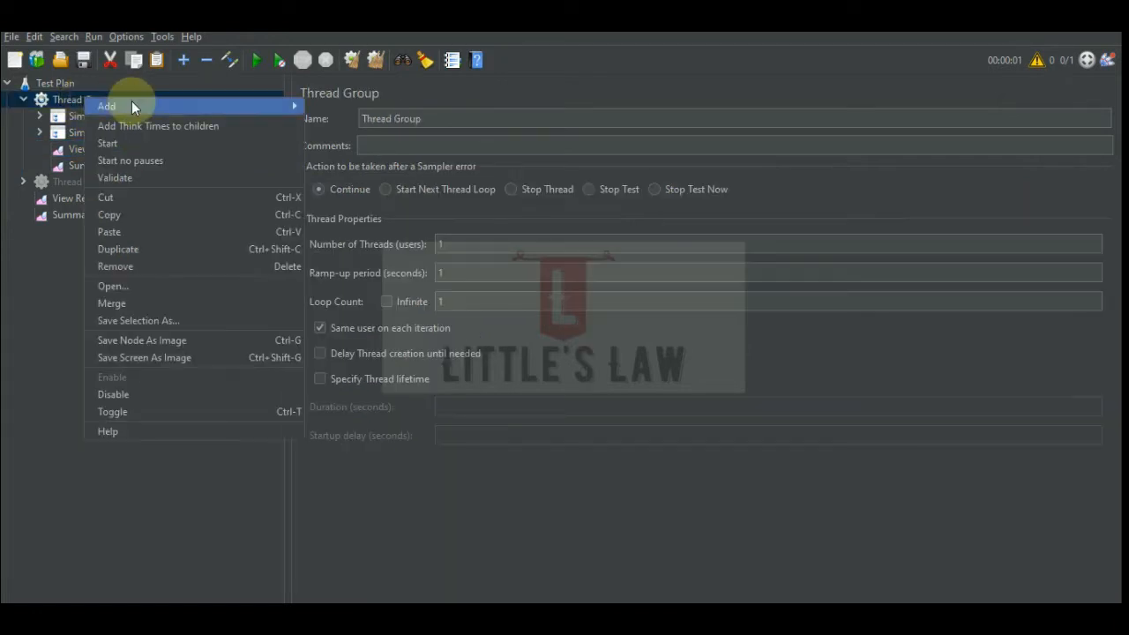
{"action": "mouse_move", "coordinate": [131, 104]}
{"action": "mouse_move", "coordinate": [350, 125]}
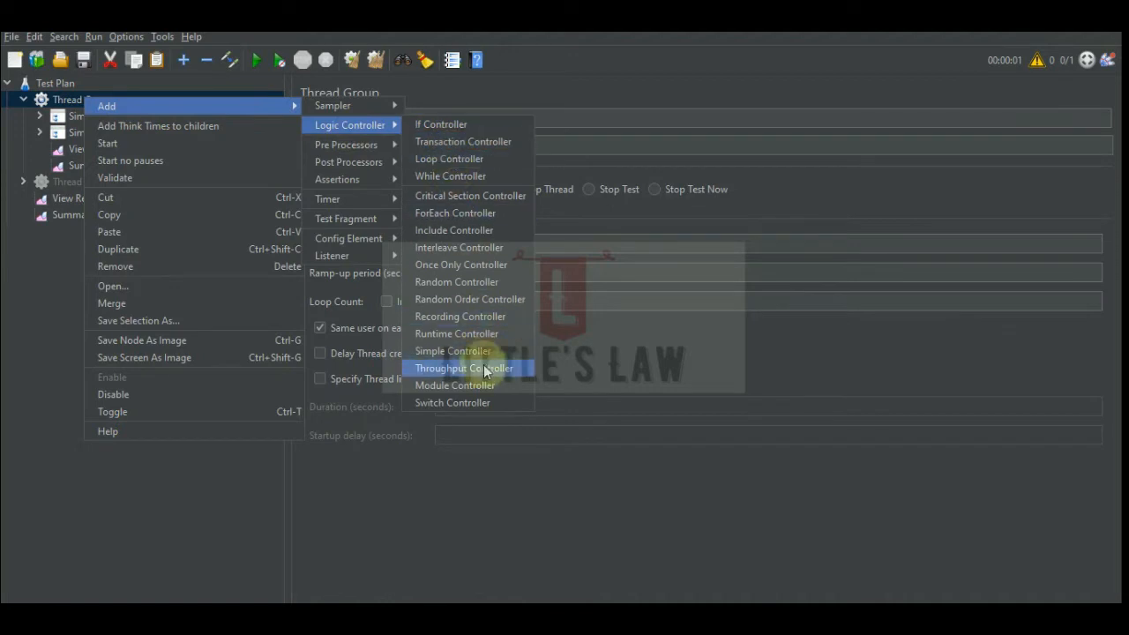
{"action": "left_click", "coordinate": [454, 386]}
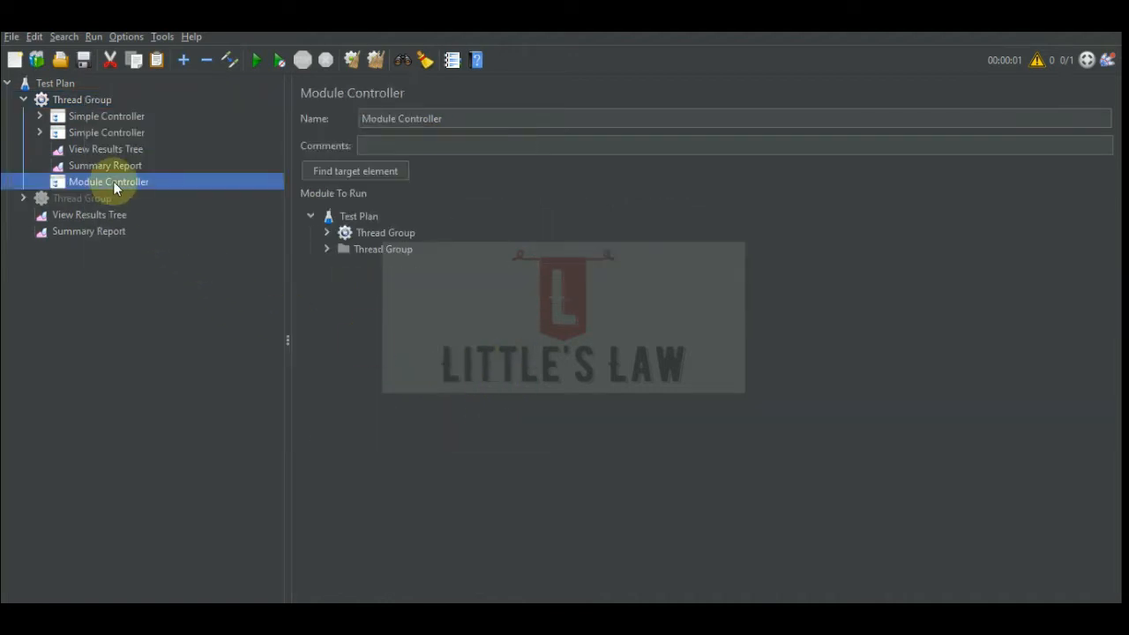
{"action": "left_click_drag", "start_coordinate": [126, 115], "coordinate": [123, 116]}
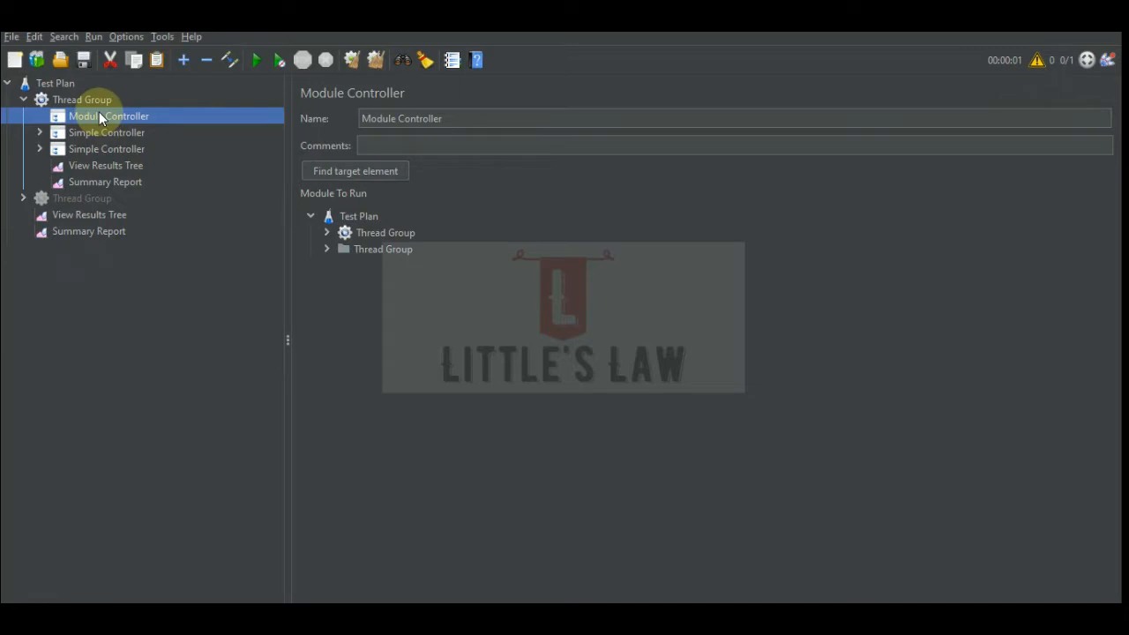
Look through both Simple Controllers and the last run's samples in the thread group's View Results Tree.
{"action": "left_click", "coordinate": [110, 133]}
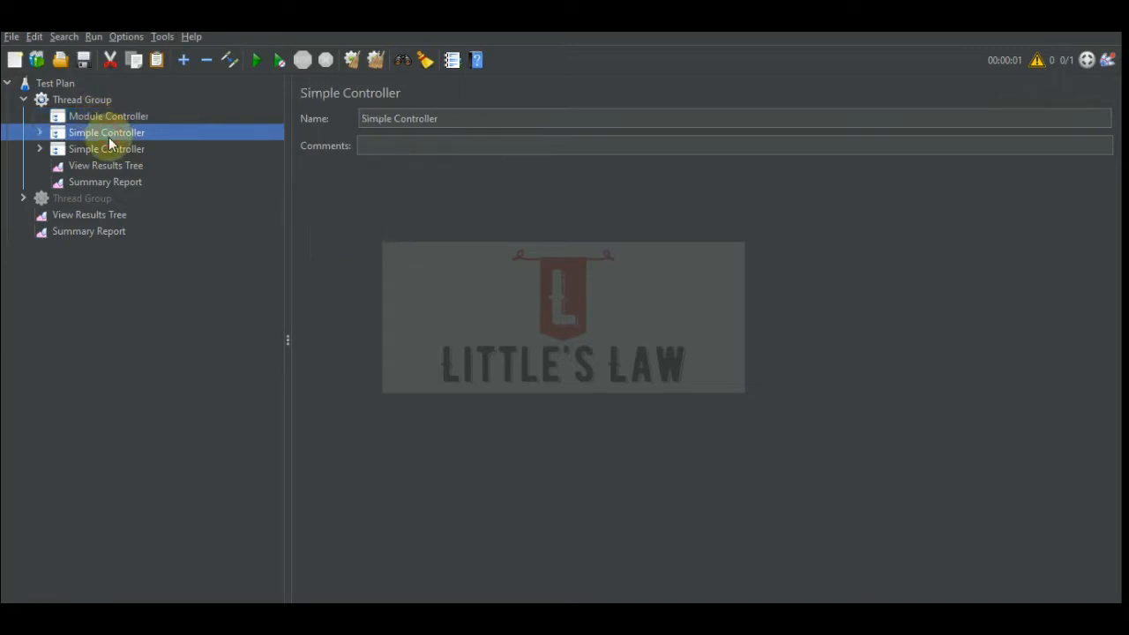
{"action": "left_click", "coordinate": [109, 150]}
{"action": "left_click", "coordinate": [101, 166]}
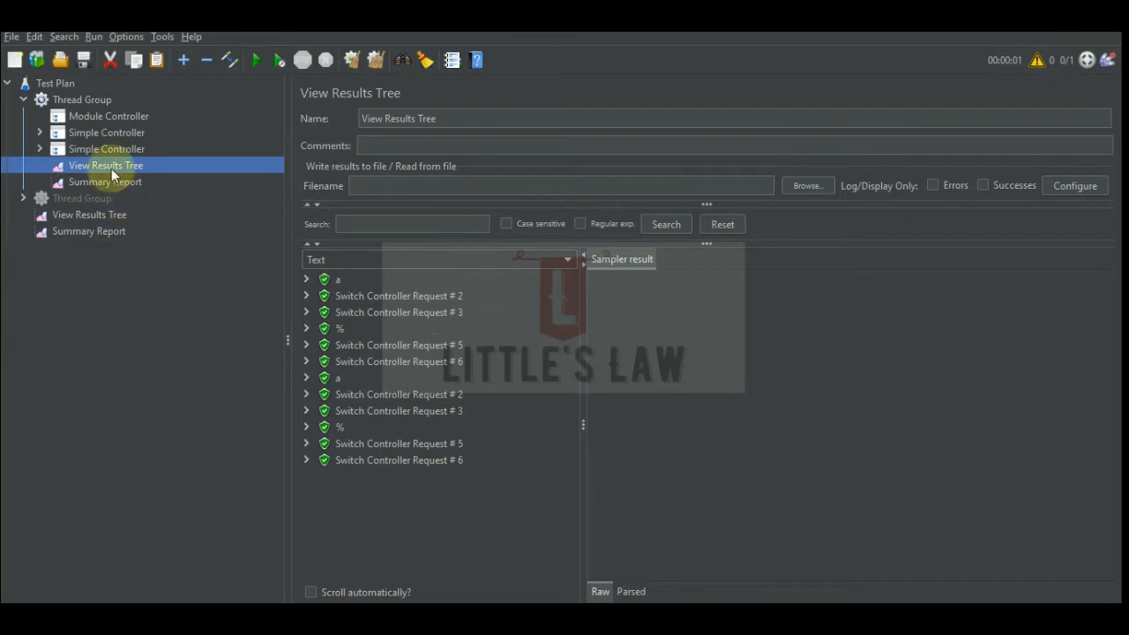
Clear the old results and try to run the test with no target selected in the Module Controller.
{"action": "left_click", "coordinate": [101, 120]}
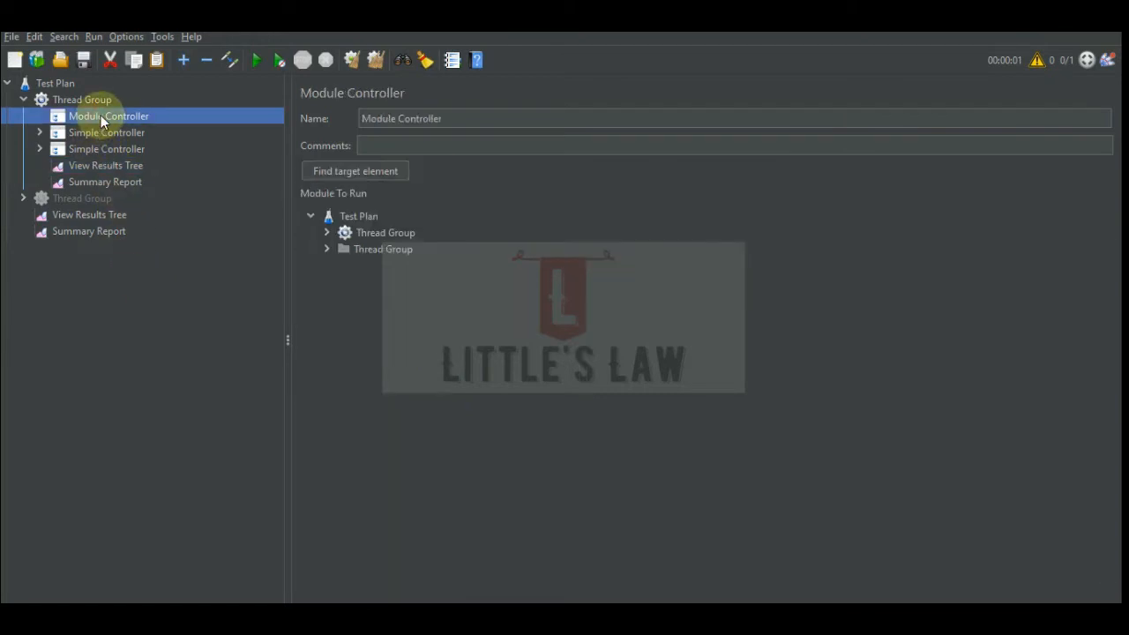
{"action": "left_click", "coordinate": [90, 165]}
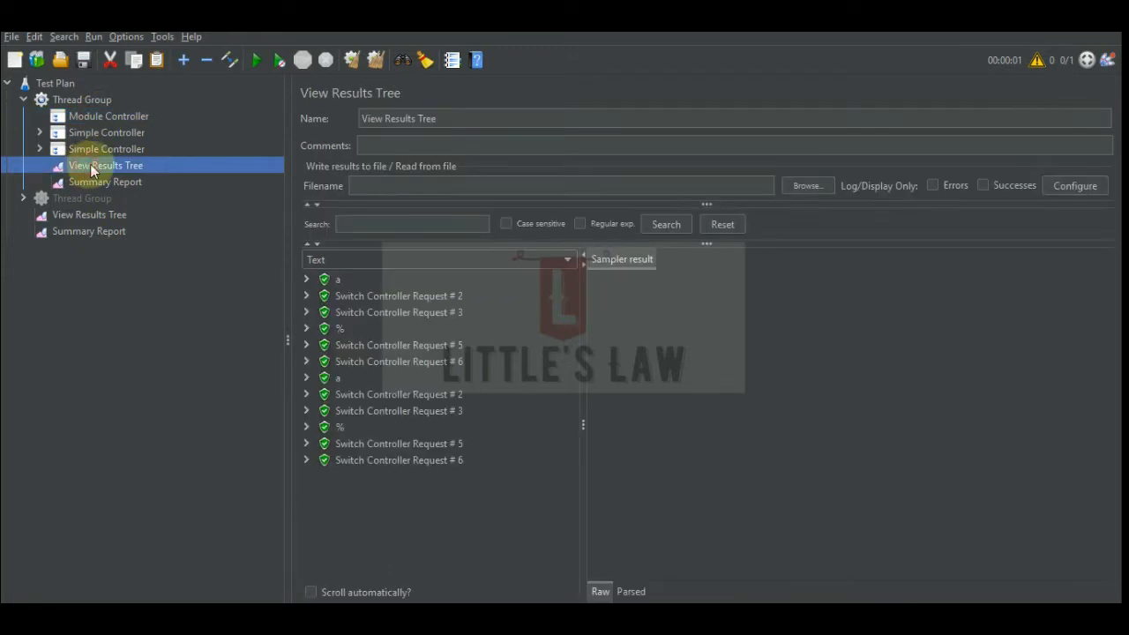
{"action": "left_click", "coordinate": [373, 59]}
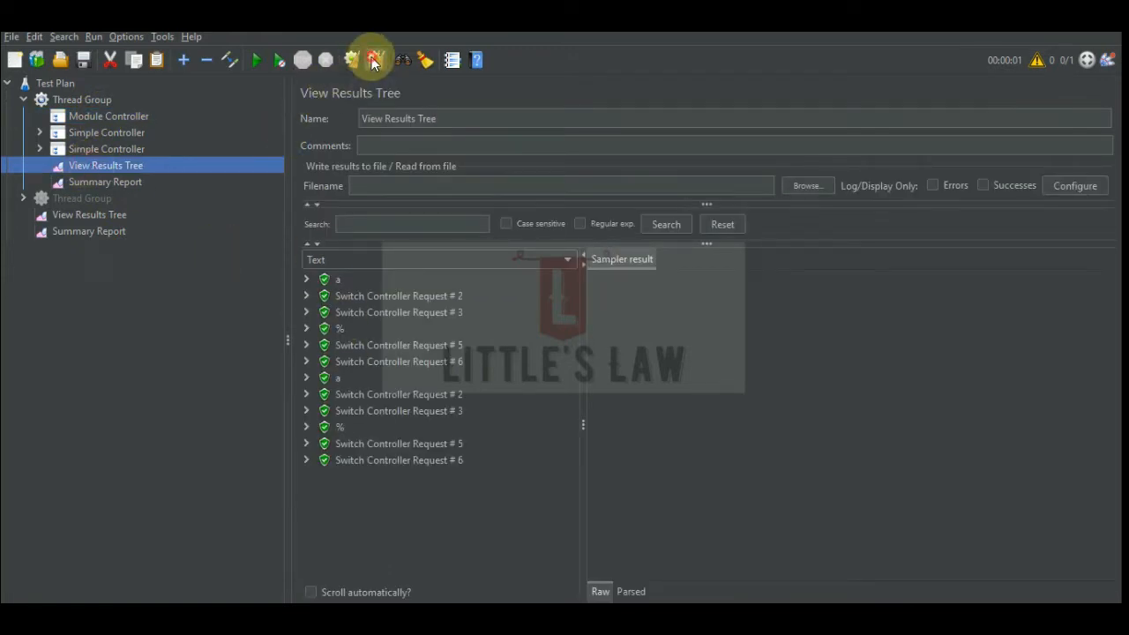
{"action": "left_click", "coordinate": [255, 60]}
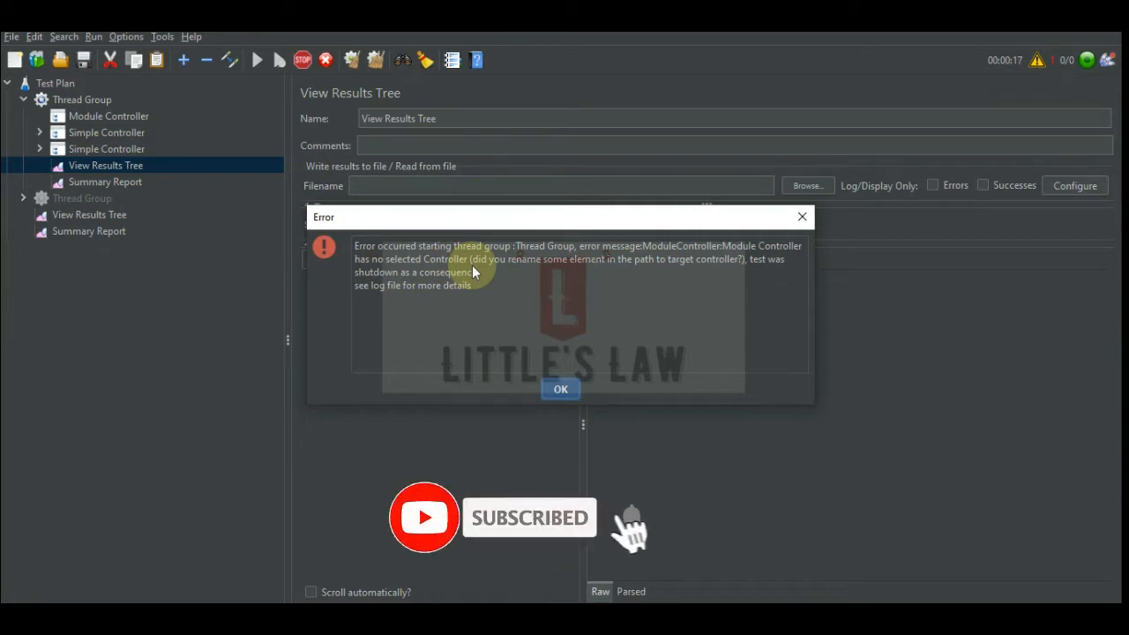
{"action": "left_click", "coordinate": [555, 388]}
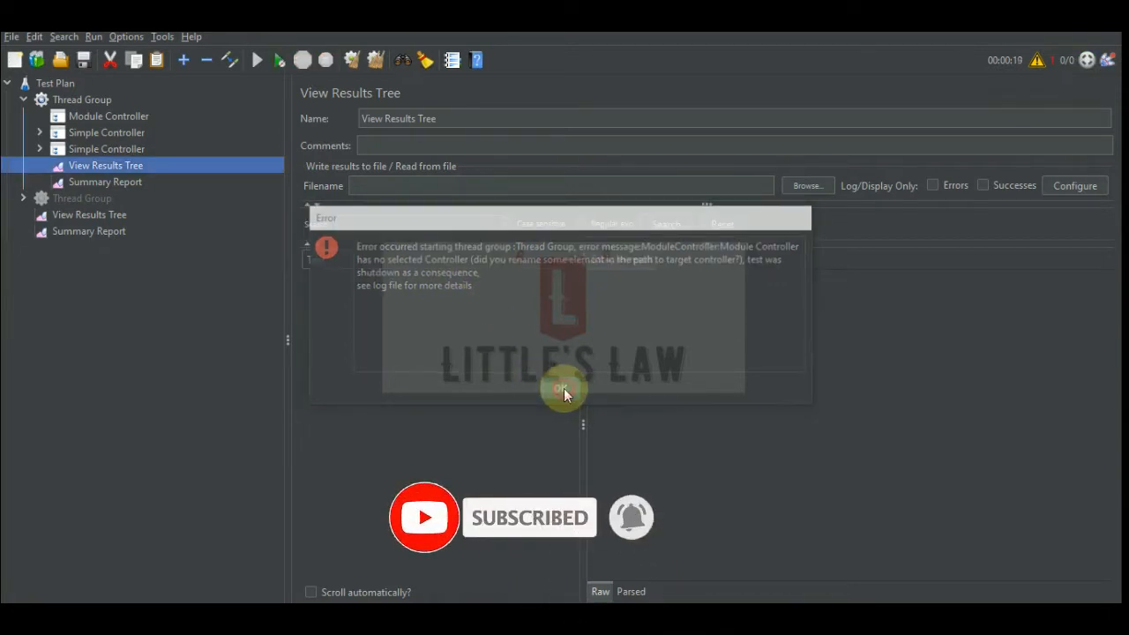
Set the Module Controller to run the first Simple Controller of the active thread group.
{"action": "left_click", "coordinate": [115, 114]}
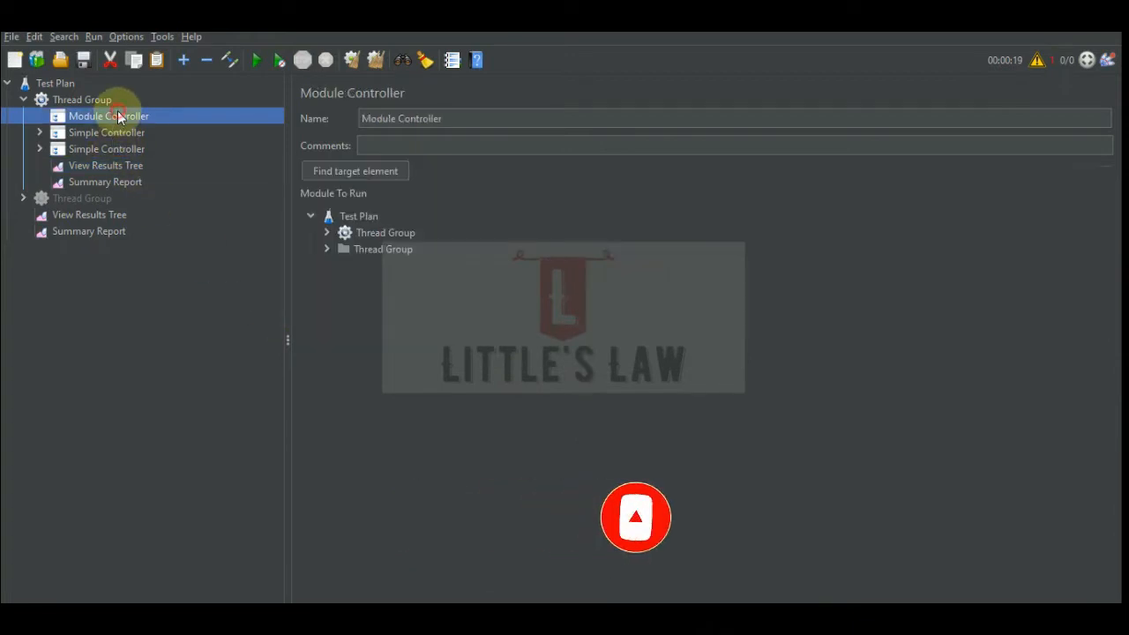
{"action": "left_click", "coordinate": [326, 233]}
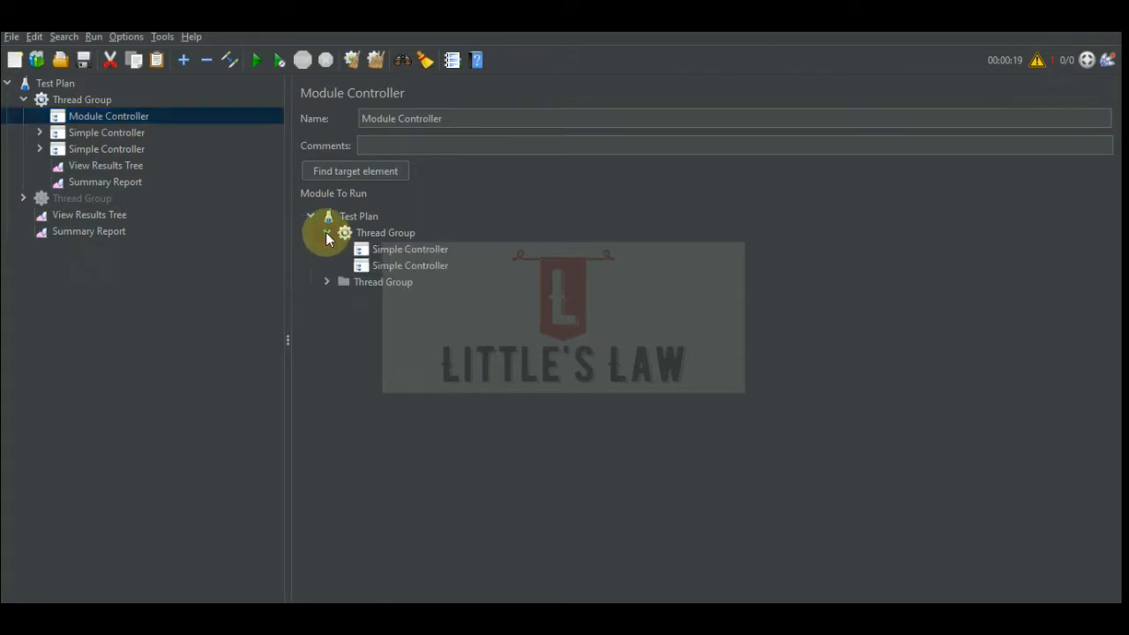
{"action": "left_click", "coordinate": [388, 251]}
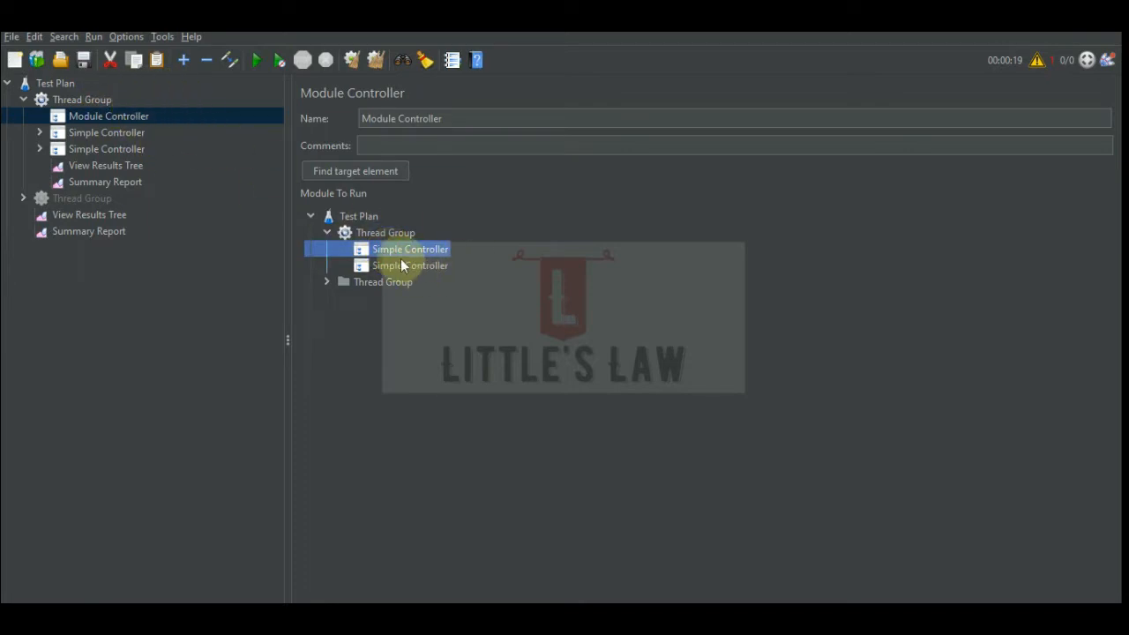
{"action": "left_click", "coordinate": [395, 265]}
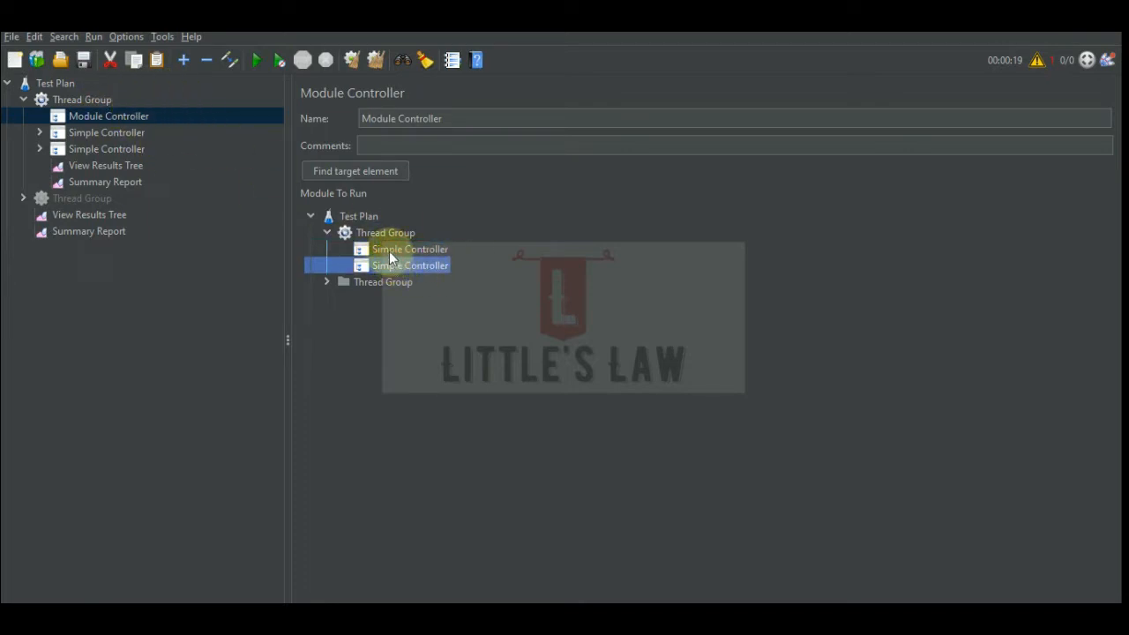
{"action": "left_click", "coordinate": [389, 251]}
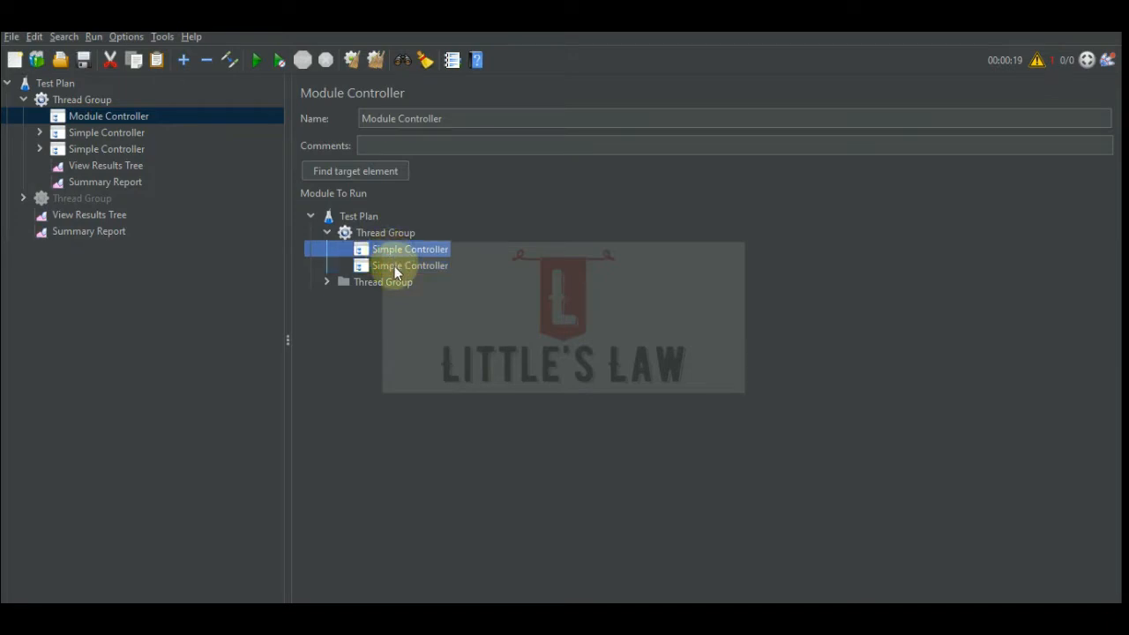
{"action": "left_click", "coordinate": [394, 265]}
{"action": "left_click", "coordinate": [396, 252]}
{"action": "left_click", "coordinate": [399, 267]}
{"action": "left_click", "coordinate": [400, 248]}
Clear all results and run the test, watching the samples in the thread group's View Results Tree.
{"action": "left_click", "coordinate": [92, 168]}
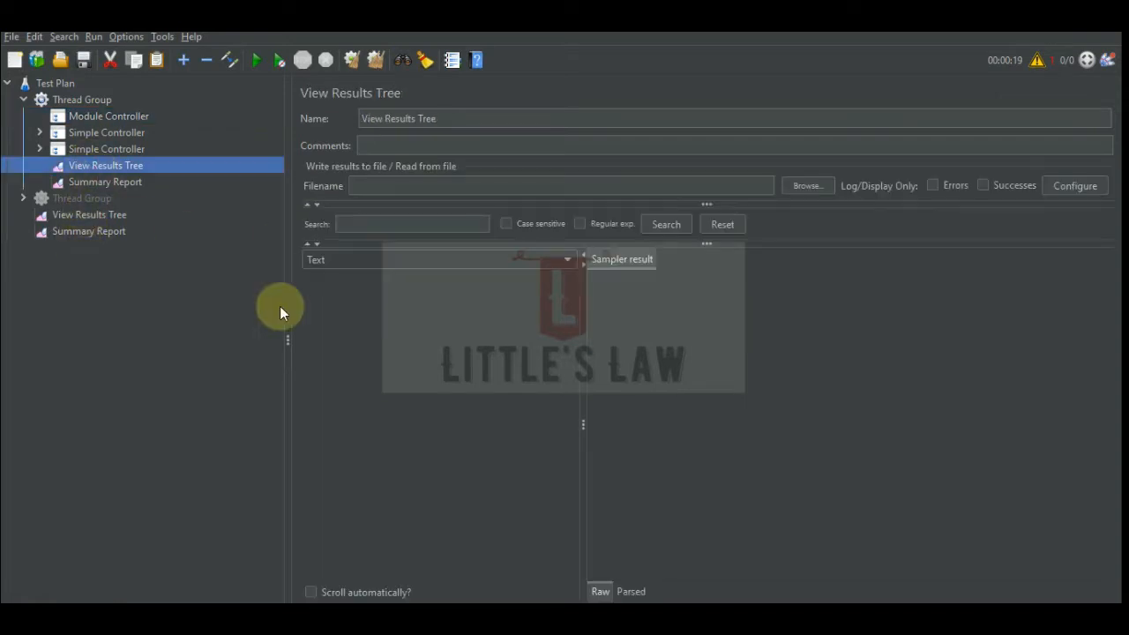
{"action": "left_click", "coordinate": [378, 64]}
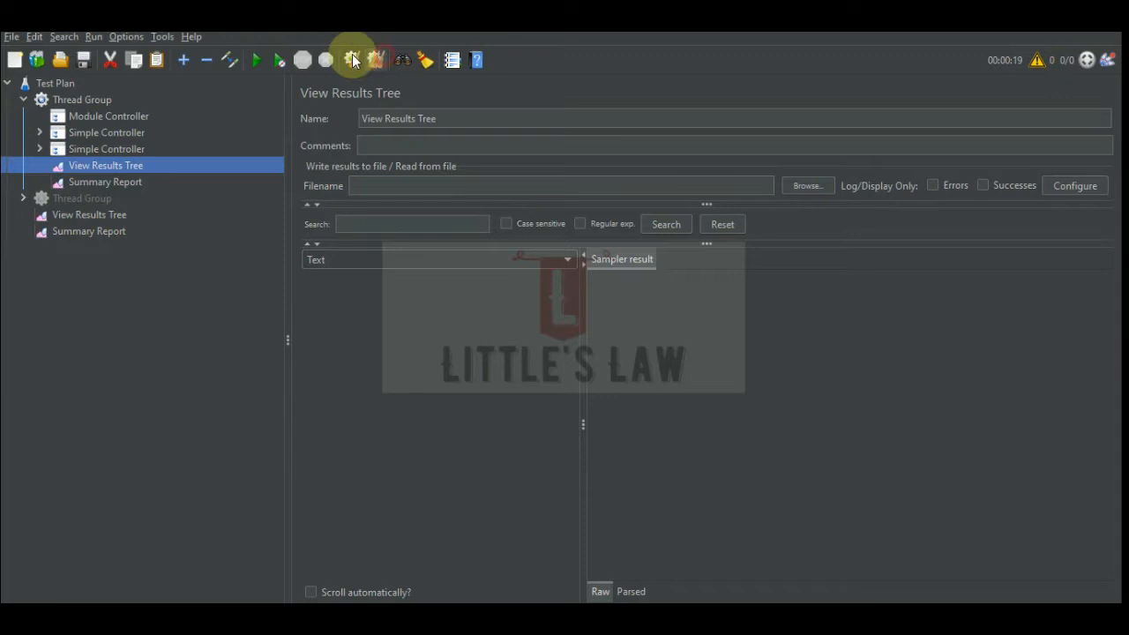
{"action": "left_click", "coordinate": [259, 59]}
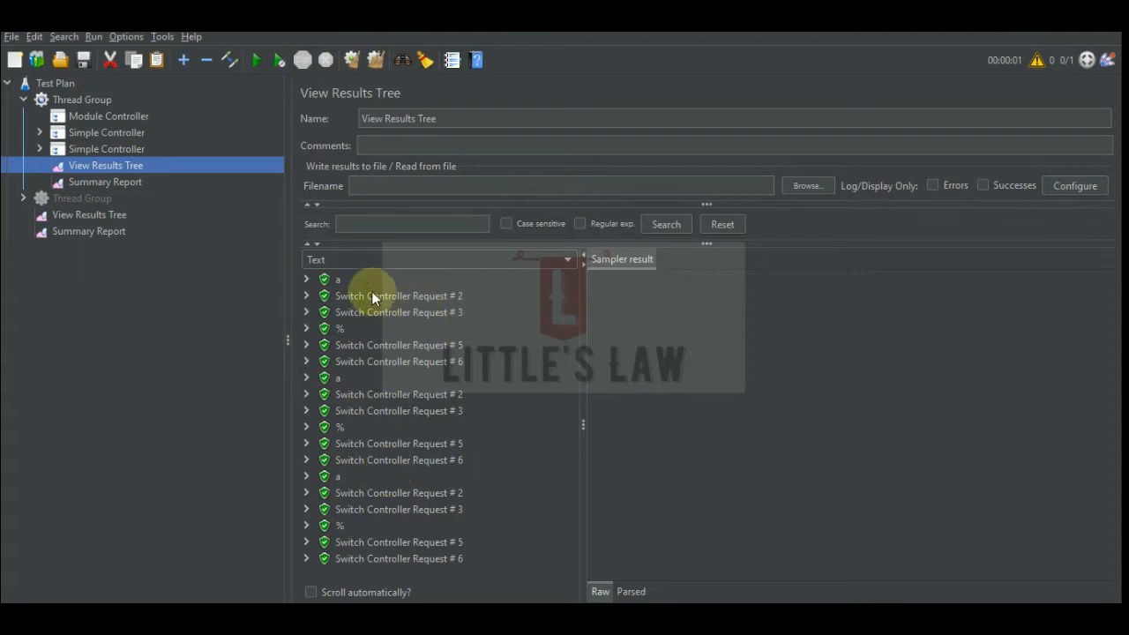
Set the Module Controller to run the second Simple Controller and rerun the test with the test plan's View Results Tree open.
{"action": "left_click", "coordinate": [88, 117]}
{"action": "left_click", "coordinate": [407, 265]}
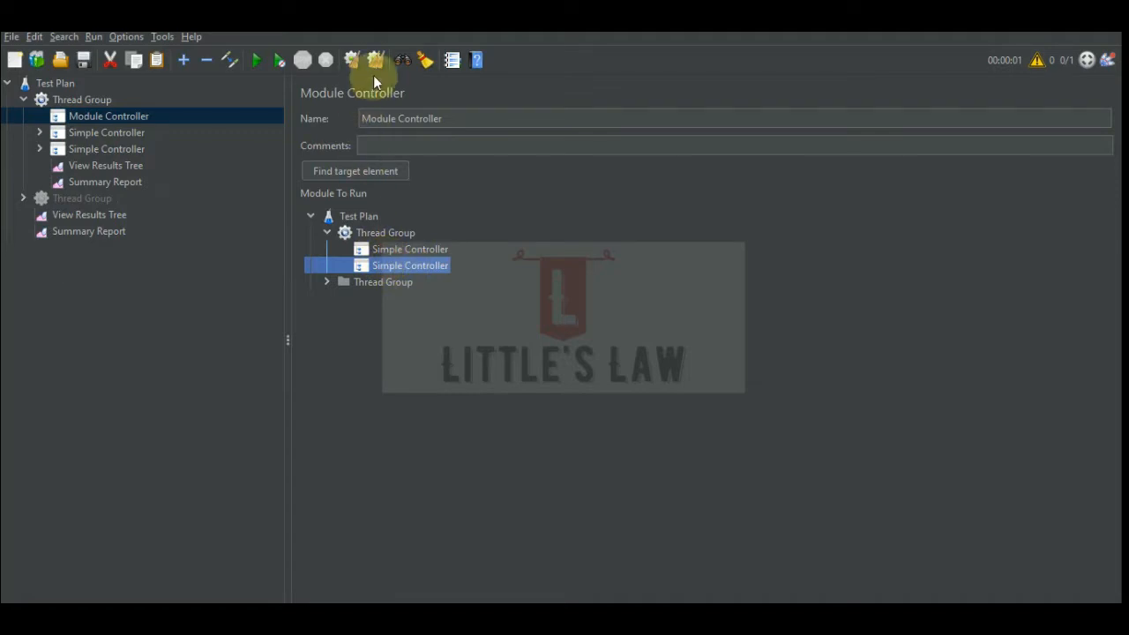
{"action": "left_click", "coordinate": [97, 216]}
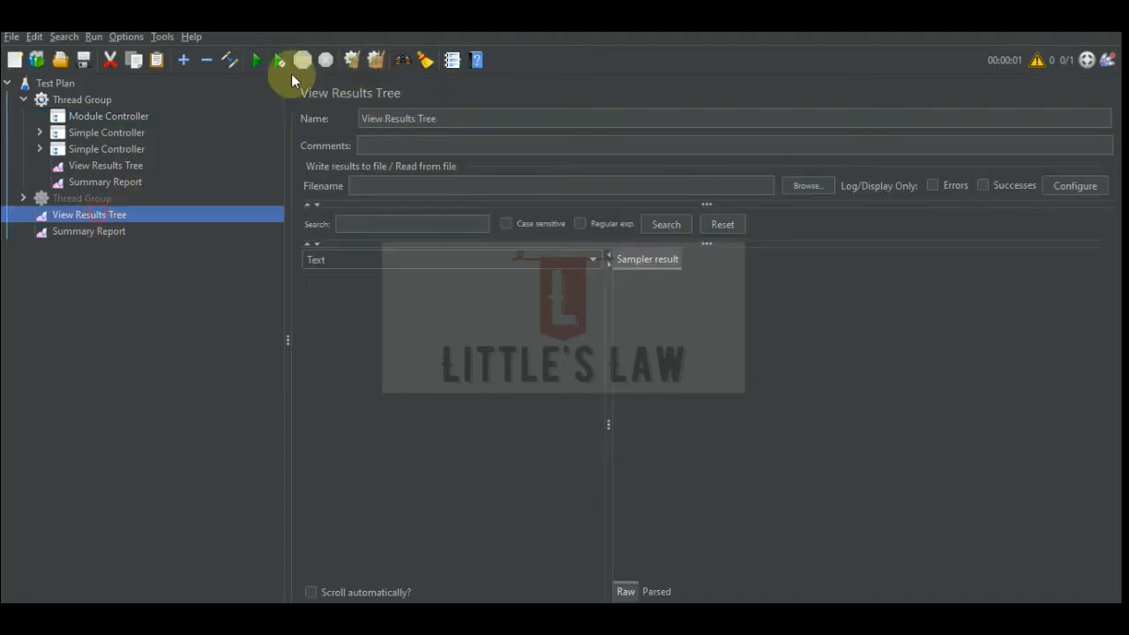
{"action": "left_click", "coordinate": [257, 60]}
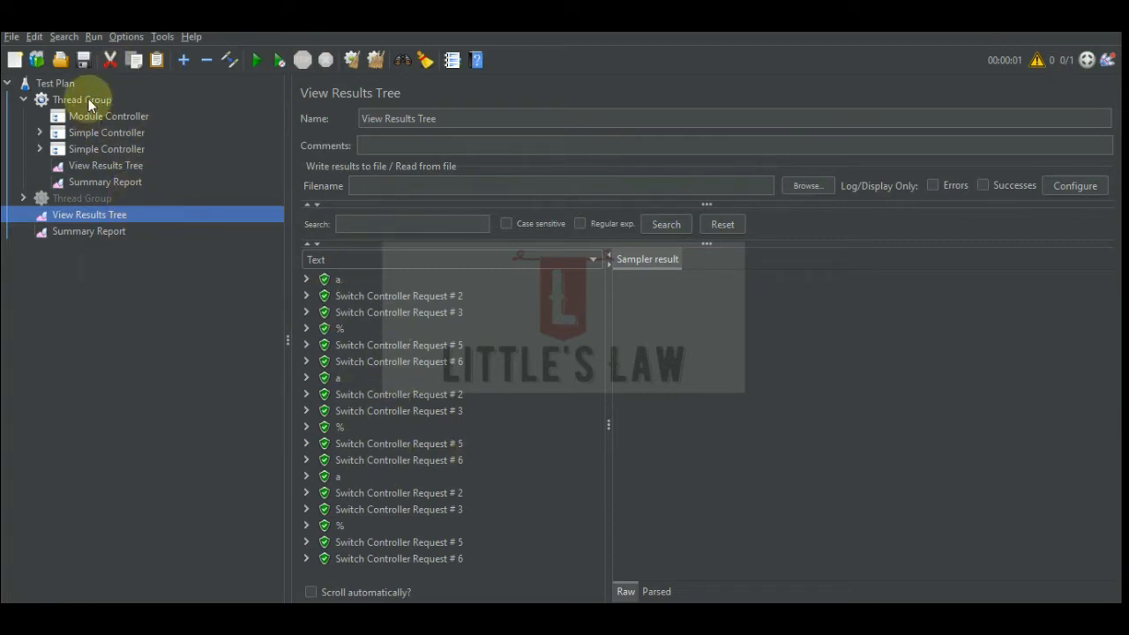
Duplicate the HTTP request "a" in the first Simple Controller and move the copy directly below the Module Controller.
{"action": "left_click", "coordinate": [39, 132]}
{"action": "left_click", "coordinate": [85, 149]}
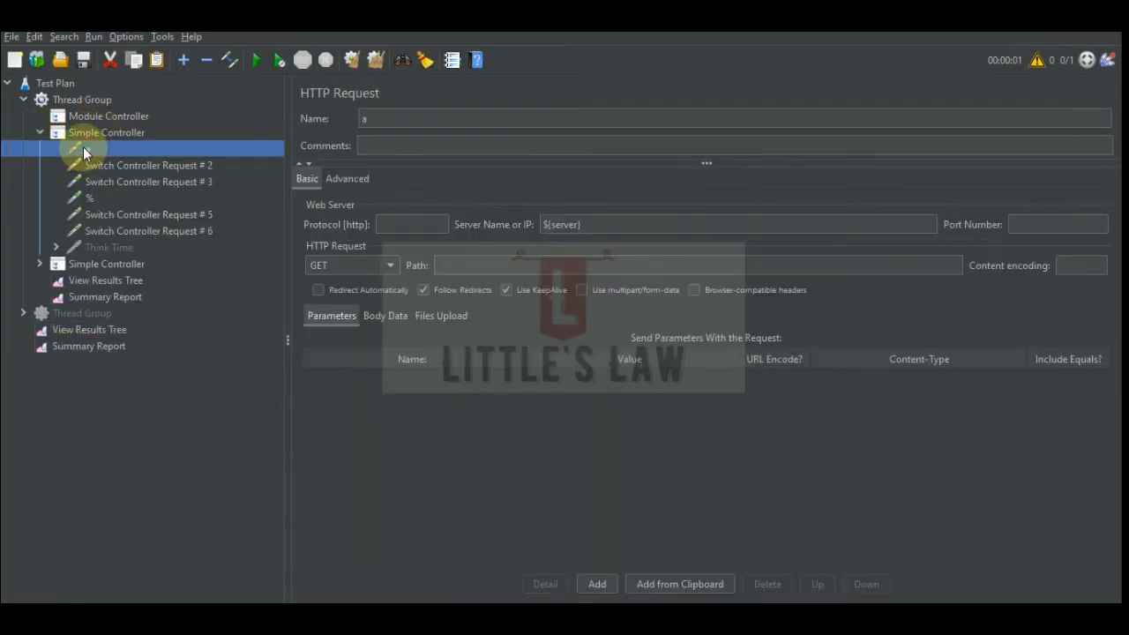
{"action": "right_click", "coordinate": [84, 147]}
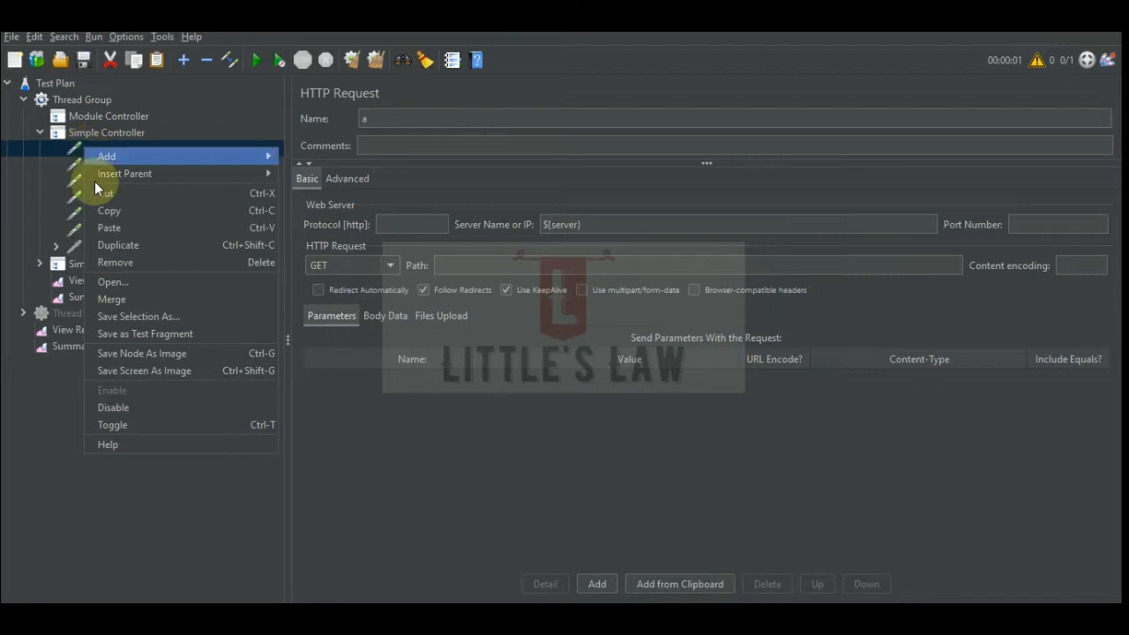
{"action": "left_click", "coordinate": [115, 233]}
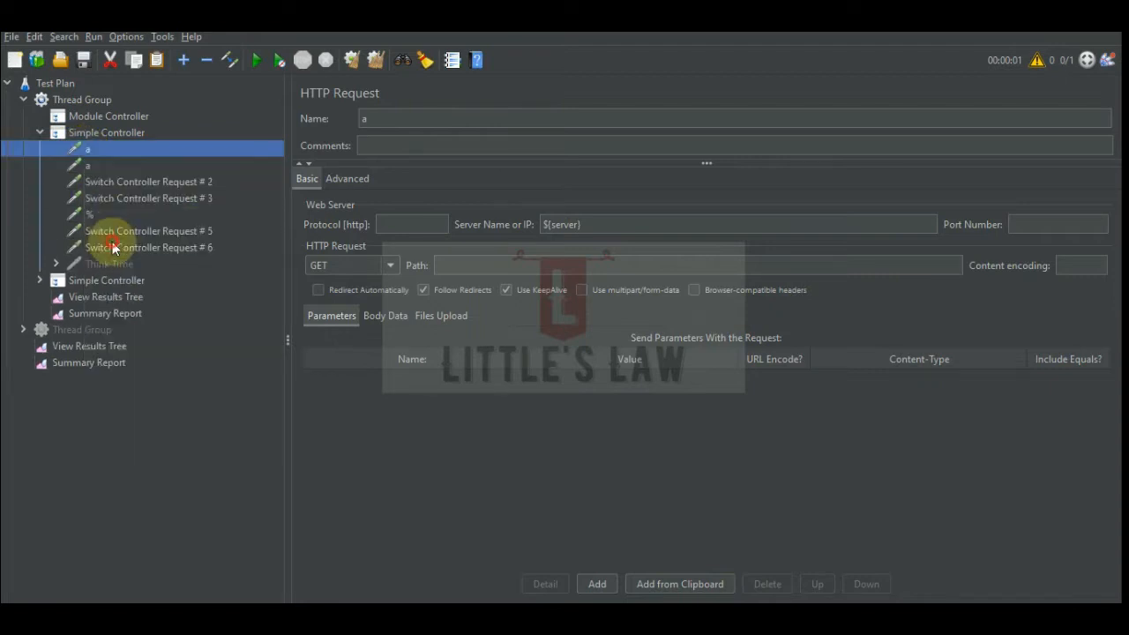
{"action": "left_click", "coordinate": [92, 169]}
{"action": "left_click_drag", "start_coordinate": [91, 170], "coordinate": [102, 122]}
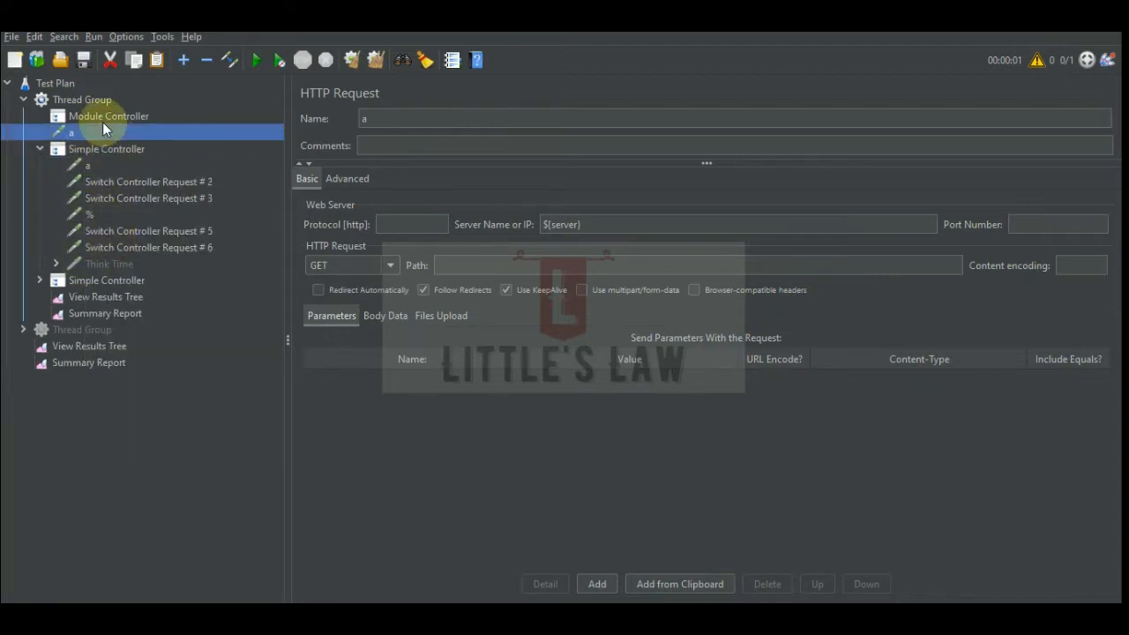
{"action": "left_click", "coordinate": [41, 150]}
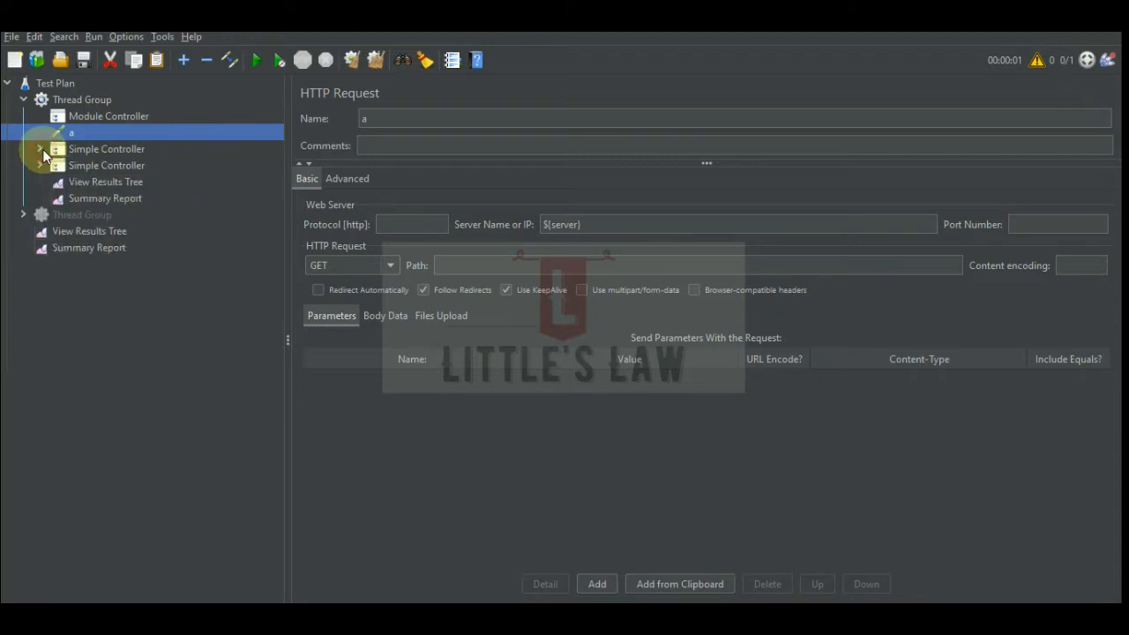
Check the copied request "a" against the Module Controller's targets and insert a Once Only Controller as its parent.
{"action": "left_click", "coordinate": [102, 115]}
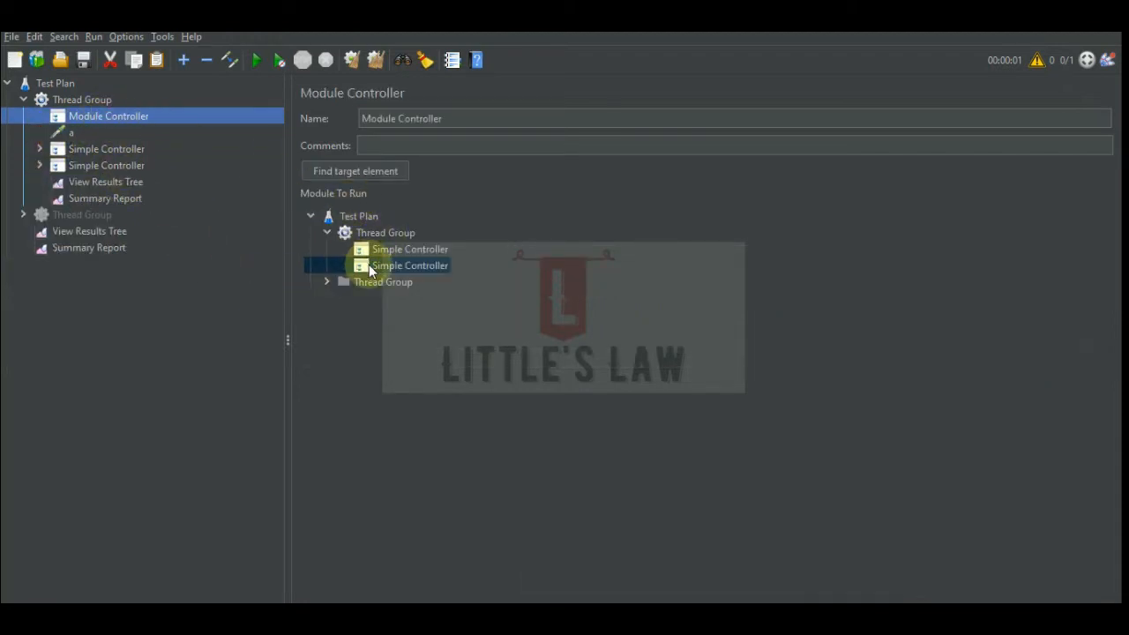
{"action": "left_click", "coordinate": [68, 131]}
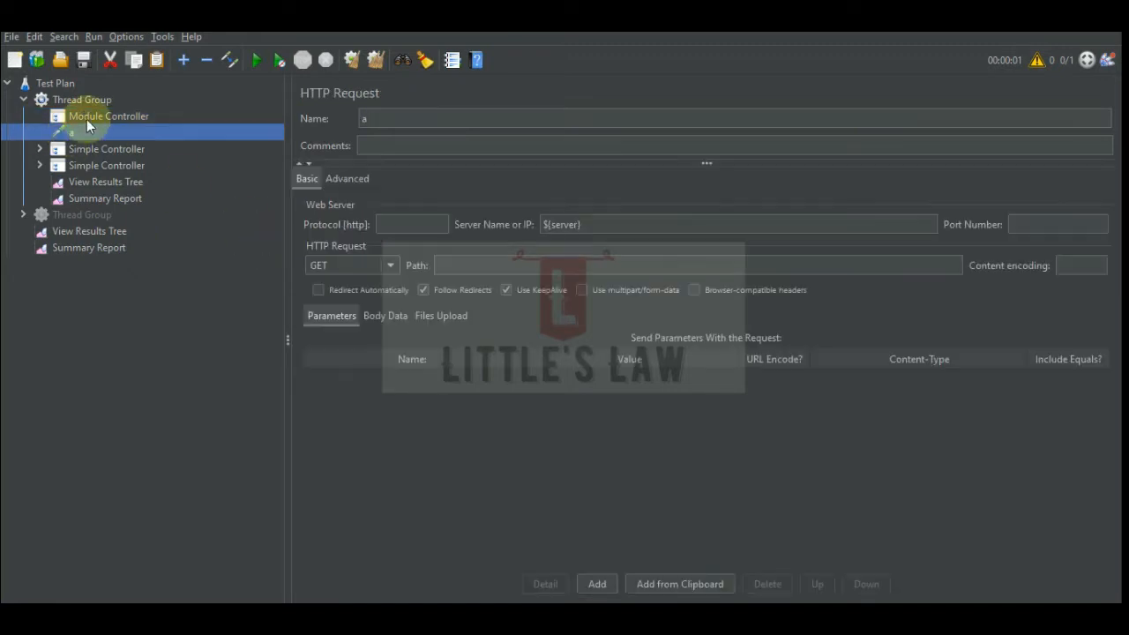
{"action": "left_click", "coordinate": [87, 116]}
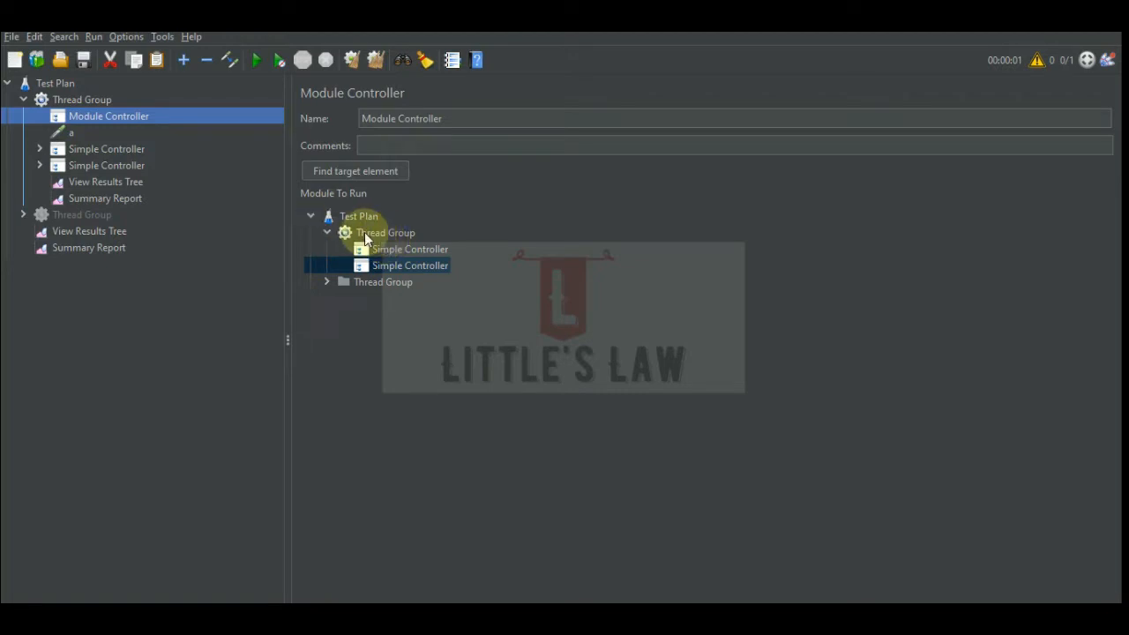
{"action": "left_click", "coordinate": [69, 132]}
{"action": "right_click", "coordinate": [69, 132]}
{"action": "mouse_move", "coordinate": [105, 156]}
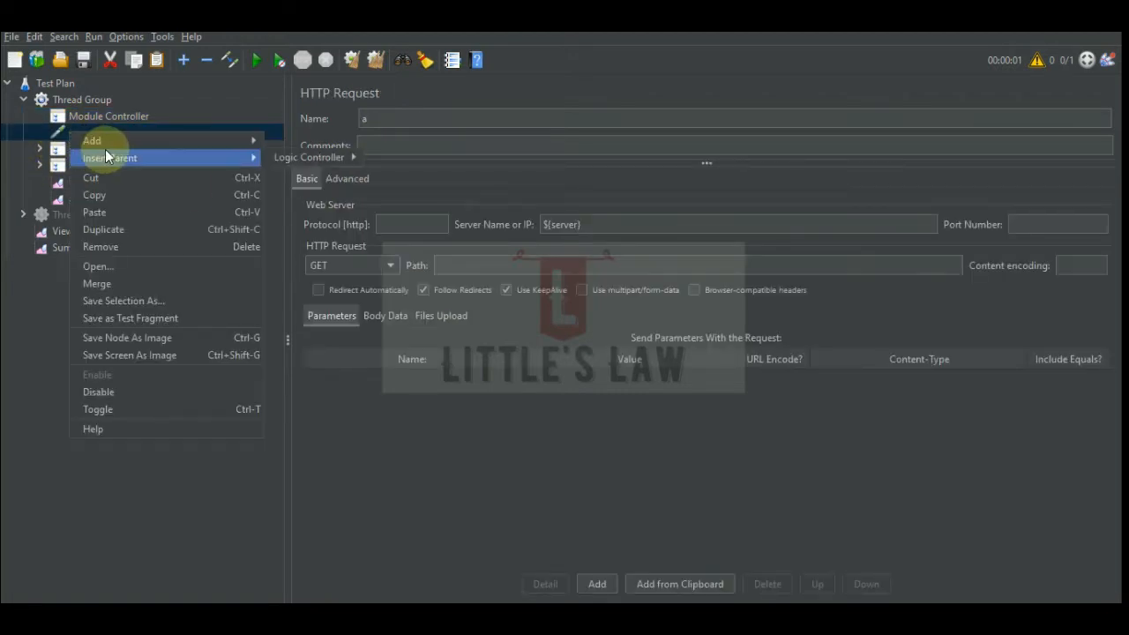
{"action": "mouse_move", "coordinate": [287, 157]}
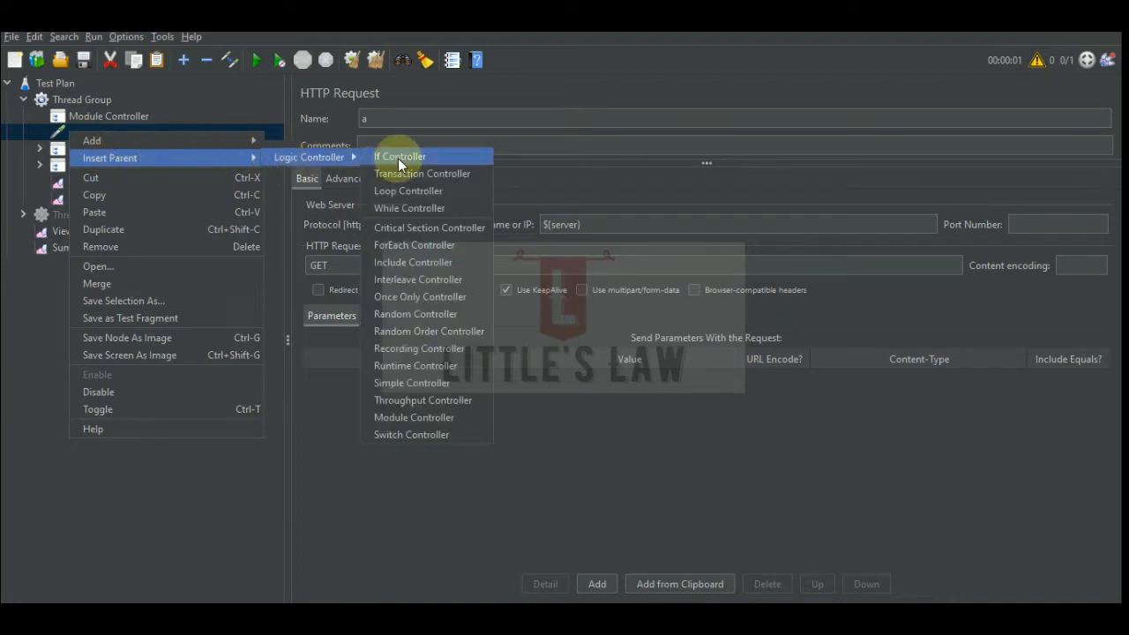
{"action": "left_click", "coordinate": [438, 301]}
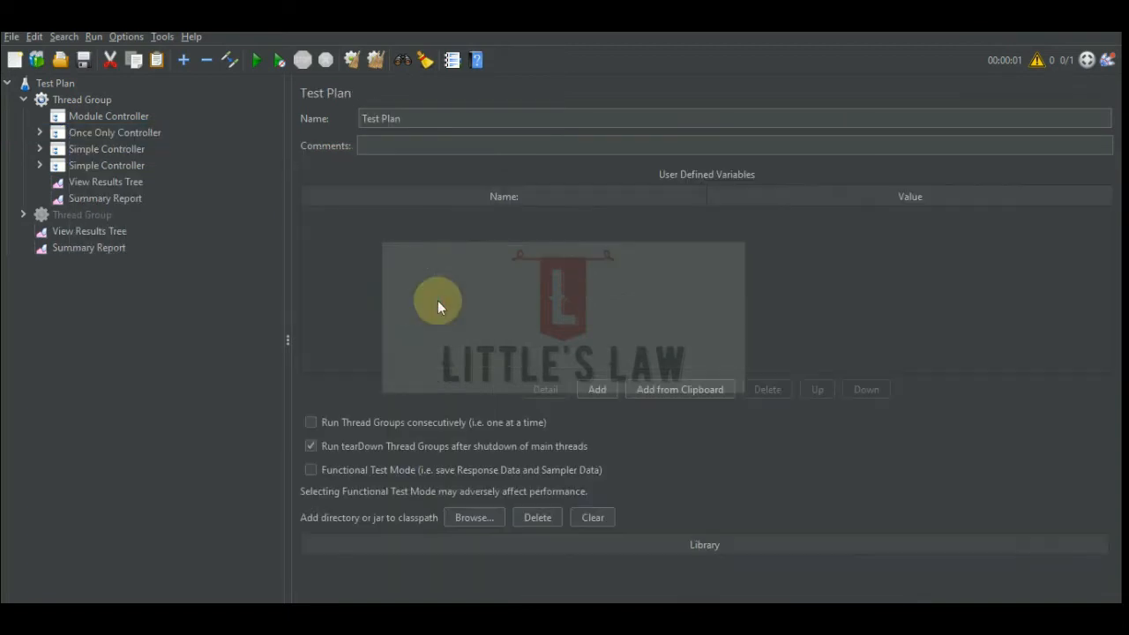
{"action": "left_click", "coordinate": [40, 132]}
{"action": "left_click", "coordinate": [80, 132]}
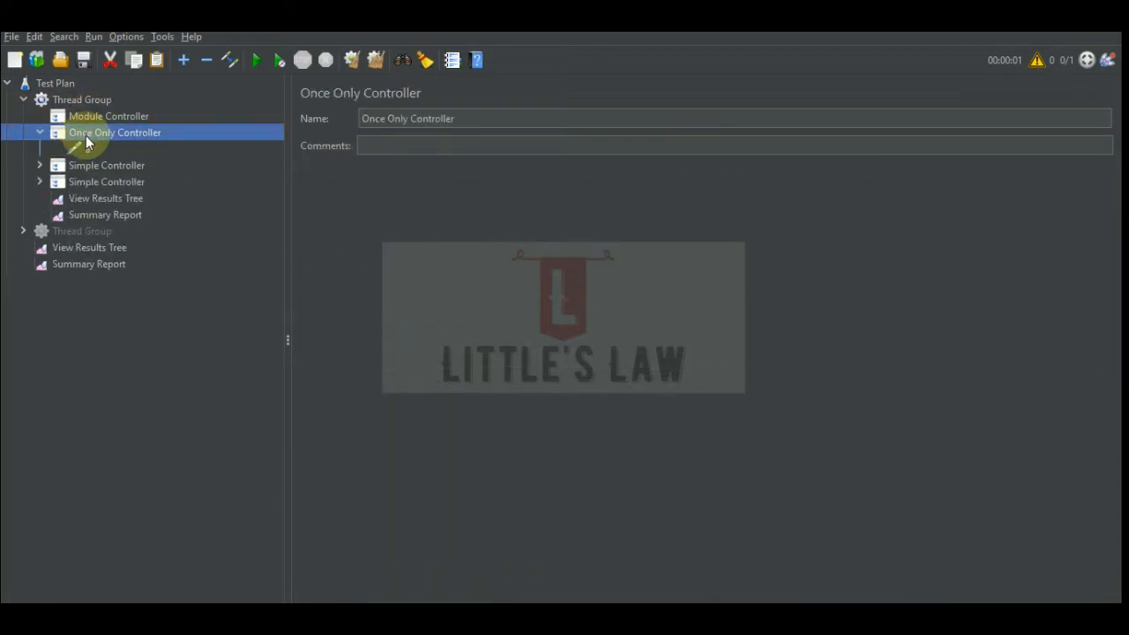
Set the Module Controller to run the Once Only Controller and the active thread group's loop count to 5.
{"action": "left_click", "coordinate": [96, 117]}
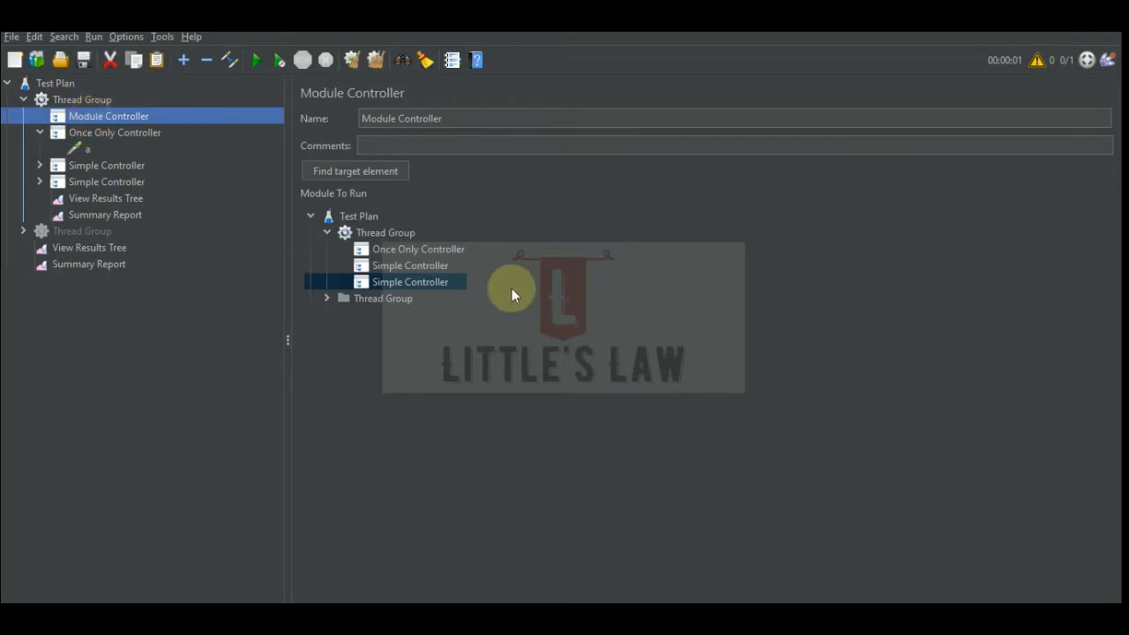
{"action": "left_click", "coordinate": [398, 250]}
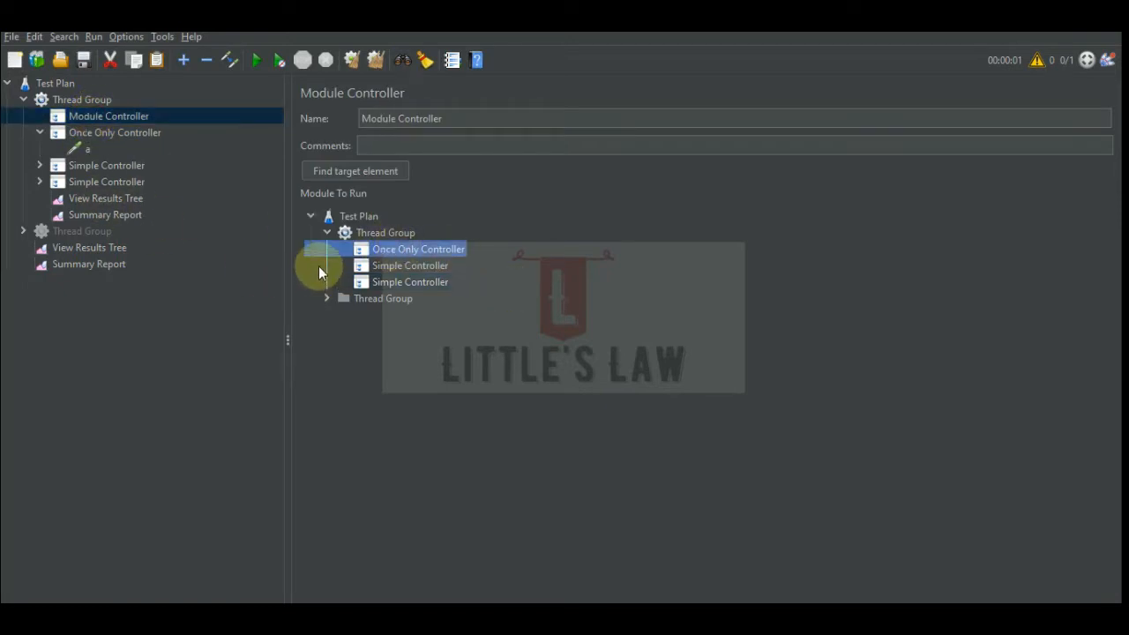
{"action": "left_click", "coordinate": [79, 99]}
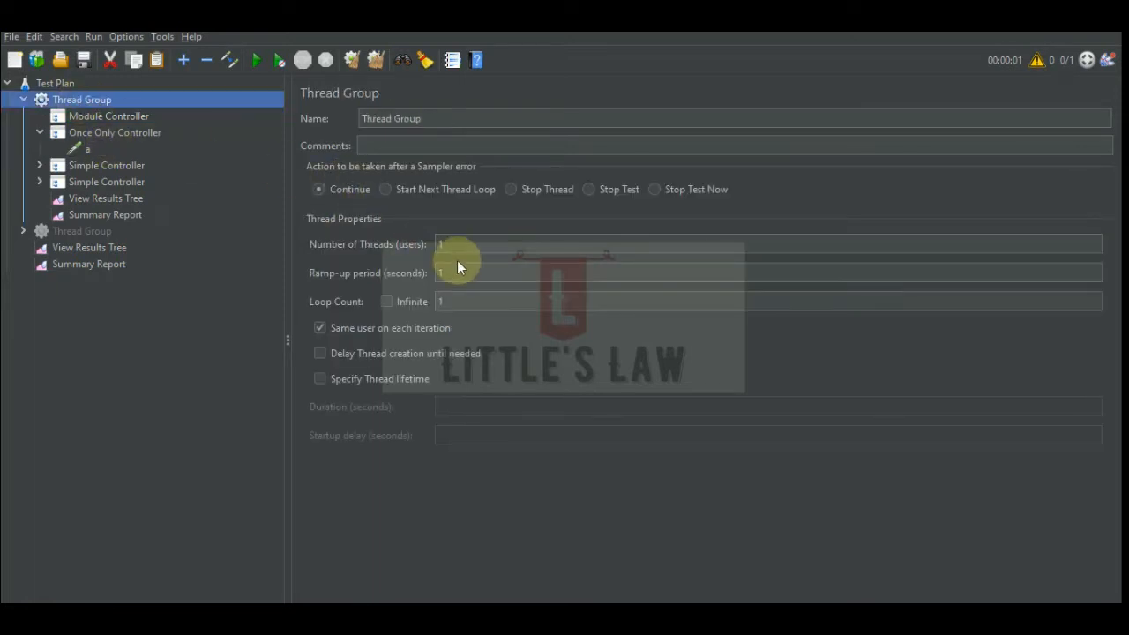
{"action": "left_click", "coordinate": [454, 300]}
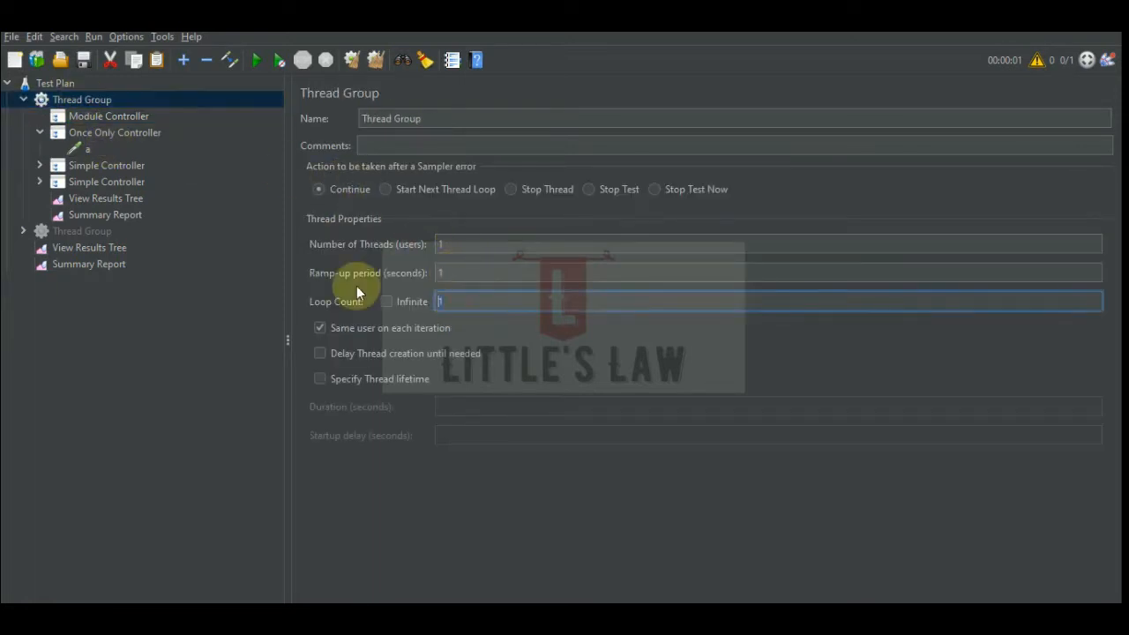
{"action": "type", "text": "5"}
Check the Module Controller still targets the Once Only Controller, then clear old results and run the test with the thread group's View Results Tree open.
{"action": "left_click", "coordinate": [107, 116]}
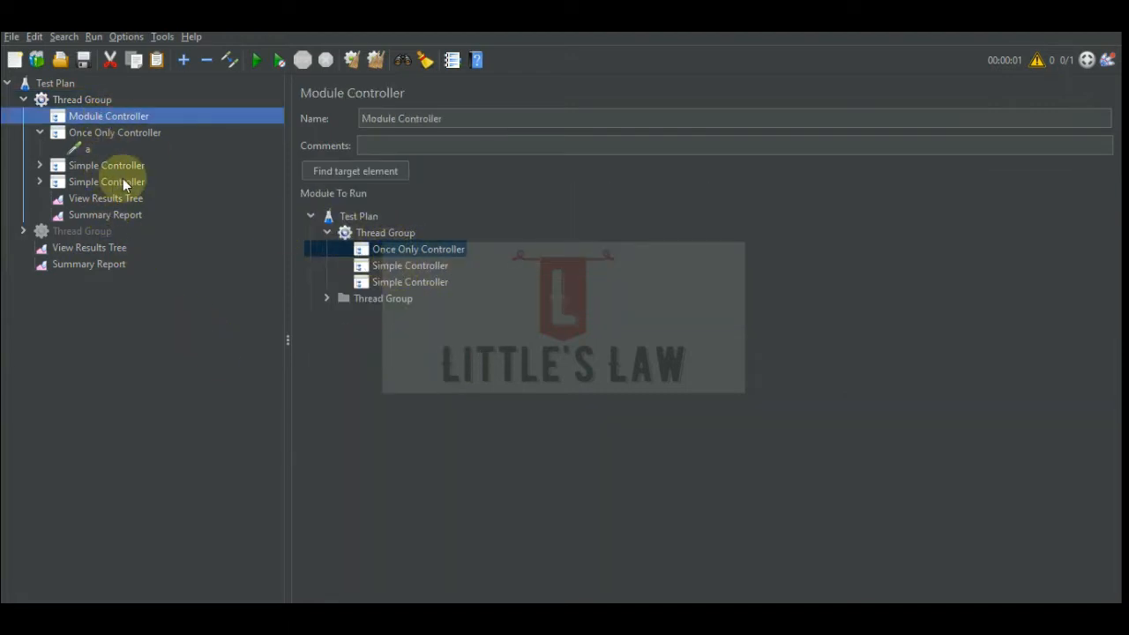
{"action": "left_click", "coordinate": [389, 252]}
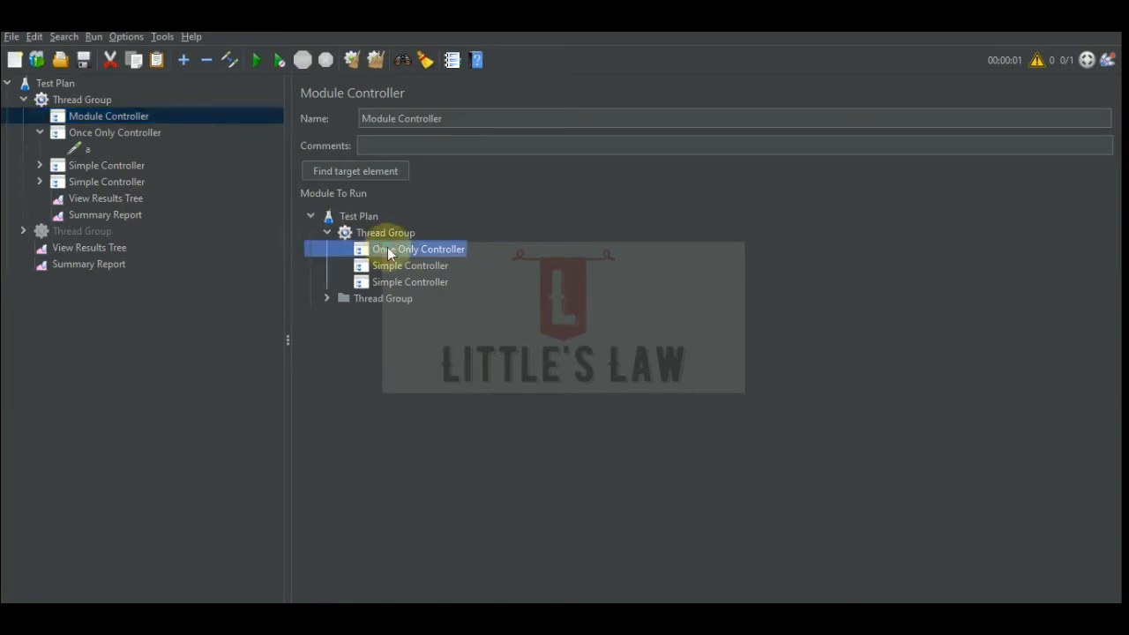
{"action": "left_click", "coordinate": [94, 248]}
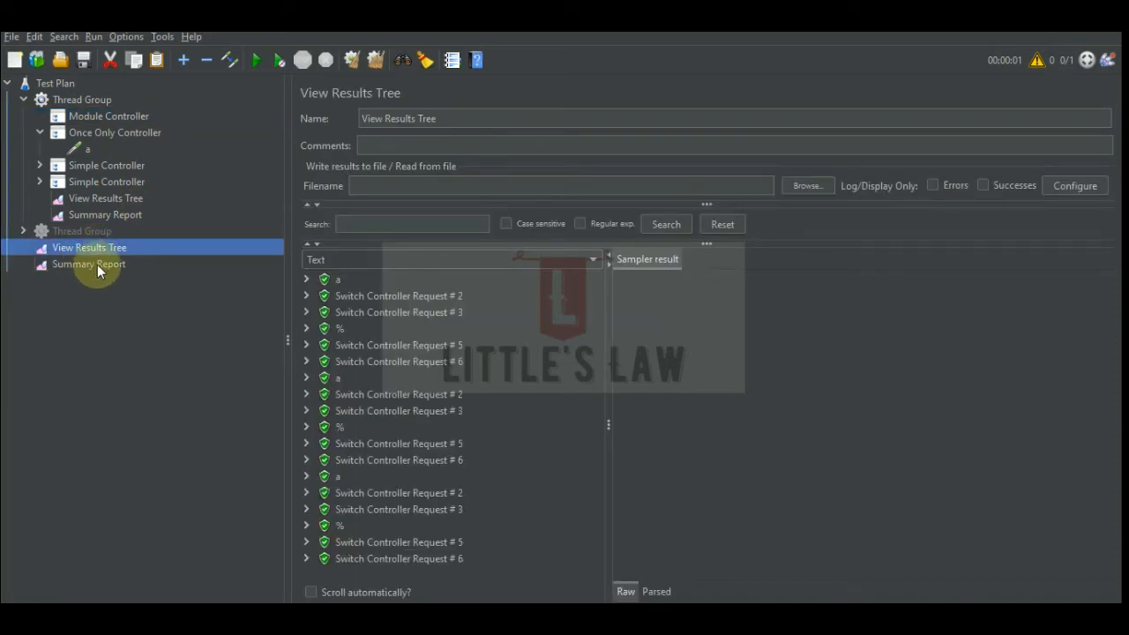
{"action": "left_click", "coordinate": [93, 199]}
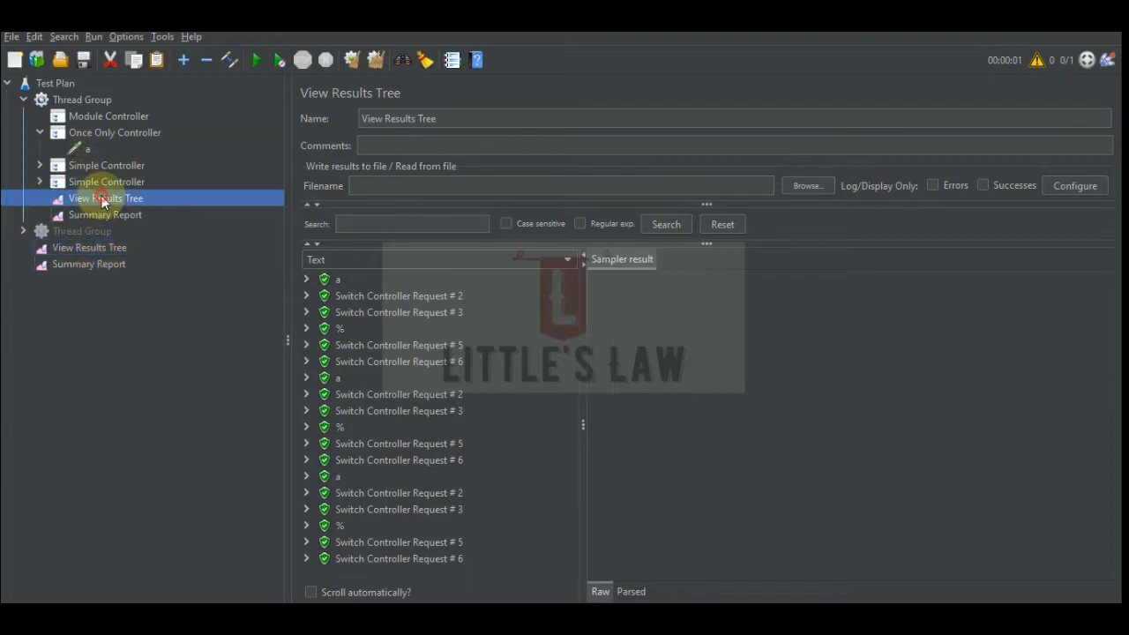
{"action": "left_click", "coordinate": [377, 64]}
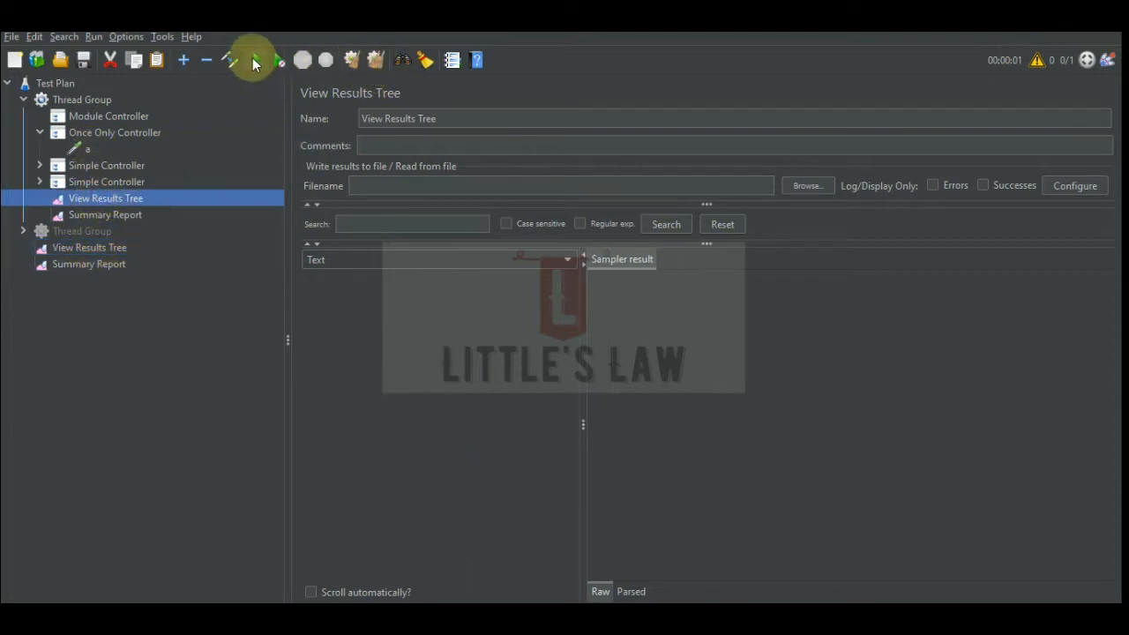
{"action": "left_click", "coordinate": [256, 59]}
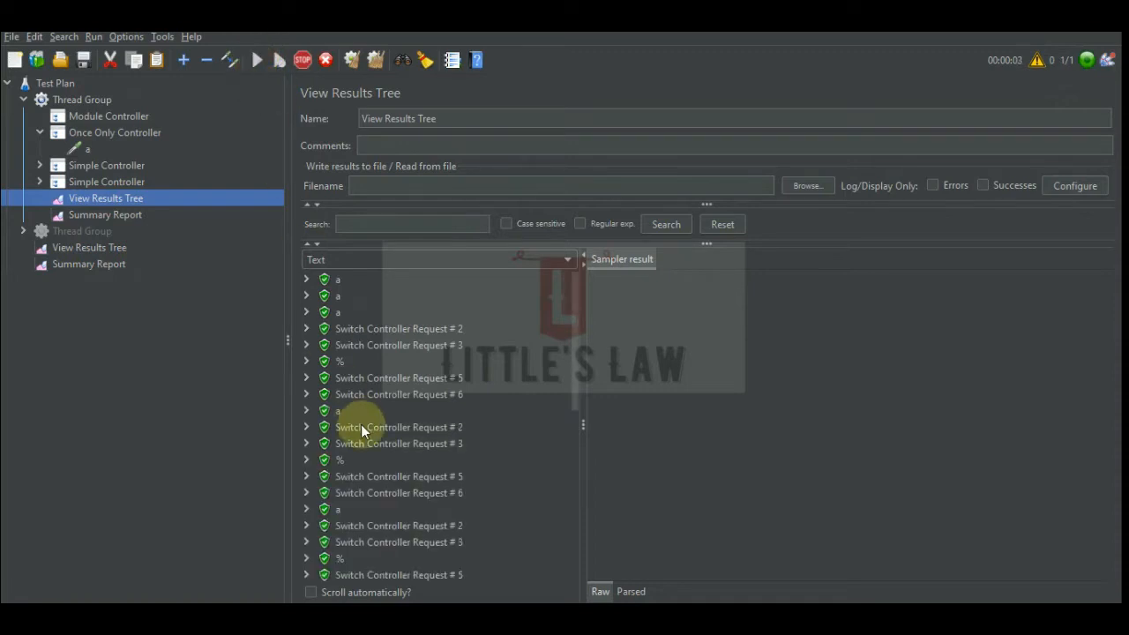
Review the sampler results in the thread group's View Results Tree against the Module Controller's selected target.
{"action": "scroll", "coordinate": [443, 459], "scroll_direction": "down", "scroll_amount": 2}
{"action": "scroll", "coordinate": [443, 459], "scroll_direction": "down", "scroll_amount": 3}
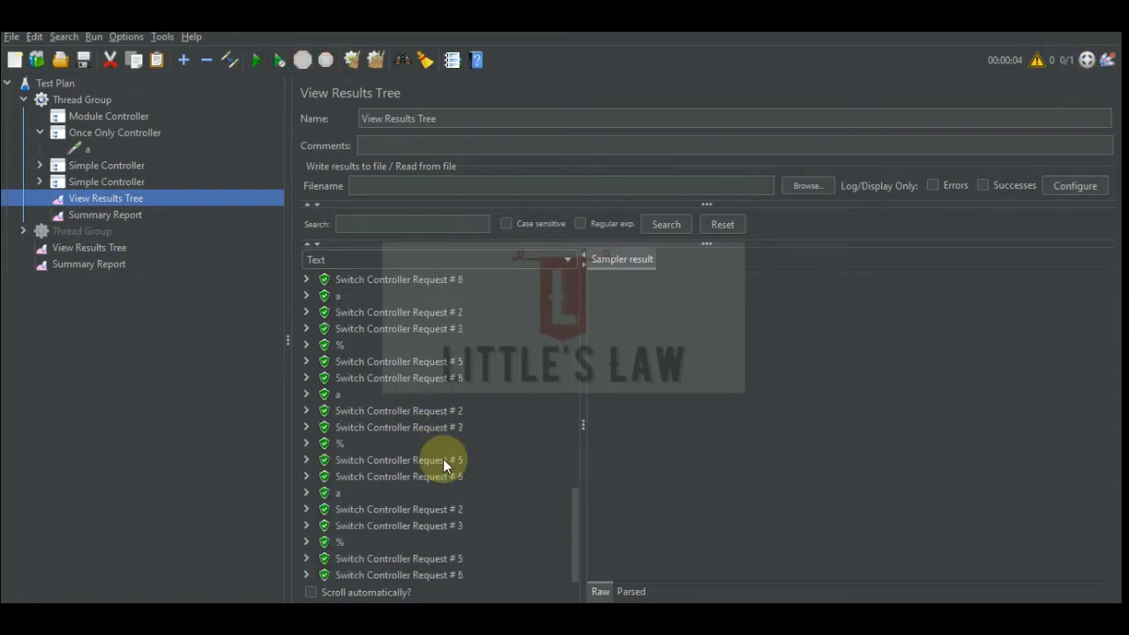
{"action": "scroll", "coordinate": [443, 458], "scroll_direction": "up", "scroll_amount": 12}
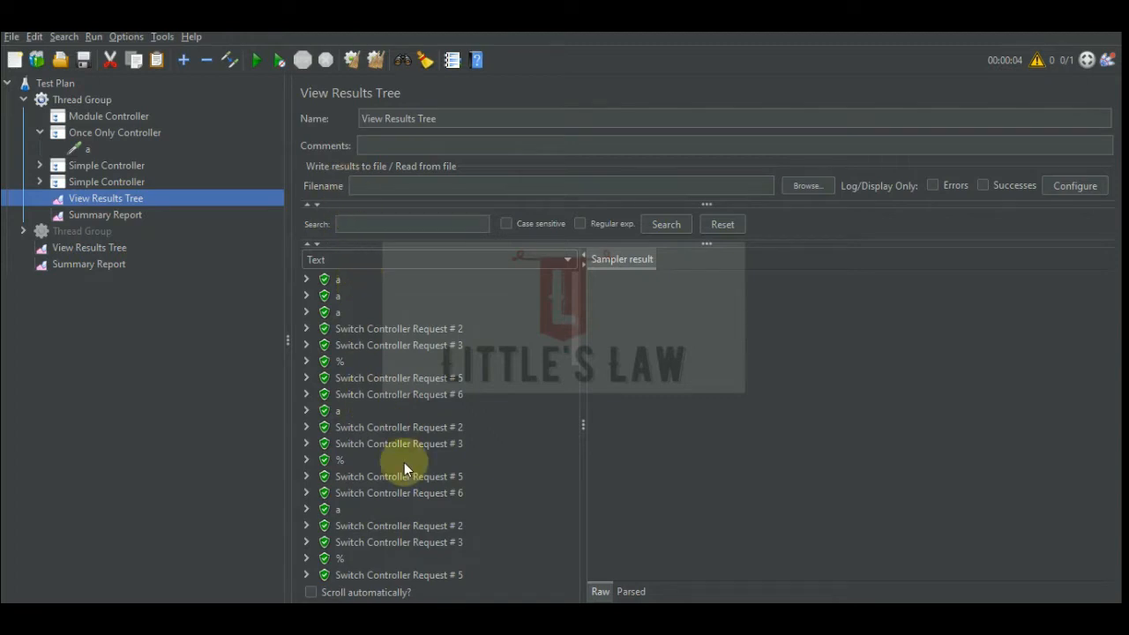
{"action": "scroll", "coordinate": [404, 463], "scroll_direction": "down", "scroll_amount": 3}
{"action": "scroll", "coordinate": [397, 468], "scroll_direction": "up", "scroll_amount": 10}
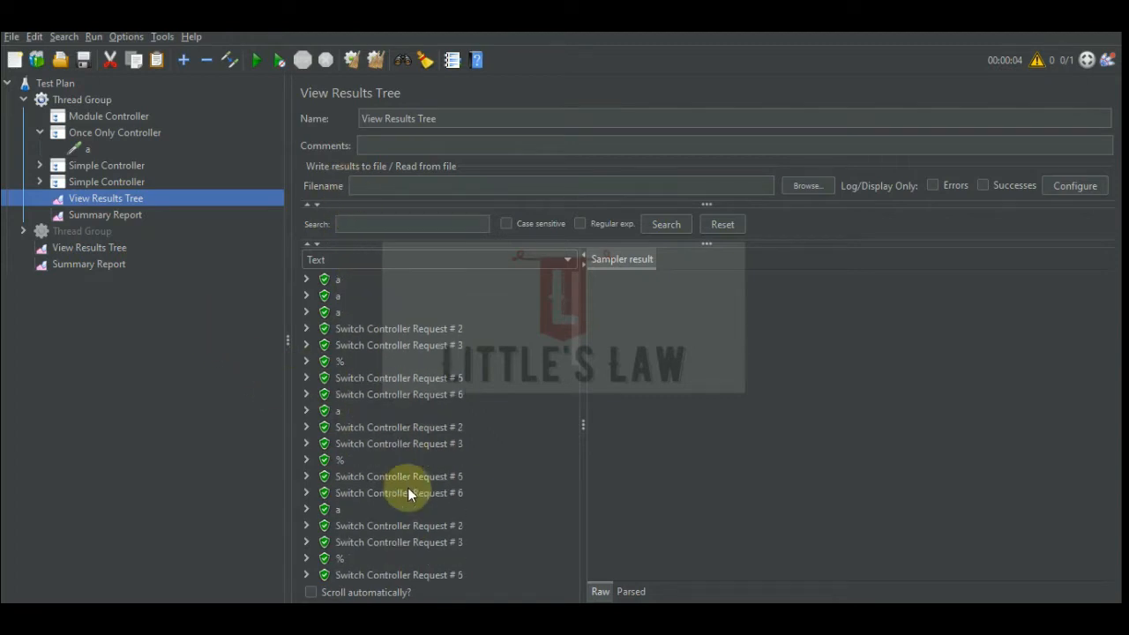
{"action": "left_click", "coordinate": [40, 133]}
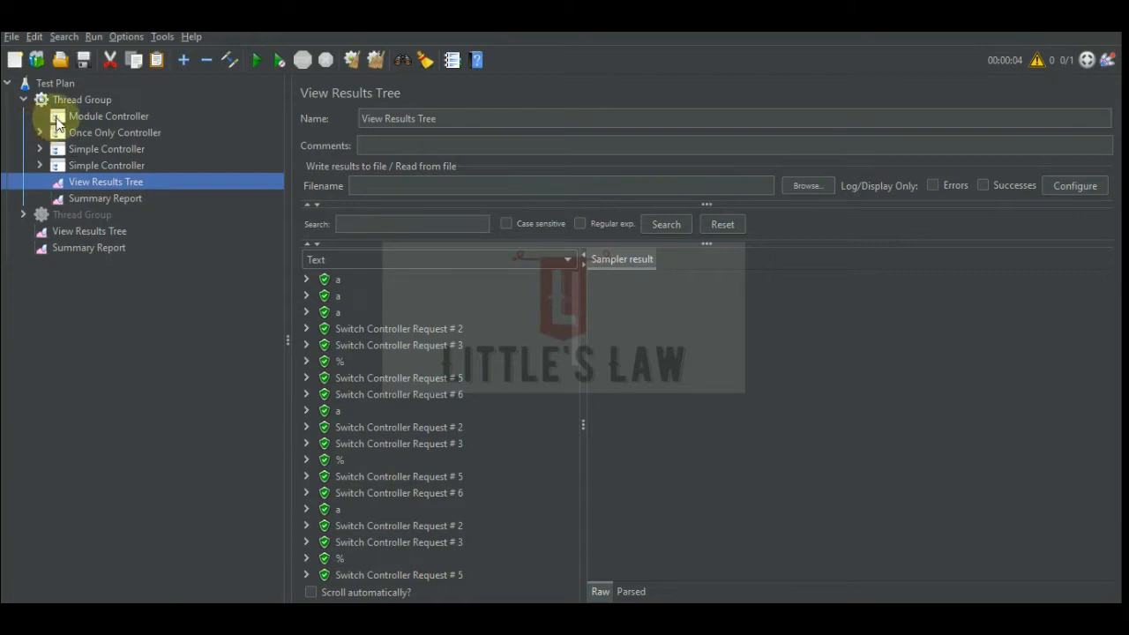
{"action": "left_click", "coordinate": [60, 121]}
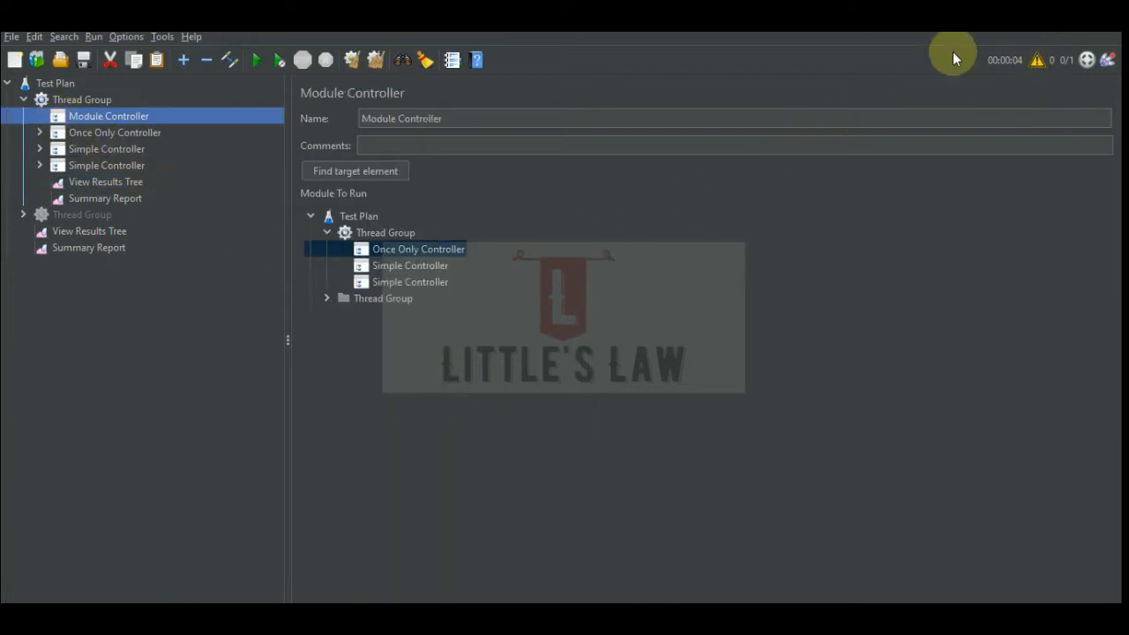
Rename the HTTP request "a" in the first Simple Controller to "S 1".
{"action": "left_click", "coordinate": [38, 149]}
{"action": "left_click", "coordinate": [85, 167]}
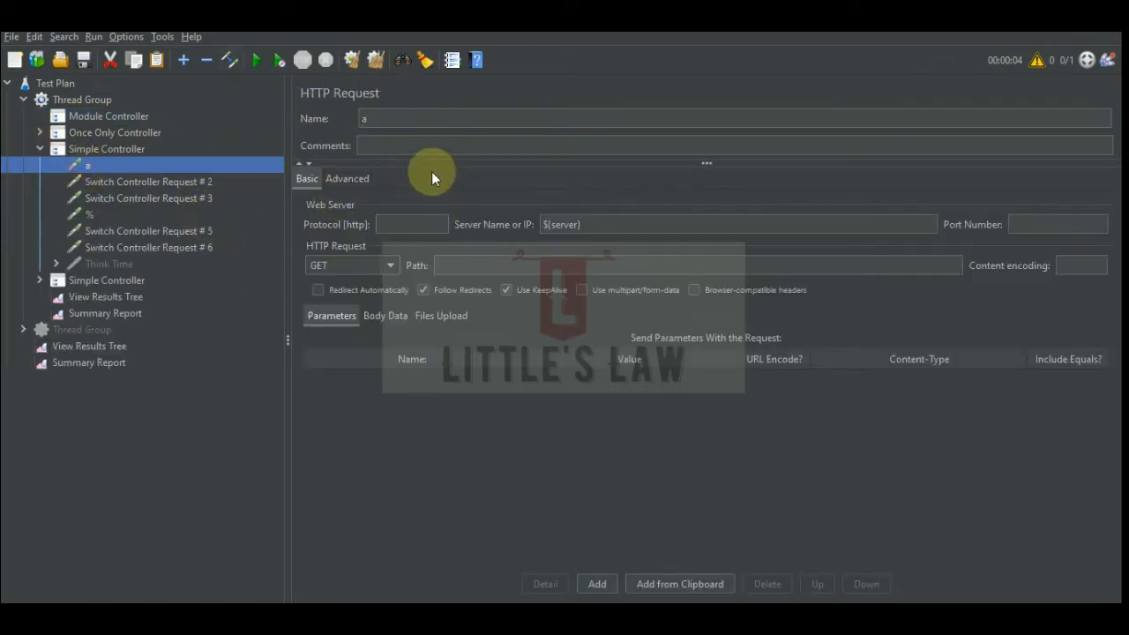
{"action": "double_click", "coordinate": [388, 118]}
{"action": "type", "text": "$"}
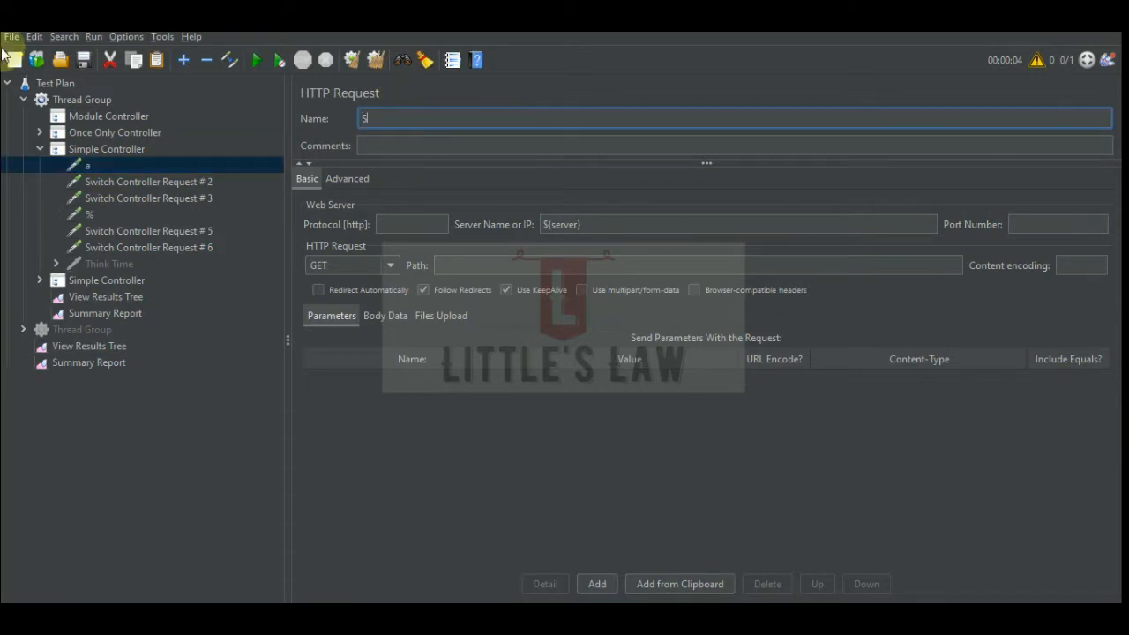
{"action": "type", "text": " 1"}
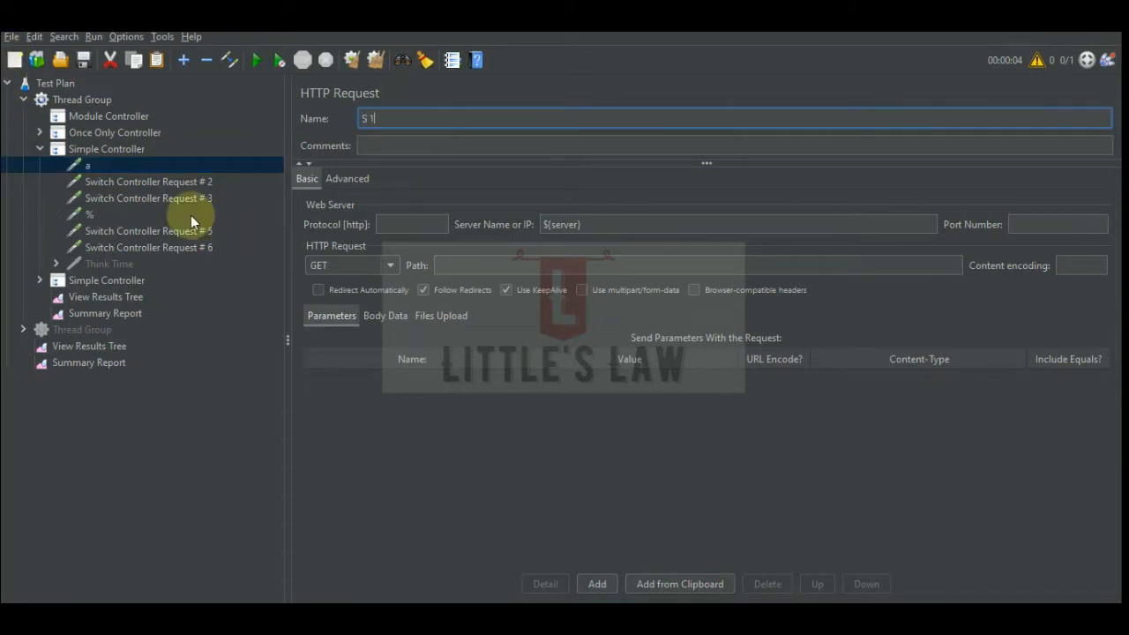
Rename Switch Controller Request # 2 in the first Simple Controller to "S" and the request above it to "S 1 2".
{"action": "left_click", "coordinate": [176, 182]}
{"action": "triple_click", "coordinate": [524, 117]}
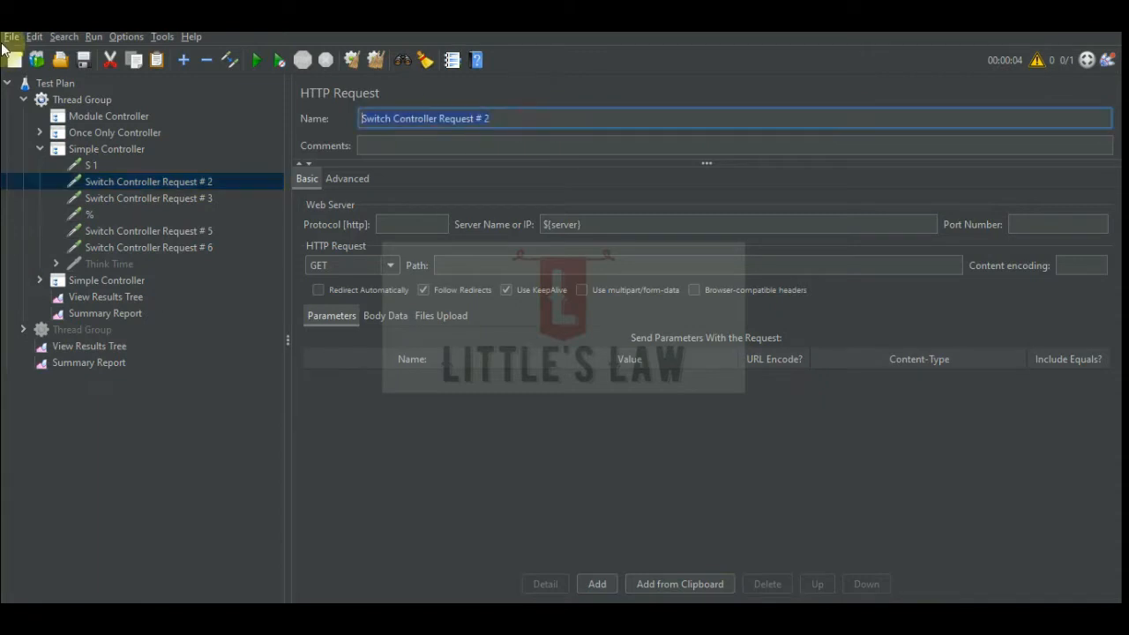
{"action": "type", "text": "$"}
{"action": "left_click", "coordinate": [124, 164]}
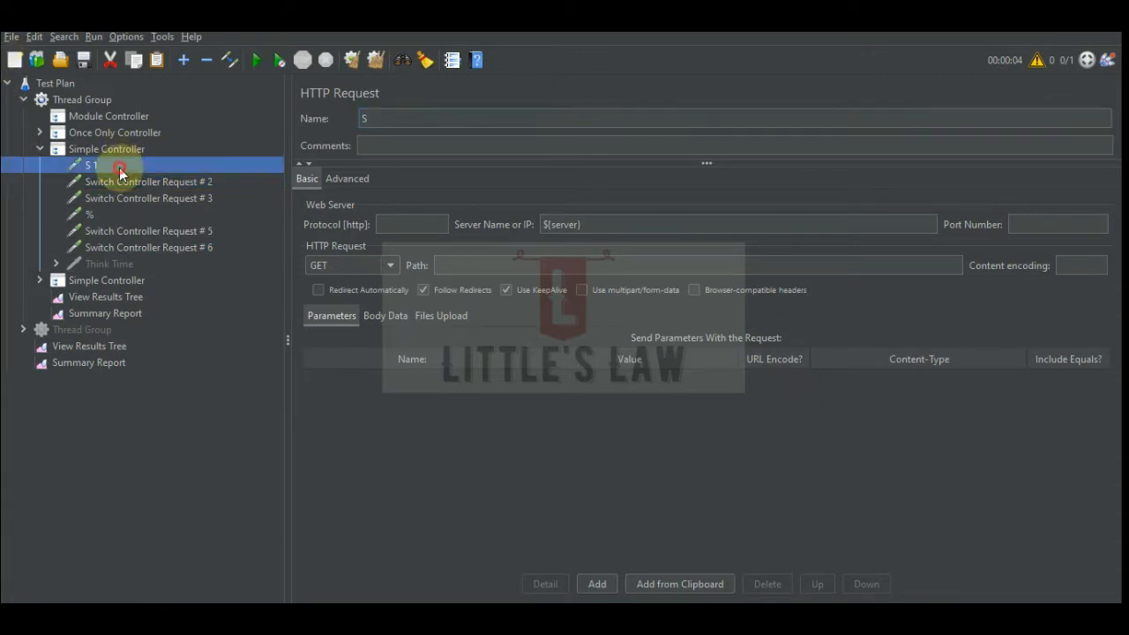
{"action": "left_click", "coordinate": [401, 119]}
{"action": "type", "text": "2"}
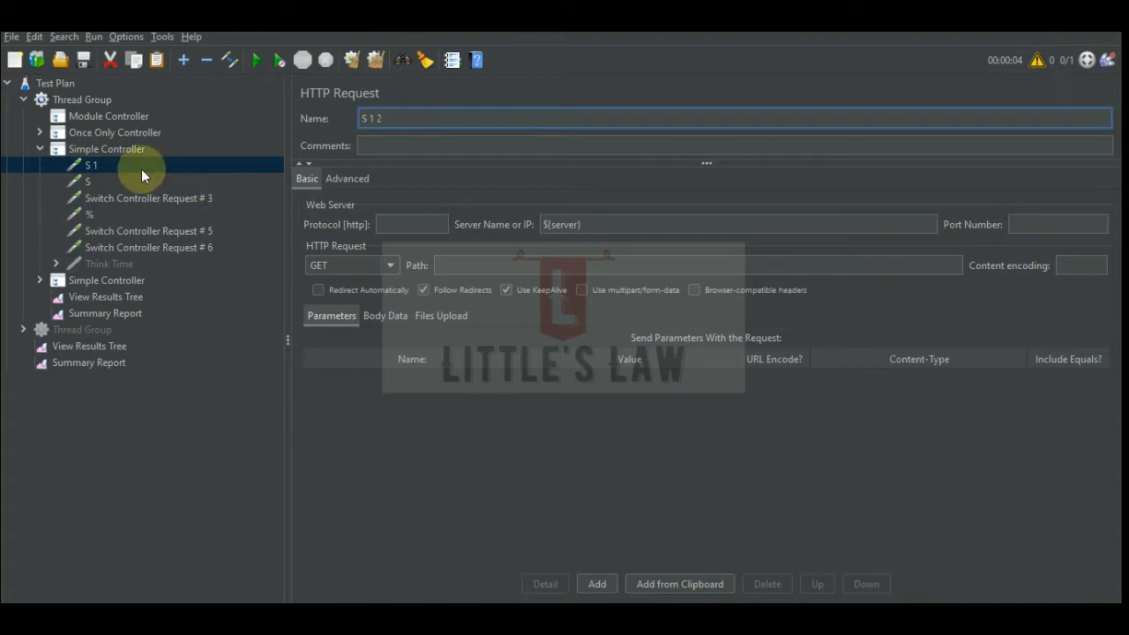
Rename the second HTTP request in the first Simple Controller to "S 1 2".
{"action": "left_click", "coordinate": [113, 180]}
{"action": "double_click", "coordinate": [366, 118]}
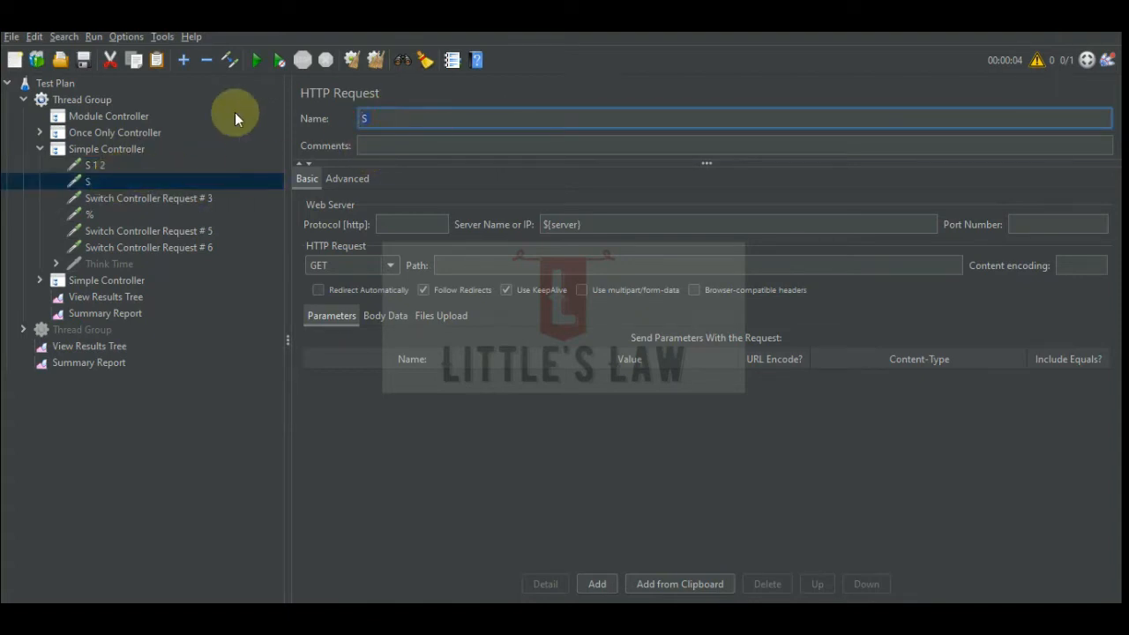
{"action": "type", "text": "1 2"}
{"action": "key", "text": "BackSpace"}
{"action": "type", "text": "2"}
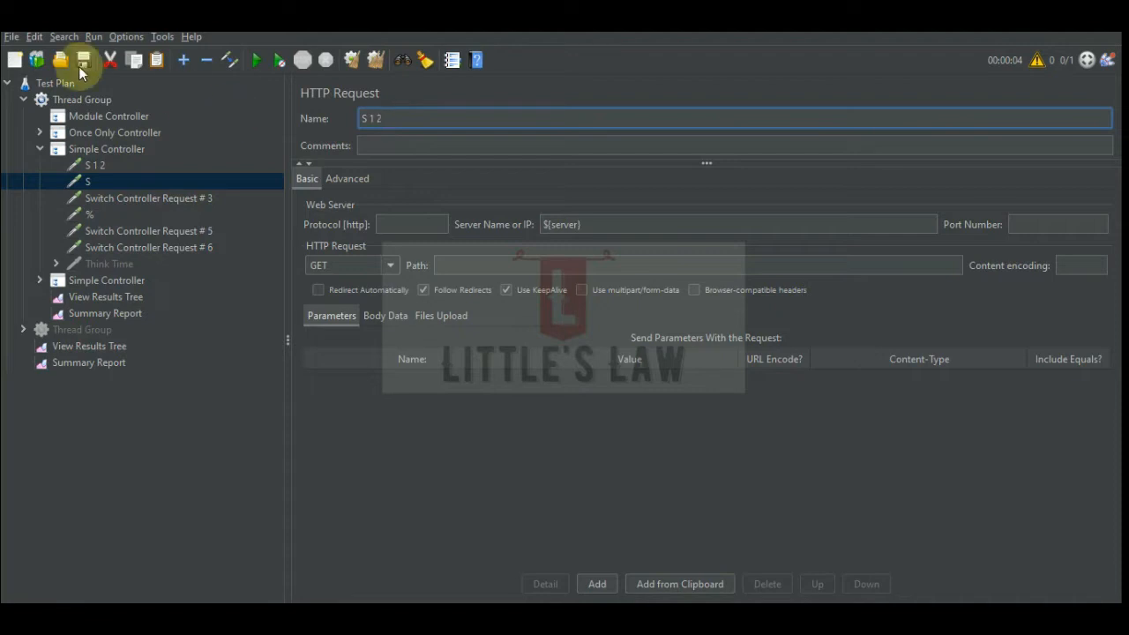
Correct the name of the first HTTP request in the first Simple Controller to "S 1 1".
{"action": "left_click", "coordinate": [97, 161]}
{"action": "left_click", "coordinate": [447, 124]}
{"action": "key", "text": "BackSpace"}
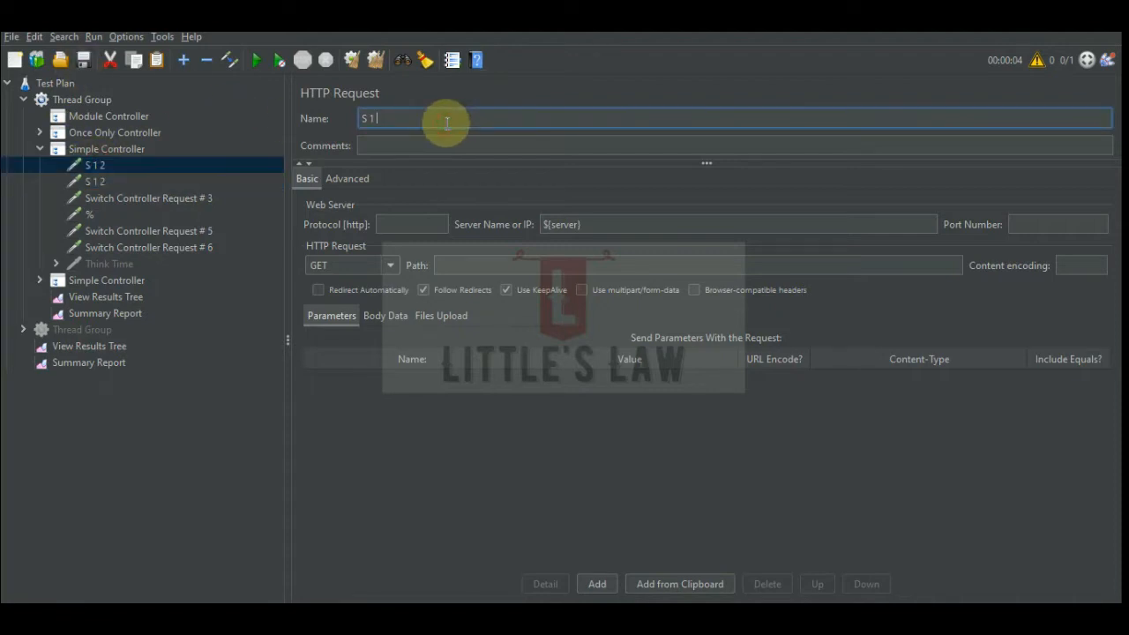
{"action": "type", "text": "1"}
{"action": "left_click", "coordinate": [140, 183]}
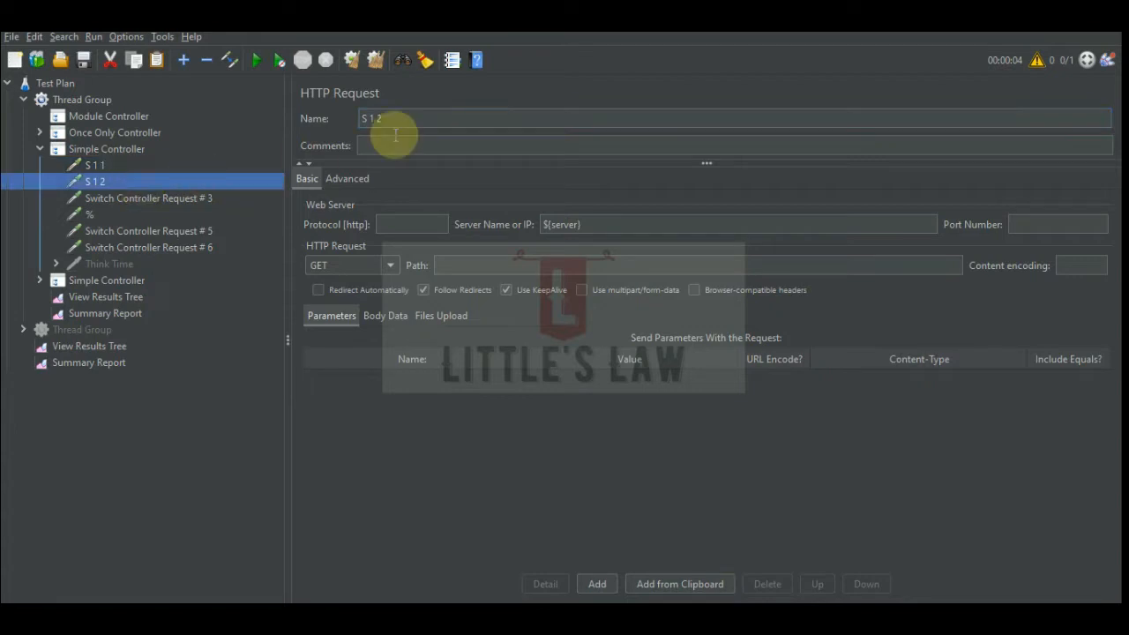
{"action": "left_click", "coordinate": [403, 117]}
Rename Switch Controller Request # 3 in the first Simple Controller to "S 1 3".
{"action": "left_click", "coordinate": [201, 198]}
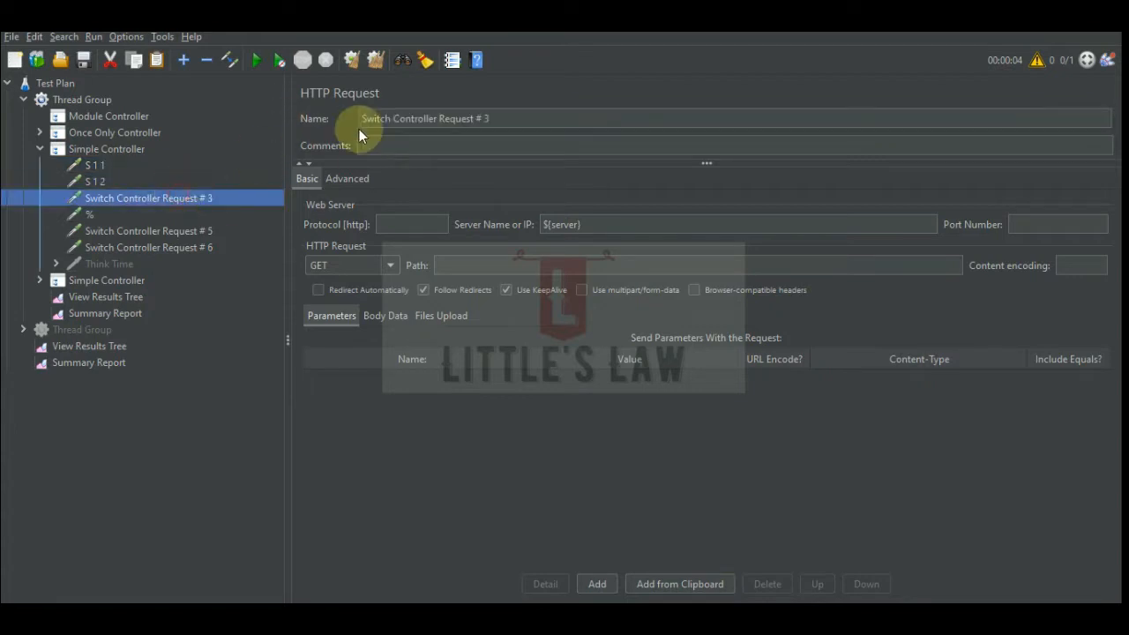
{"action": "triple_click", "coordinate": [523, 121]}
{"action": "type", "text": "S 1 3"}
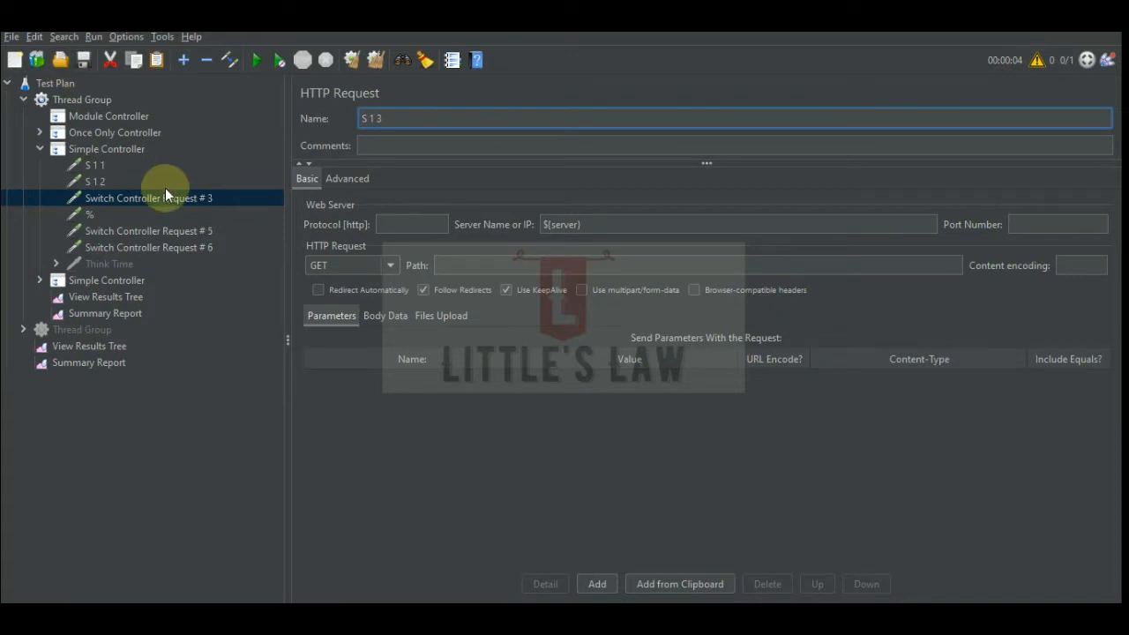
Rename the HTTP request "%" in the first Simple Controller to "S 1 4".
{"action": "left_click", "coordinate": [99, 213]}
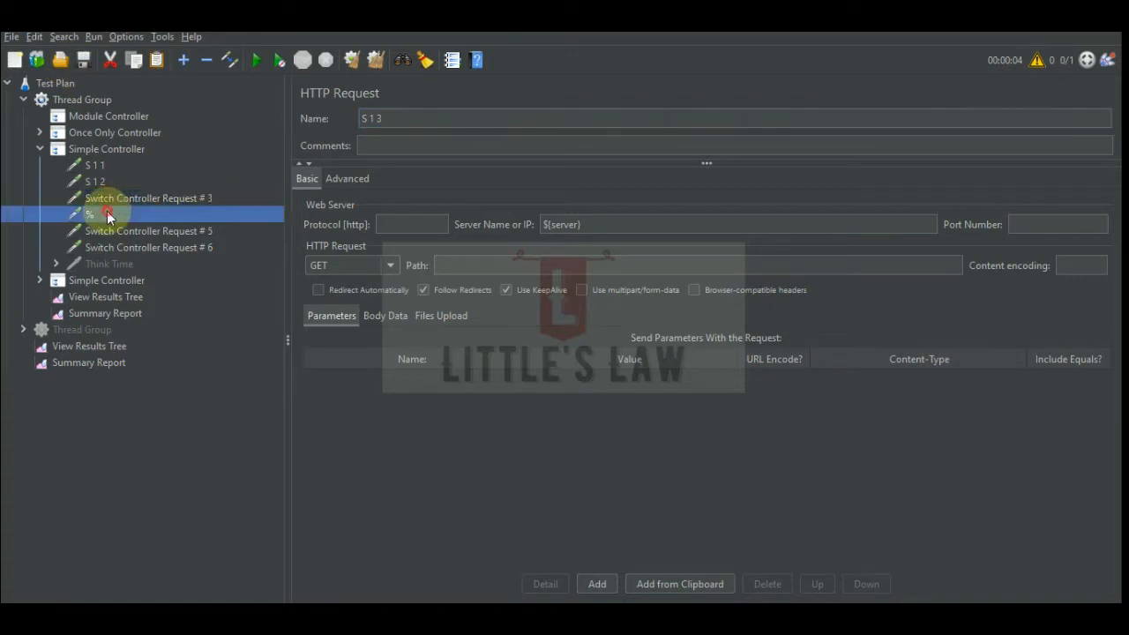
{"action": "triple_click", "coordinate": [408, 116]}
{"action": "type", "text": "S 1 3"}
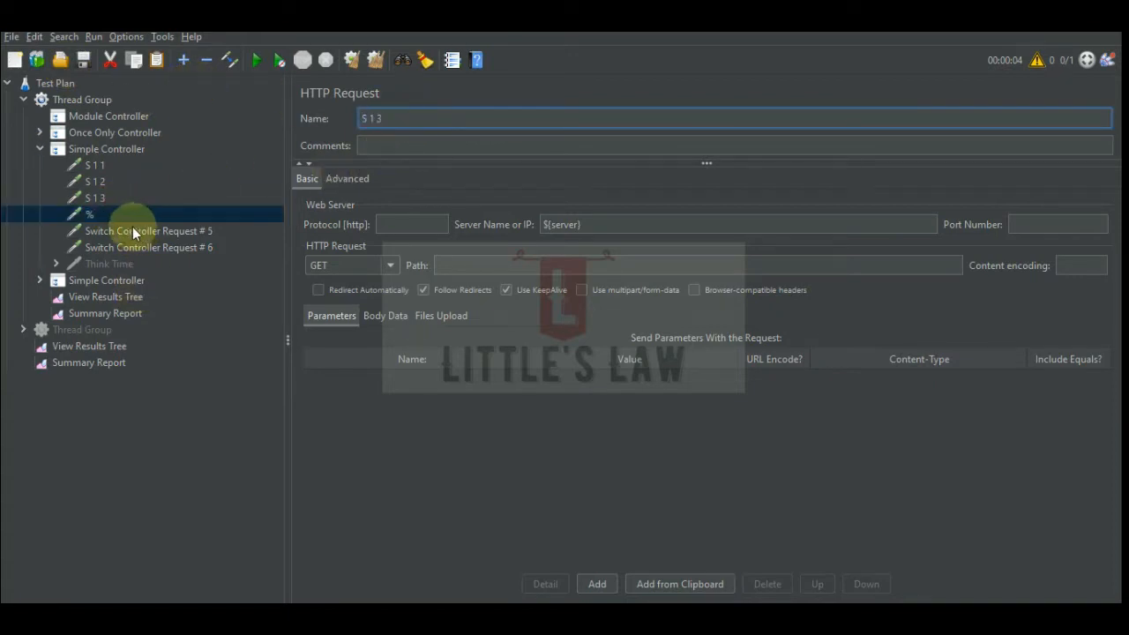
{"action": "key", "text": "BackSpace"}
{"action": "type", "text": "4"}
Rename Switch Controller Request # 5 in the first Simple Controller to "S 1 5".
{"action": "left_click", "coordinate": [132, 228]}
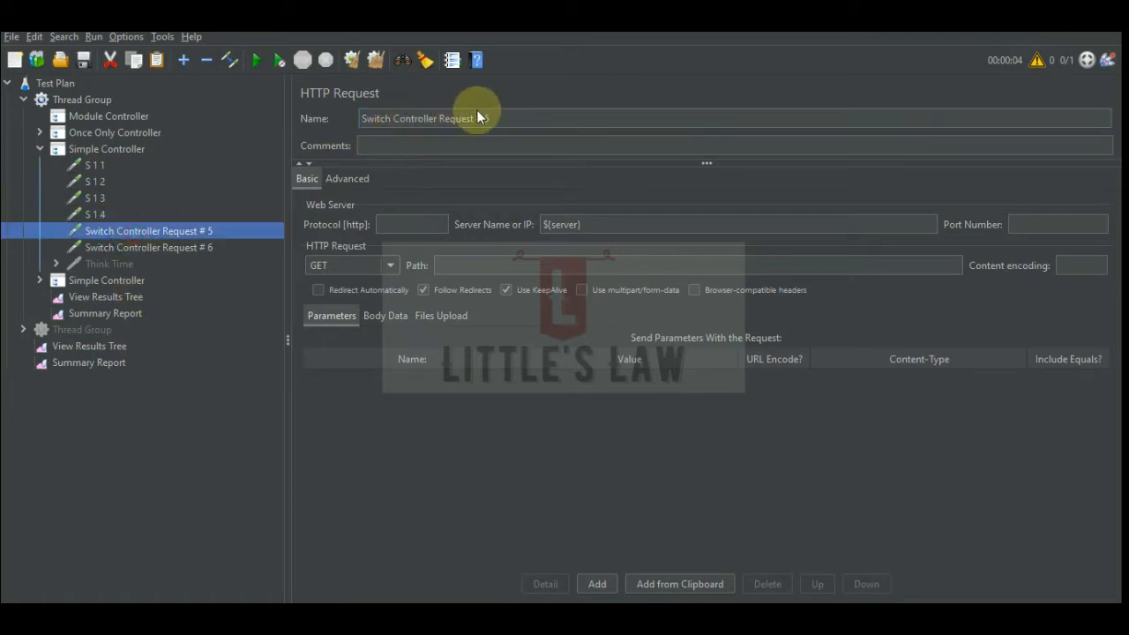
{"action": "triple_click", "coordinate": [510, 118]}
{"action": "type", "text": "S 1 2"}
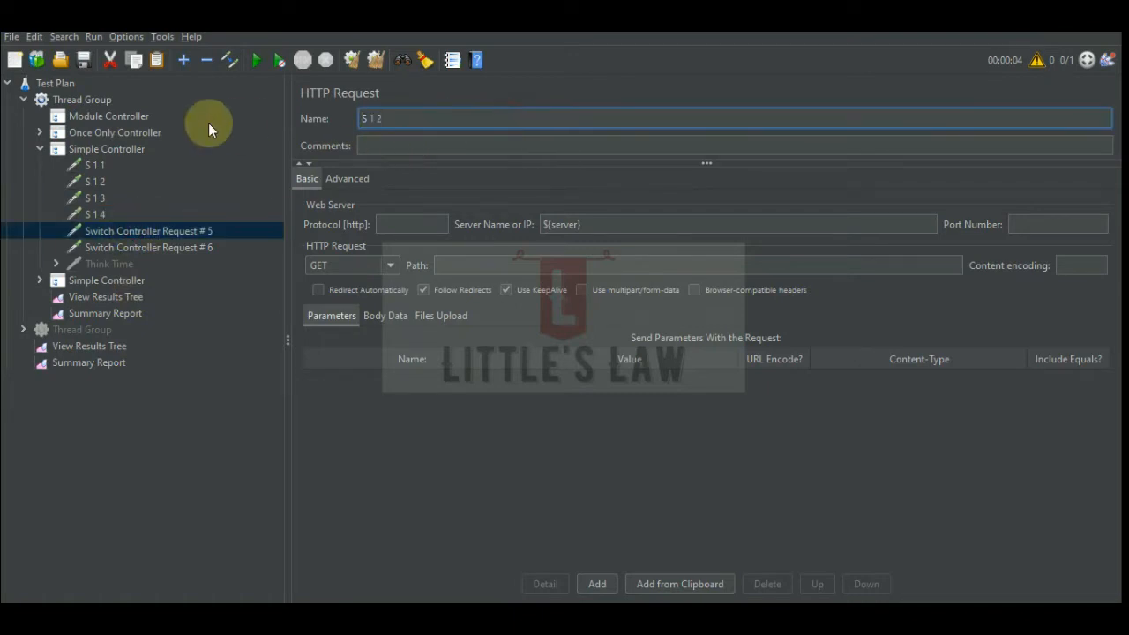
{"action": "key", "text": "BackSpace"}
{"action": "type", "text": "5"}
Rename Switch Controller Request # 6 in the first Simple Controller to "S 1 6".
{"action": "left_click", "coordinate": [172, 246]}
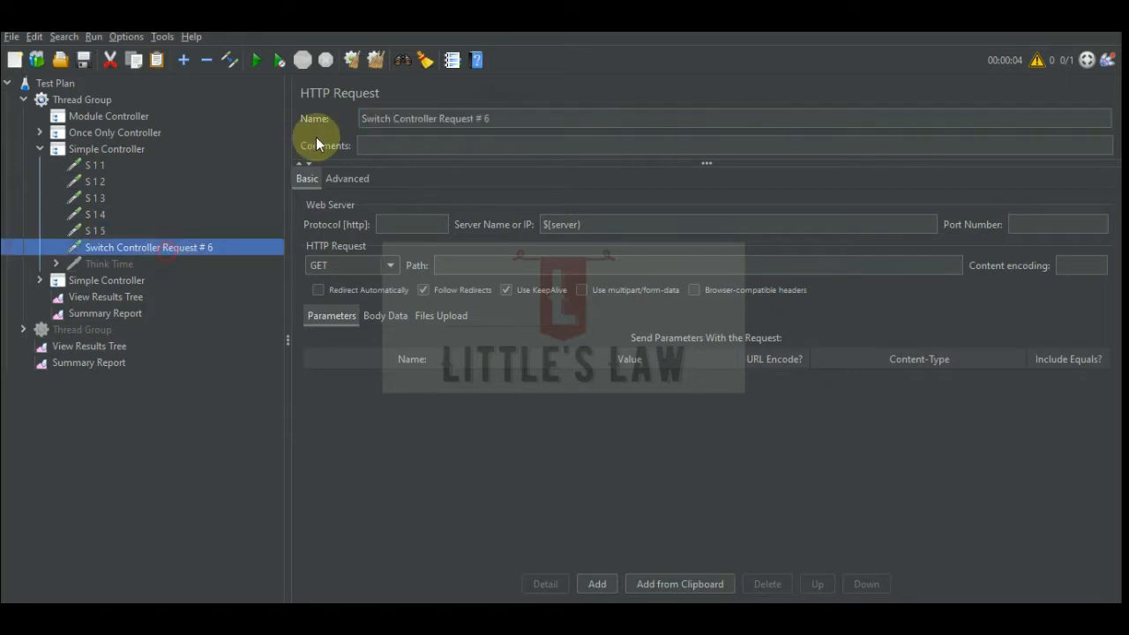
{"action": "triple_click", "coordinate": [491, 119]}
{"action": "type", "text": "S 1 2"}
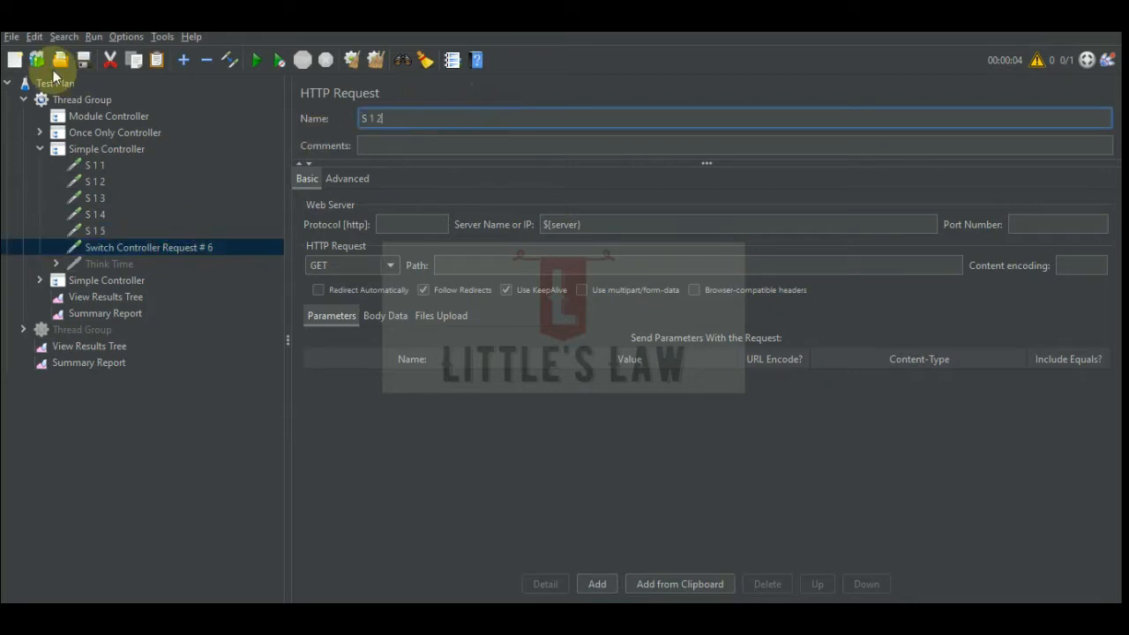
{"action": "key", "text": "BackSpace"}
{"action": "type", "text": "6"}
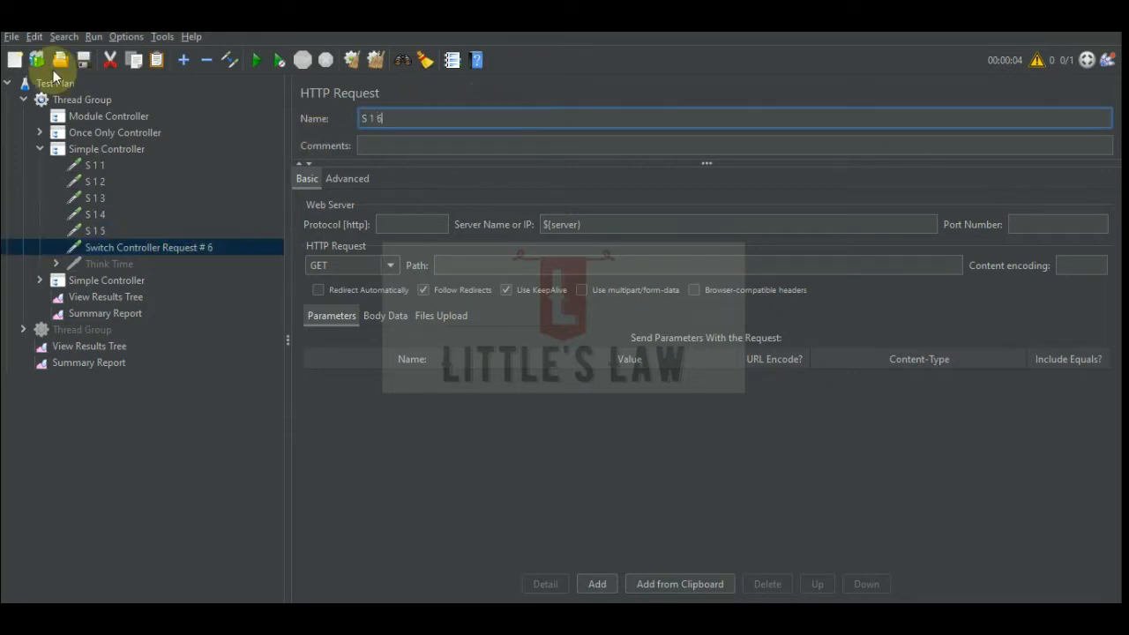
{"action": "left_click", "coordinate": [133, 258]}
Expand the second Simple Controller and rename its HTTP request "a" to "S 2 1".
{"action": "left_click", "coordinate": [40, 280]}
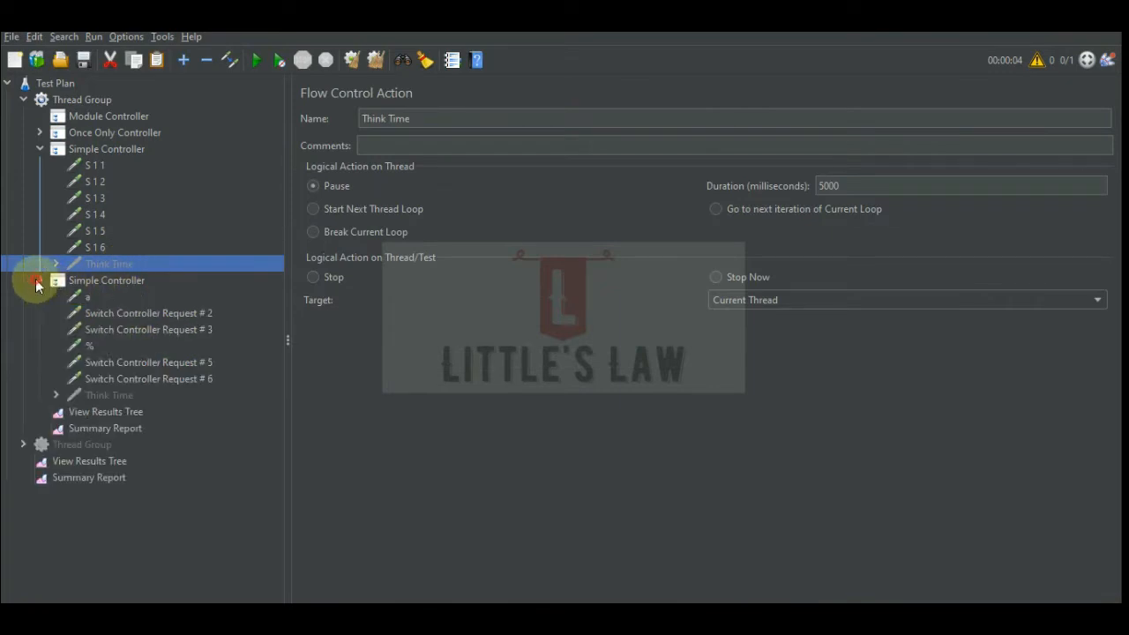
{"action": "left_click", "coordinate": [89, 298]}
{"action": "left_click_drag", "start_coordinate": [383, 118], "coordinate": [68, 107]}
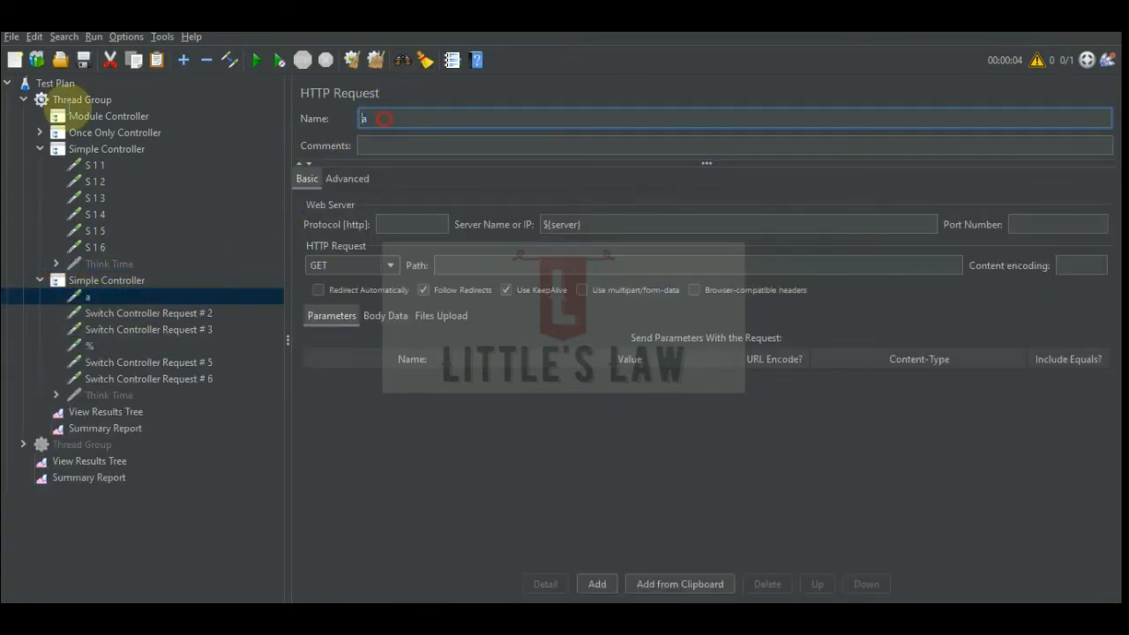
{"action": "type", "text": "S 2 1"}
Rename Switch Controller Request # 2 in the second Simple Controller to "S 2 2".
{"action": "left_click", "coordinate": [148, 313]}
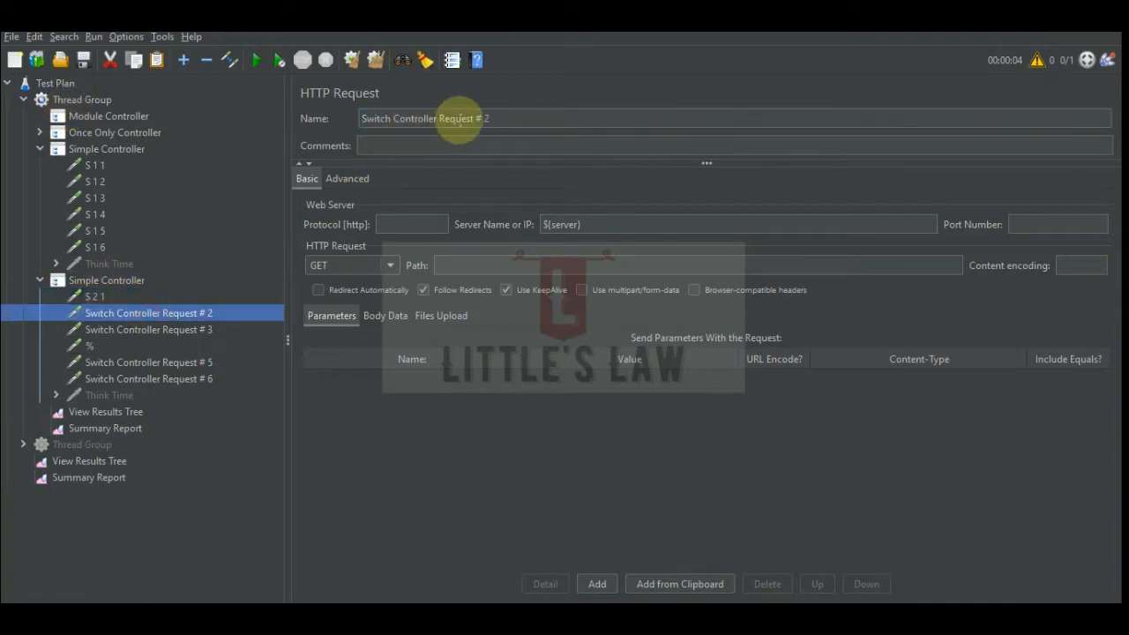
{"action": "left_click_drag", "start_coordinate": [517, 116], "coordinate": [211, 80]}
{"action": "type", "text": "S 2 1"}
{"action": "key", "text": "BackSpace"}
{"action": "type", "text": "2"}
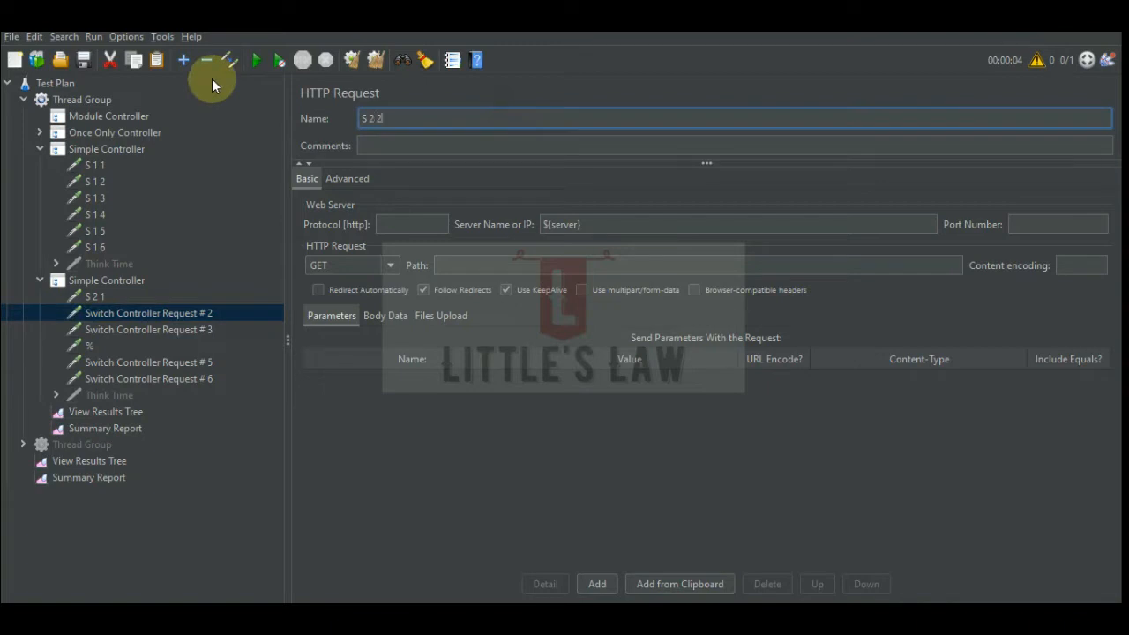
{"action": "left_click", "coordinate": [150, 334]}
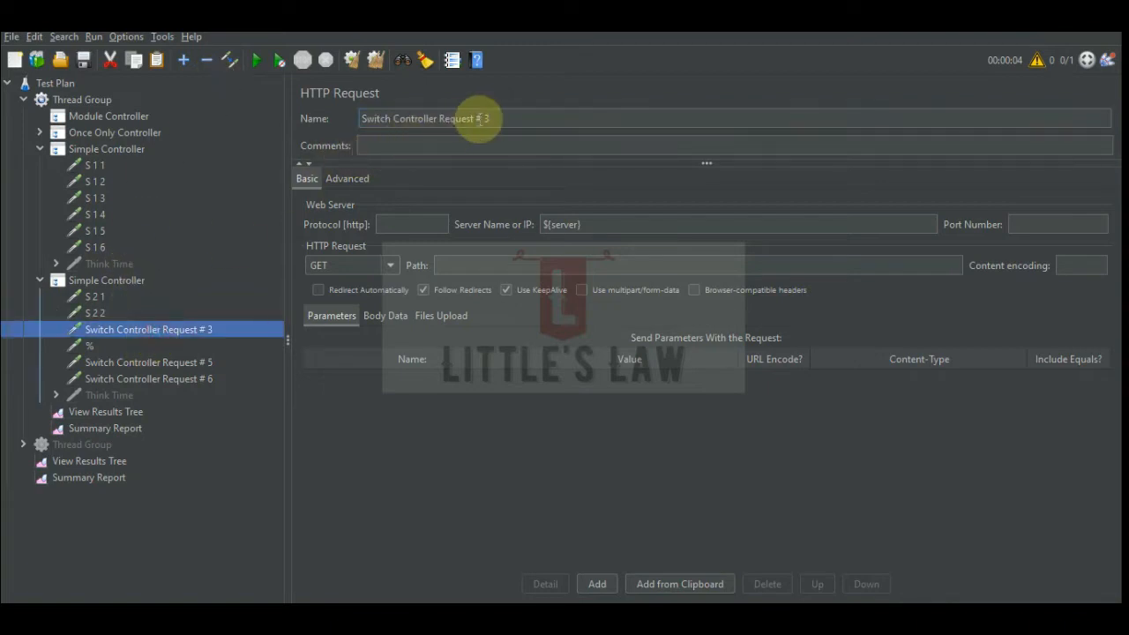
Rename Switch Controller Request # 3 in the second Simple Controller to "S 2 3".
{"action": "left_click_drag", "start_coordinate": [512, 116], "coordinate": [265, 88]}
{"action": "type", "text": "S 2 1"}
{"action": "key", "text": "BackSpace"}
{"action": "type", "text": "3"}
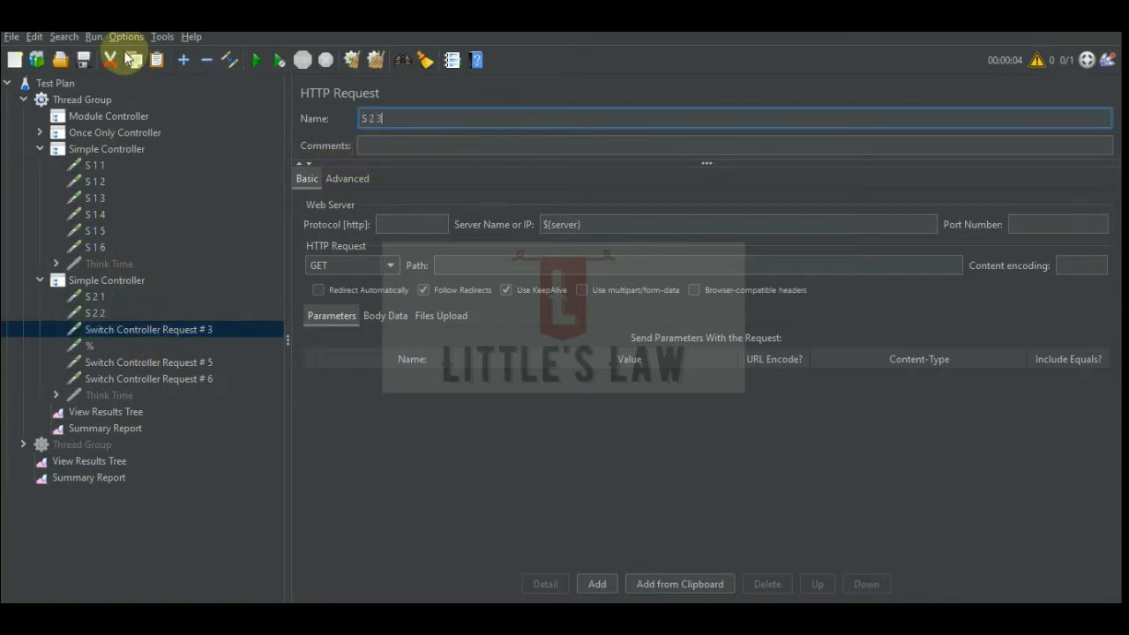
Rename the "%" request in the second Simple Controller to "S 2 4".
{"action": "left_click", "coordinate": [96, 345]}
{"action": "left_click_drag", "start_coordinate": [453, 117], "coordinate": [360, 118]}
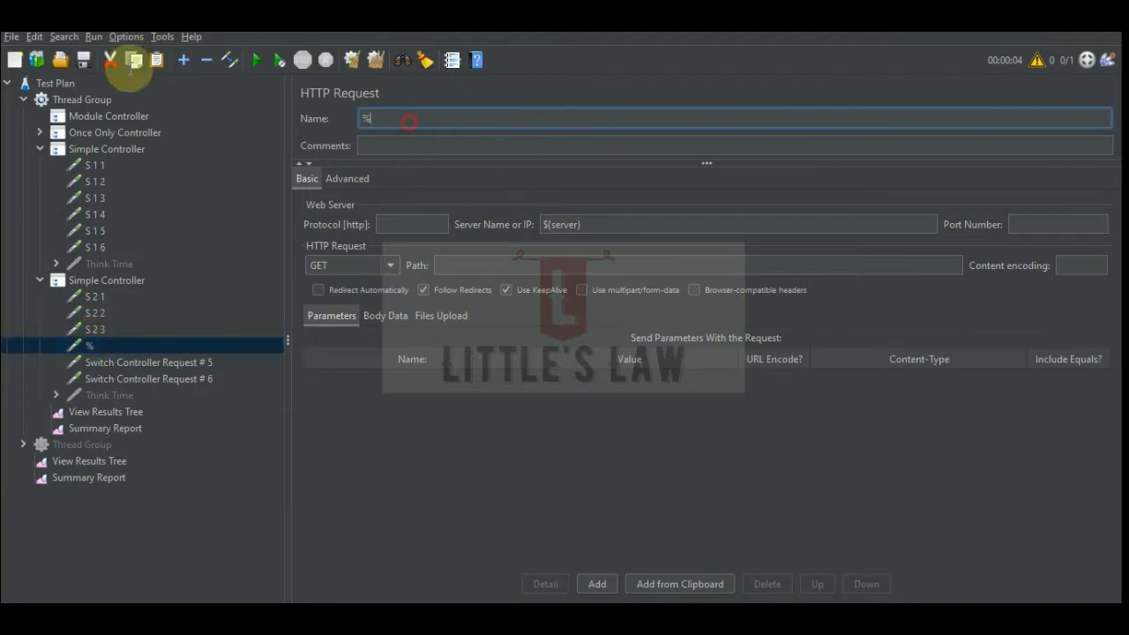
{"action": "type", "text": "S 2 1"}
{"action": "key", "text": "BackSpace"}
{"action": "type", "text": "4"}
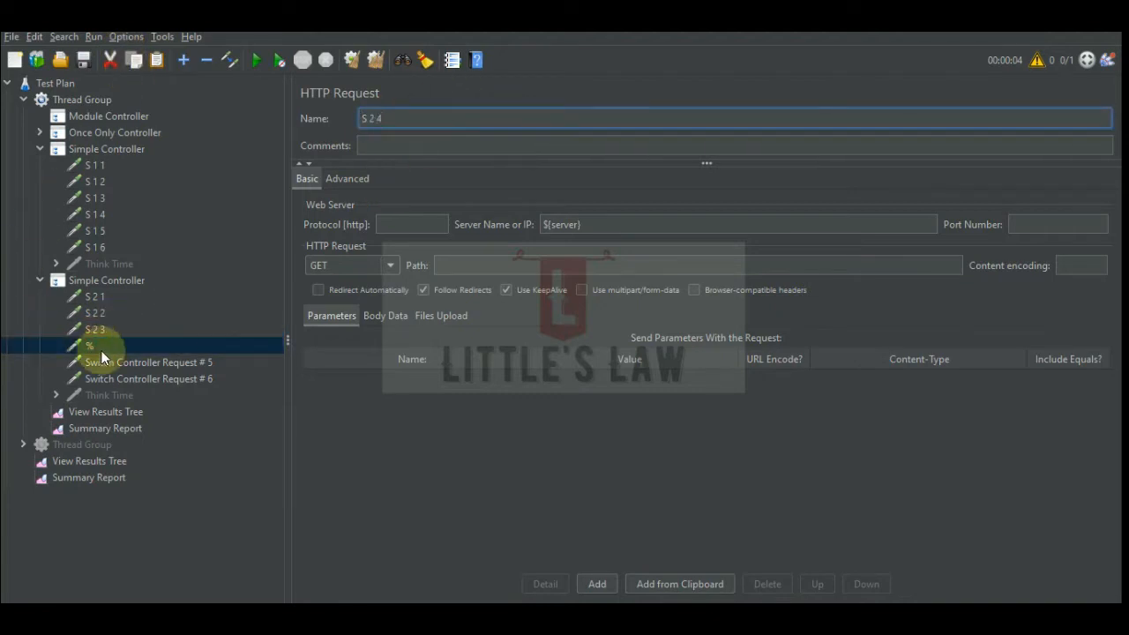
Rename Switch Controller Request # 5 in the second Simple Controller to "S 2 5".
{"action": "left_click", "coordinate": [132, 362]}
{"action": "left_click_drag", "start_coordinate": [504, 118], "coordinate": [360, 118]}
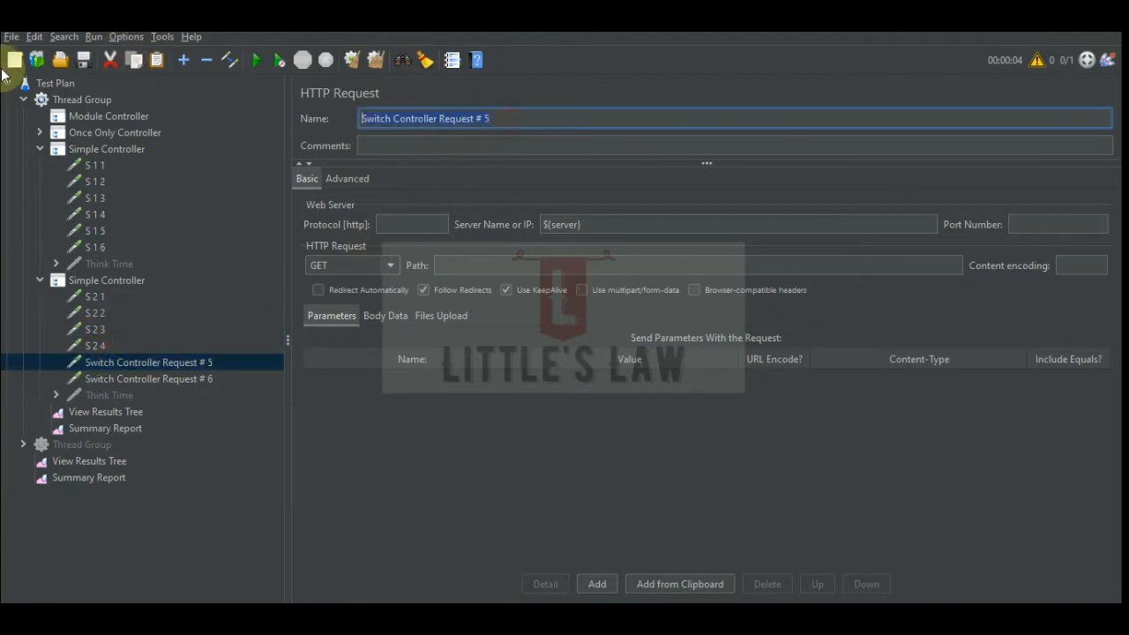
{"action": "type", "text": "S 2 1"}
{"action": "key", "text": "BackSpace"}
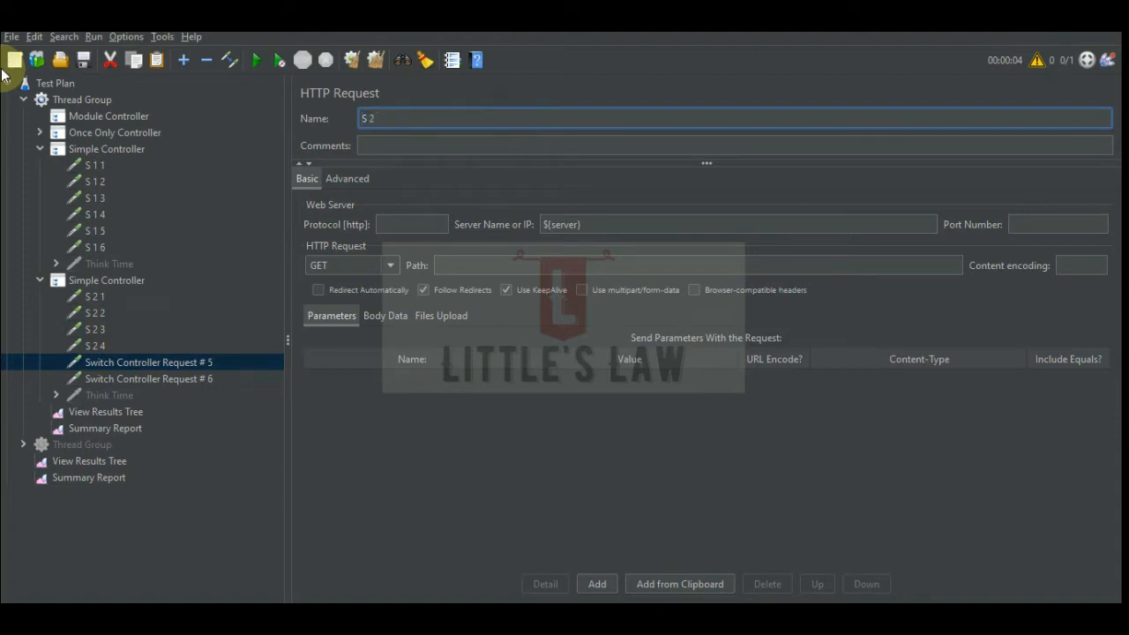
{"action": "type", "text": "5"}
Rename Switch Controller Request # 6 in the second Simple Controller to "S 2 6".
{"action": "left_click", "coordinate": [167, 381]}
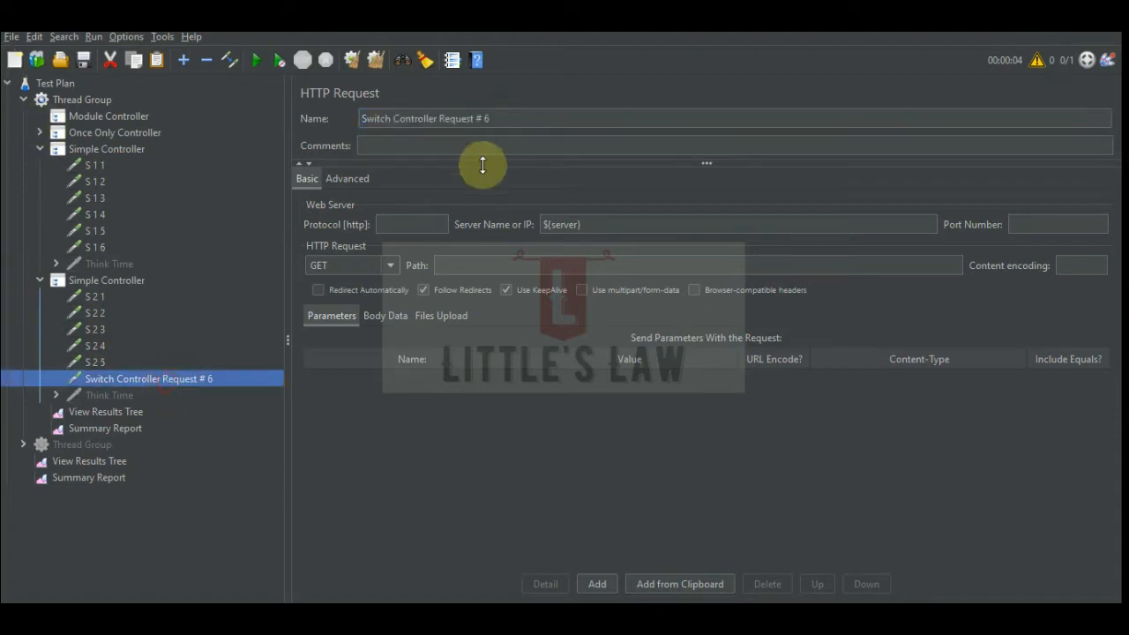
{"action": "left_click_drag", "start_coordinate": [507, 117], "coordinate": [360, 119]}
{"action": "type", "text": "S 2 1"}
{"action": "key", "text": "BackSpace"}
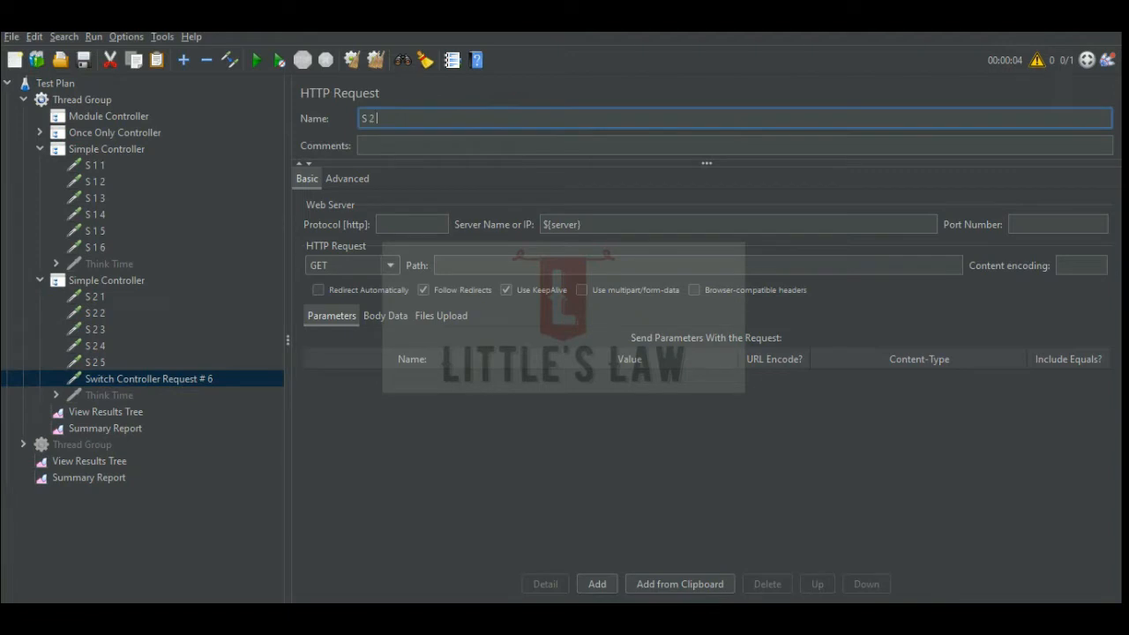
{"action": "type", "text": "6"}
{"action": "left_click", "coordinate": [110, 412]}
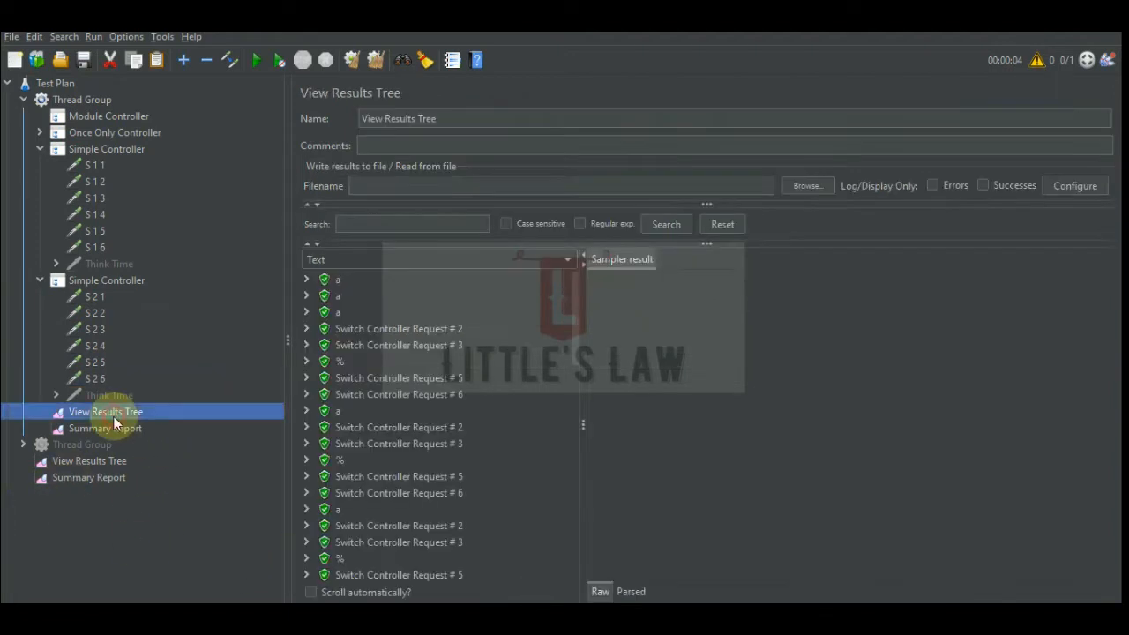
Collapse both Simple Controllers and set the active Thread Group's loop count to 1.
{"action": "left_click", "coordinate": [106, 133]}
{"action": "left_click", "coordinate": [39, 150]}
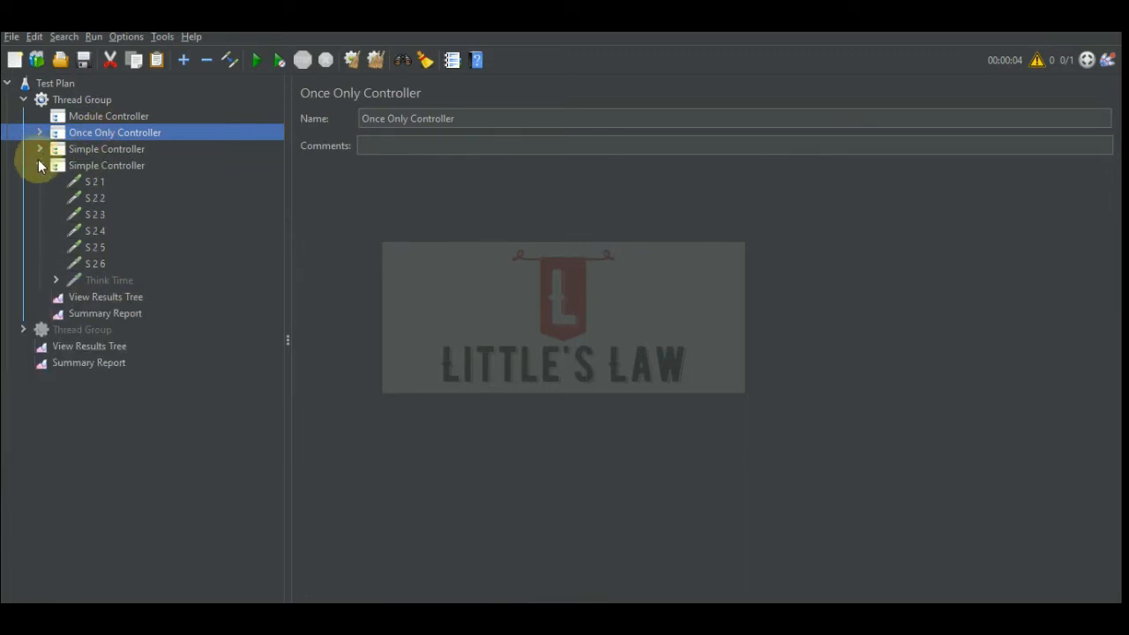
{"action": "left_click", "coordinate": [39, 165]}
{"action": "left_click", "coordinate": [90, 100]}
{"action": "left_click", "coordinate": [459, 301]}
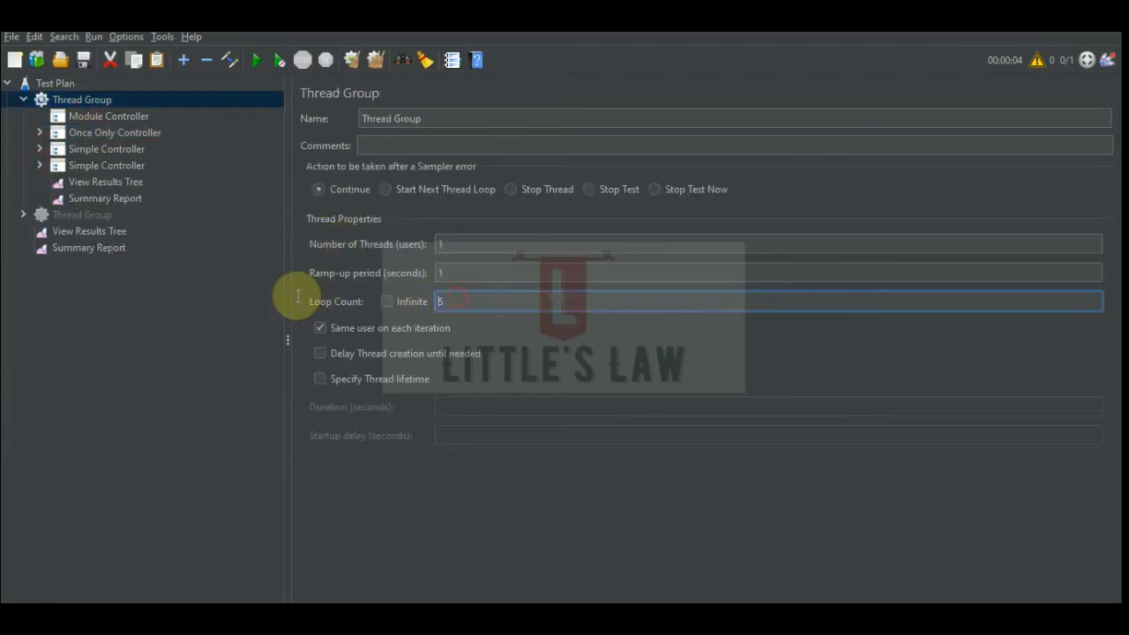
{"action": "key", "text": "BackSpace"}
{"action": "type", "text": "1"}
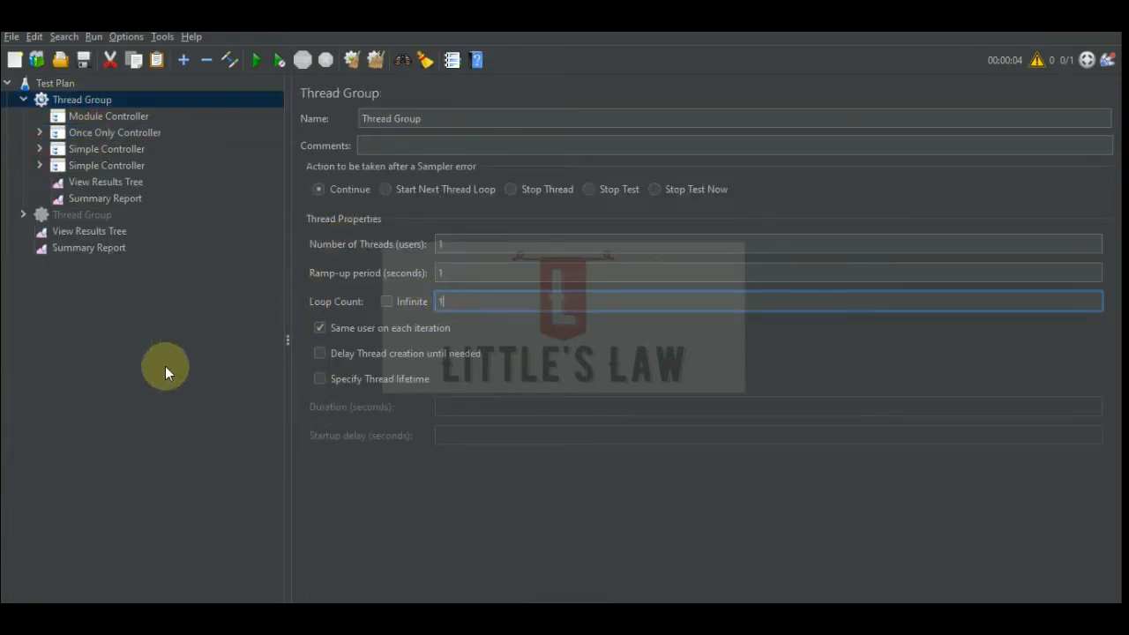
Clear all previous results and run the test, showing its requests in the test-plan-level View Results Tree.
{"action": "left_click", "coordinate": [95, 231]}
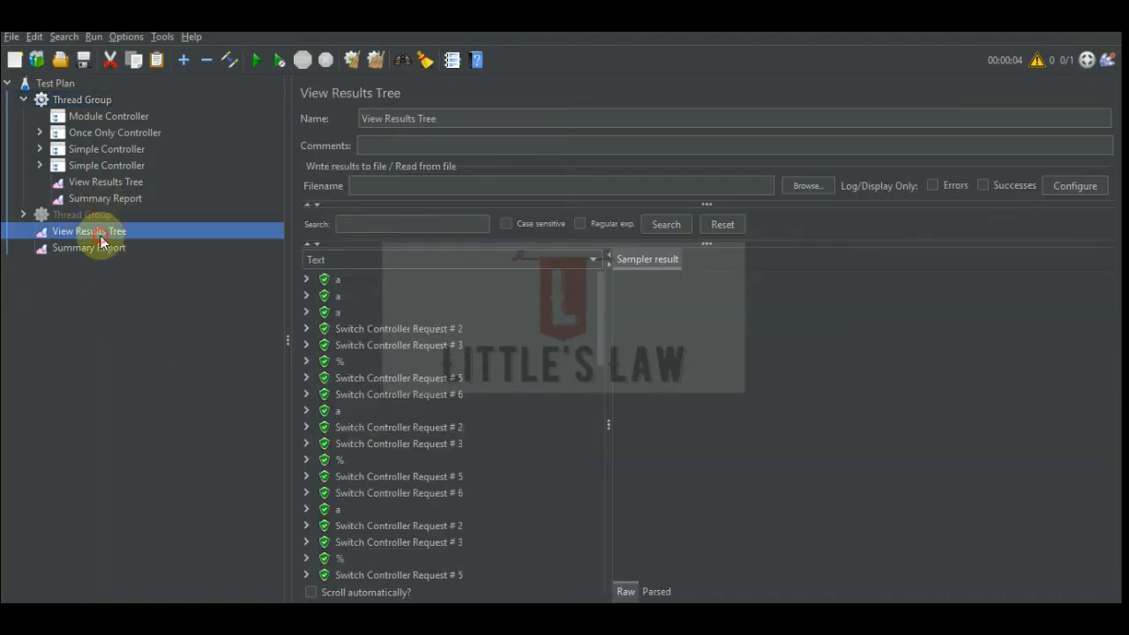
{"action": "left_click", "coordinate": [374, 59]}
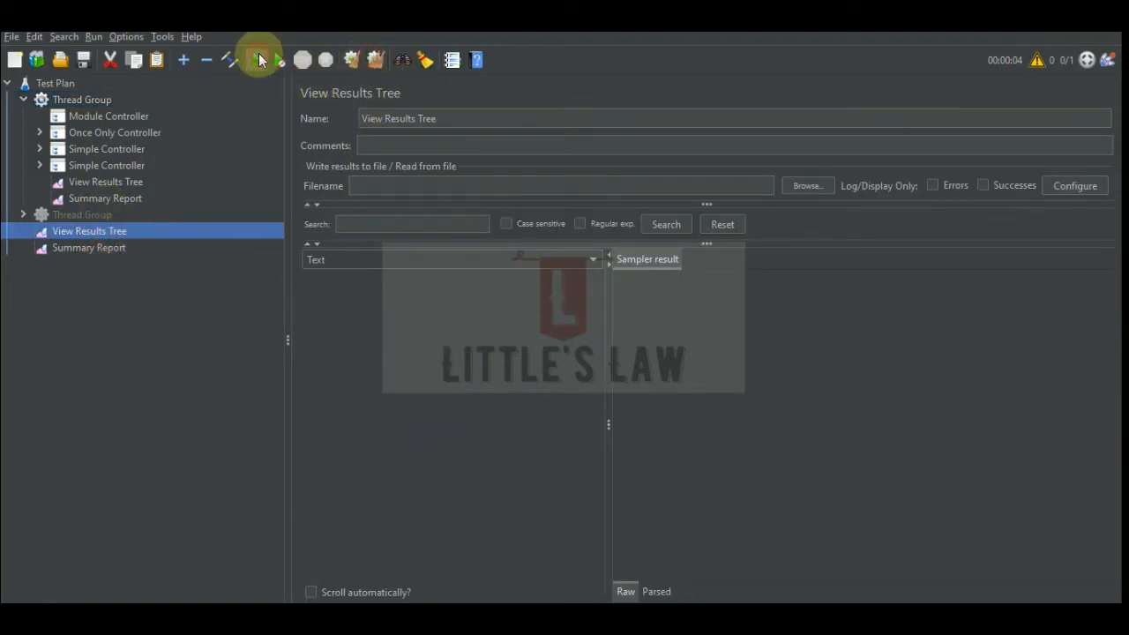
{"action": "left_click", "coordinate": [256, 62]}
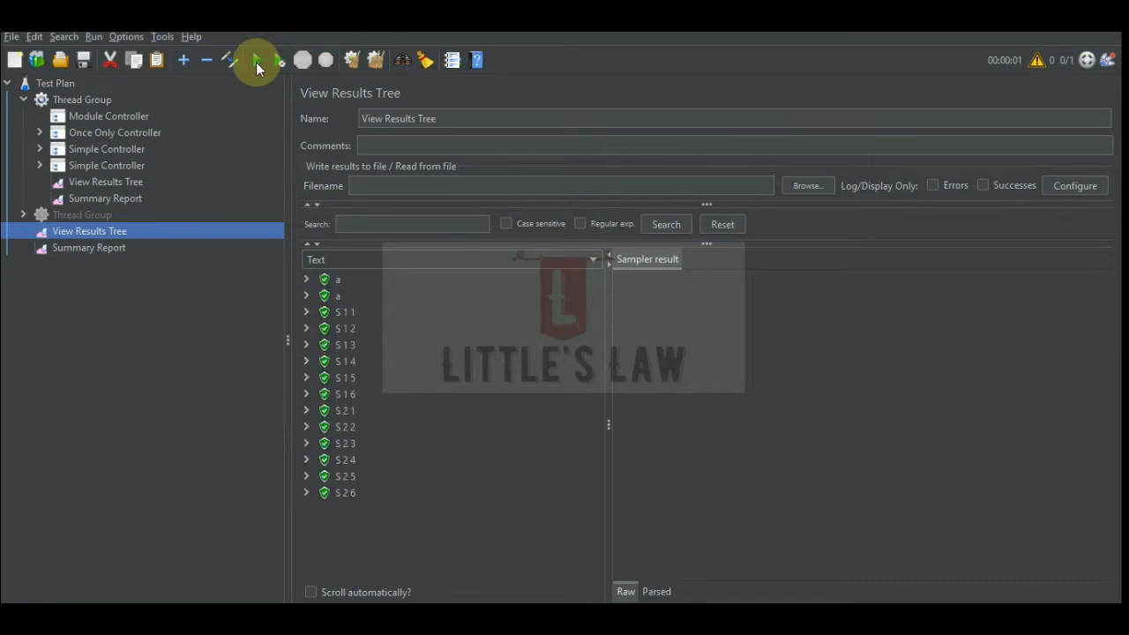
{"action": "left_click", "coordinate": [101, 115]}
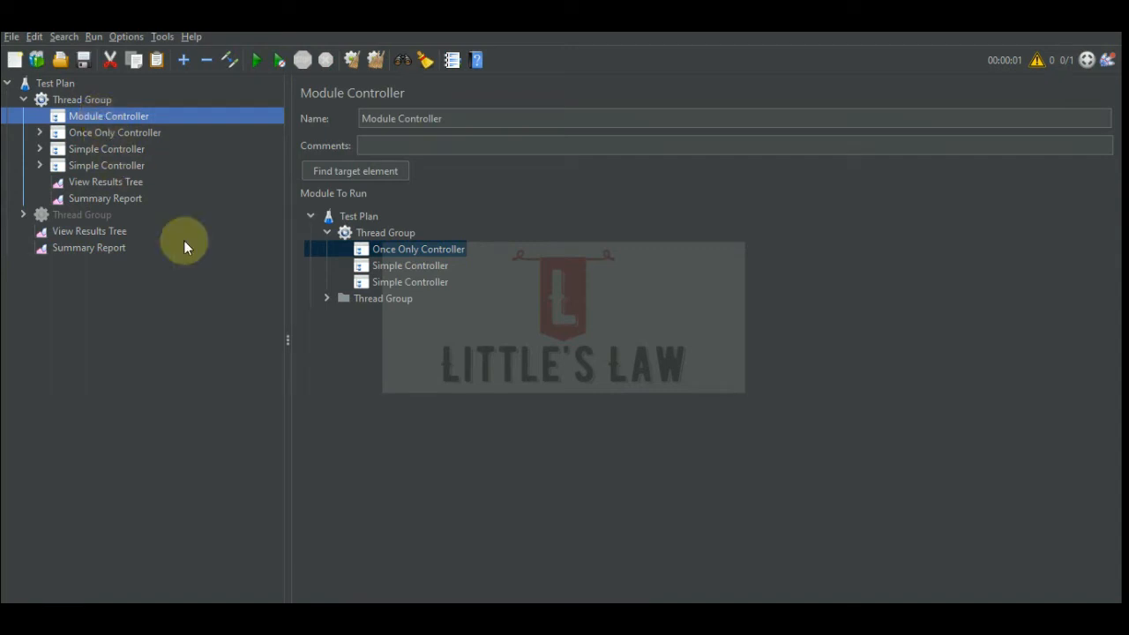
{"action": "left_click", "coordinate": [403, 266]}
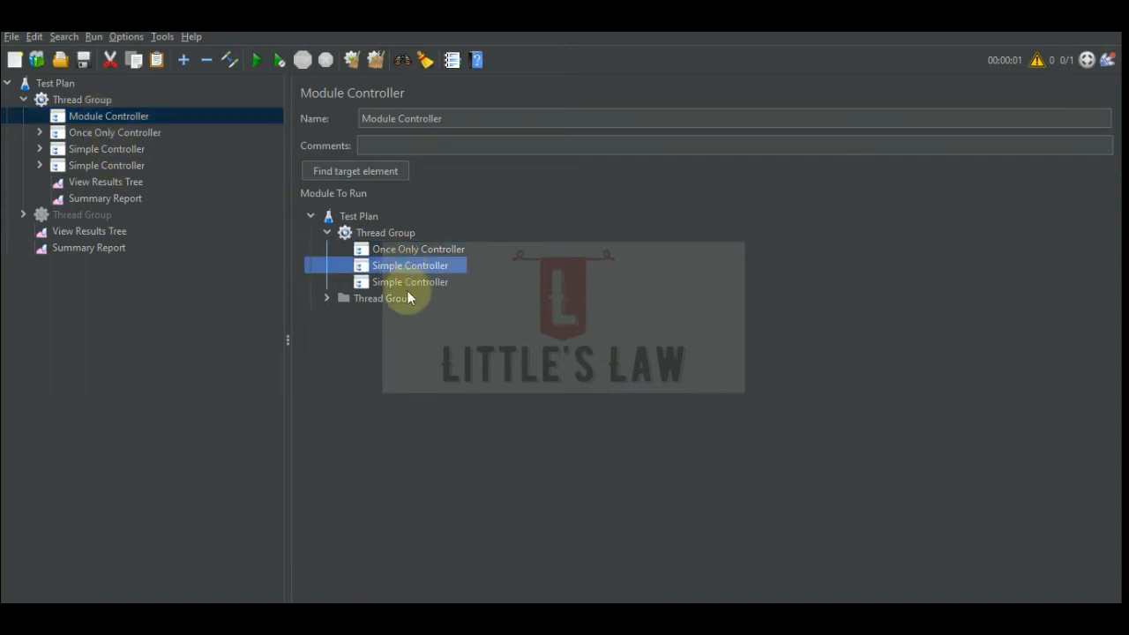
{"action": "left_click", "coordinate": [83, 232]}
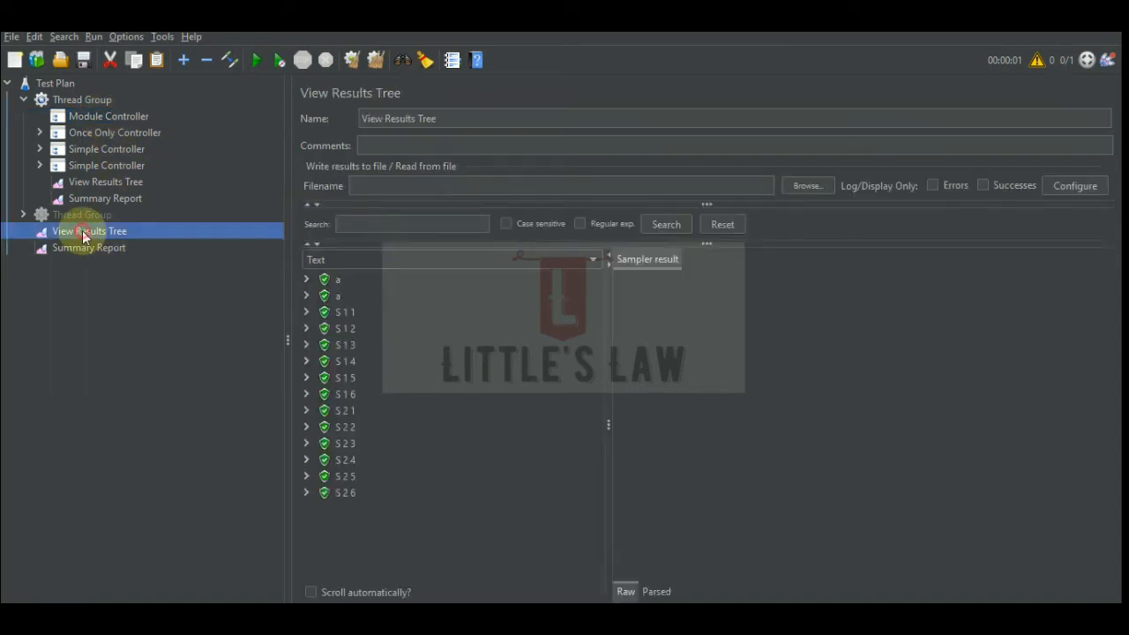
{"action": "left_click", "coordinate": [82, 102]}
Set the Module Controller to run the second Simple Controller, and rerun the test from cleared results in the test-plan-level View Results Tree.
{"action": "left_click", "coordinate": [83, 117]}
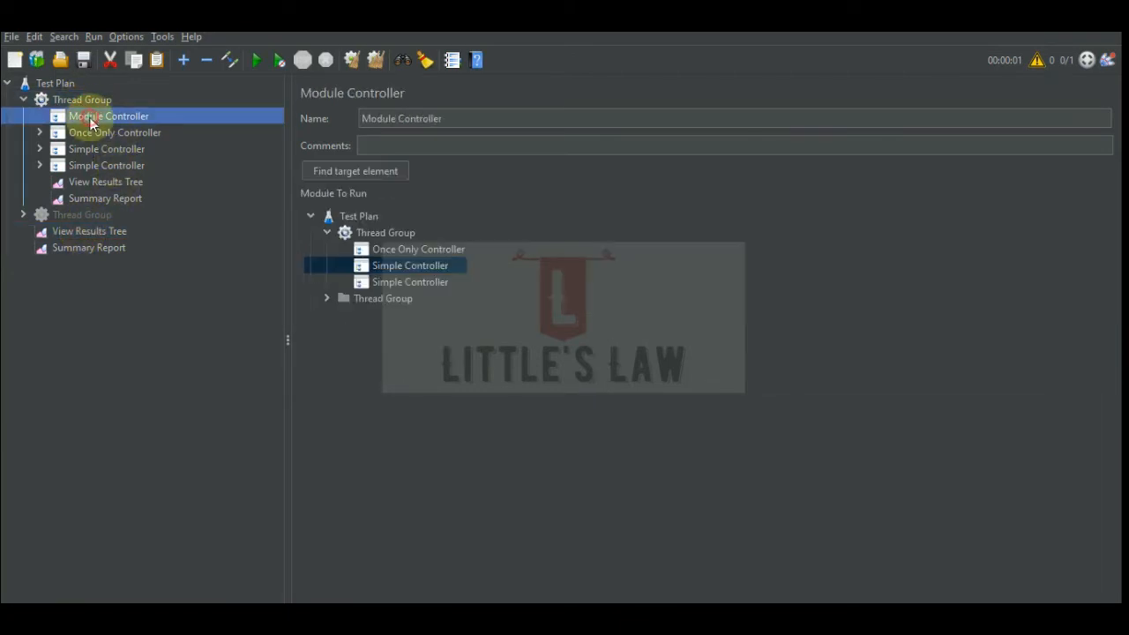
{"action": "left_click", "coordinate": [395, 283]}
{"action": "left_click", "coordinate": [78, 230]}
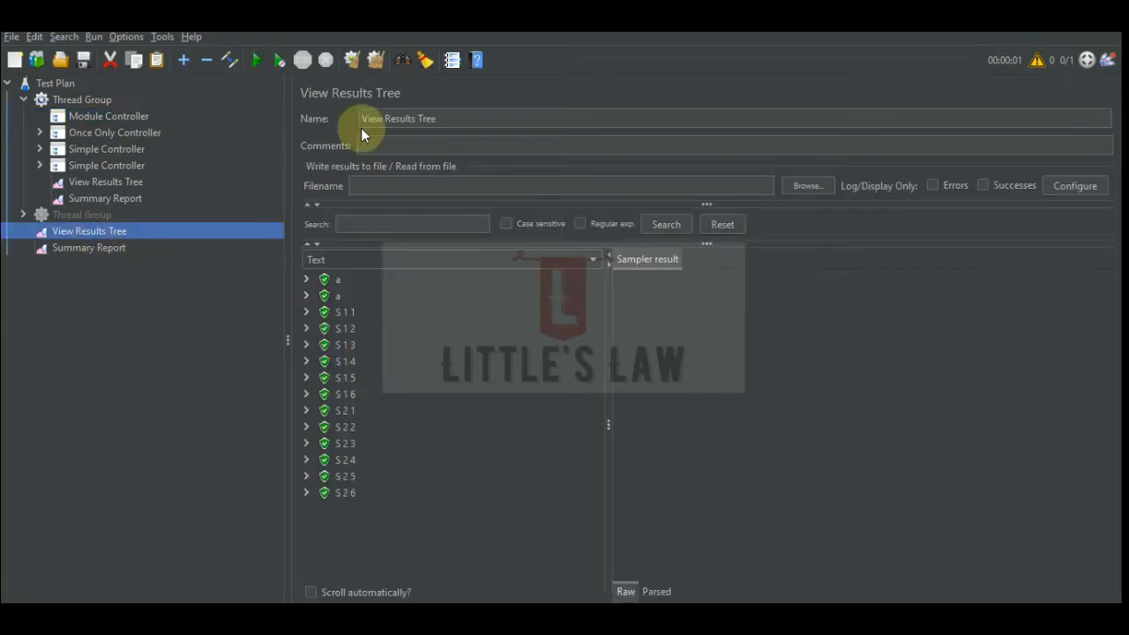
{"action": "left_click", "coordinate": [376, 59]}
{"action": "left_click", "coordinate": [265, 58]}
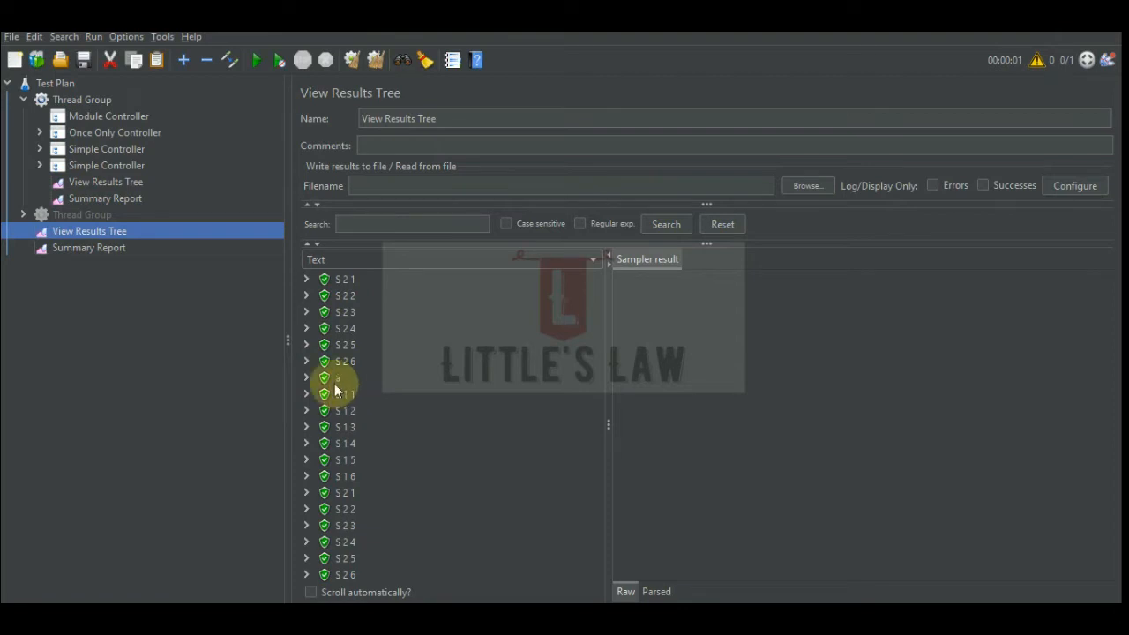
{"action": "left_click", "coordinate": [90, 151]}
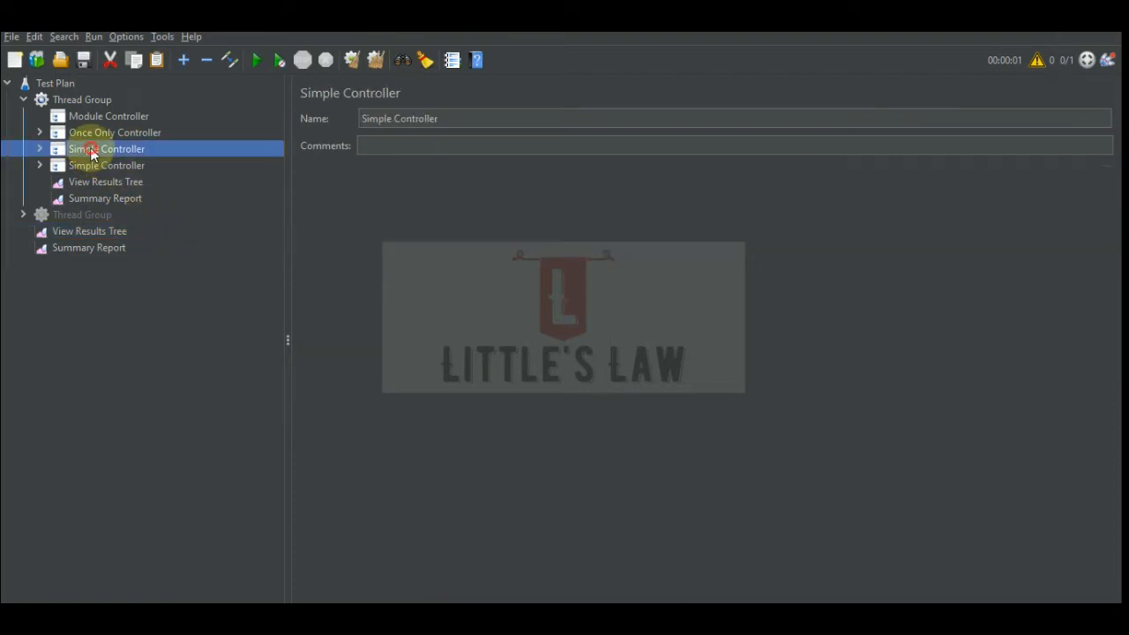
{"action": "left_click", "coordinate": [100, 232]}
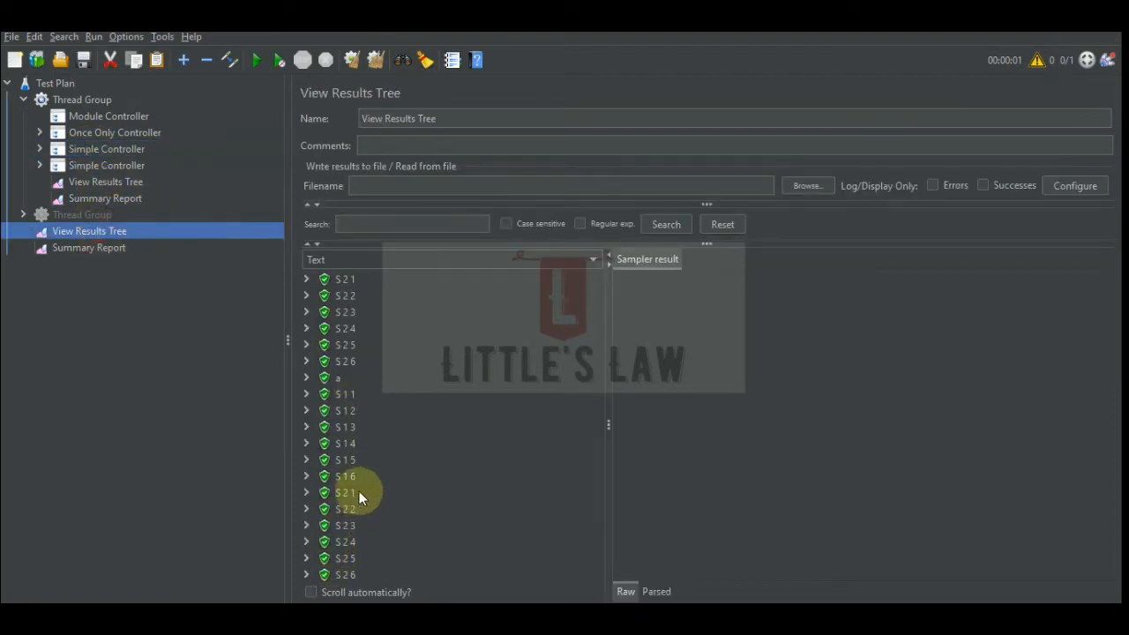
Choose the Once Only Controller as the Module Controller's module to run and locate that target element in the test plan.
{"action": "left_click", "coordinate": [78, 102]}
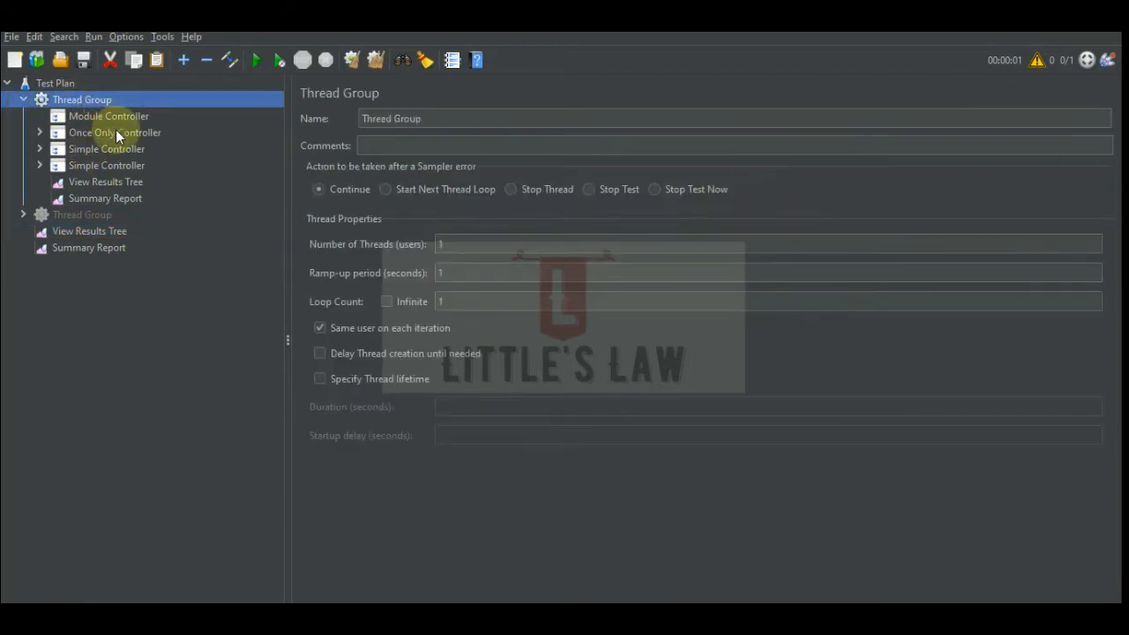
{"action": "left_click", "coordinate": [111, 116]}
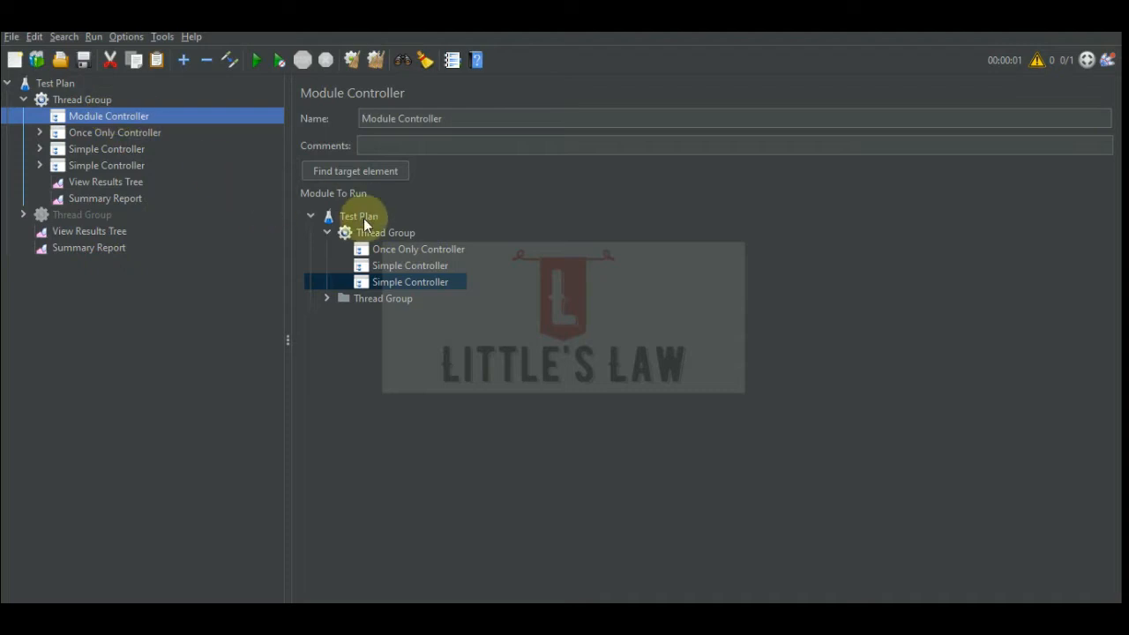
{"action": "left_click", "coordinate": [396, 247]}
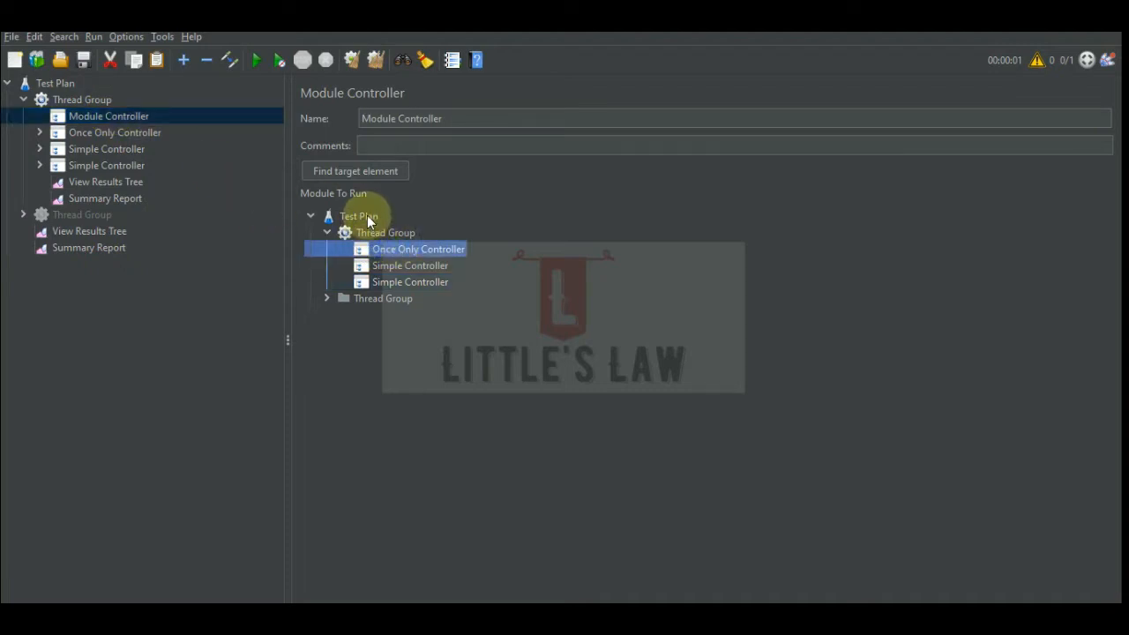
{"action": "left_click", "coordinate": [357, 166]}
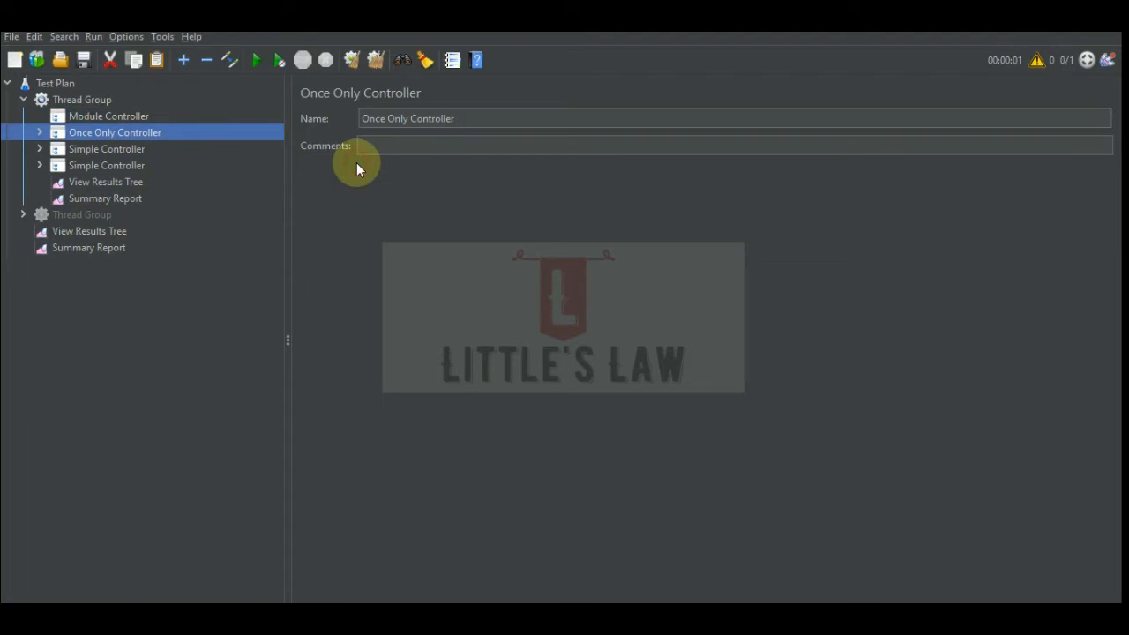
Switch the Module Controller's module to run to the second Simple Controller and locate that target element in the test plan.
{"action": "left_click", "coordinate": [101, 117]}
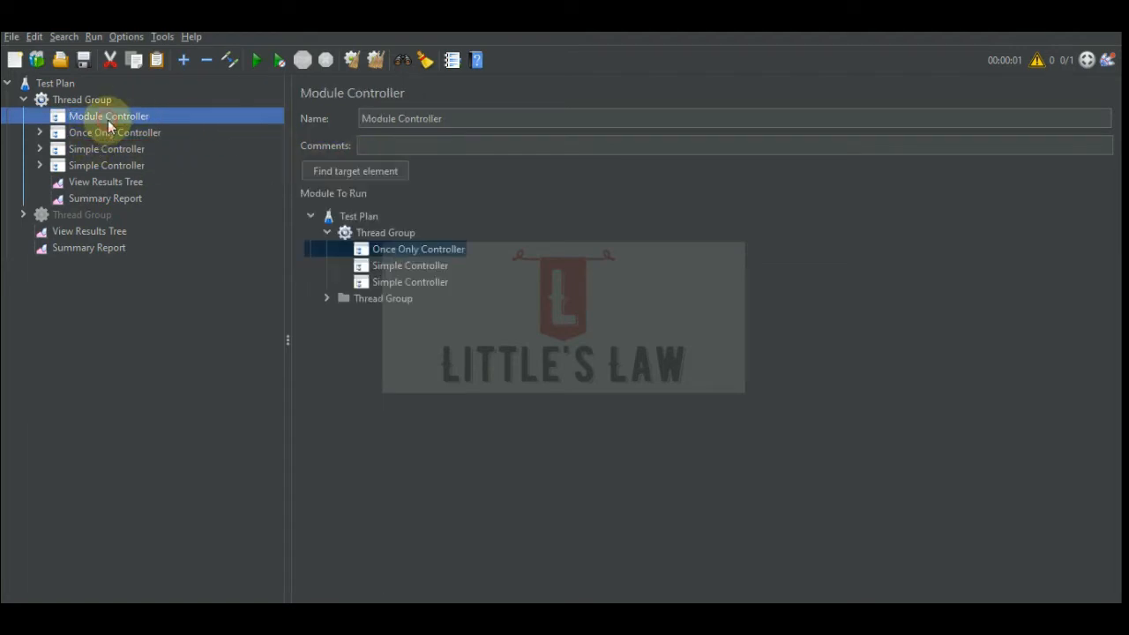
{"action": "left_click", "coordinate": [397, 267]}
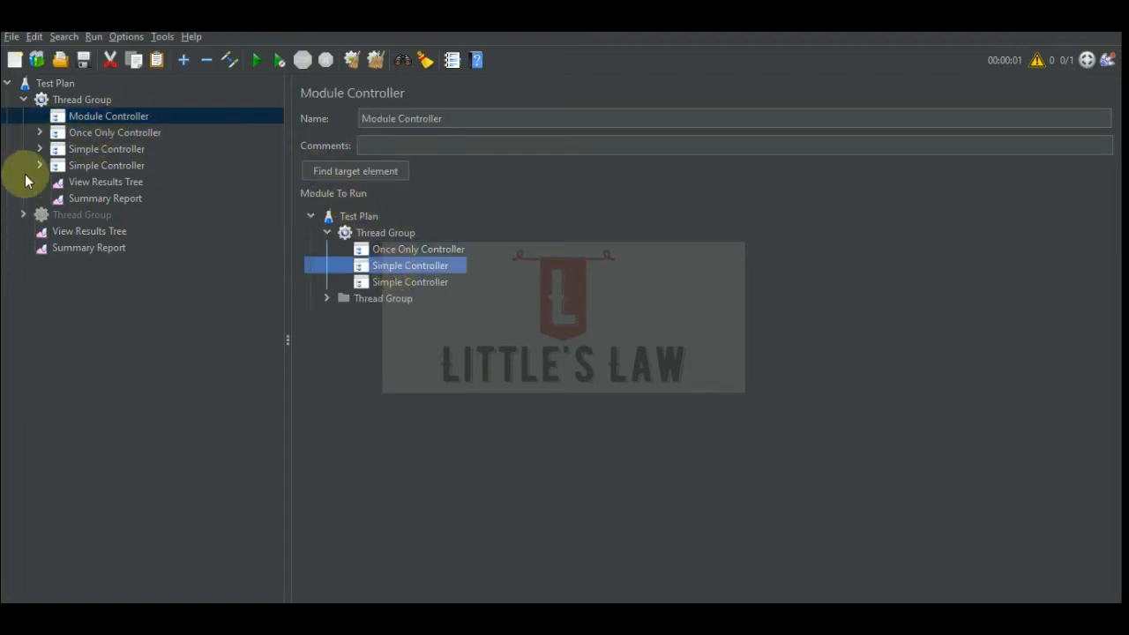
{"action": "left_click", "coordinate": [410, 282]}
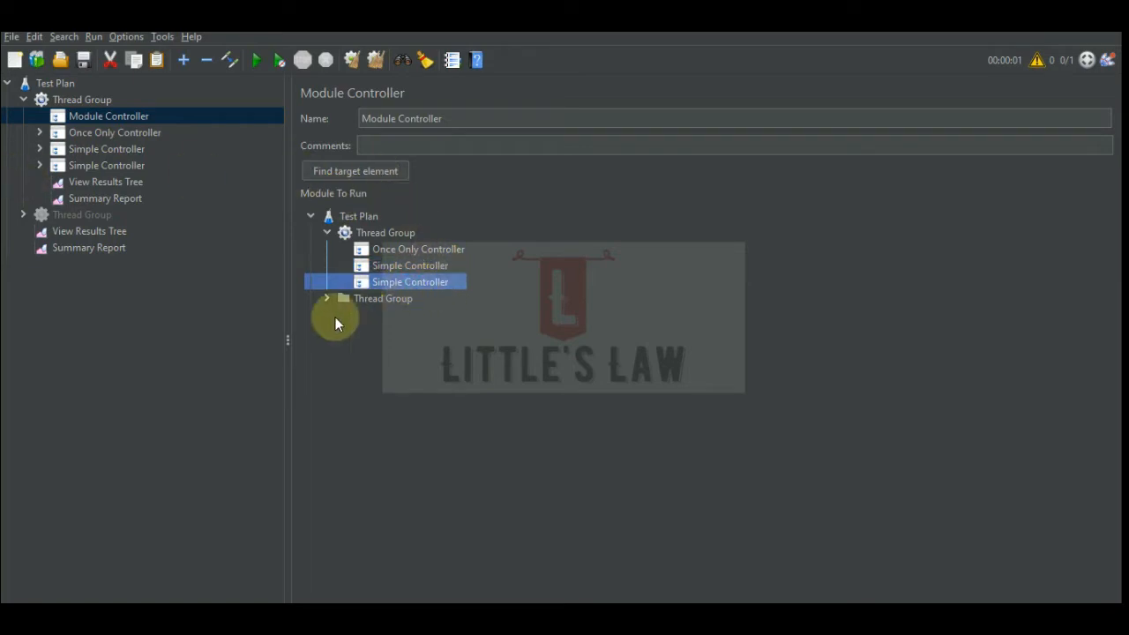
{"action": "left_click", "coordinate": [358, 173]}
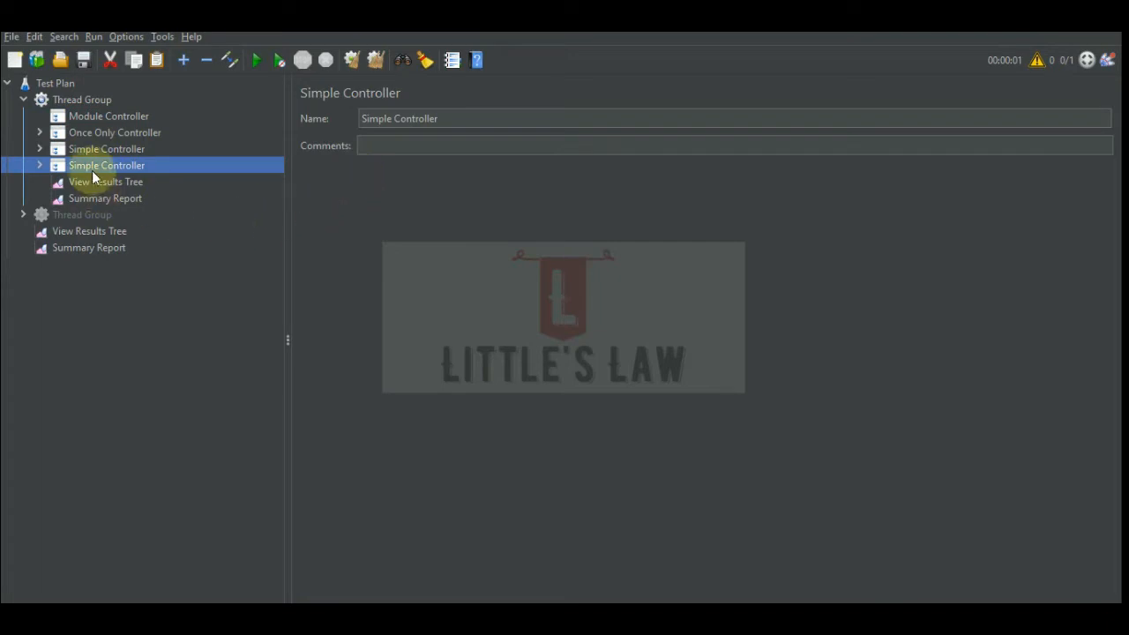
Set the Module Controller back to the Once Only Controller and rerun the test from cleared results in the test-plan-level View Results Tree.
{"action": "left_click", "coordinate": [105, 102]}
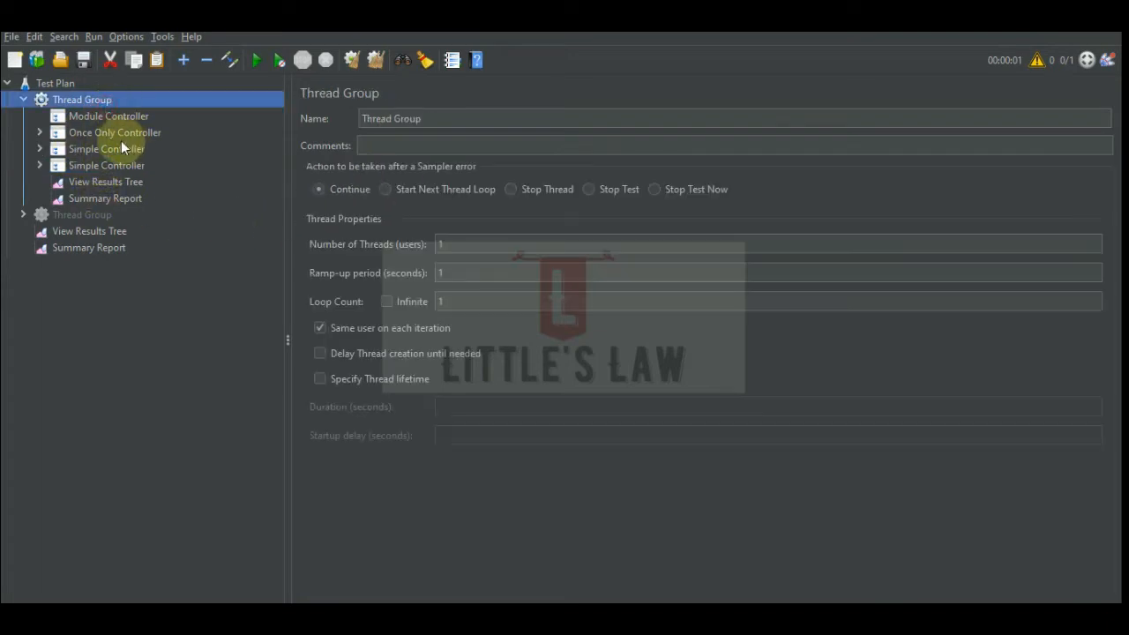
{"action": "left_click", "coordinate": [122, 137]}
{"action": "left_click", "coordinate": [93, 116]}
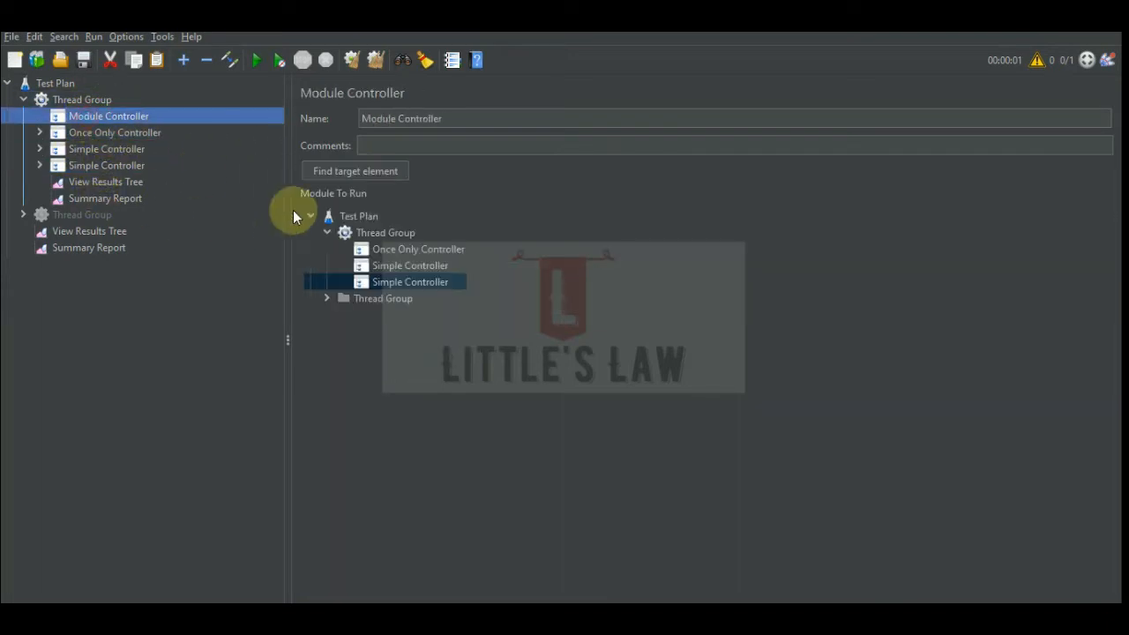
{"action": "left_click", "coordinate": [389, 249]}
{"action": "left_click", "coordinate": [357, 171]}
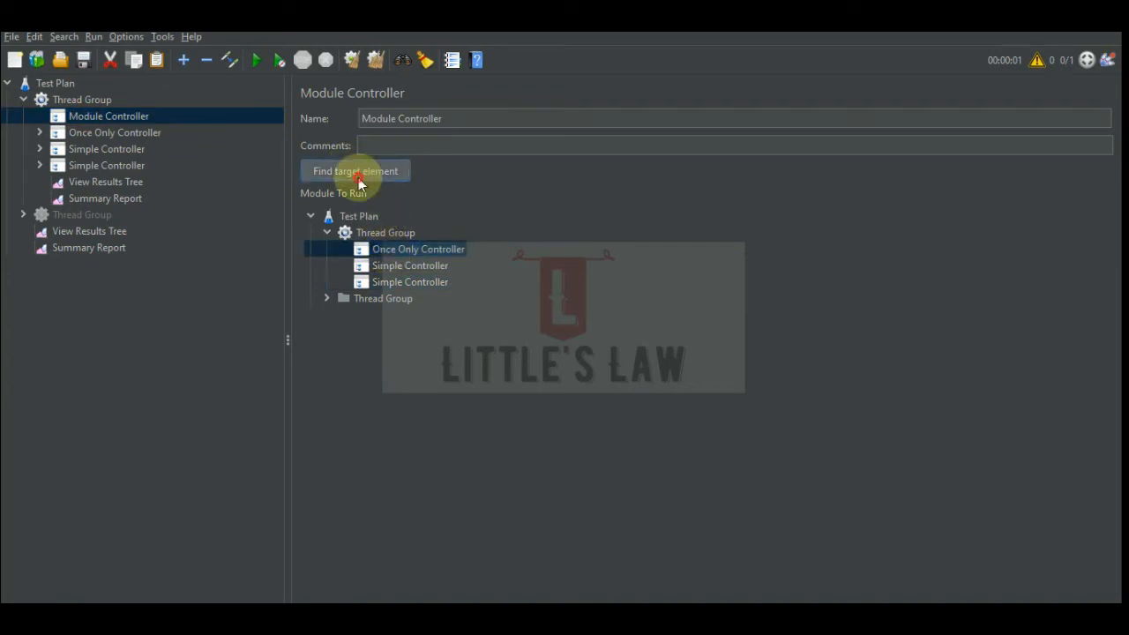
{"action": "left_click", "coordinate": [62, 231]}
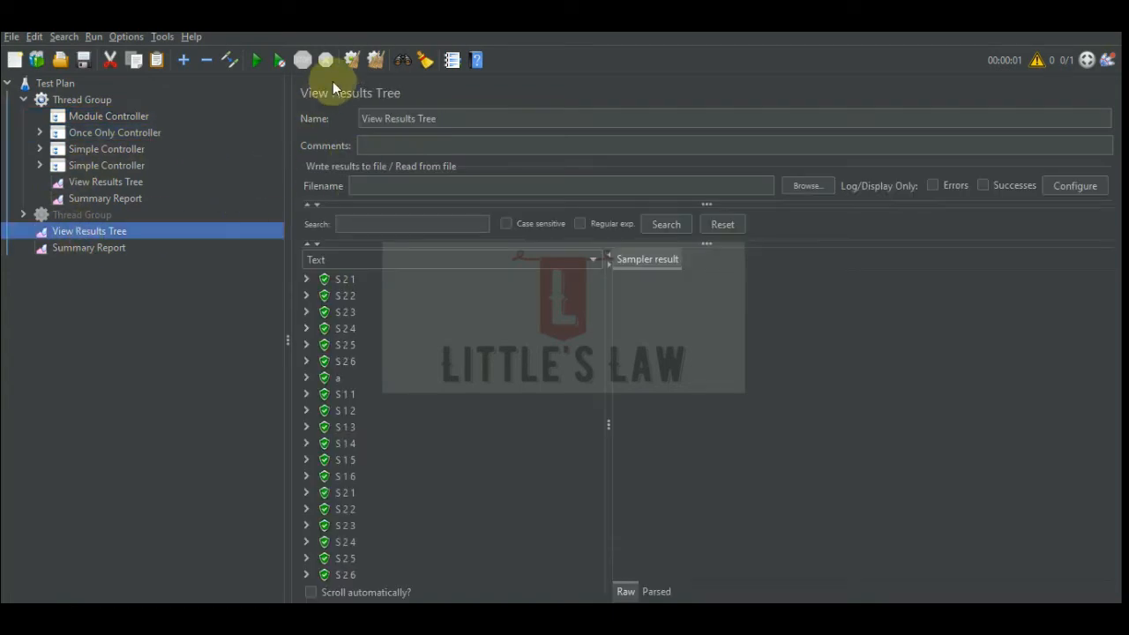
{"action": "left_click", "coordinate": [258, 62]}
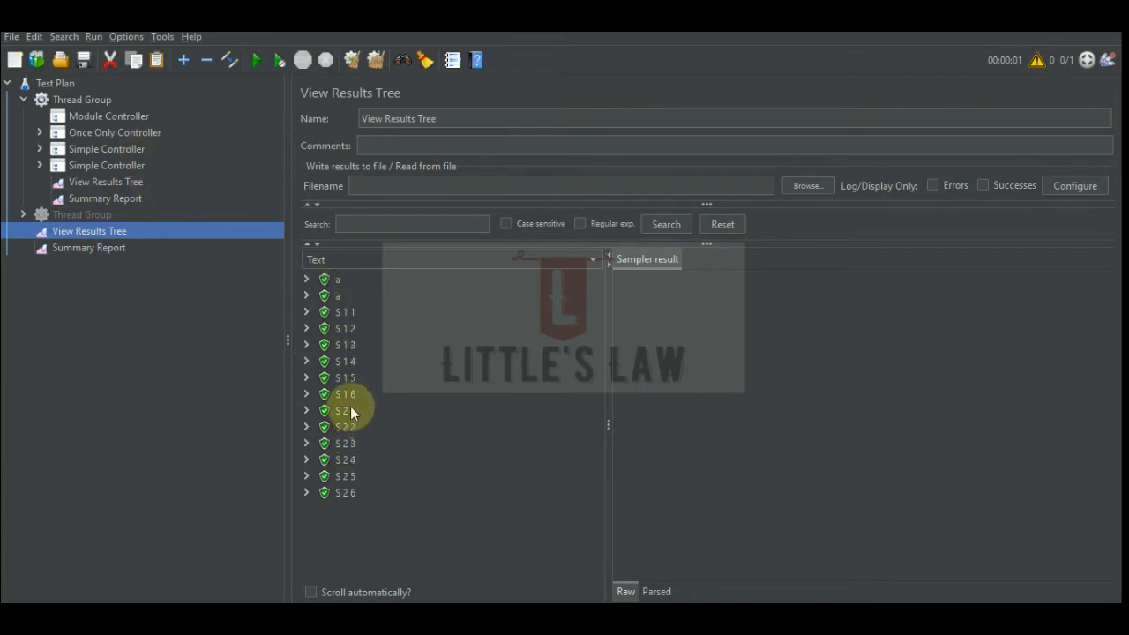
Duplicate the Module Controller, keep the original on the Once Only Controller, and set the copy's module to run to the first Simple Controller.
{"action": "left_click", "coordinate": [78, 119]}
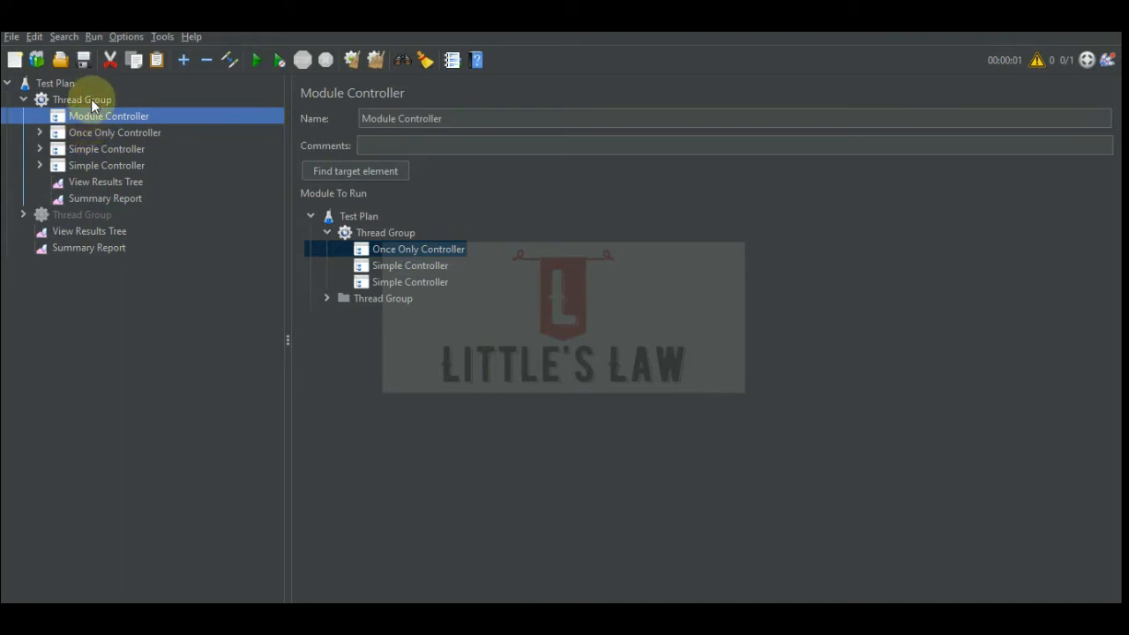
{"action": "right_click", "coordinate": [92, 118]}
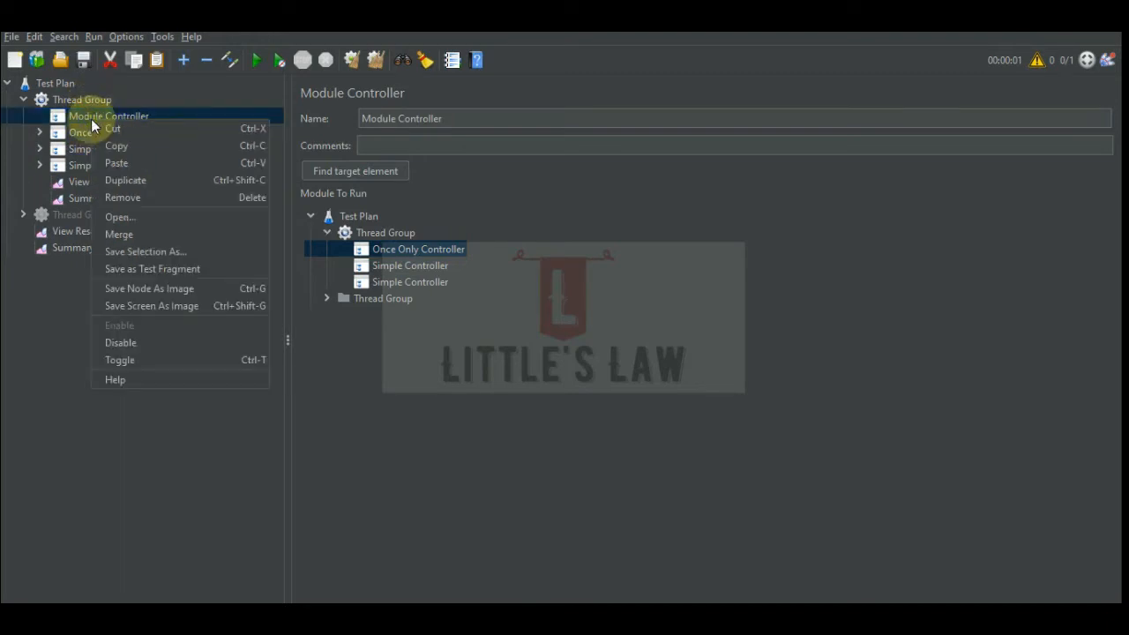
{"action": "left_click", "coordinate": [125, 180]}
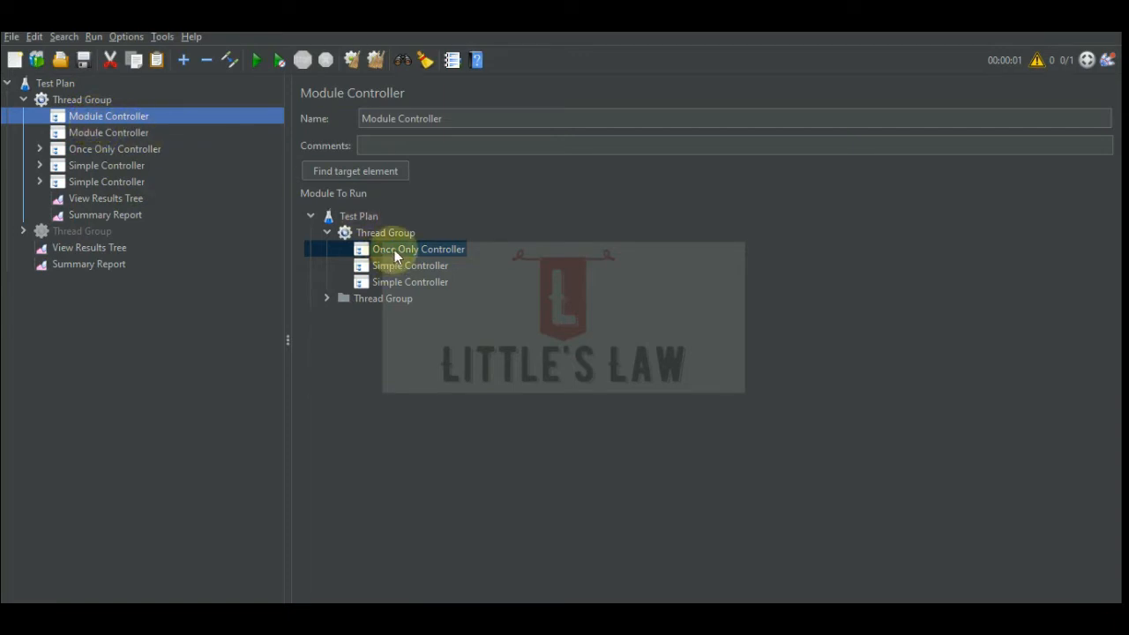
{"action": "left_click", "coordinate": [395, 250]}
{"action": "left_click", "coordinate": [97, 134]}
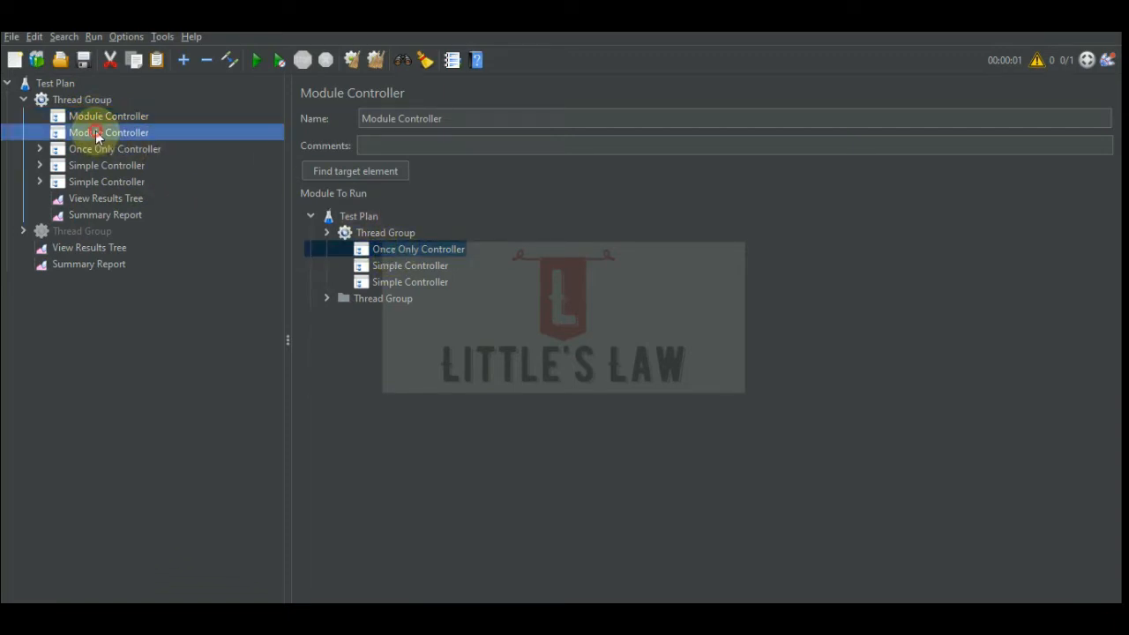
{"action": "left_click", "coordinate": [406, 268]}
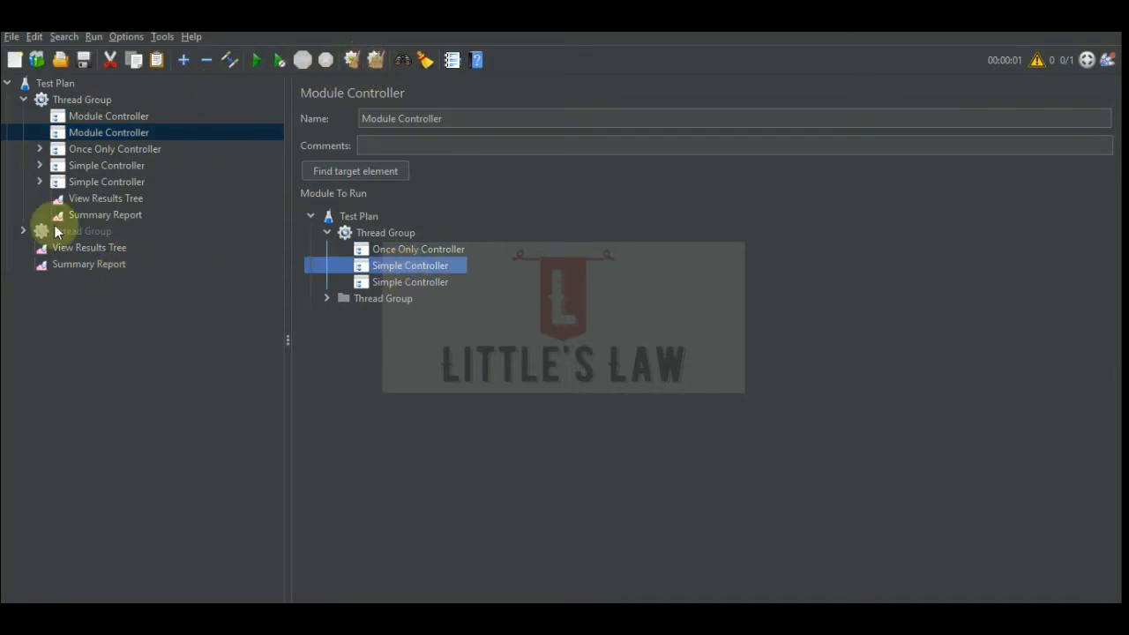
Rerun the test from cleared results and compare the request order in the first Thread Group's View Results Tree with both Module Controllers' selected modules.
{"action": "left_click", "coordinate": [138, 248]}
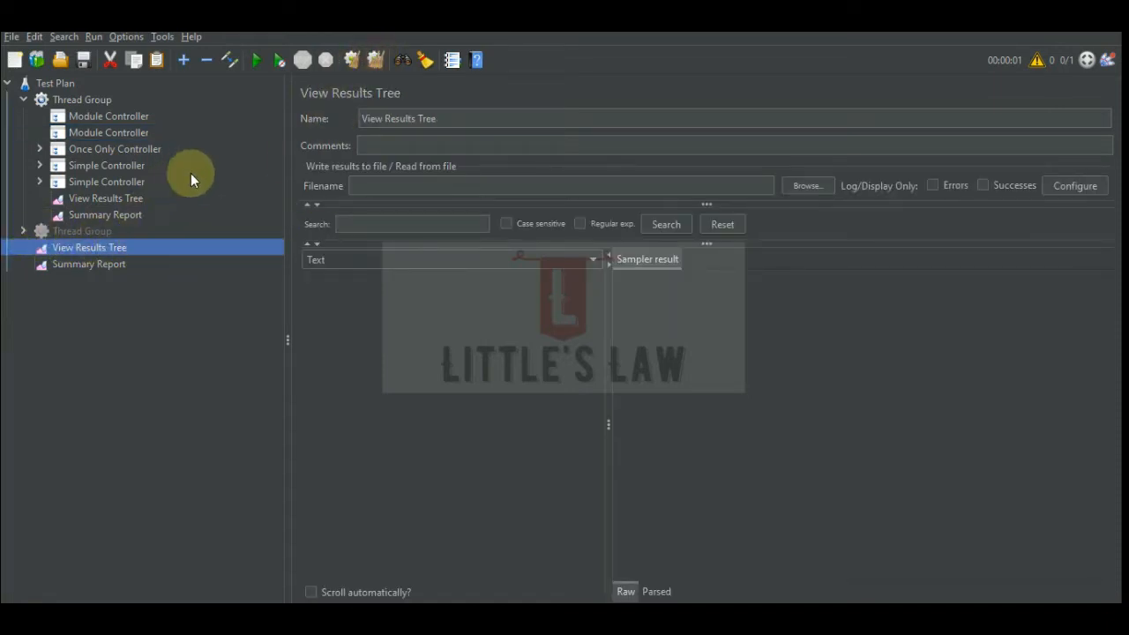
{"action": "left_click", "coordinate": [92, 197]}
{"action": "left_click", "coordinate": [256, 62]}
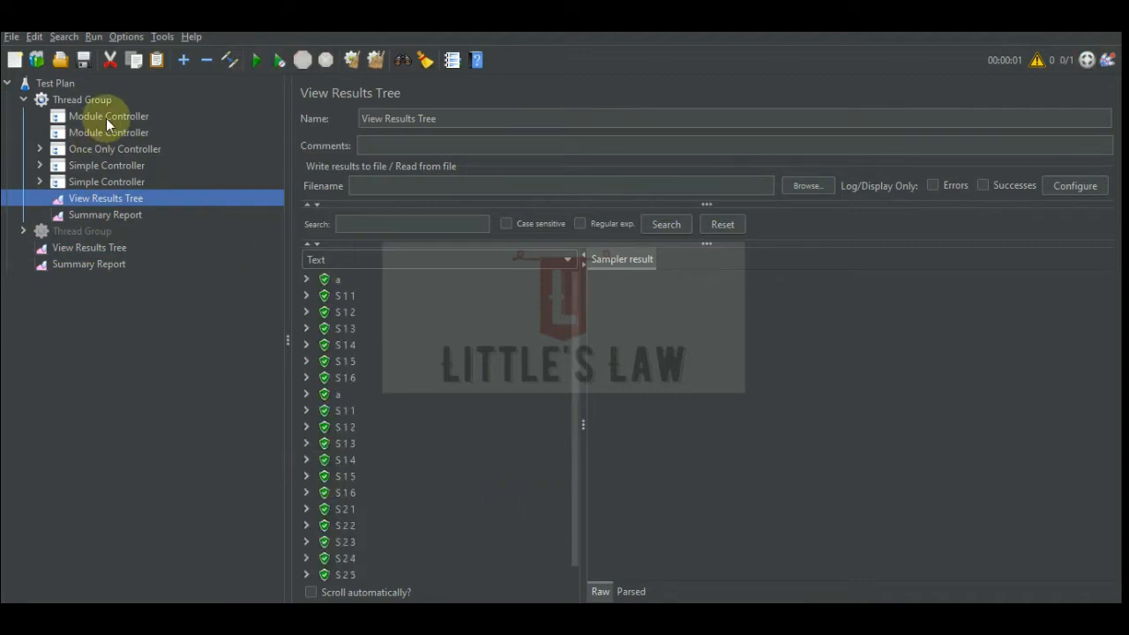
{"action": "left_click", "coordinate": [341, 280]}
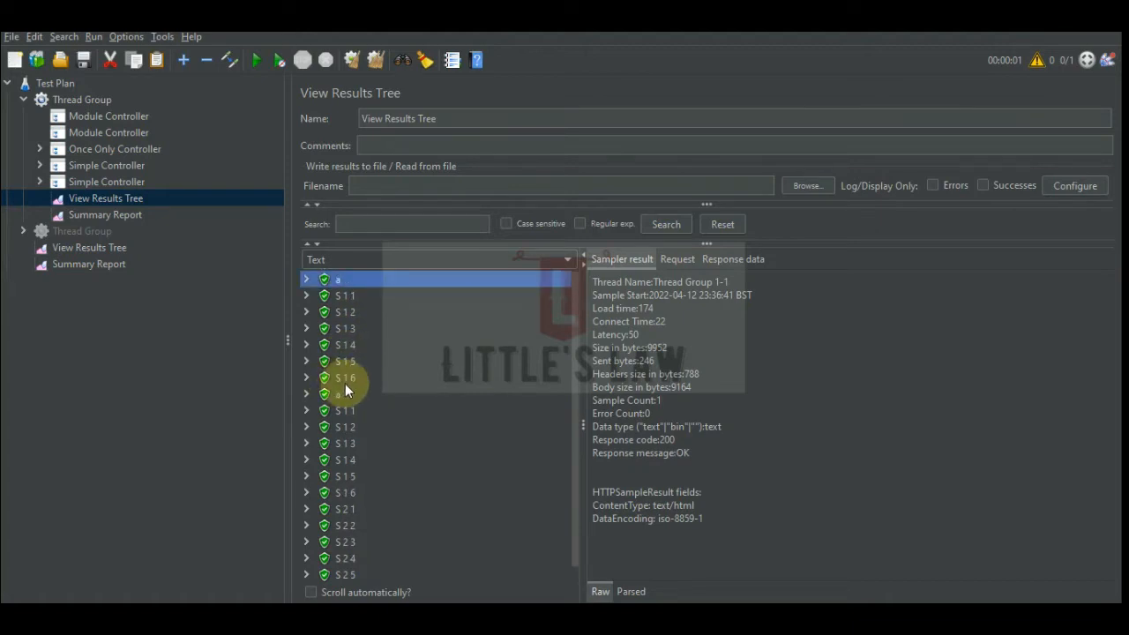
{"action": "scroll", "coordinate": [345, 384], "scroll_direction": "down", "scroll_amount": 1}
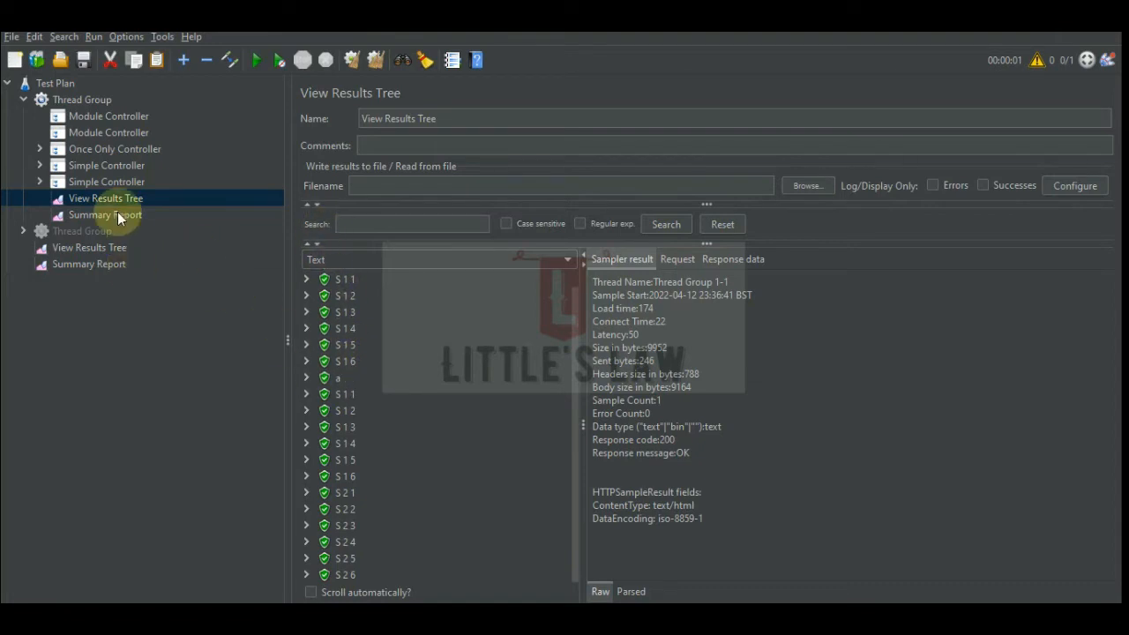
{"action": "left_click", "coordinate": [95, 120]}
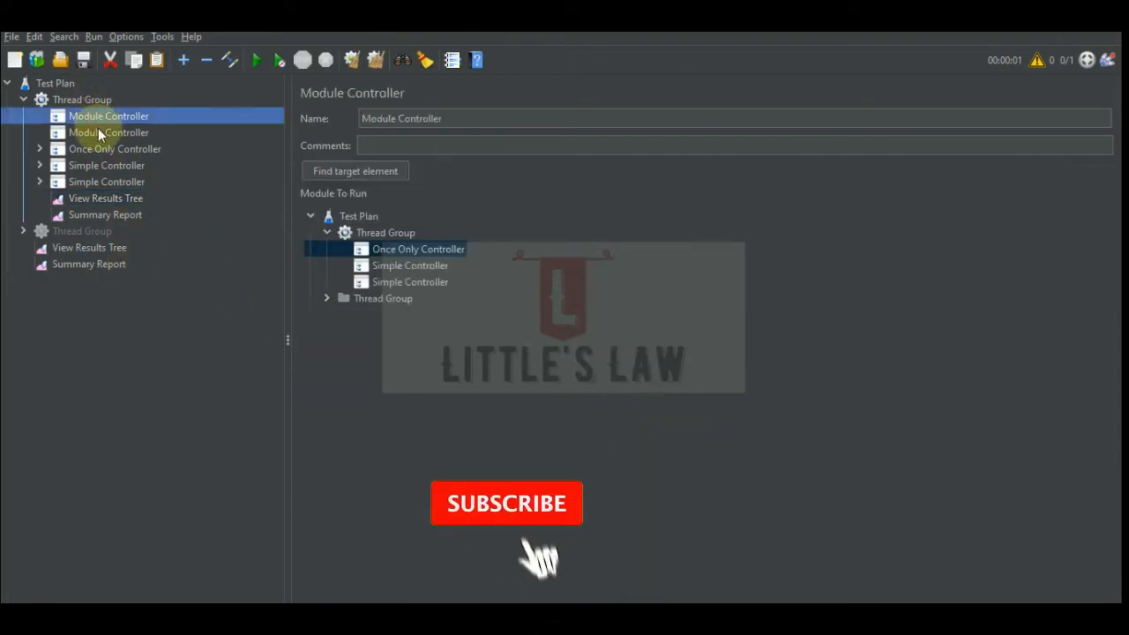
{"action": "left_click", "coordinate": [98, 128]}
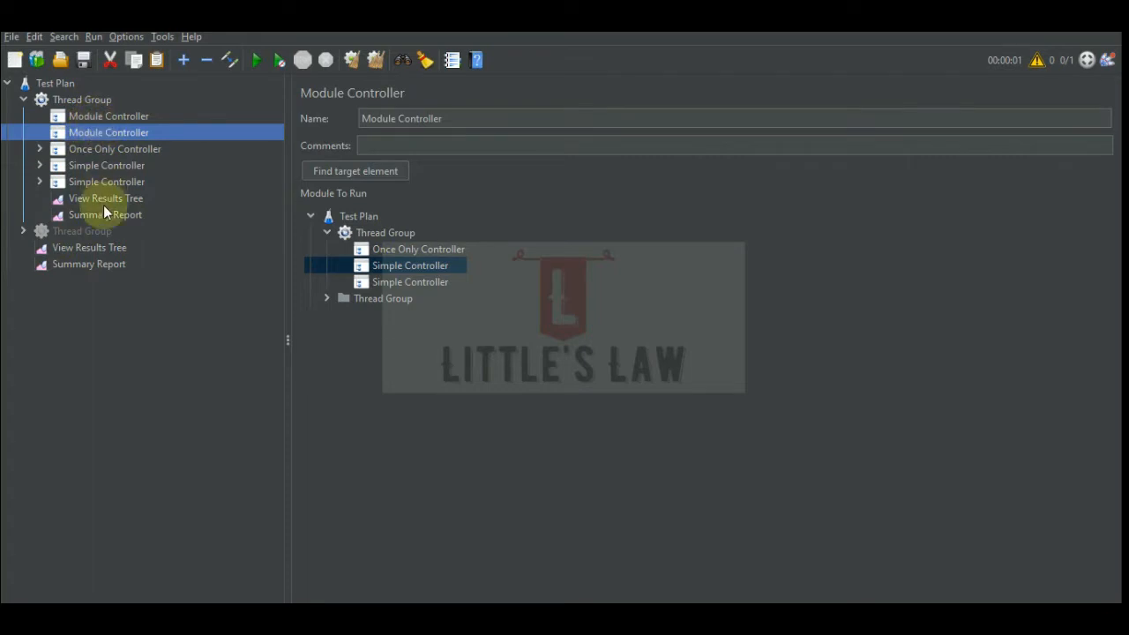
Enable the disabled second Thread Group in the test plan.
{"action": "left_click", "coordinate": [62, 232]}
{"action": "right_click", "coordinate": [64, 234]}
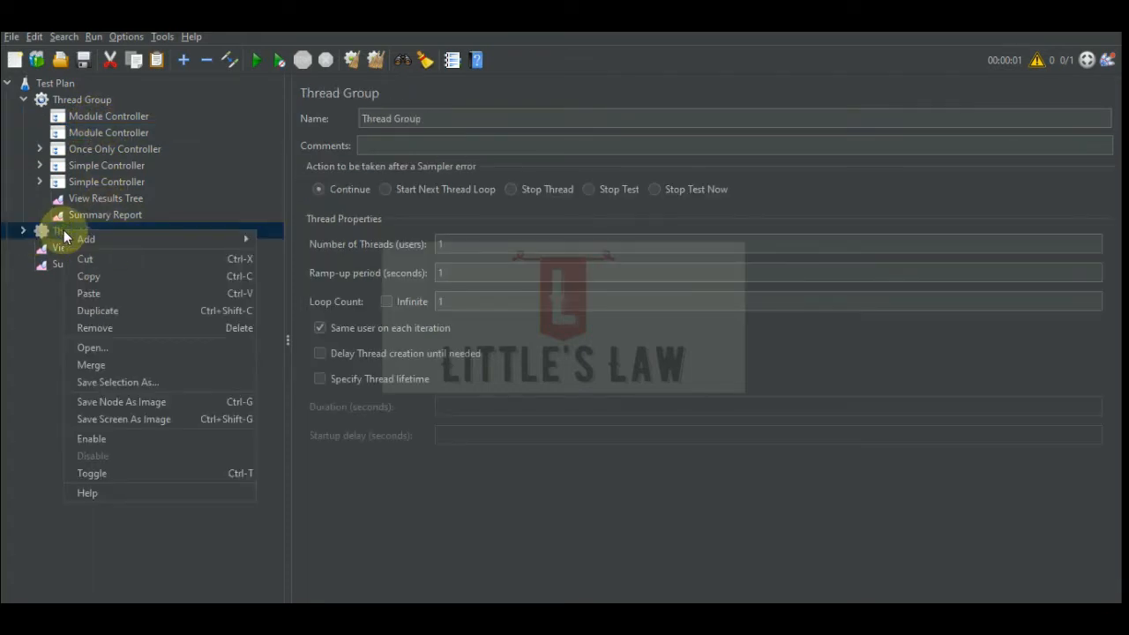
{"action": "left_click", "coordinate": [110, 437]}
Set both Module Controllers to run the Runtime Controller from the second Thread Group.
{"action": "left_click", "coordinate": [106, 115]}
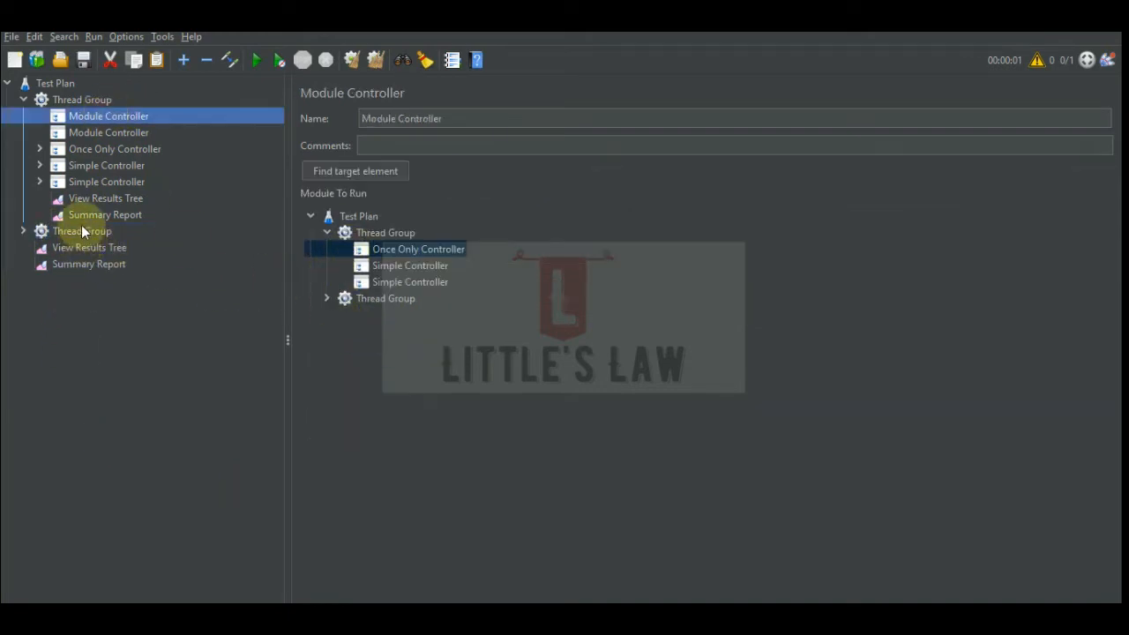
{"action": "left_click", "coordinate": [327, 298]}
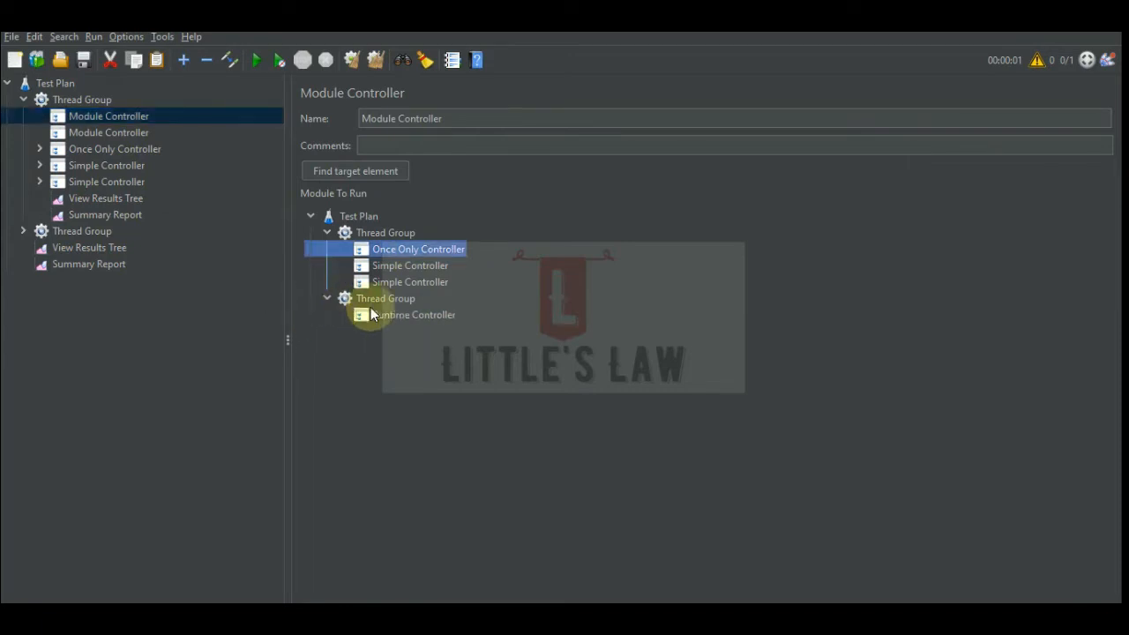
{"action": "left_click", "coordinate": [401, 317]}
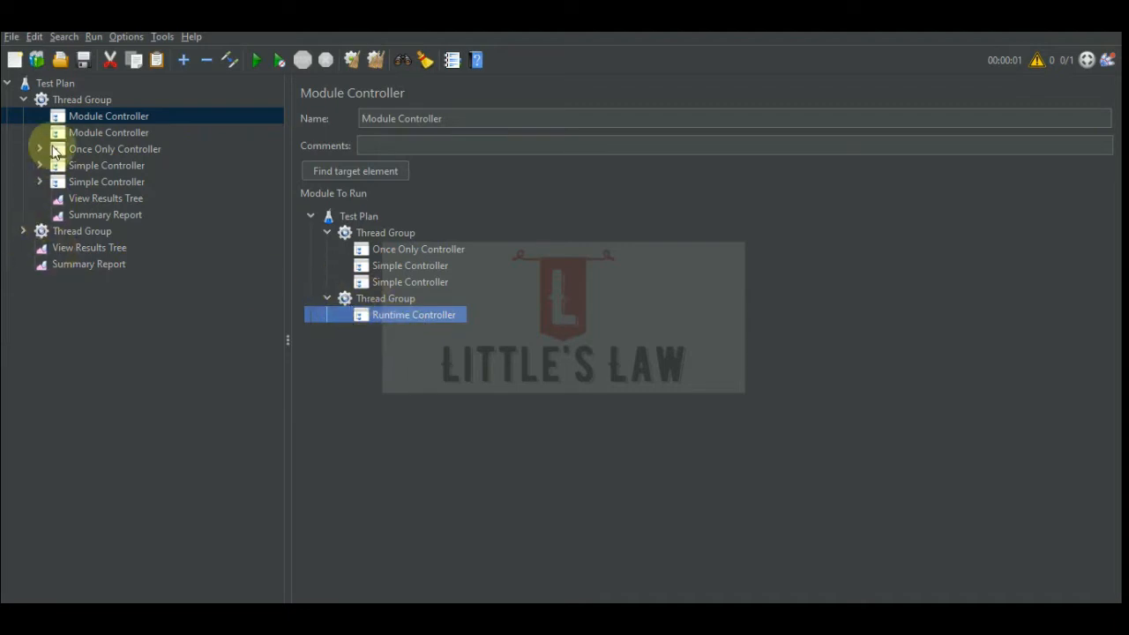
{"action": "left_click", "coordinate": [98, 132]}
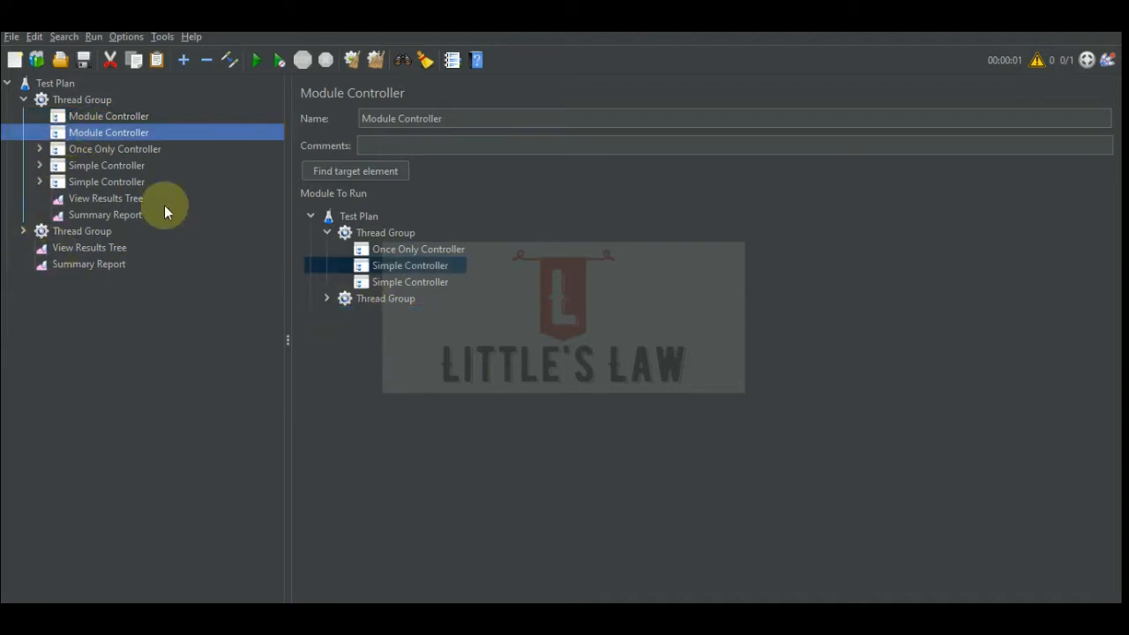
{"action": "left_click", "coordinate": [326, 299]}
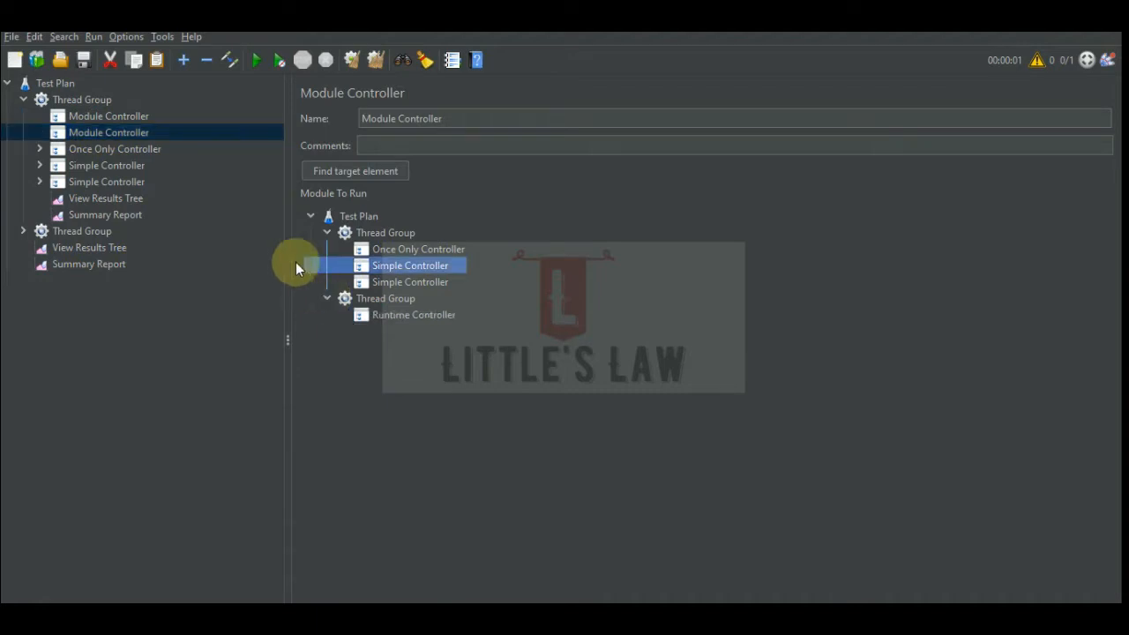
{"action": "left_click", "coordinate": [113, 117]}
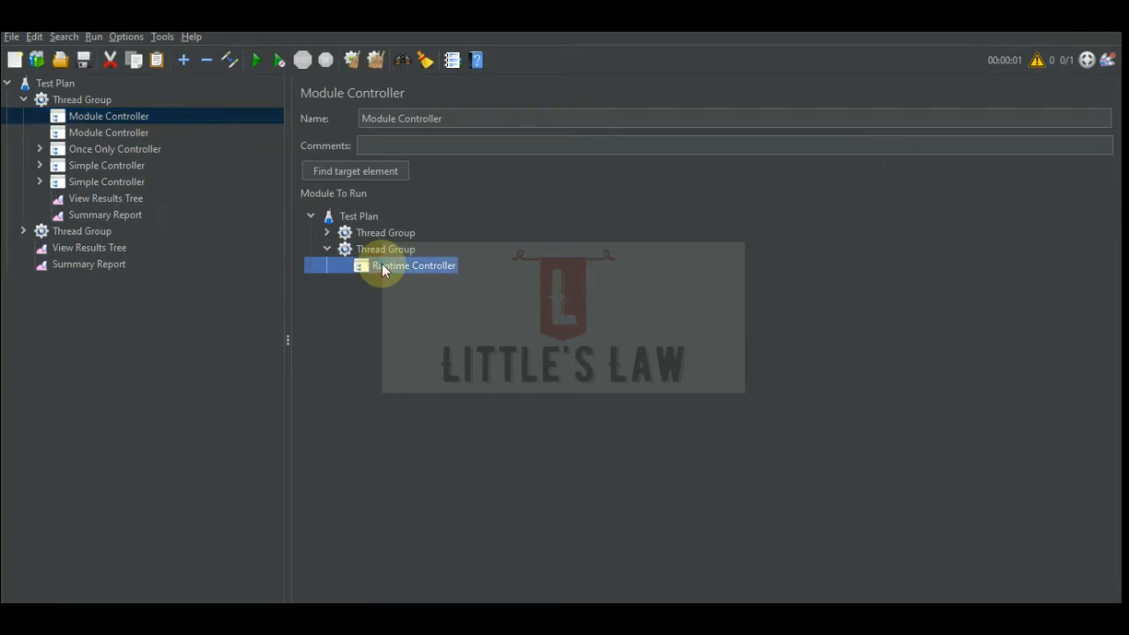
{"action": "left_click", "coordinate": [109, 134]}
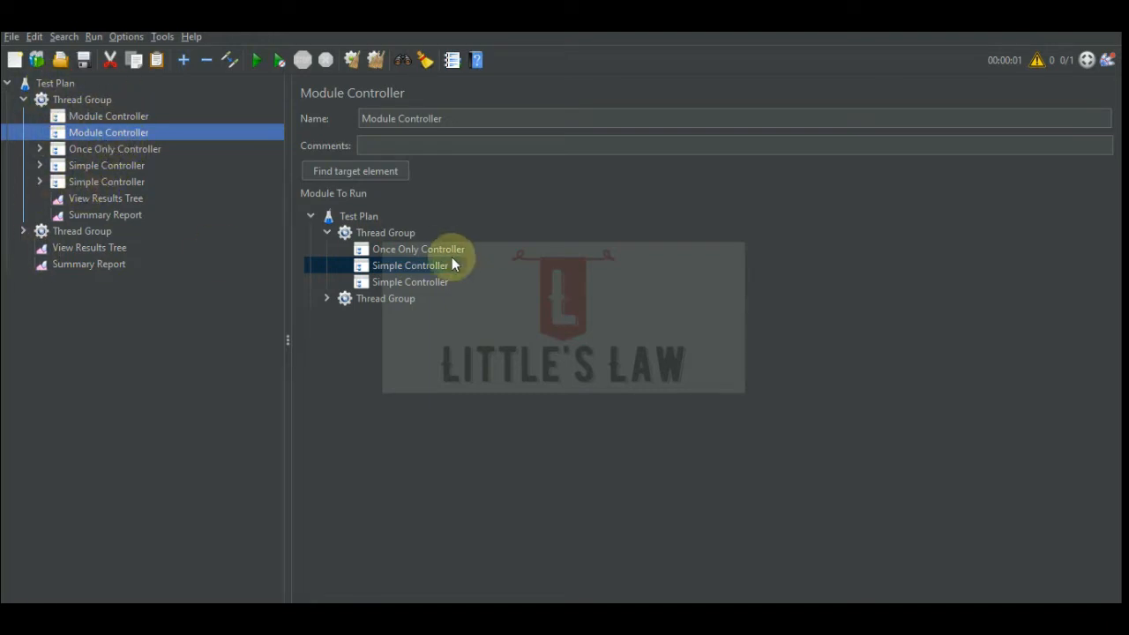
{"action": "left_click", "coordinate": [326, 298]}
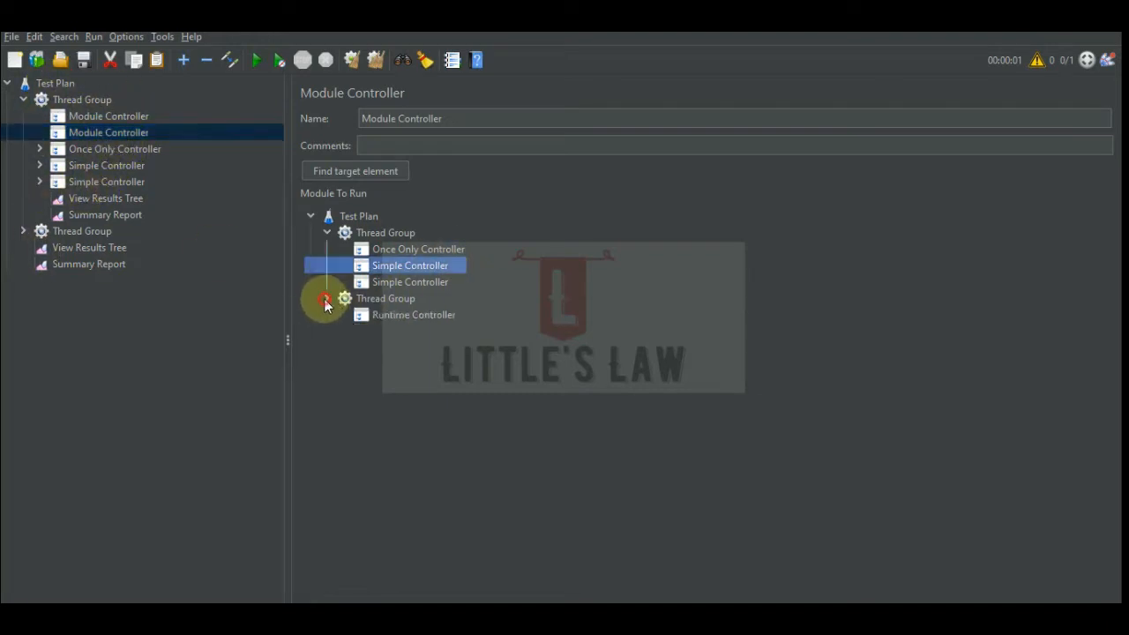
{"action": "left_click", "coordinate": [394, 319]}
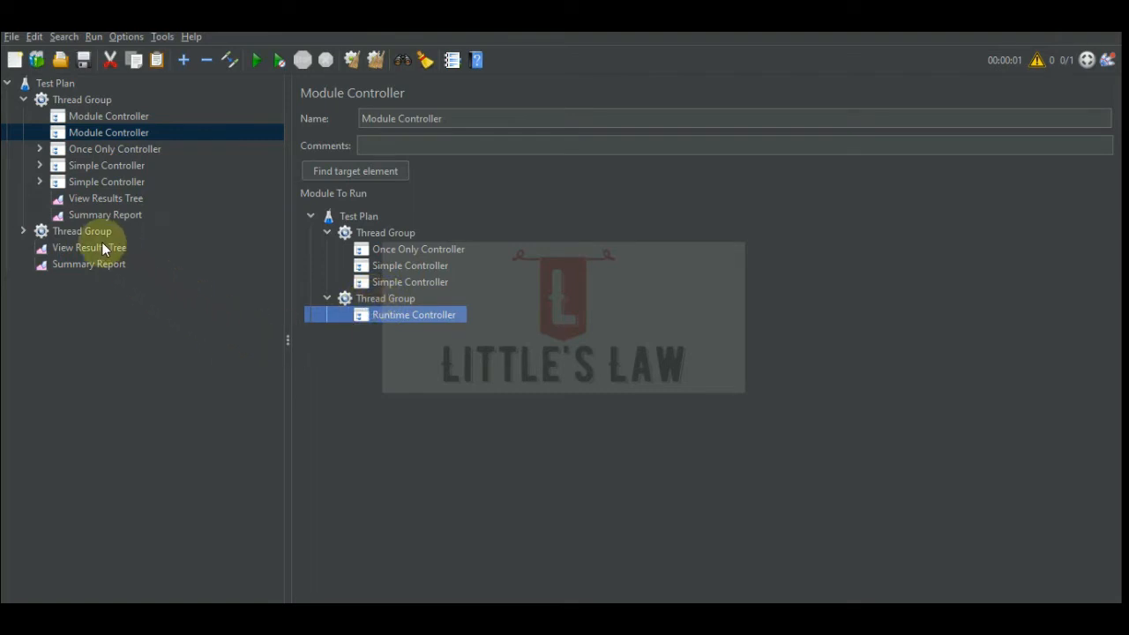
Rerun the test from cleared results in the test-plan-level View Results Tree, expand the second Thread Group, and stop the run.
{"action": "left_click", "coordinate": [73, 251]}
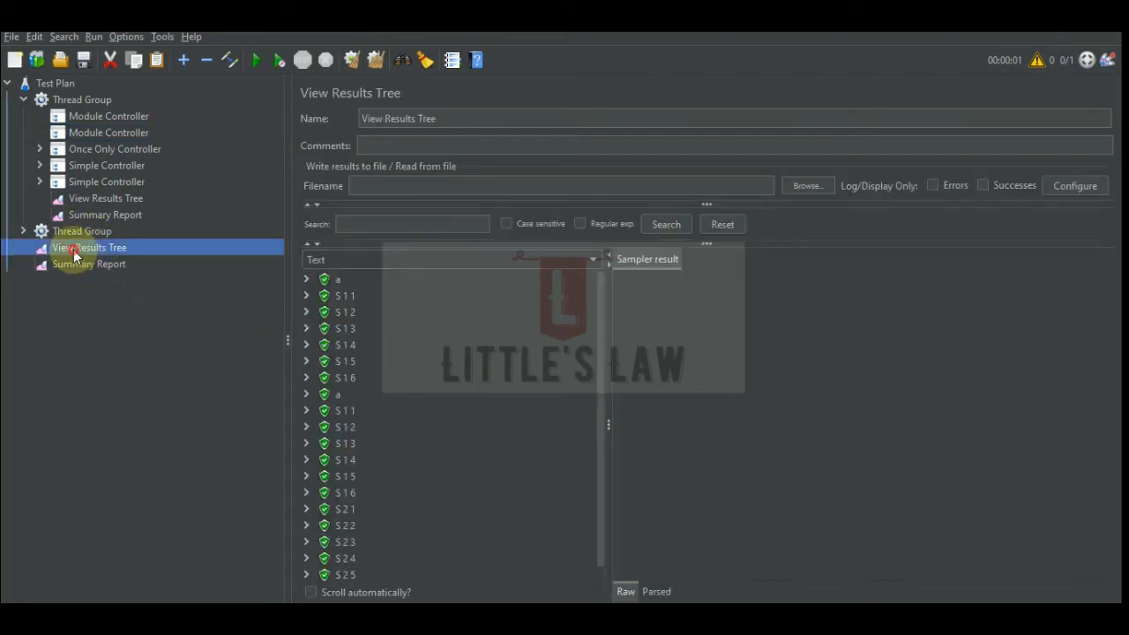
{"action": "left_click", "coordinate": [375, 62]}
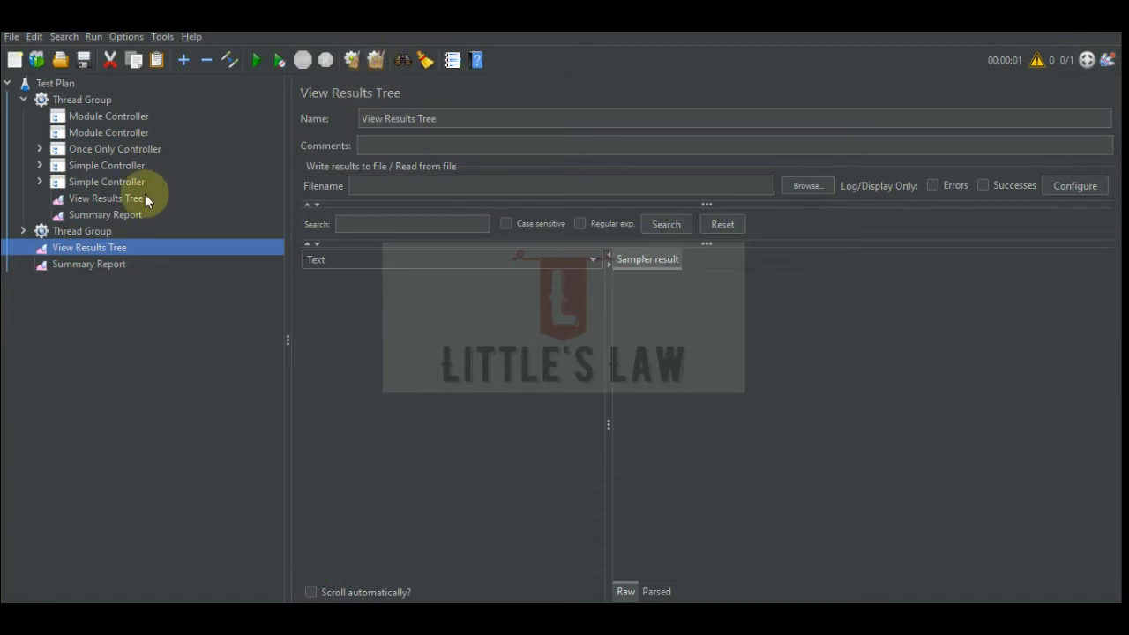
{"action": "left_click", "coordinate": [79, 231]}
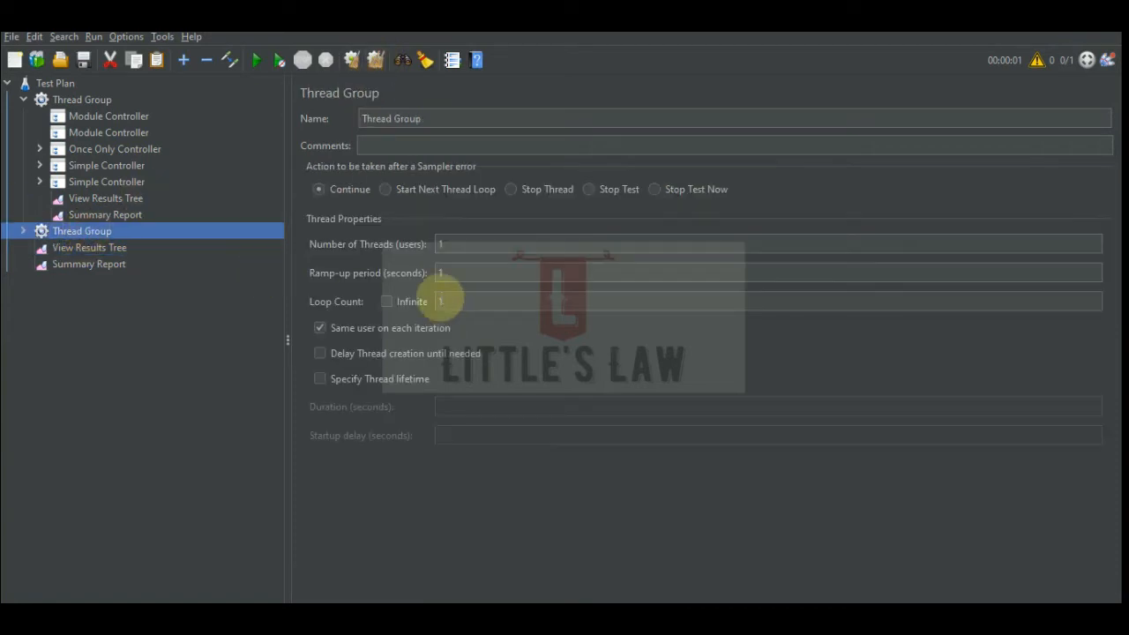
{"action": "left_click", "coordinate": [84, 247]}
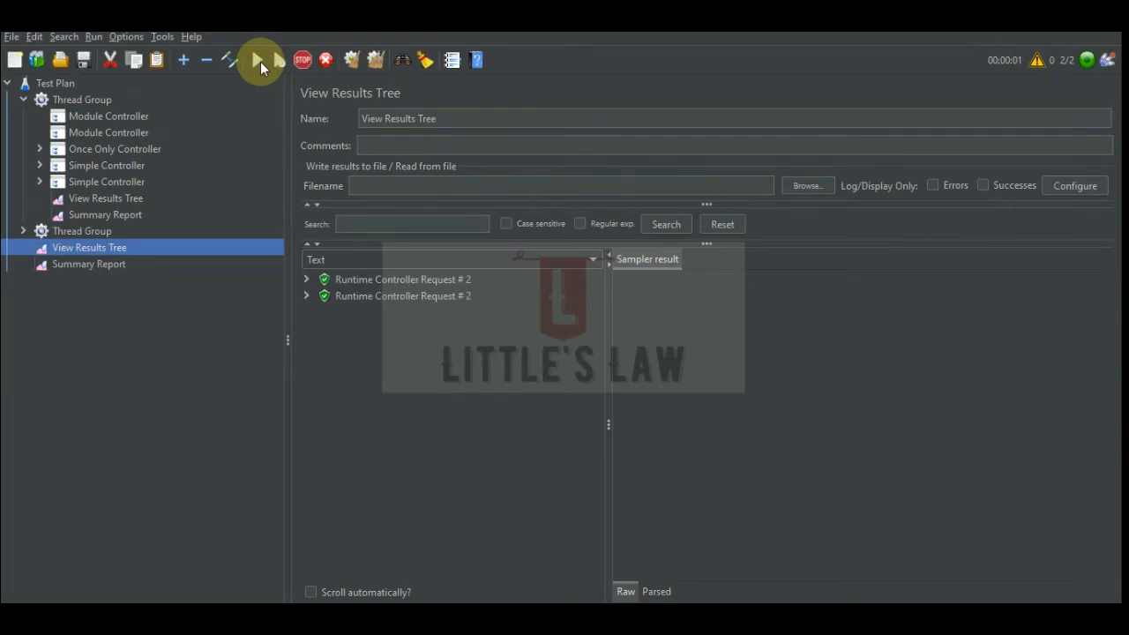
{"action": "left_click", "coordinate": [23, 230]}
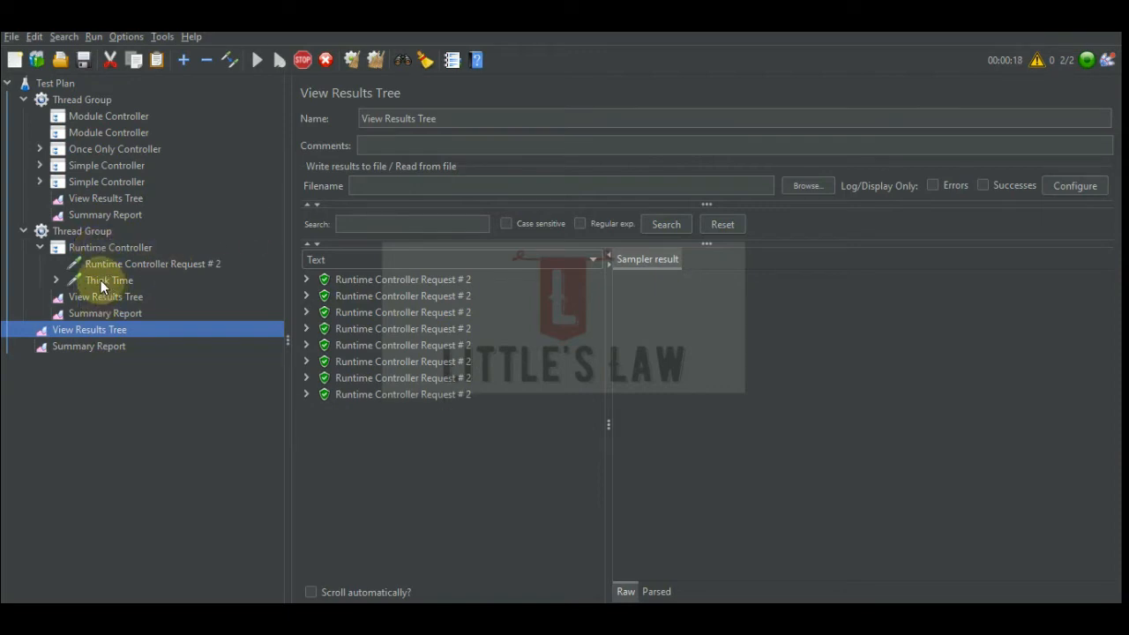
{"action": "left_click", "coordinate": [304, 60]}
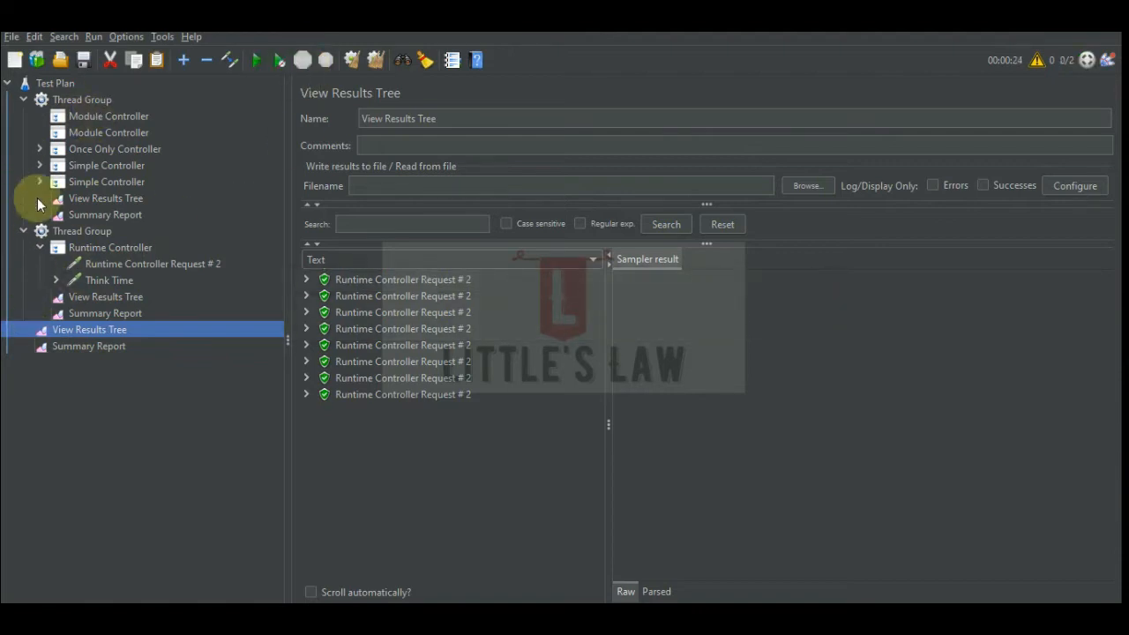
{"action": "left_click", "coordinate": [55, 83]}
{"action": "right_click", "coordinate": [55, 81]}
{"action": "mouse_move", "coordinate": [92, 89]}
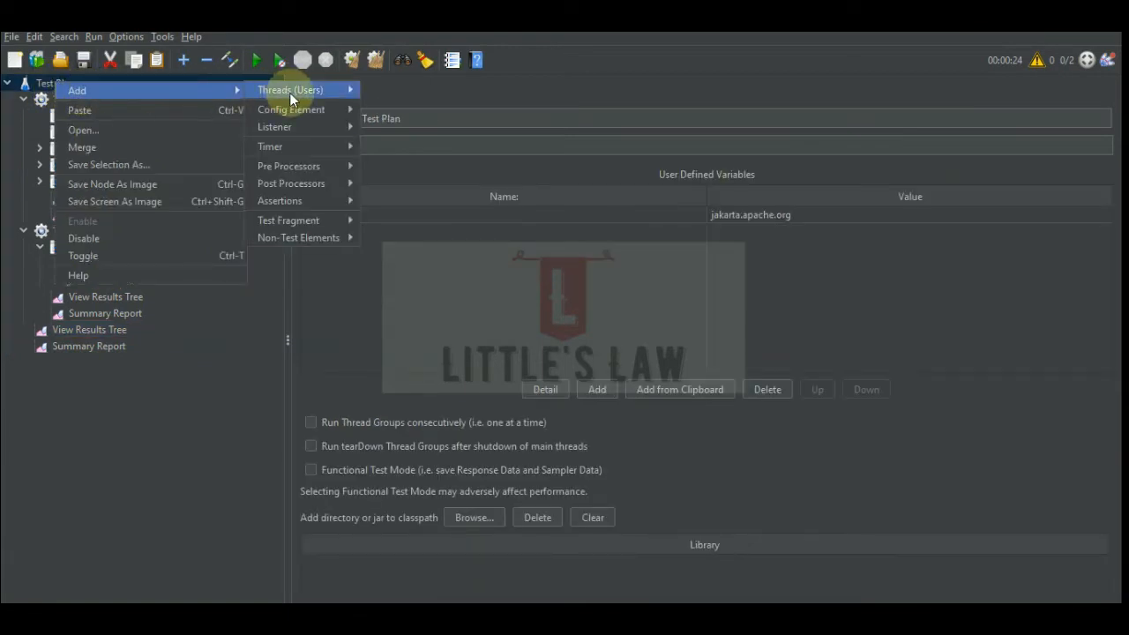
{"action": "mouse_move", "coordinate": [295, 98]}
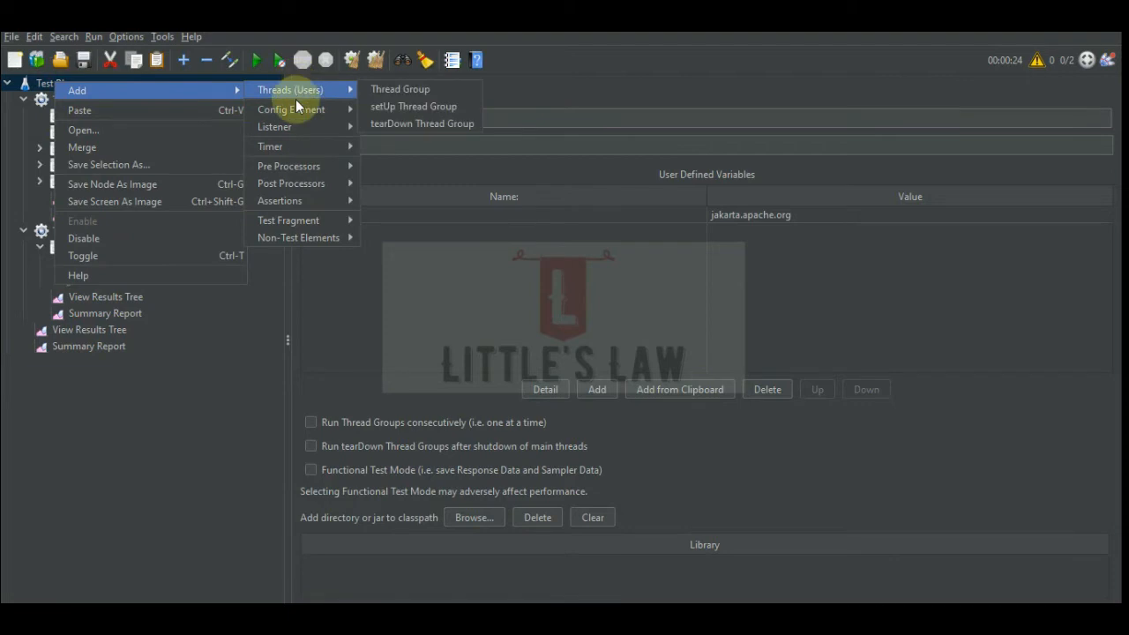
{"action": "mouse_move", "coordinate": [306, 146]}
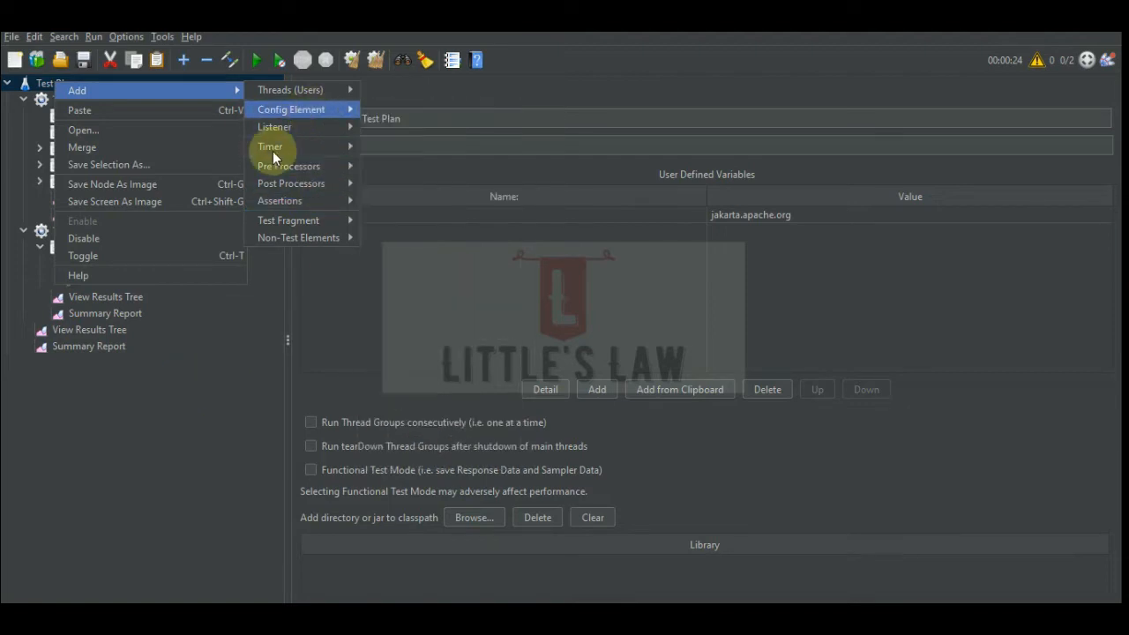
{"action": "left_click", "coordinate": [60, 435]}
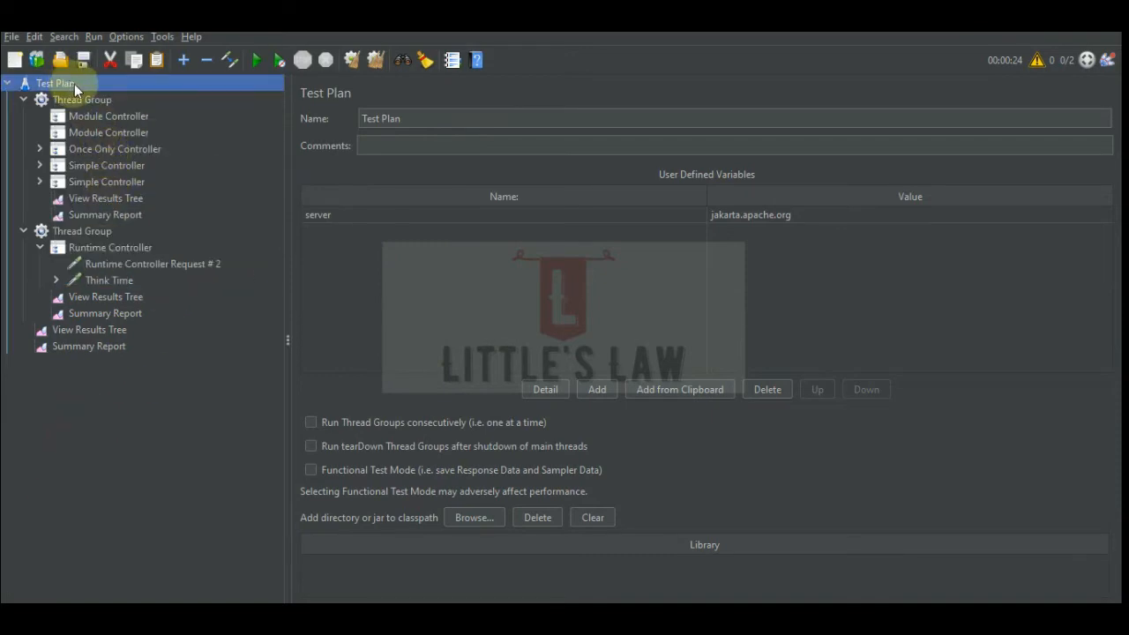
Duplicate the second Thread Group and check the modules offered by the first Module Controller.
{"action": "left_click", "coordinate": [86, 115]}
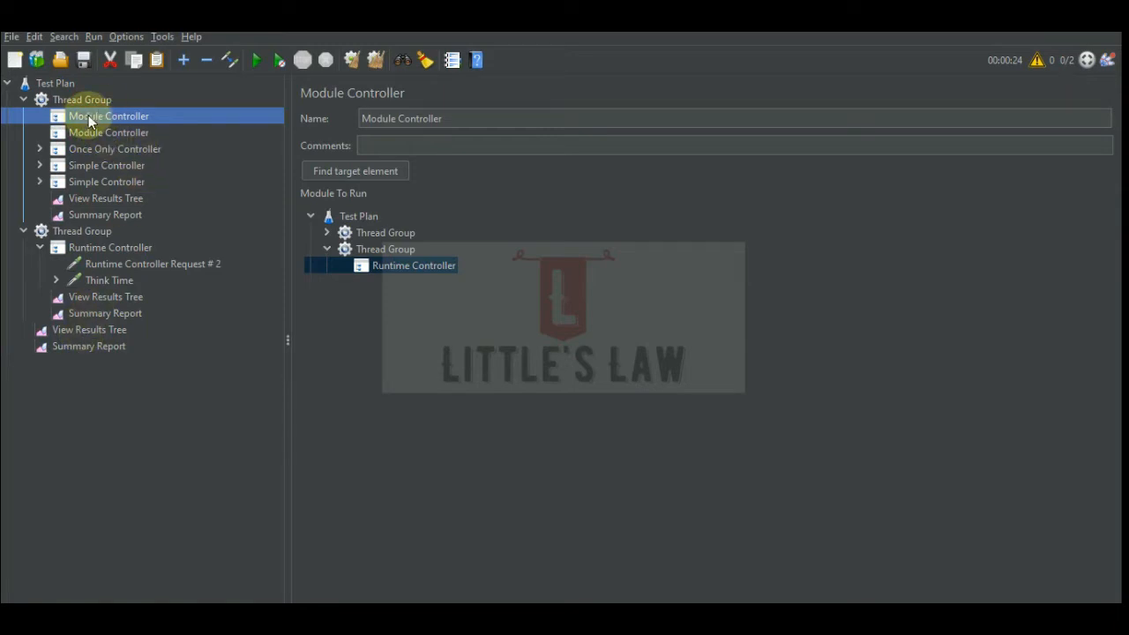
{"action": "right_click", "coordinate": [81, 233]}
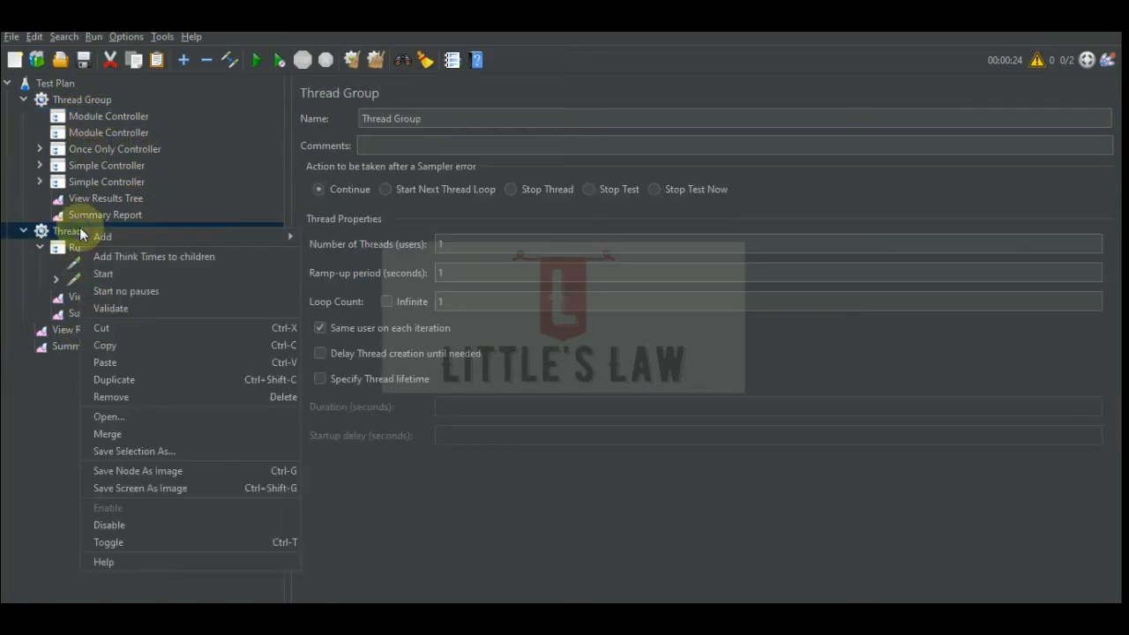
{"action": "left_click", "coordinate": [116, 380]}
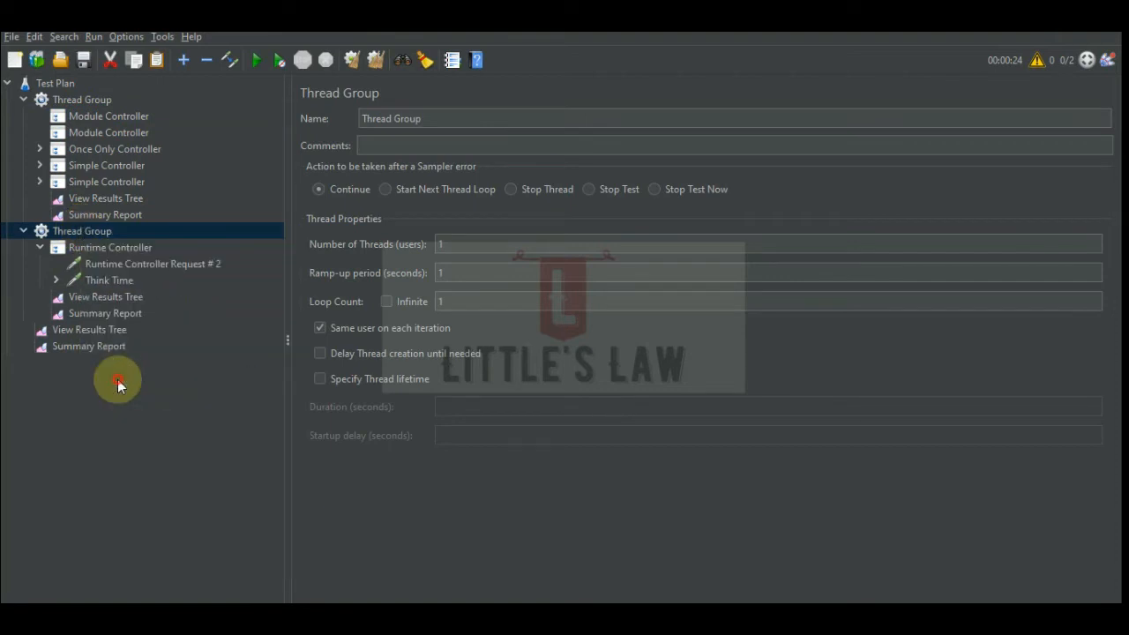
{"action": "left_click", "coordinate": [89, 116]}
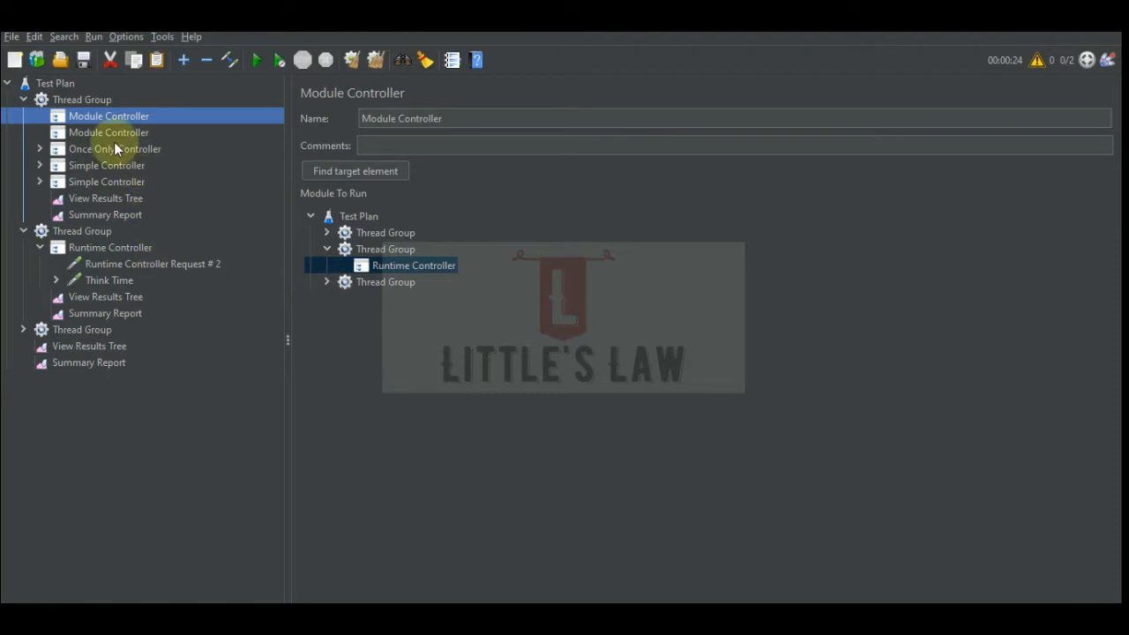
Examine the third Thread Group's modules offered by the first Module Controller and compare both duplicate Thread Groups in the test plan.
{"action": "left_click", "coordinate": [325, 283]}
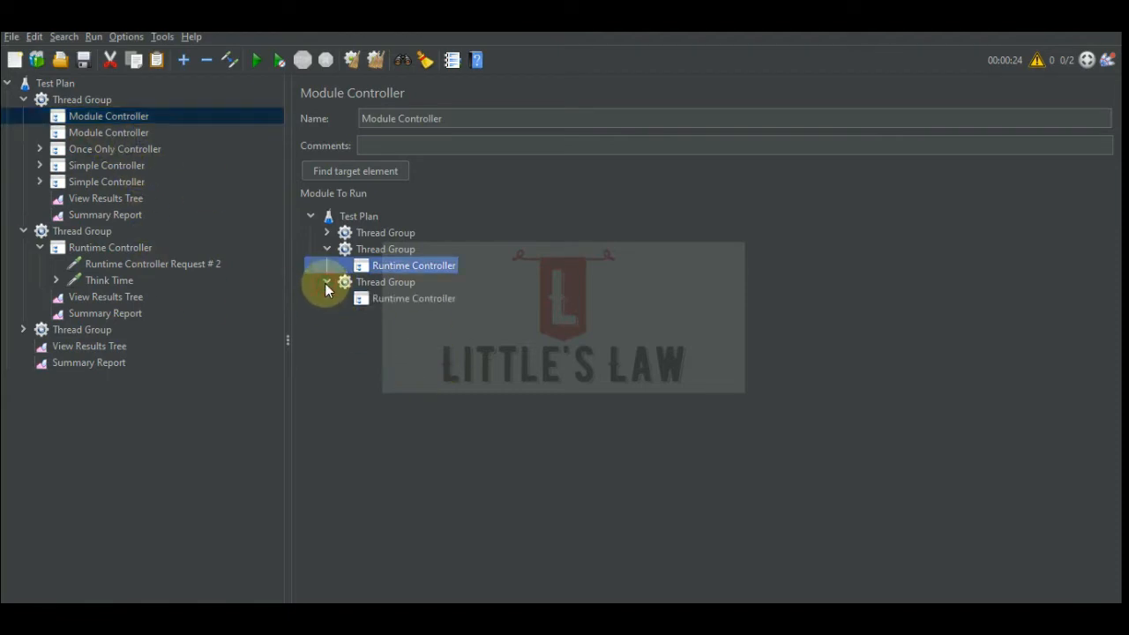
{"action": "left_click", "coordinate": [325, 284]}
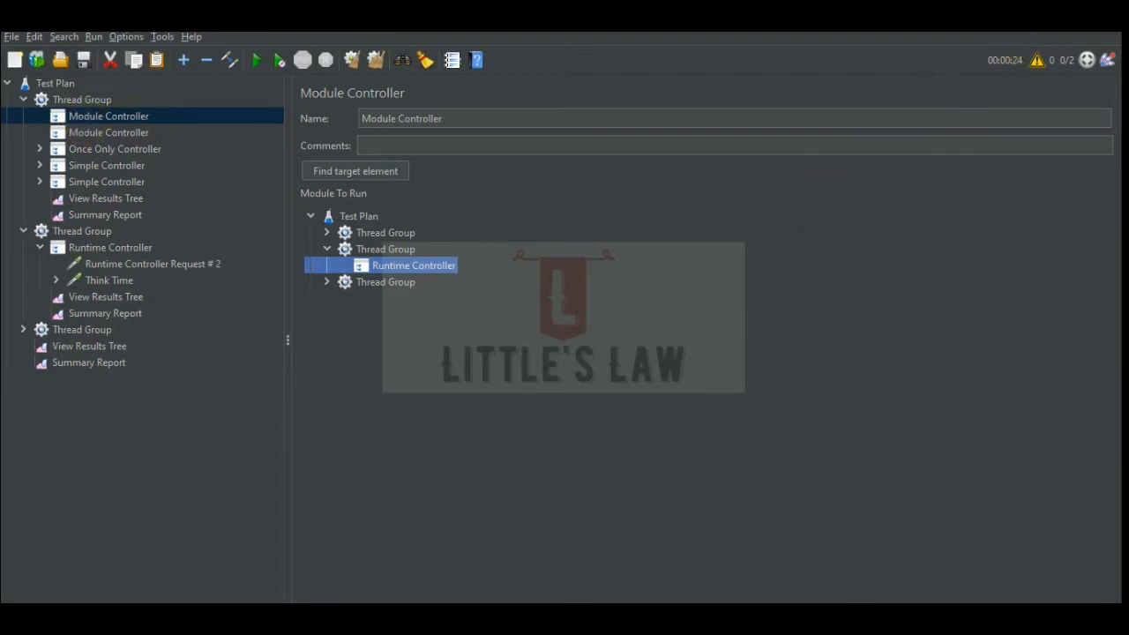
{"action": "left_click", "coordinate": [1027, 31]}
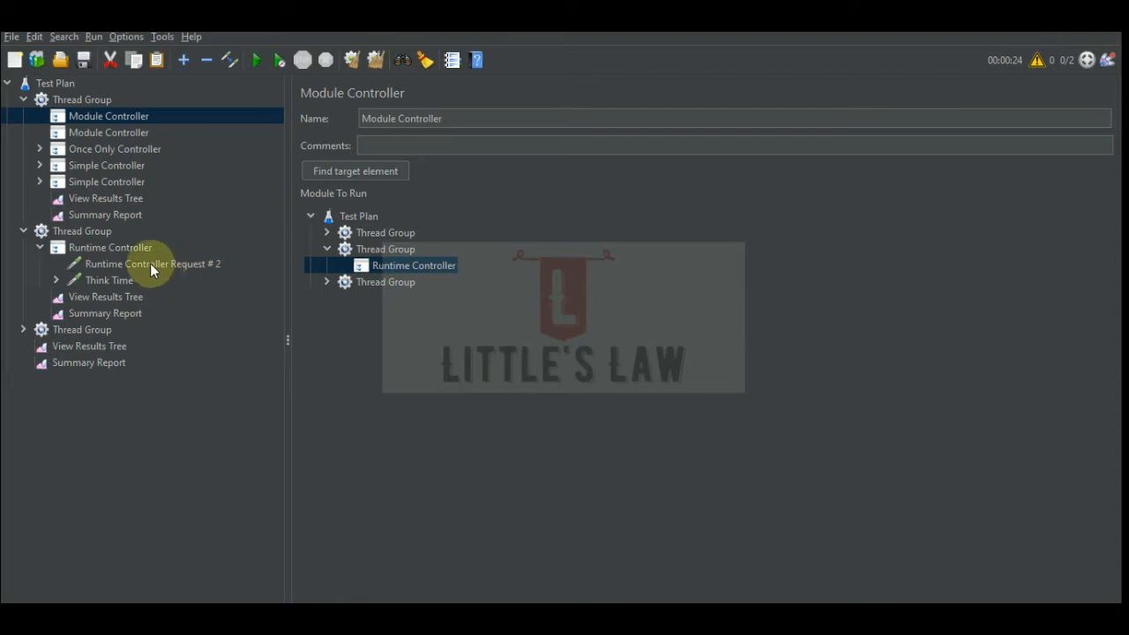
{"action": "left_click", "coordinate": [112, 117]}
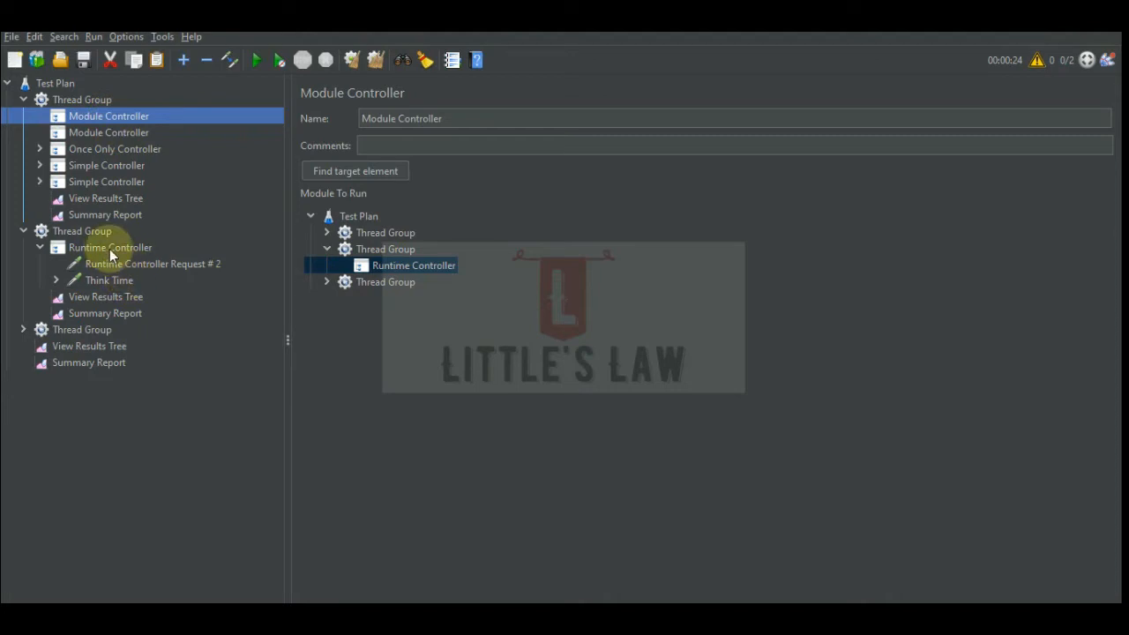
{"action": "left_click", "coordinate": [39, 248]}
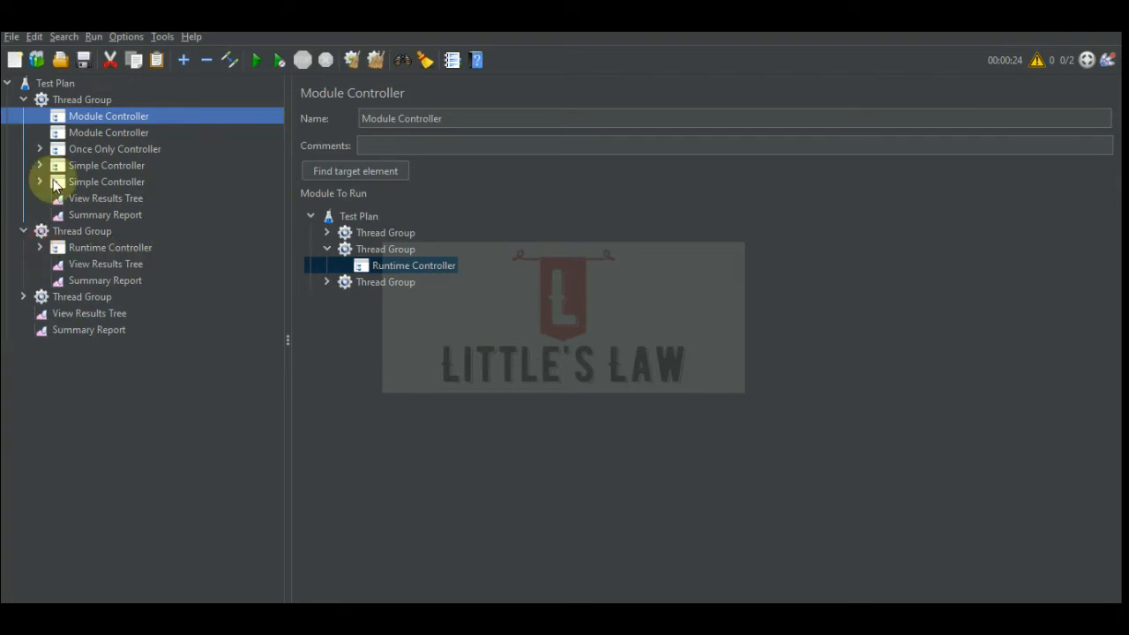
{"action": "left_click", "coordinate": [24, 231]}
{"action": "left_click", "coordinate": [64, 250]}
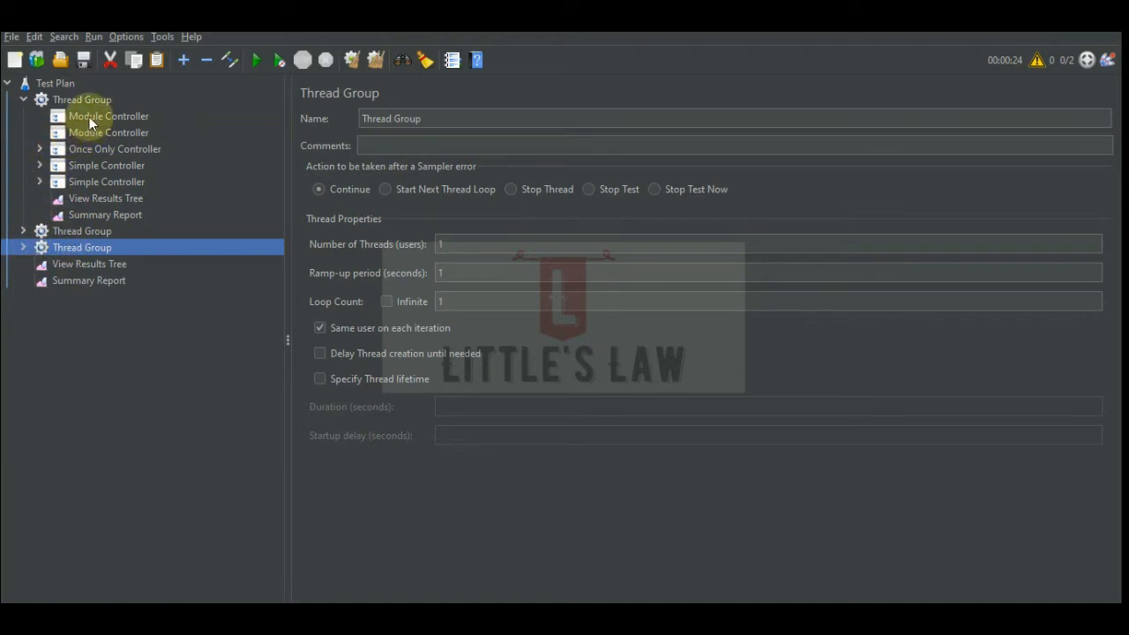
{"action": "left_click", "coordinate": [23, 247]}
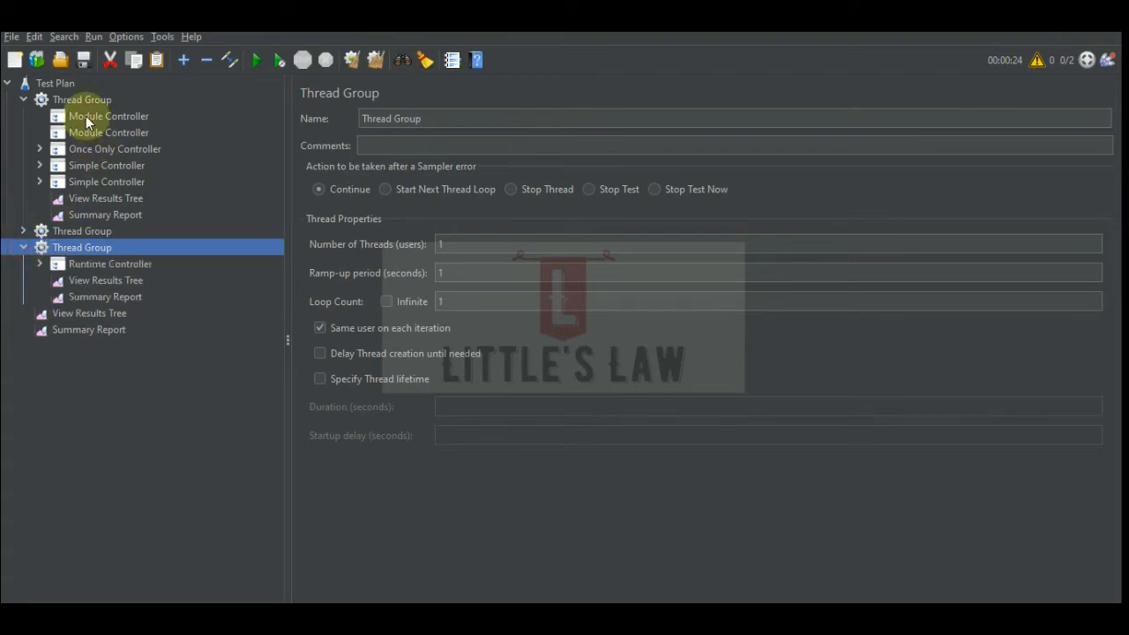
{"action": "left_click", "coordinate": [101, 117]}
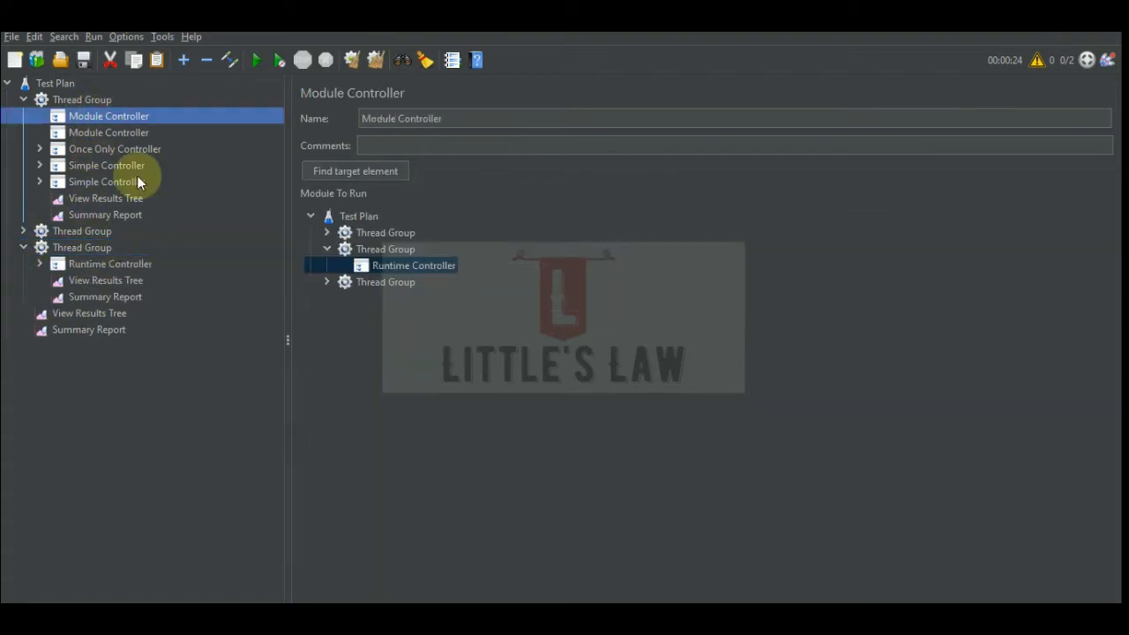
Rename the second and third Thread Groups as Thread Group 1 and Thread Group 2.
{"action": "left_click", "coordinate": [84, 233]}
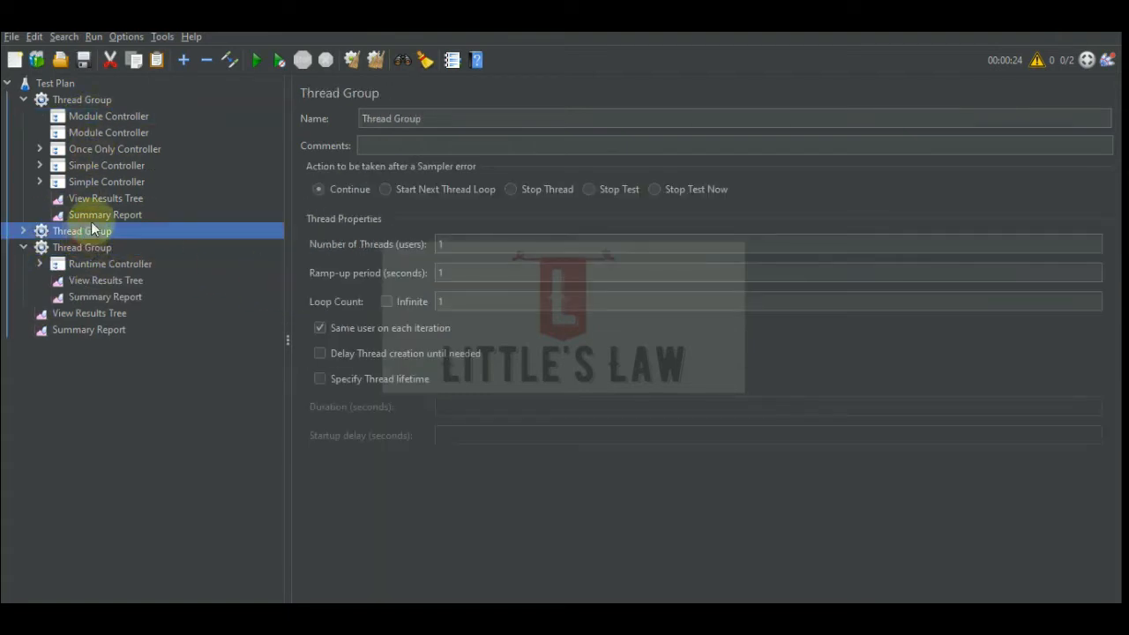
{"action": "left_click", "coordinate": [431, 115]}
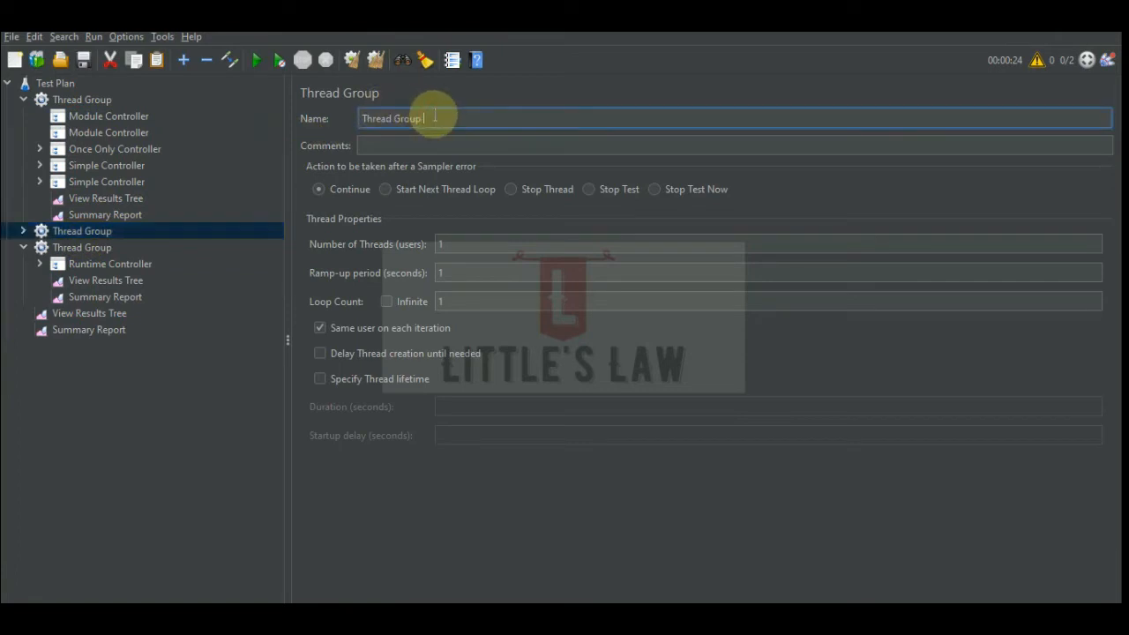
{"action": "type", "text": "1"}
{"action": "left_click", "coordinate": [99, 249]}
{"action": "left_click", "coordinate": [431, 116]}
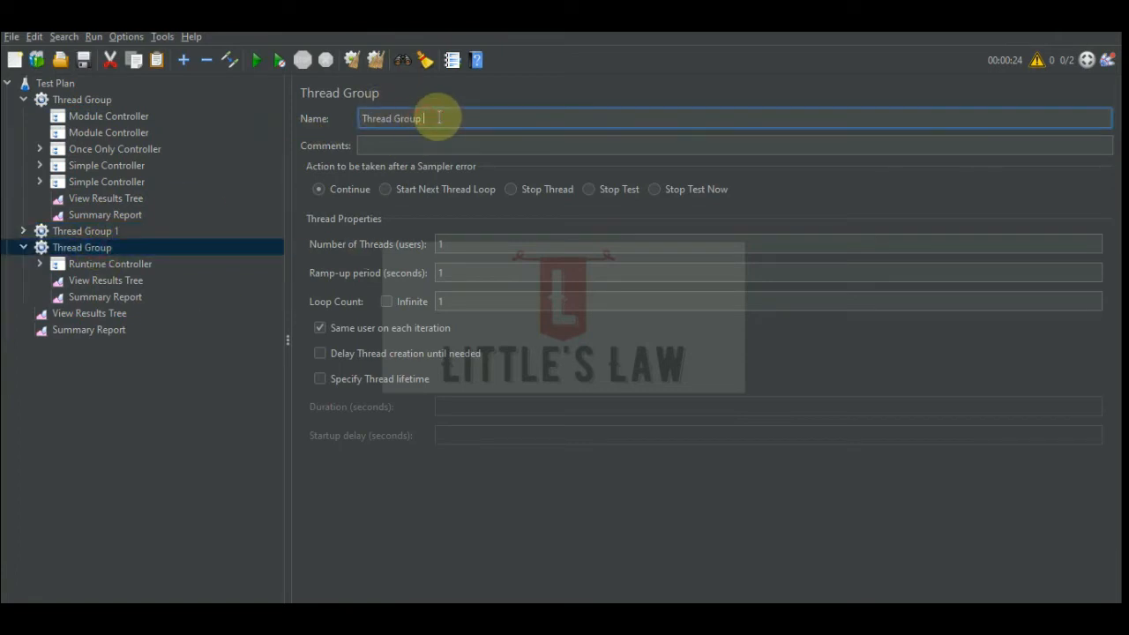
{"action": "type", "text": "2"}
Rename the Runtime Controllers in Thread Group 1 and Thread Group 2 as Runtime Controller 1 and Runtime Controller 2.
{"action": "left_click", "coordinate": [23, 231]}
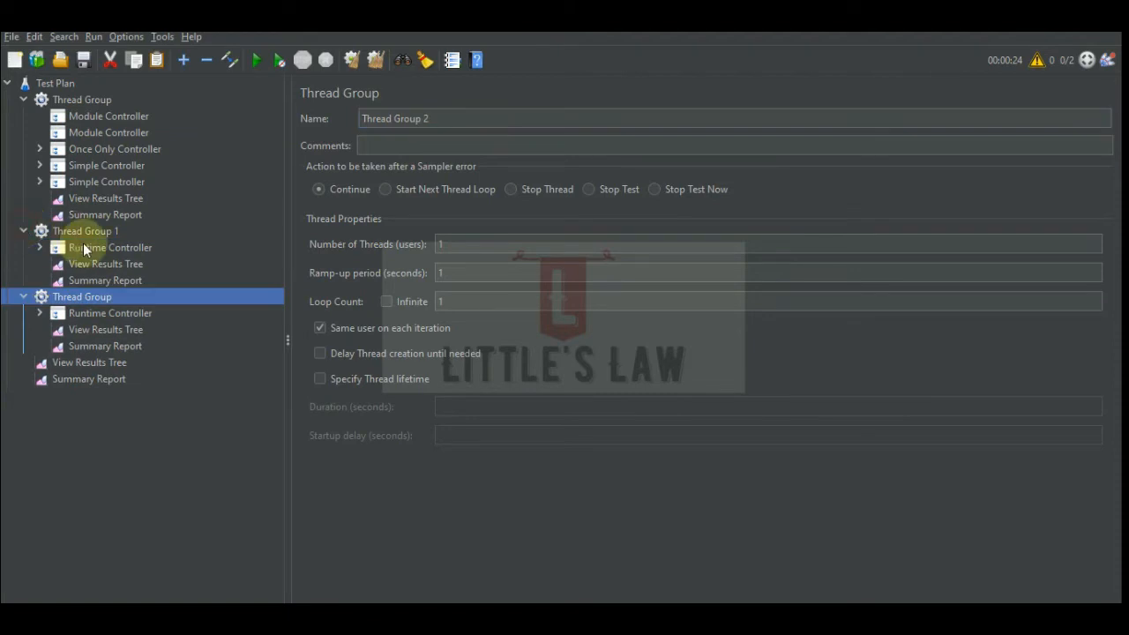
{"action": "left_click", "coordinate": [88, 247]}
{"action": "left_click", "coordinate": [461, 120]}
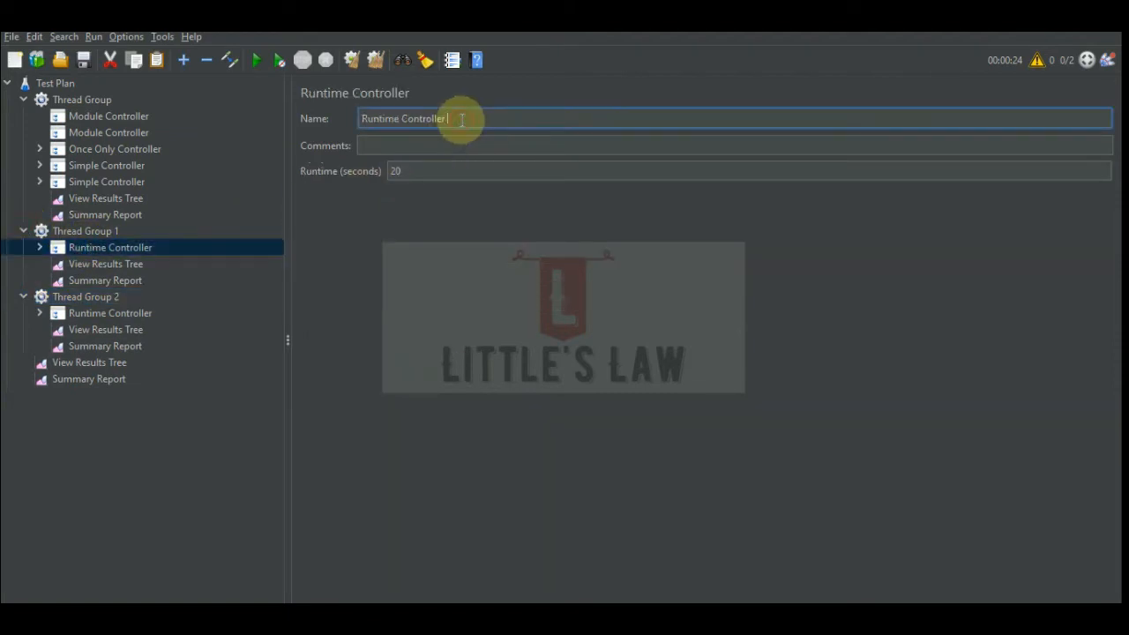
{"action": "left_click", "coordinate": [95, 318]}
{"action": "left_click", "coordinate": [467, 118]}
{"action": "type", "text": "2"}
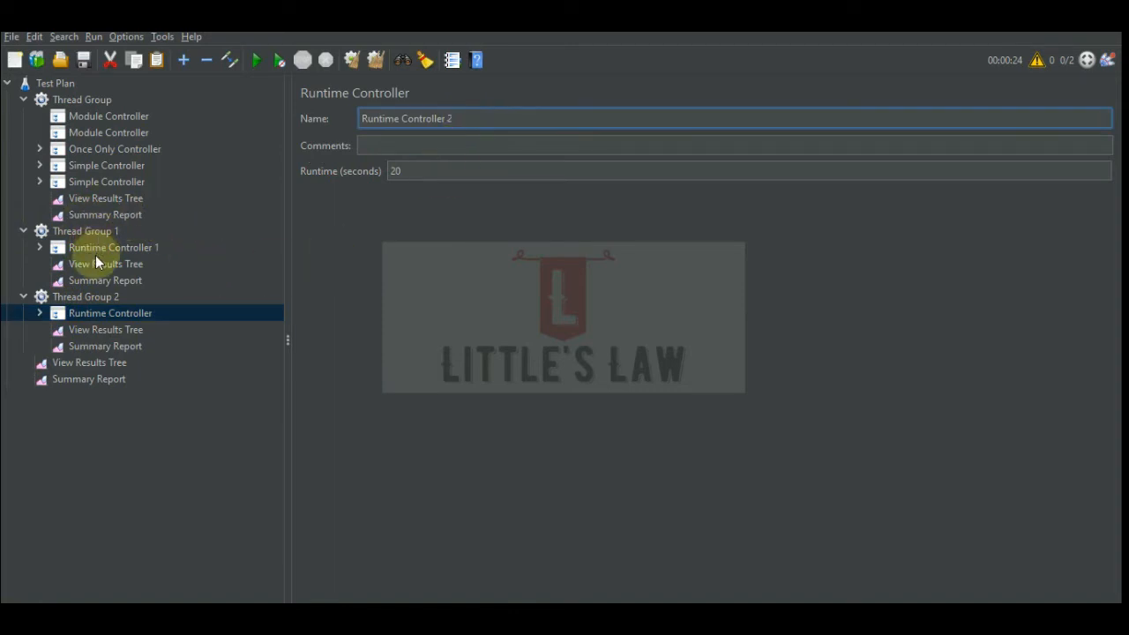
{"action": "left_click", "coordinate": [102, 327]}
{"action": "left_click", "coordinate": [104, 313]}
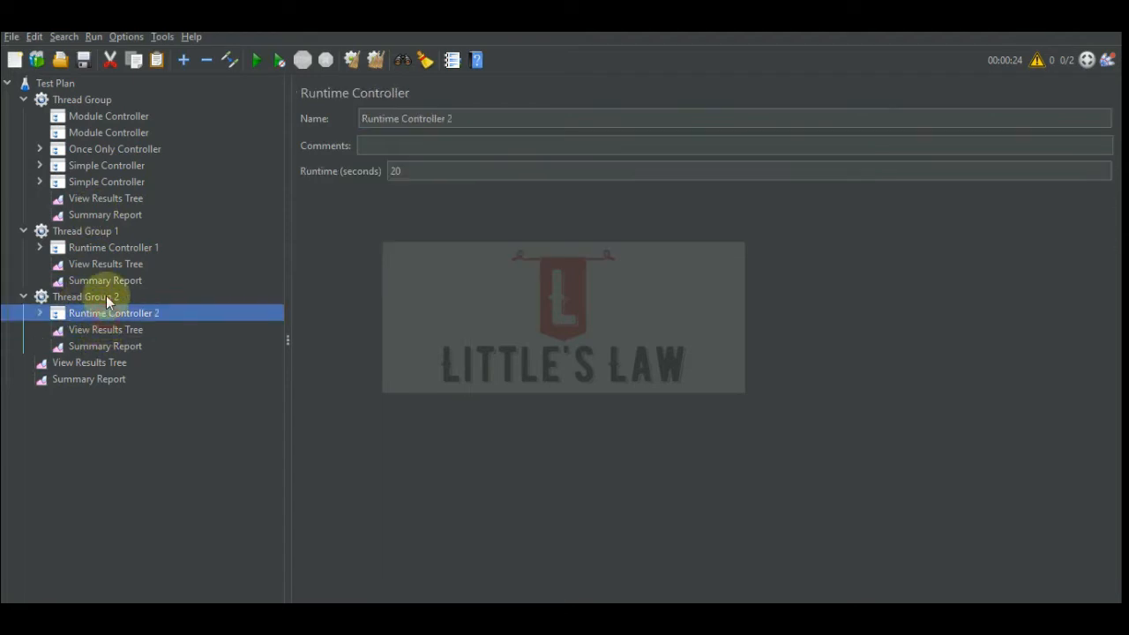
Rename the two Module Controllers in the first Thread Group as Module Controller 1 and Module Controller 2.
{"action": "left_click", "coordinate": [105, 117]}
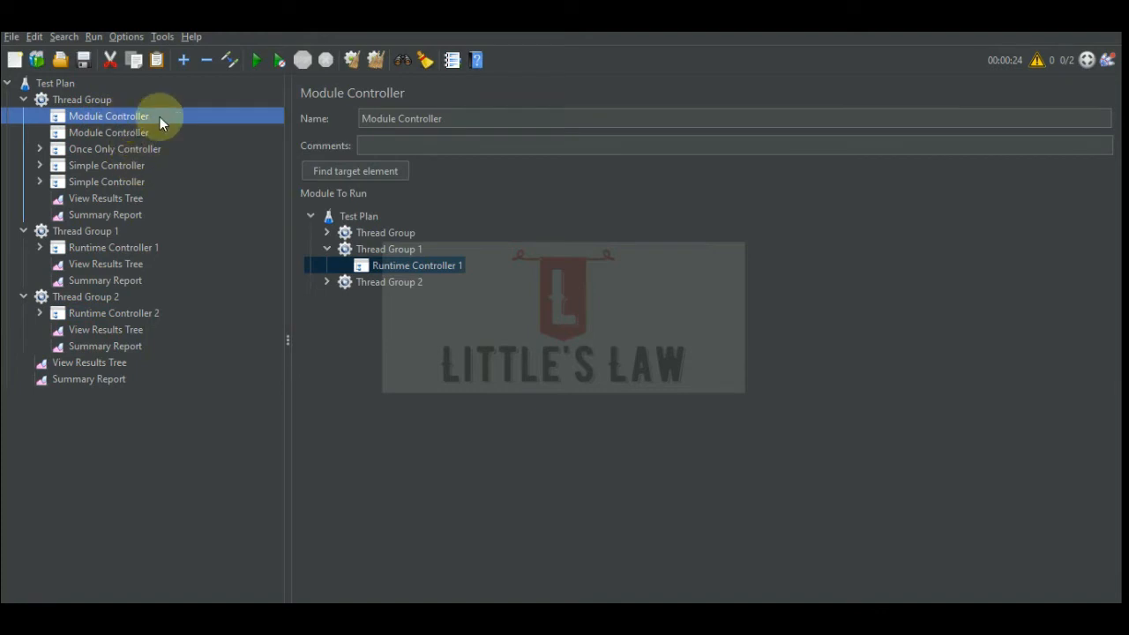
{"action": "left_click", "coordinate": [458, 120]}
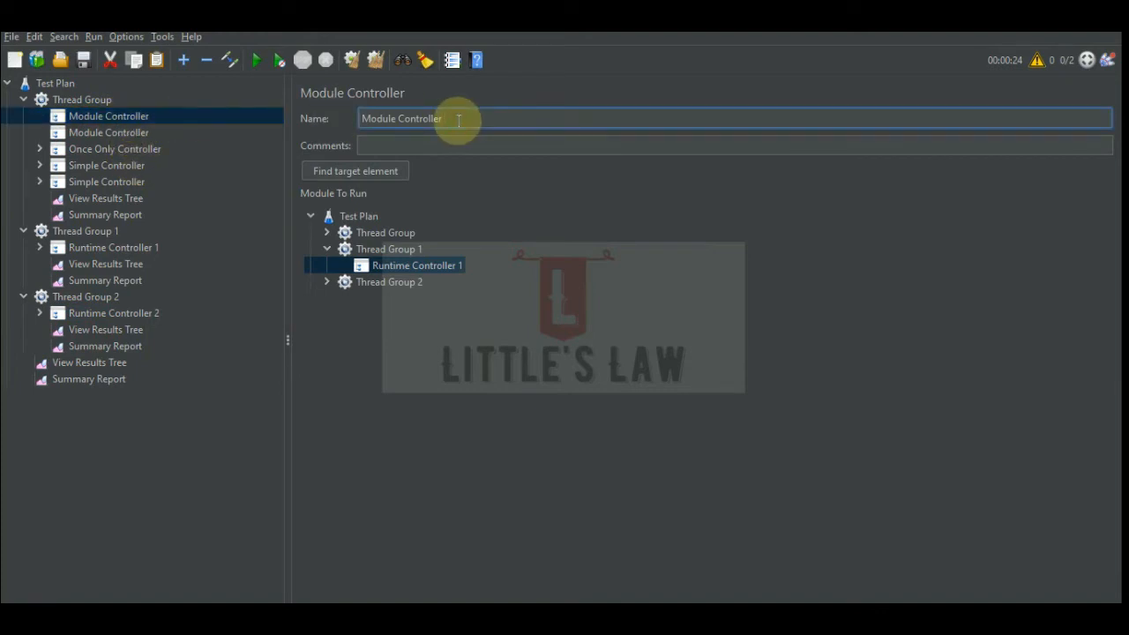
{"action": "type", "text": "1"}
{"action": "left_click", "coordinate": [140, 134]}
{"action": "left_click", "coordinate": [476, 119]}
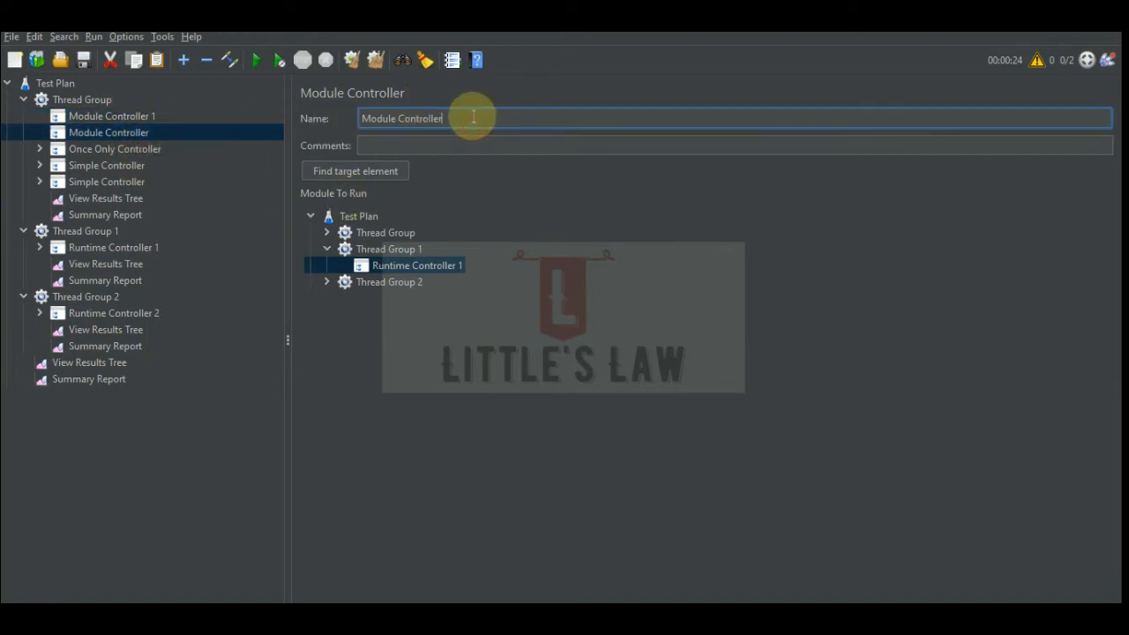
{"action": "type", "text": "2"}
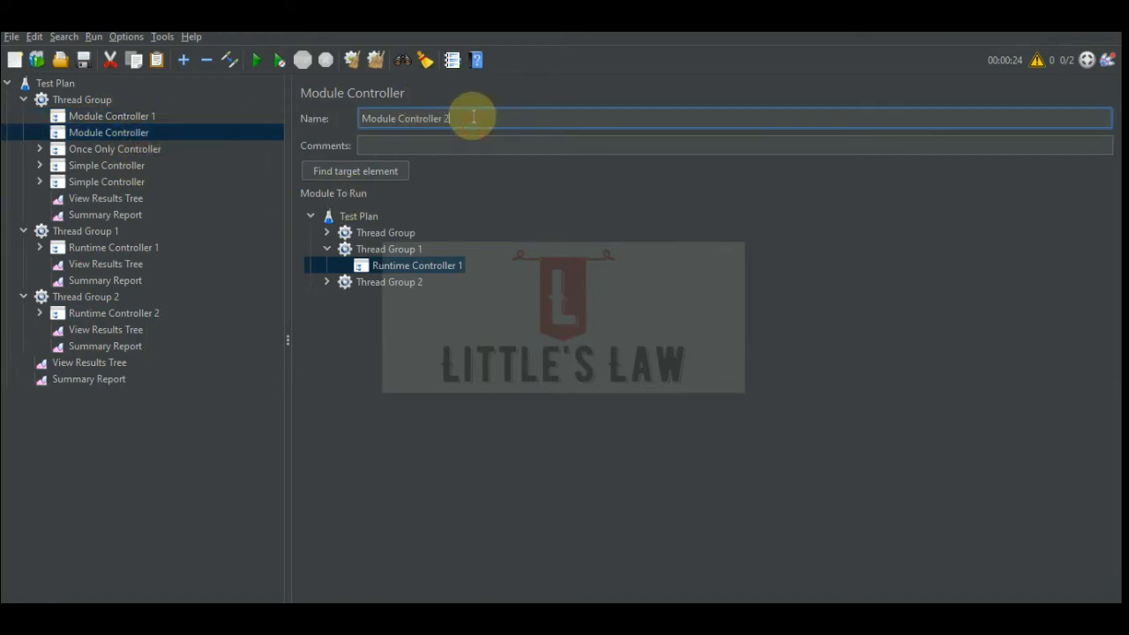
{"action": "left_click", "coordinate": [86, 328]}
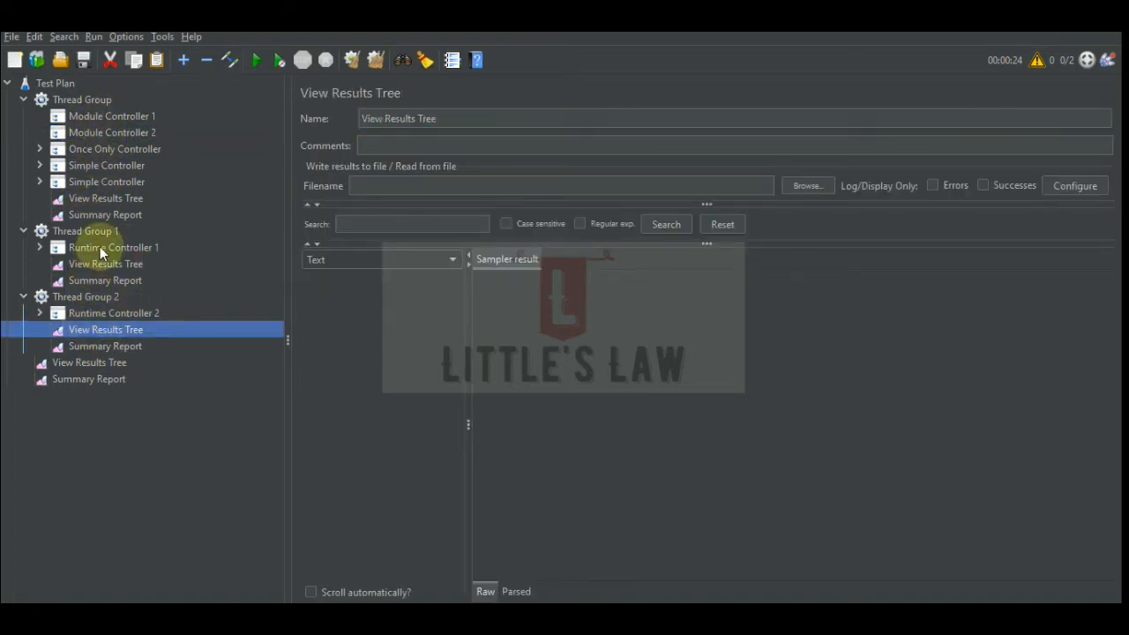
Set Module Controller 1 to run Runtime Controller 2 from Thread Group 2, and check Module Controller 2's target module.
{"action": "left_click", "coordinate": [101, 119]}
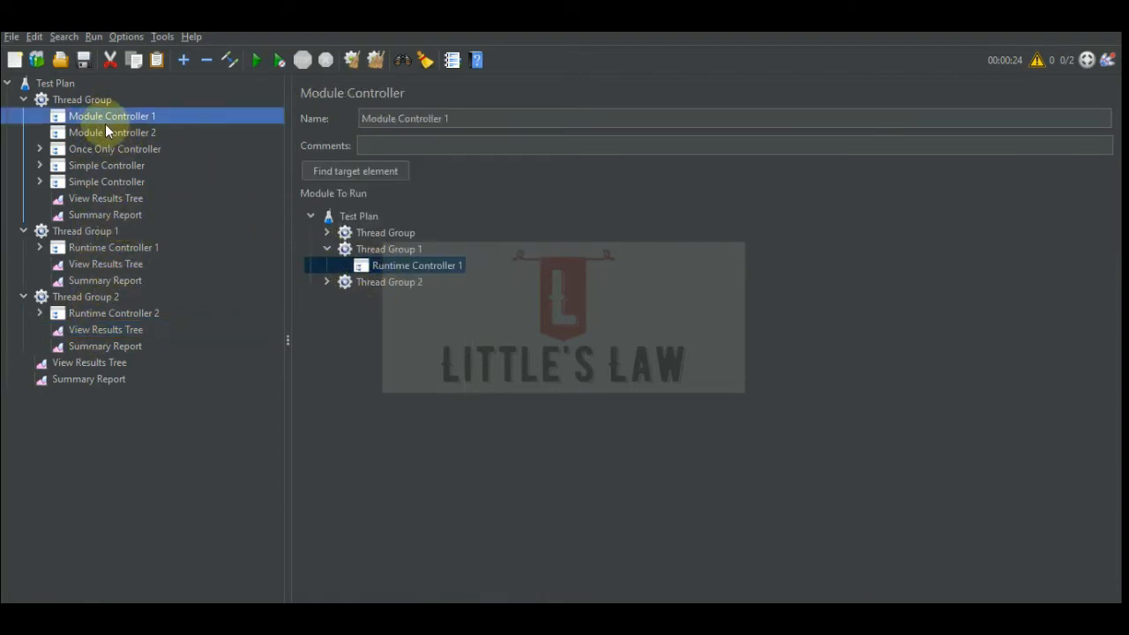
{"action": "left_click", "coordinate": [327, 282]}
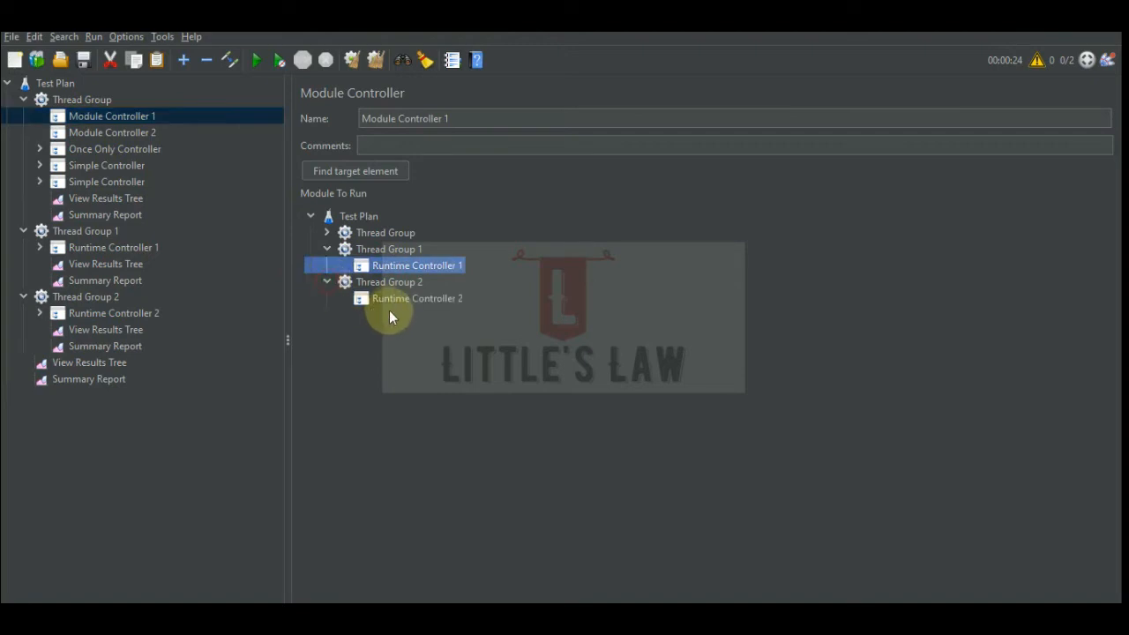
{"action": "left_click", "coordinate": [389, 297]}
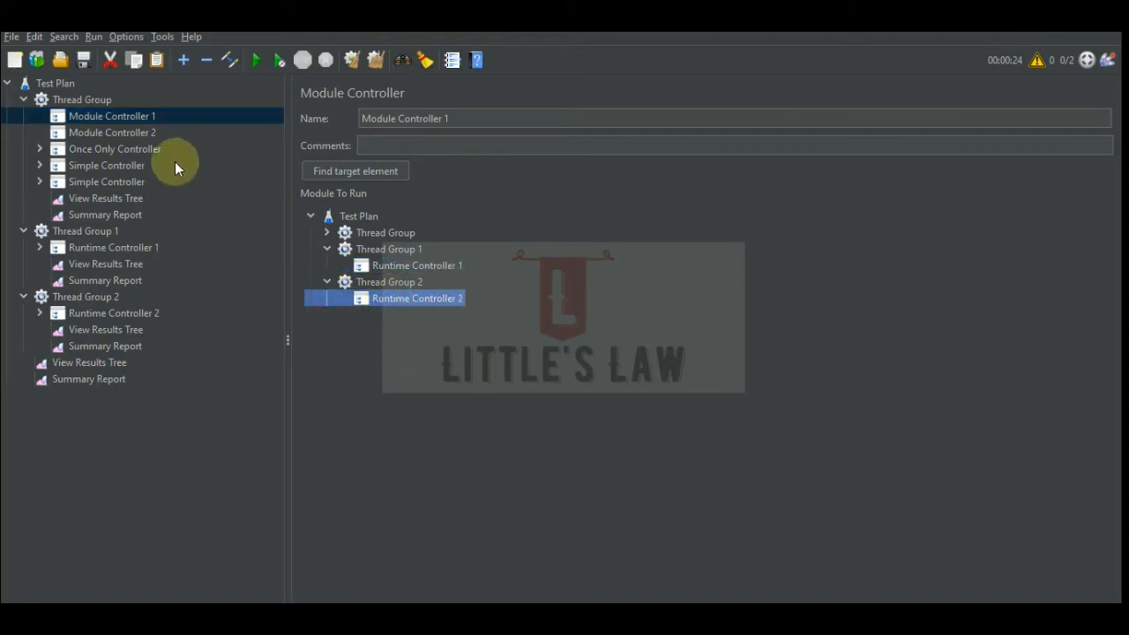
{"action": "left_click", "coordinate": [110, 132]}
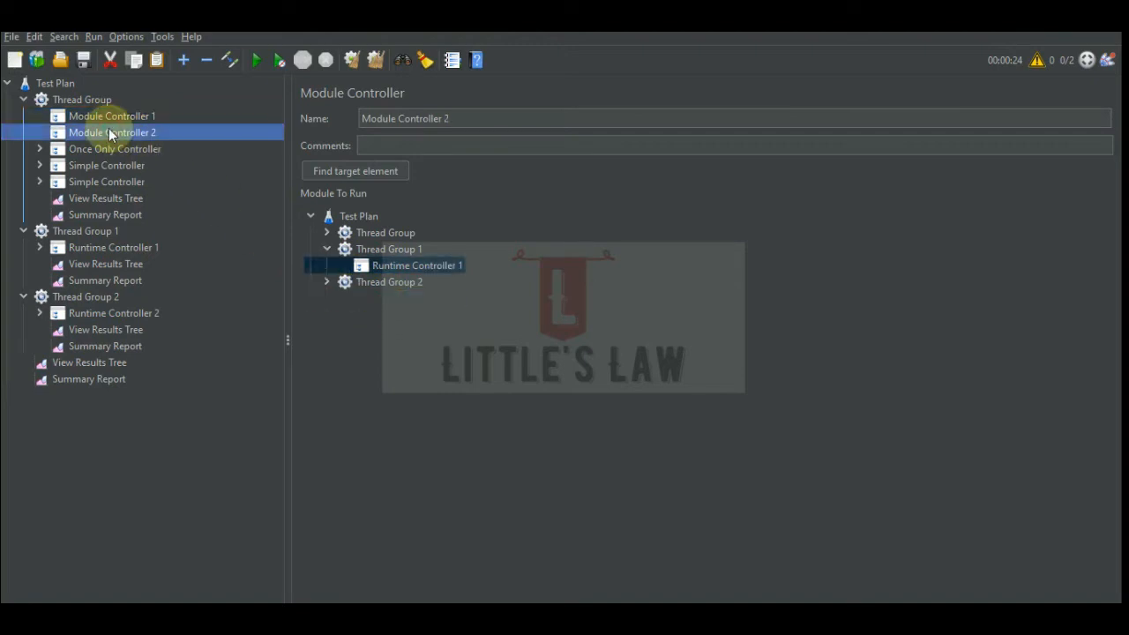
{"action": "left_click", "coordinate": [95, 247]}
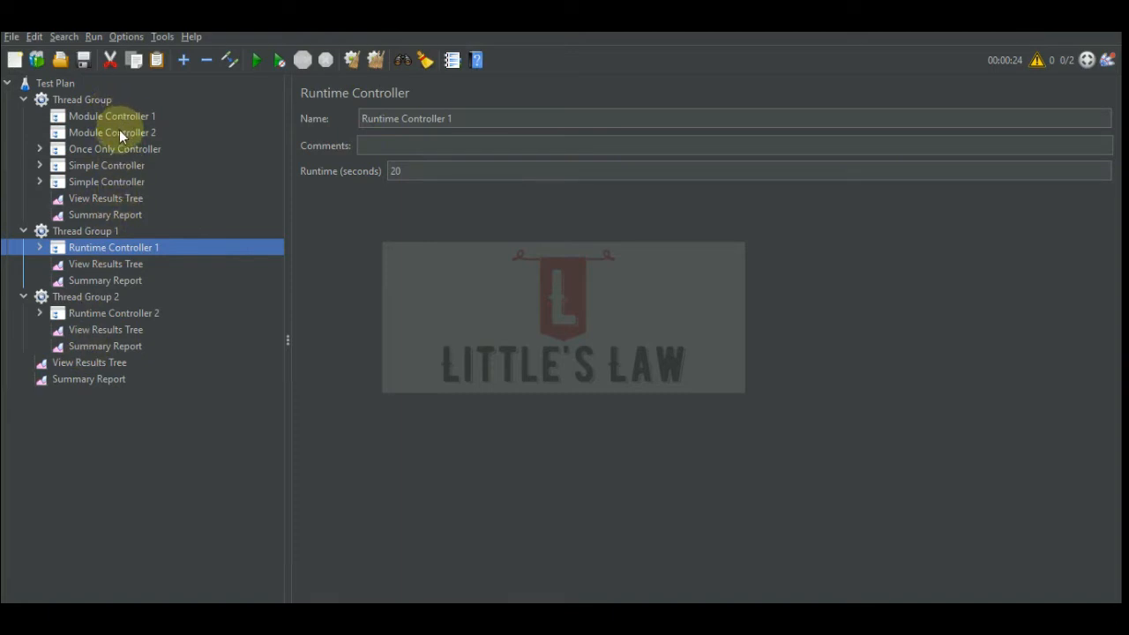
Run the test from the test-plan-level View Results Tree, checking Module Controller 1's target and Runtime Controller 2's settings during the run.
{"action": "left_click", "coordinate": [77, 364]}
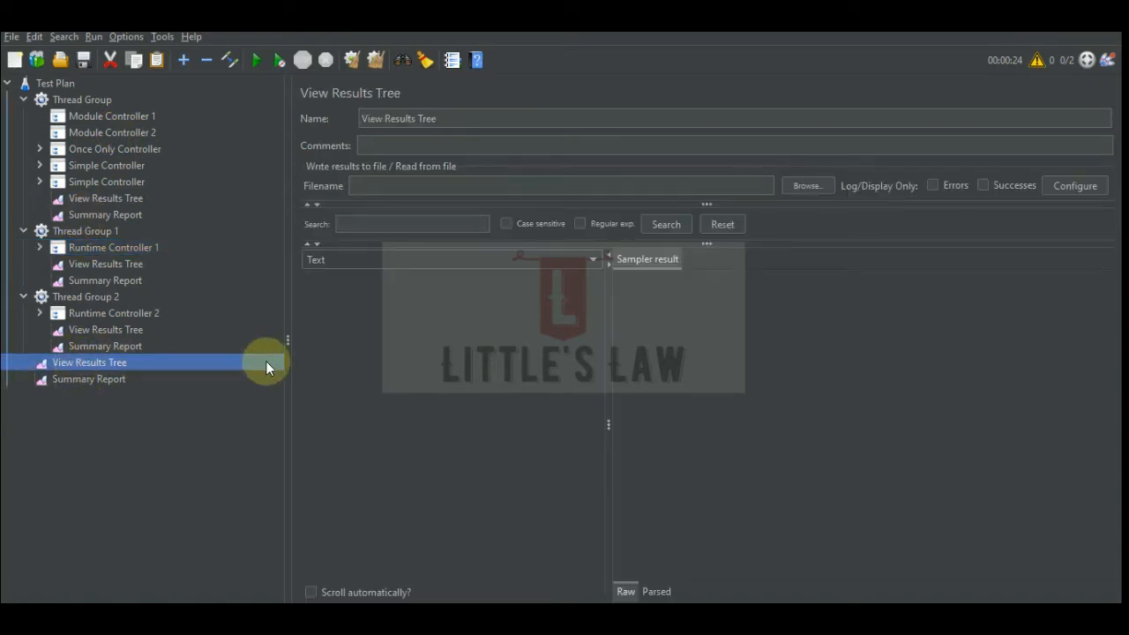
{"action": "left_click", "coordinate": [254, 60]}
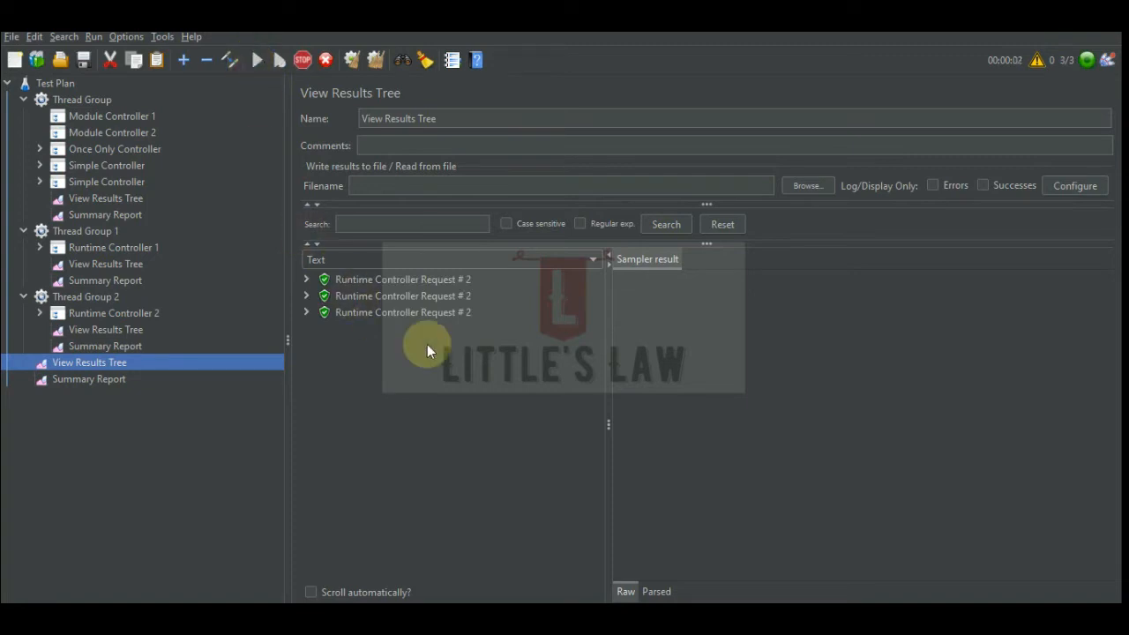
{"action": "left_click", "coordinate": [128, 119]}
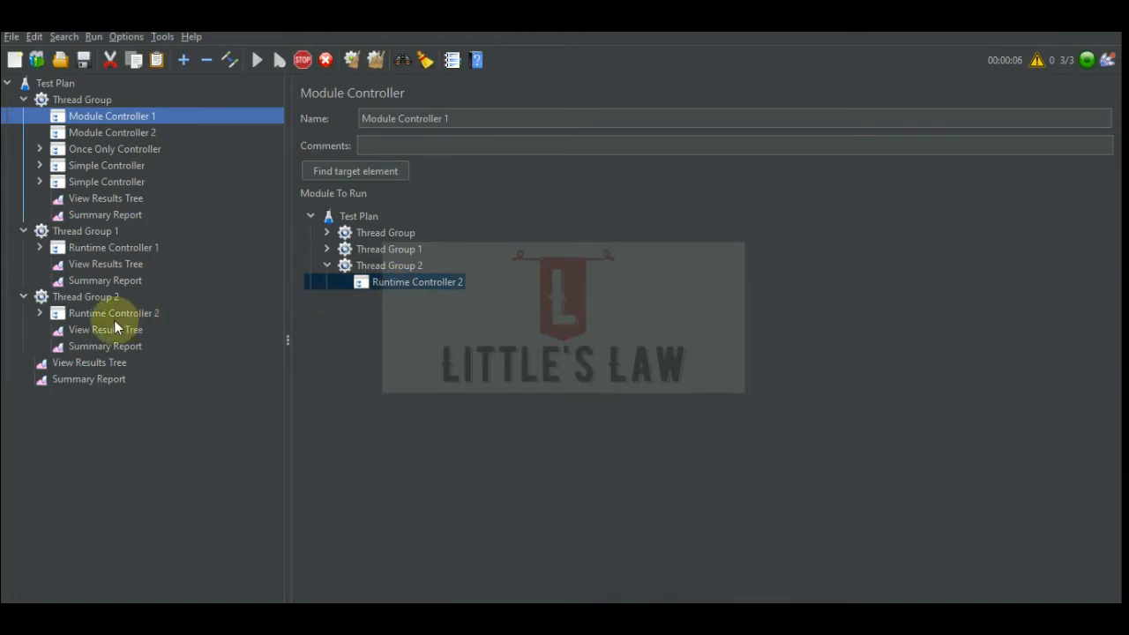
{"action": "left_click", "coordinate": [97, 363]}
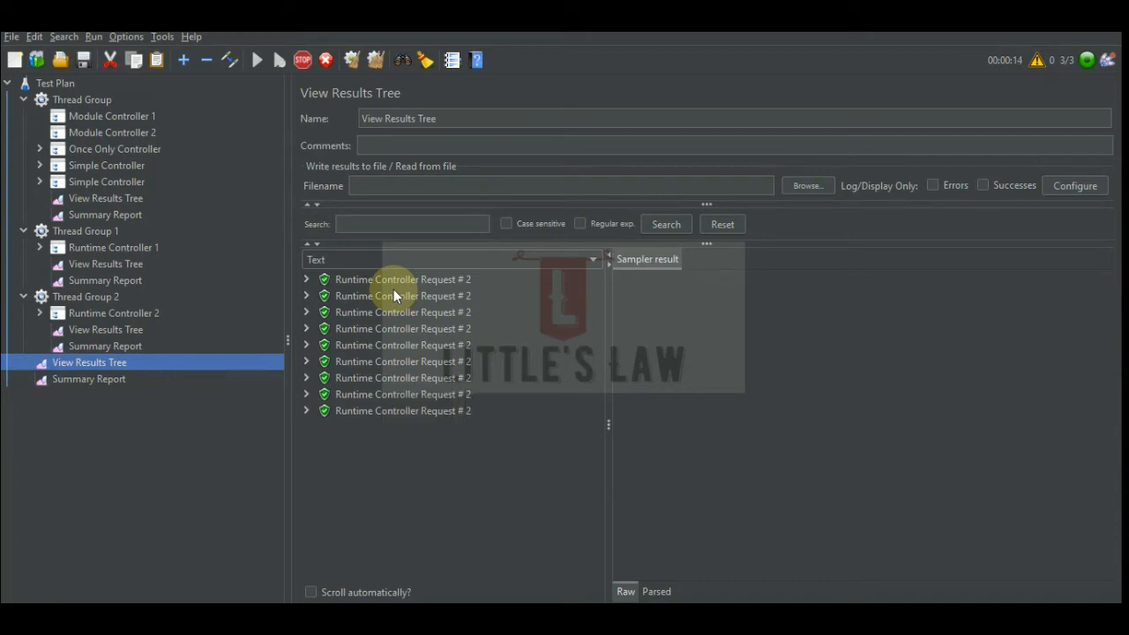
{"action": "left_click", "coordinate": [111, 310]}
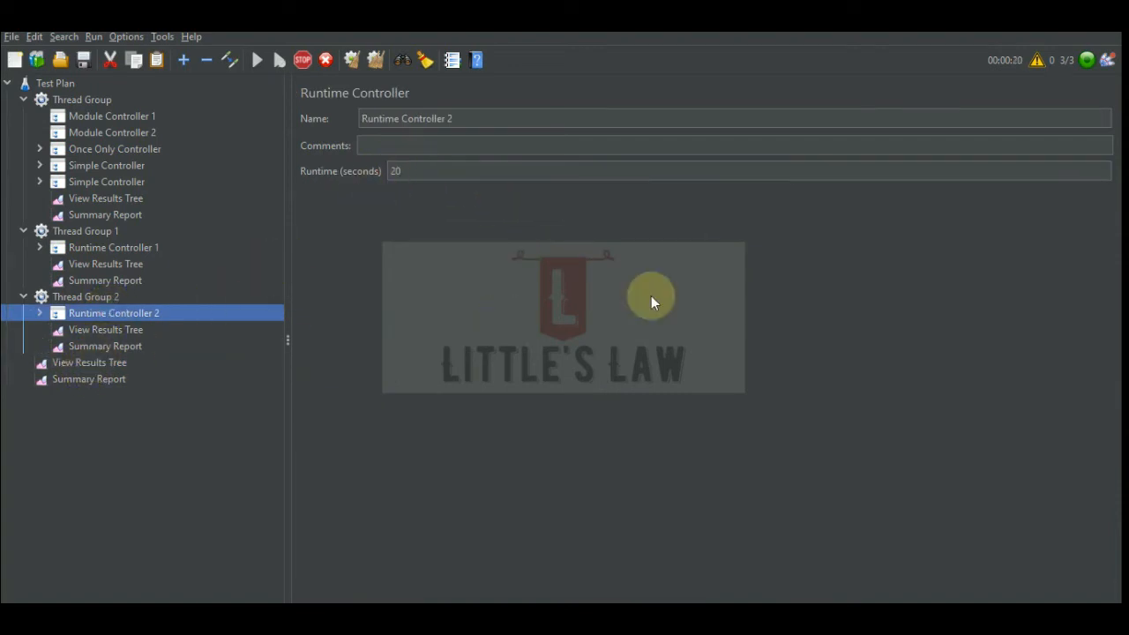
{"action": "left_click", "coordinate": [82, 362]}
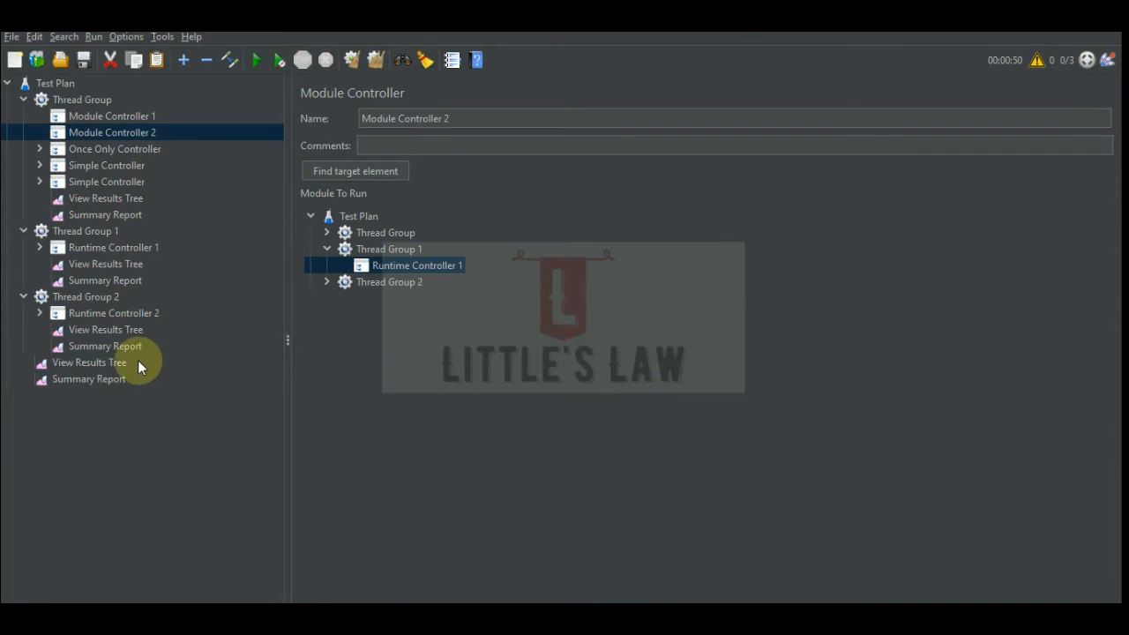
Compare the requests in the View Results Trees of the test plan, first Thread Group and Thread Group 1, widening the latter's result list.
{"action": "left_click", "coordinate": [133, 363]}
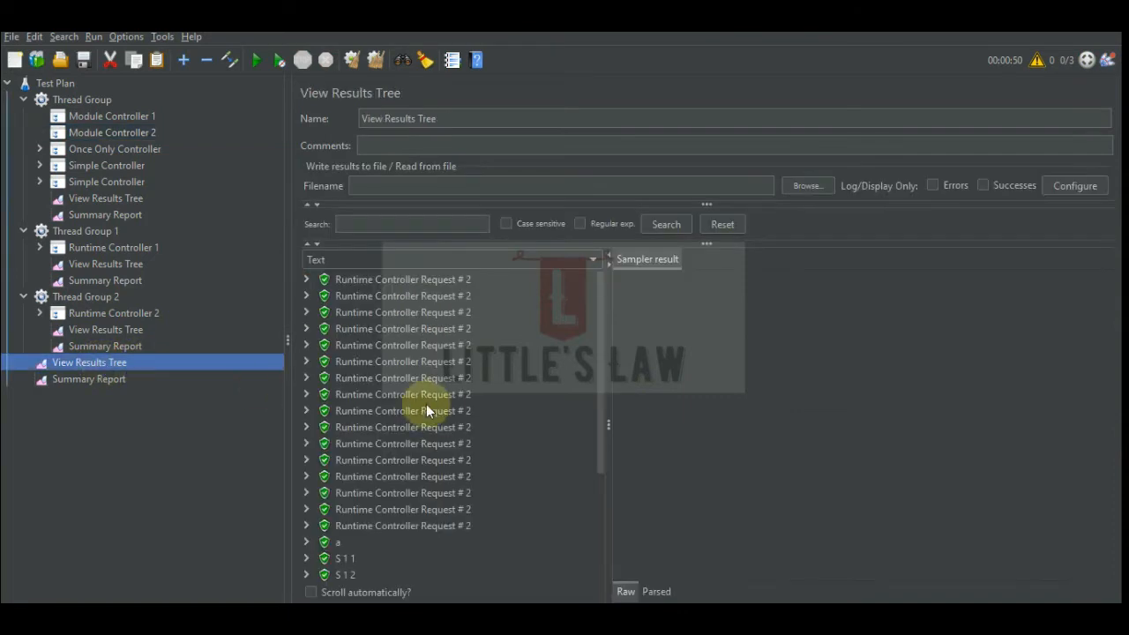
{"action": "left_click", "coordinate": [88, 198]}
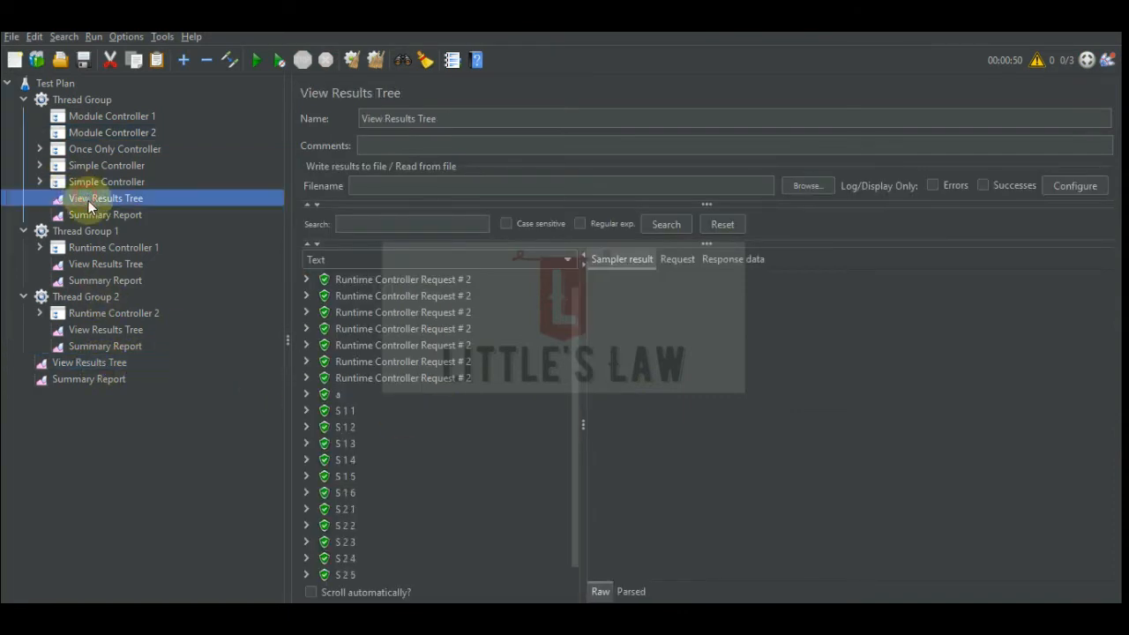
{"action": "left_click", "coordinate": [104, 265]}
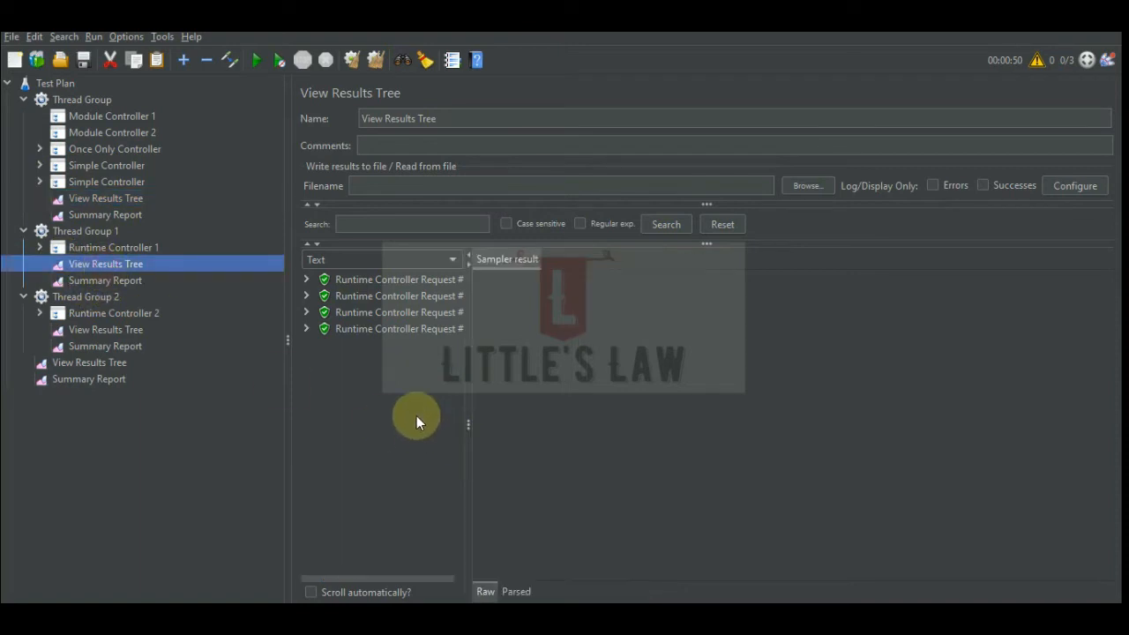
{"action": "left_click_drag", "start_coordinate": [468, 380], "coordinate": [617, 377]}
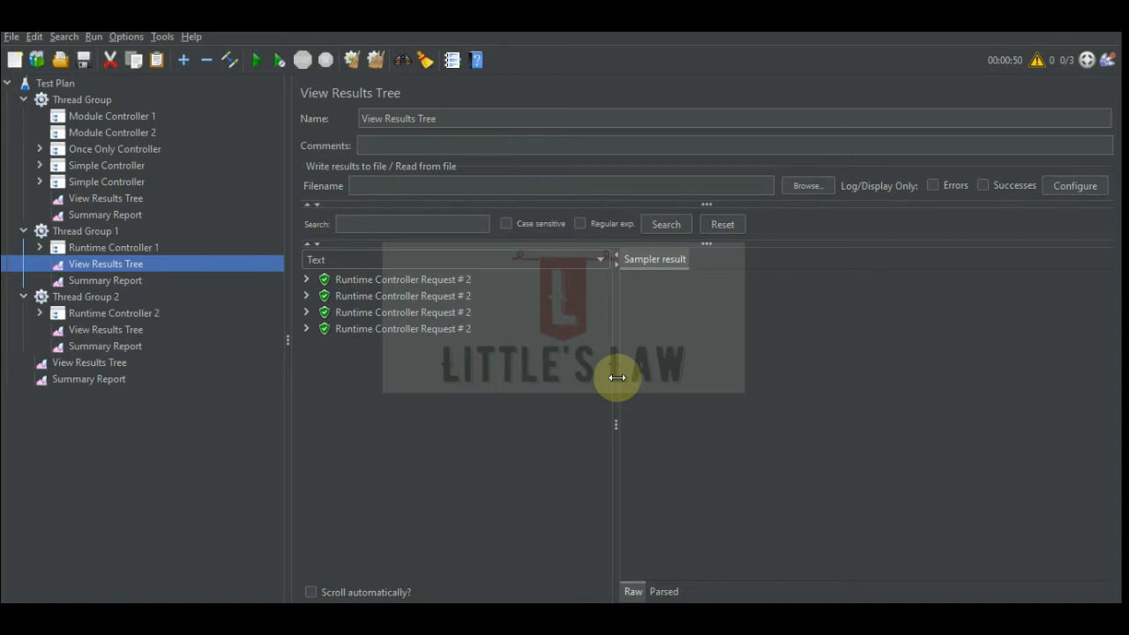
Check the requests in Thread Group 2's View Results Tree with a widened result list, and expand Runtime Controllers 1 and 2.
{"action": "left_click", "coordinate": [141, 315]}
{"action": "left_click", "coordinate": [117, 333]}
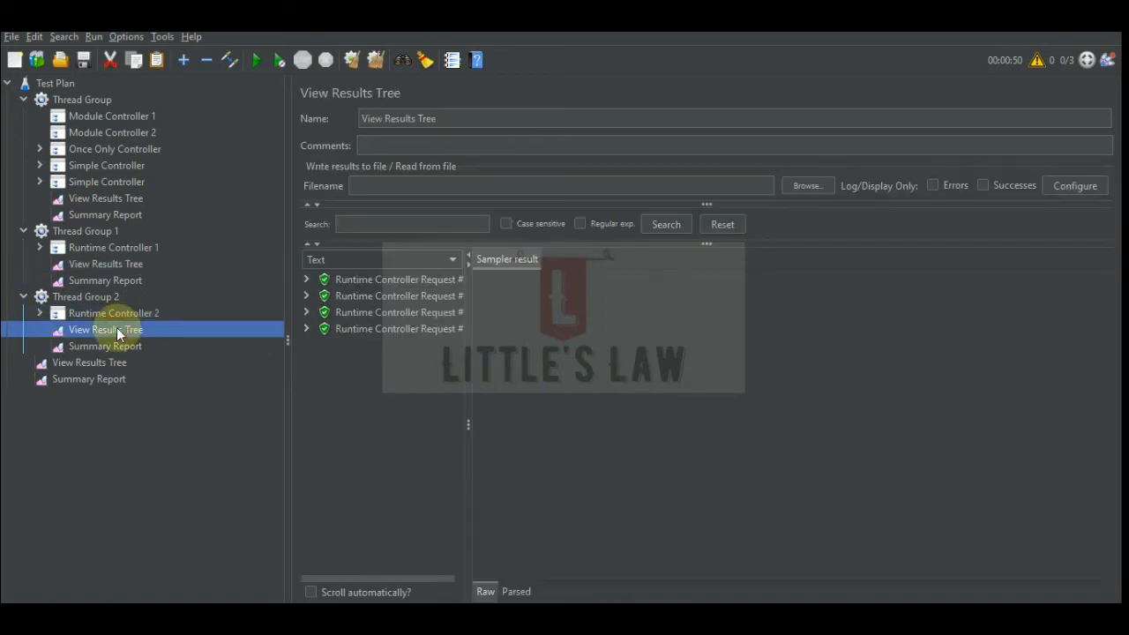
{"action": "left_click_drag", "start_coordinate": [467, 362], "coordinate": [589, 364]}
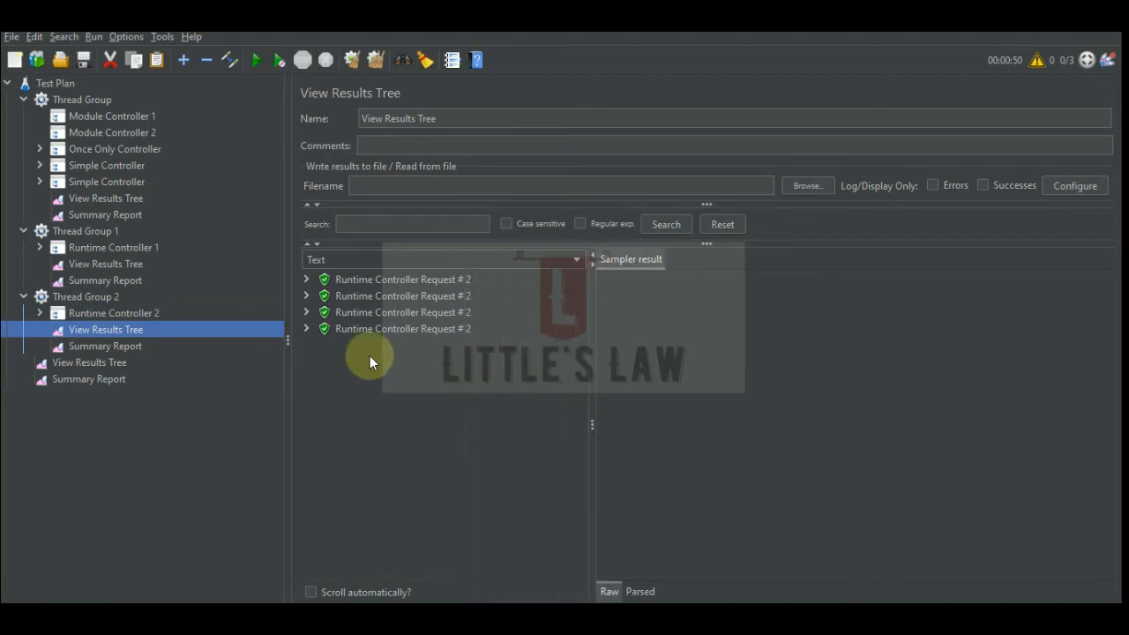
{"action": "left_click", "coordinate": [38, 249]}
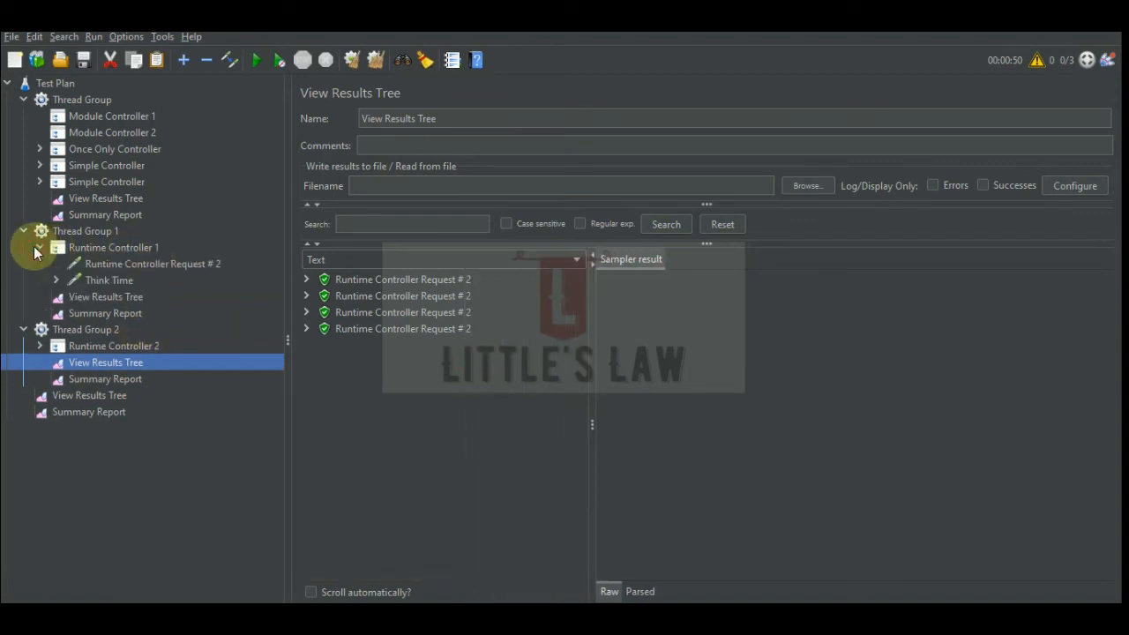
{"action": "left_click", "coordinate": [39, 346]}
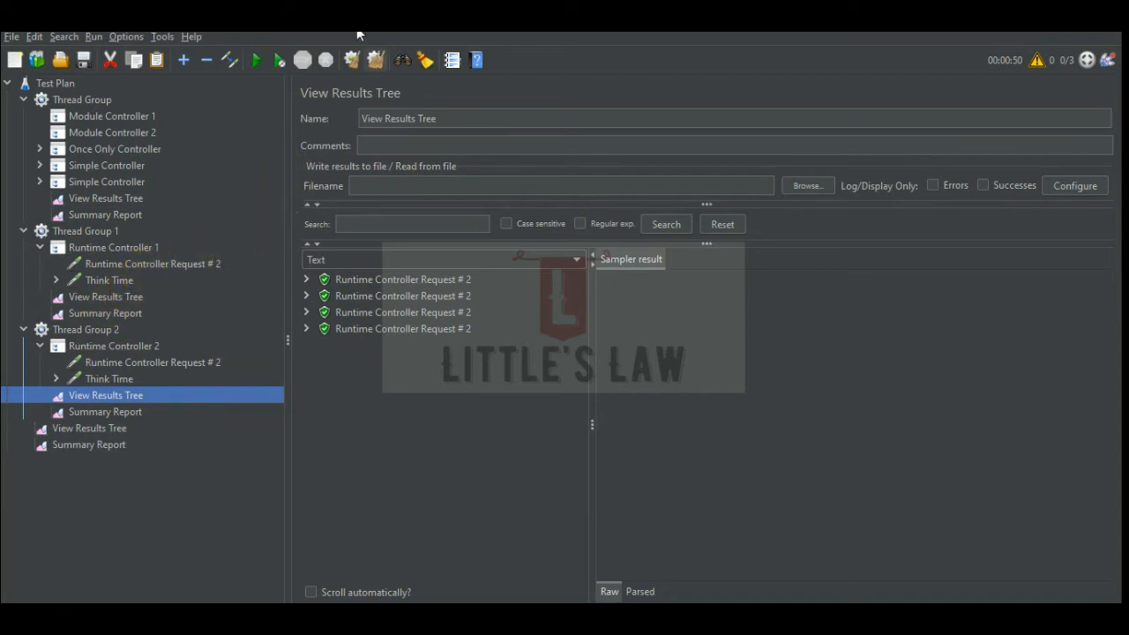
Clear all results and rename the HTTP request under Runtime Controller 1 as "Runtime Controller Request # 1".
{"action": "left_click", "coordinate": [372, 62]}
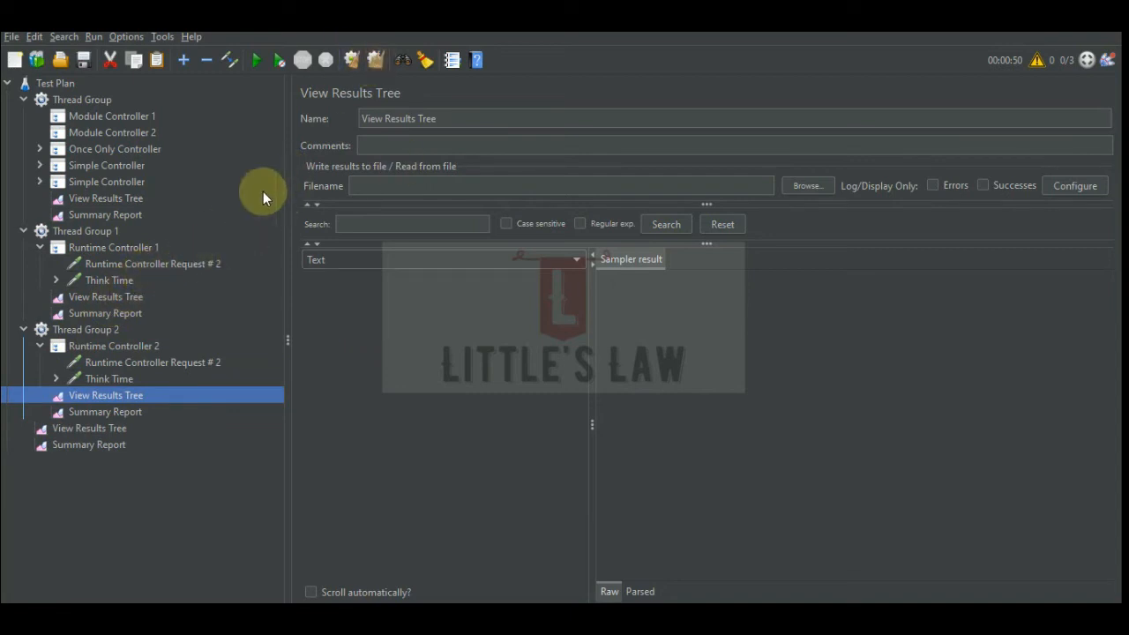
{"action": "left_click", "coordinate": [187, 264]}
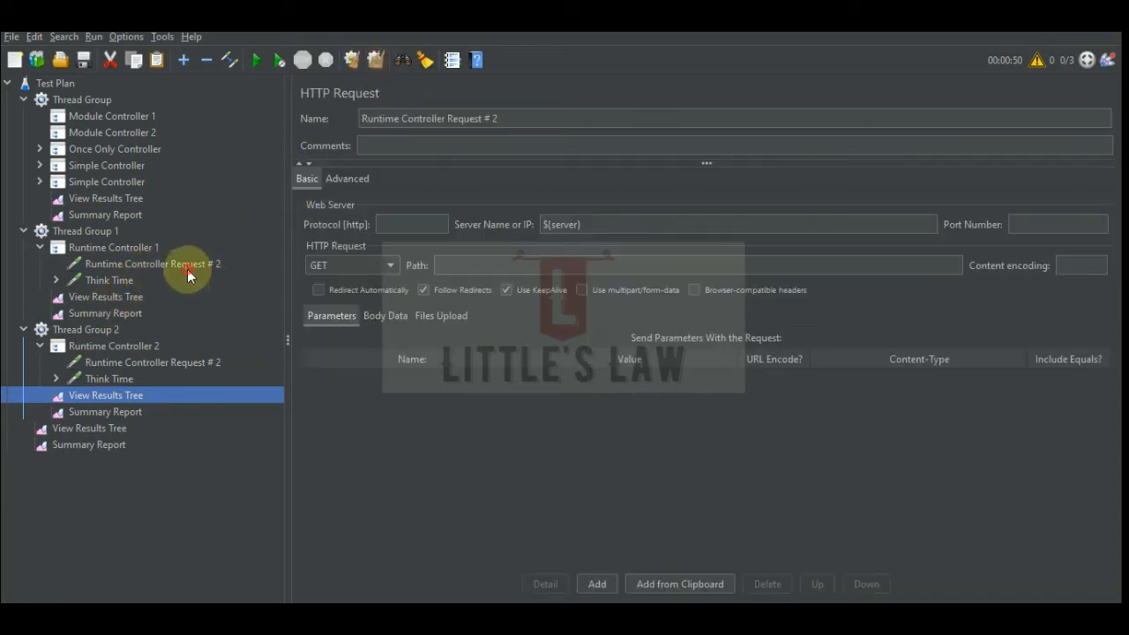
{"action": "left_click", "coordinate": [499, 118]}
{"action": "key", "text": "BackSpace"}
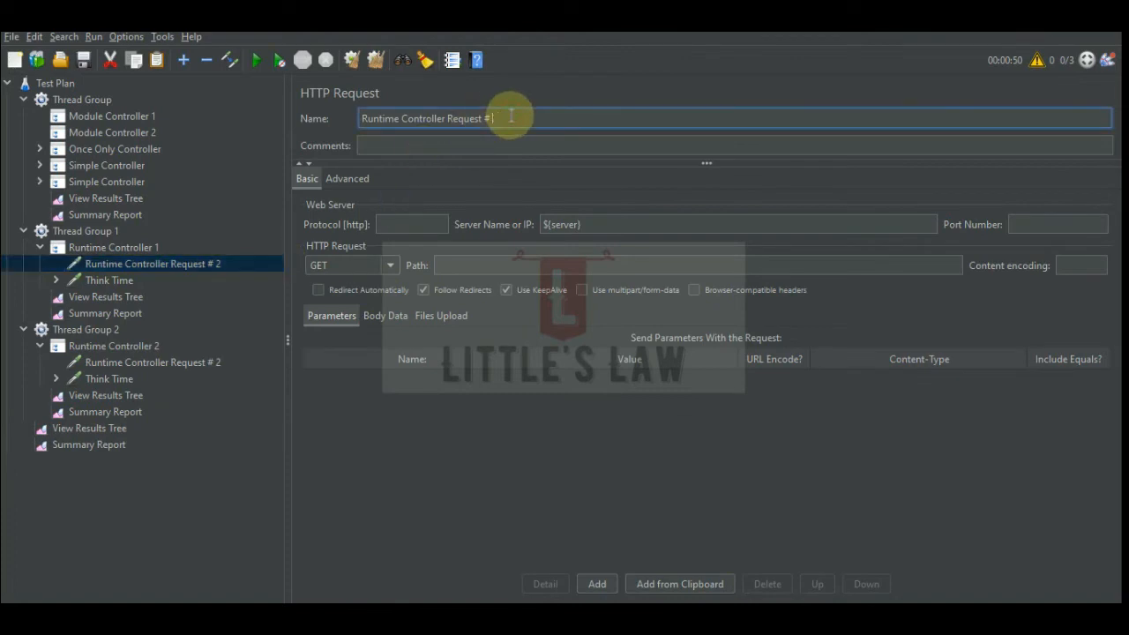
{"action": "type", "text": "1"}
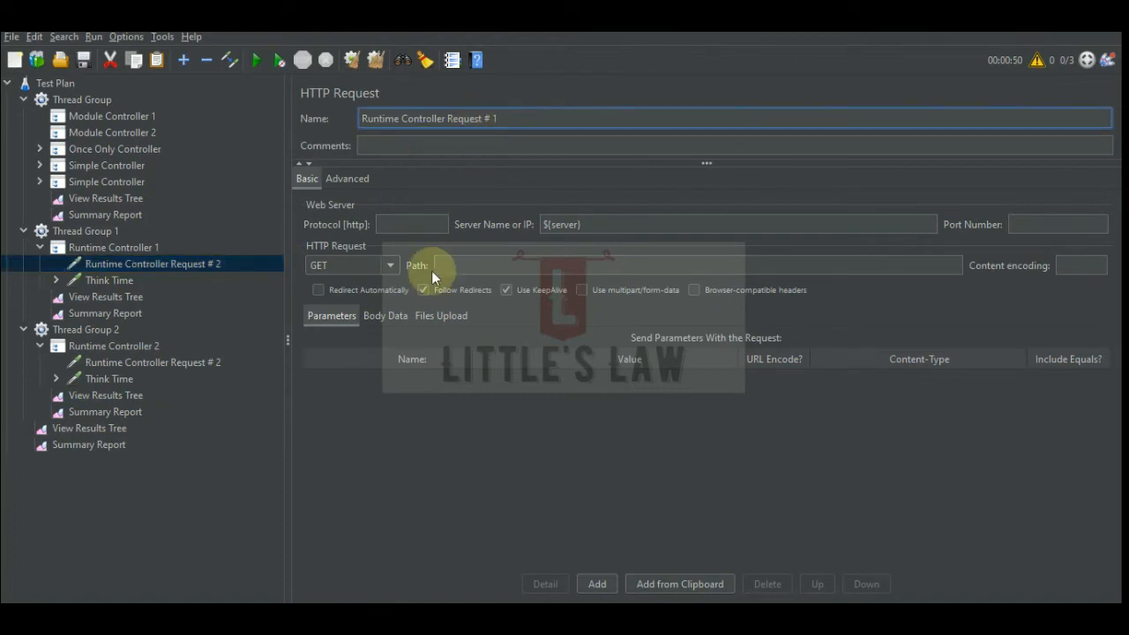
{"action": "left_click", "coordinate": [113, 358]}
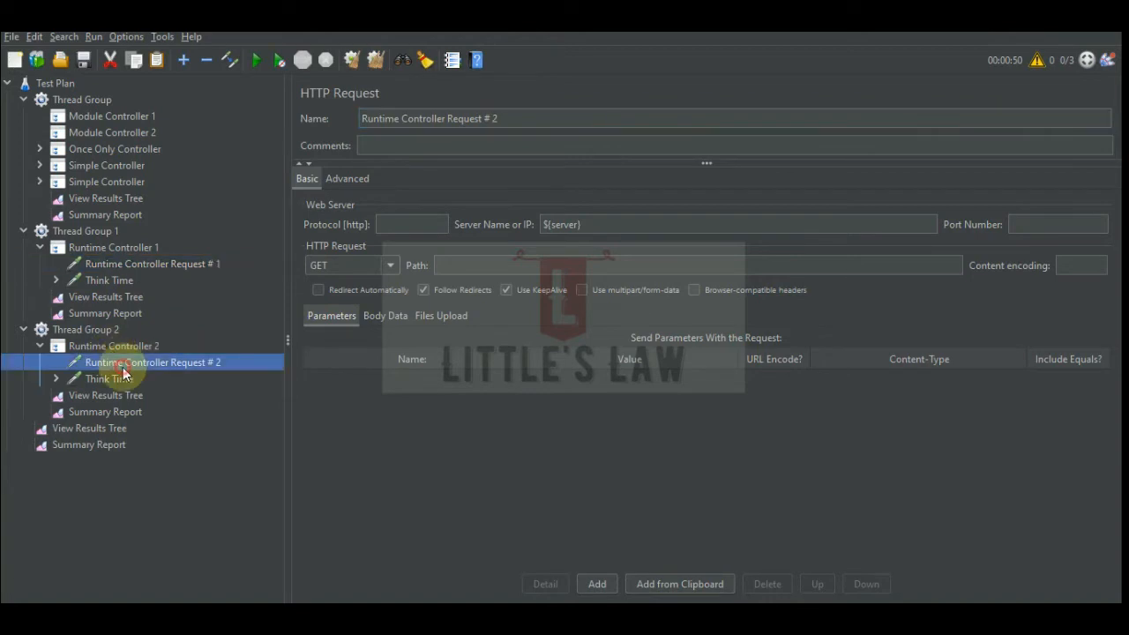
Run the test from the test-plan-level View Results Tree, check Module Controller 1's target and Thread Group 2's results, and stop the test.
{"action": "left_click", "coordinate": [90, 429]}
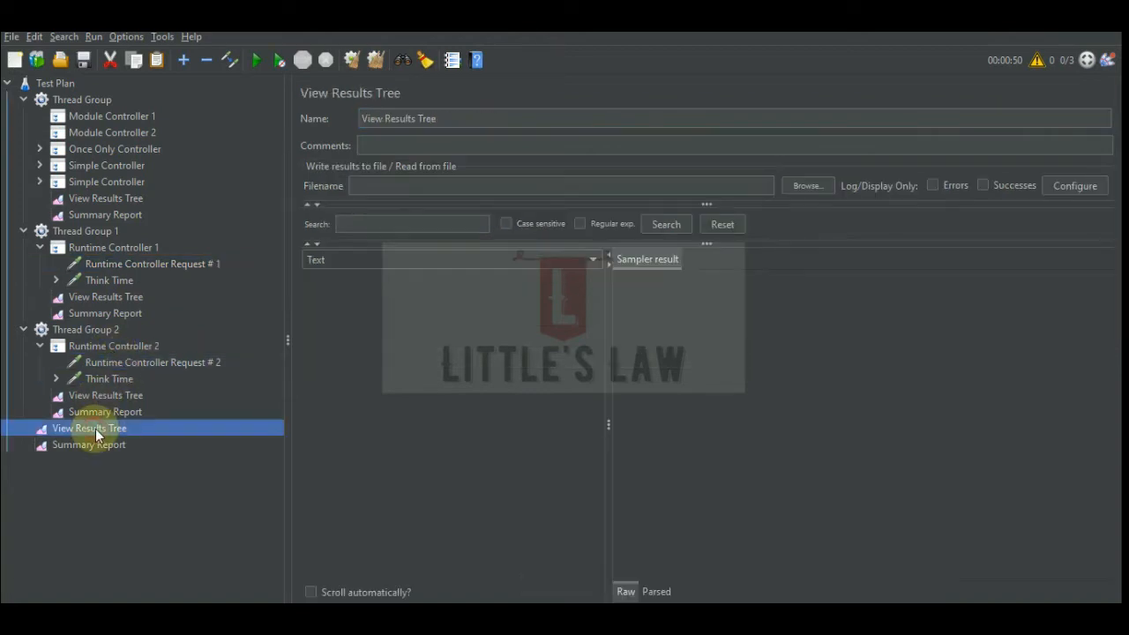
{"action": "left_click", "coordinate": [257, 59]}
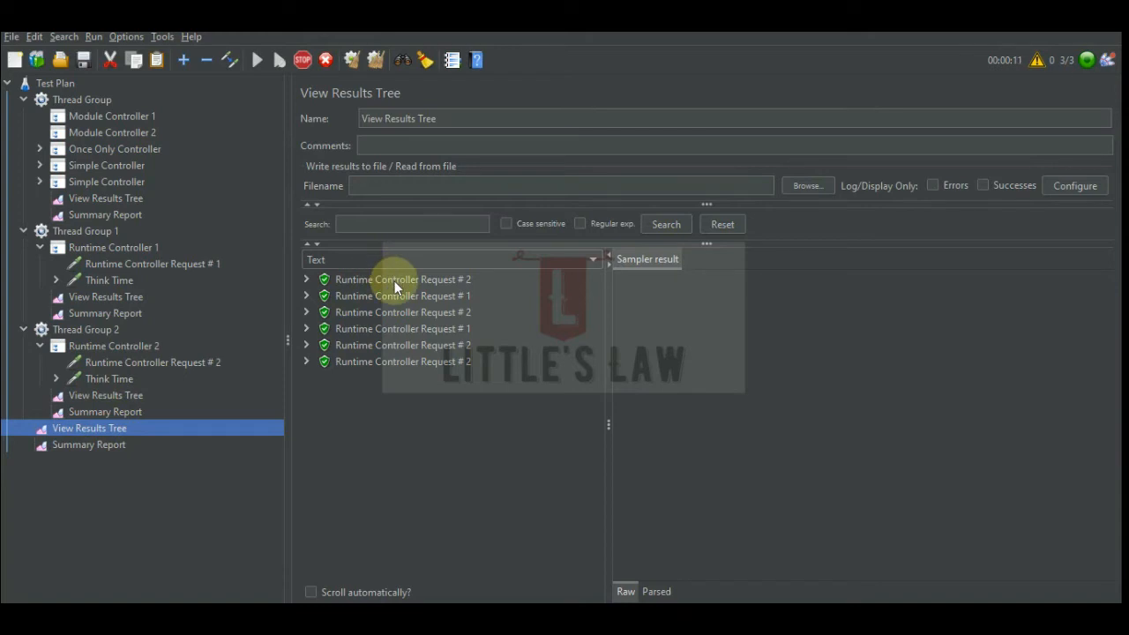
{"action": "left_click", "coordinate": [109, 117]}
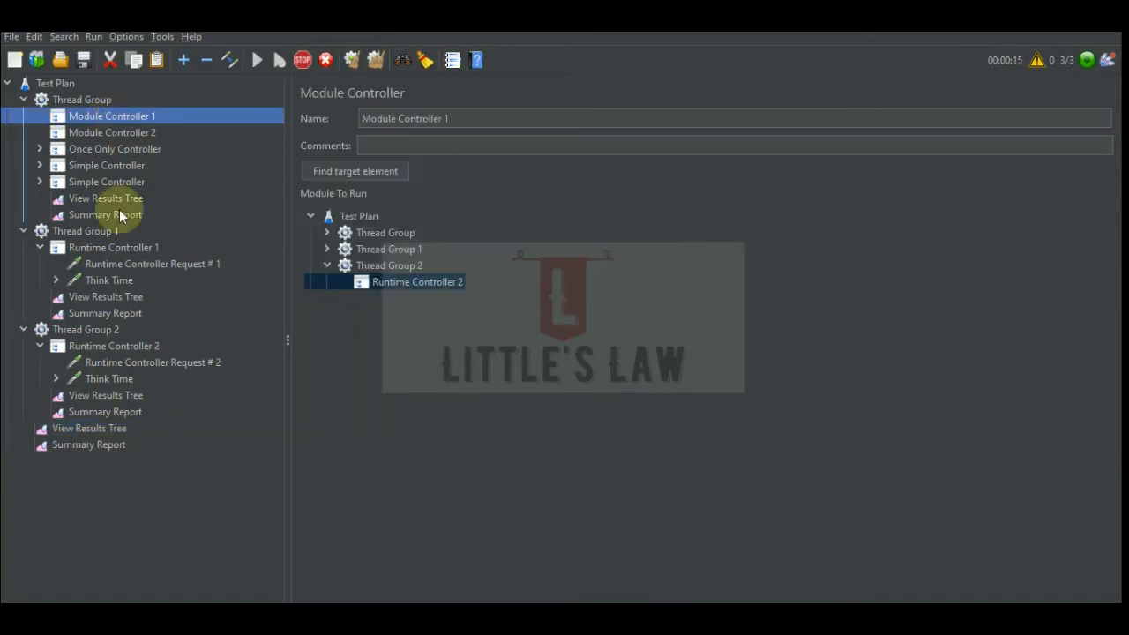
{"action": "left_click", "coordinate": [111, 399]}
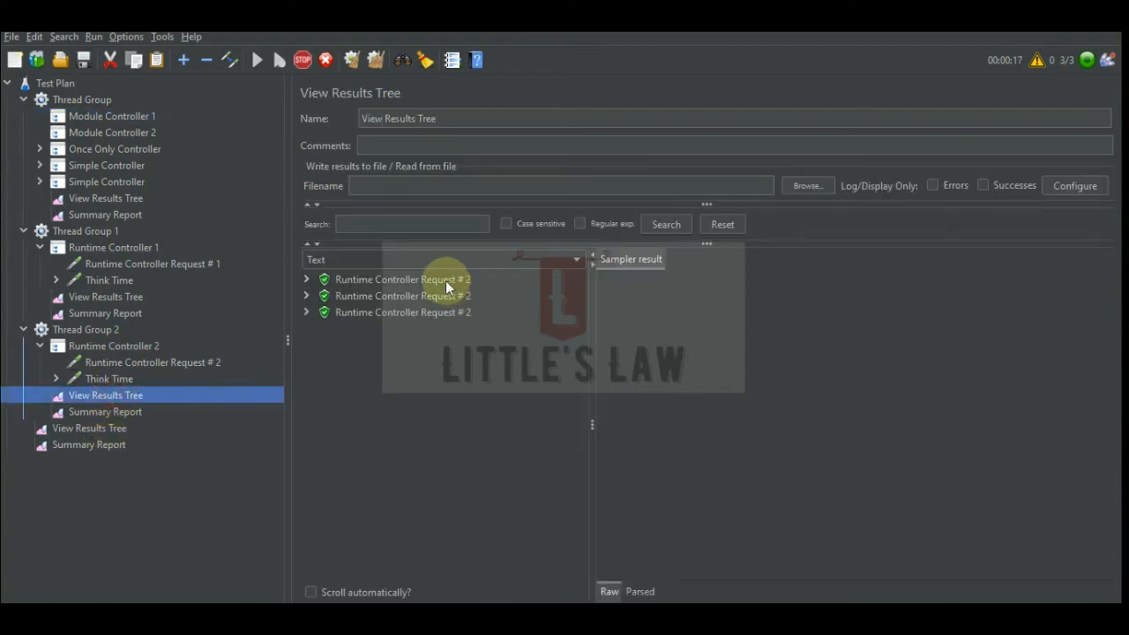
{"action": "left_click", "coordinate": [105, 426]}
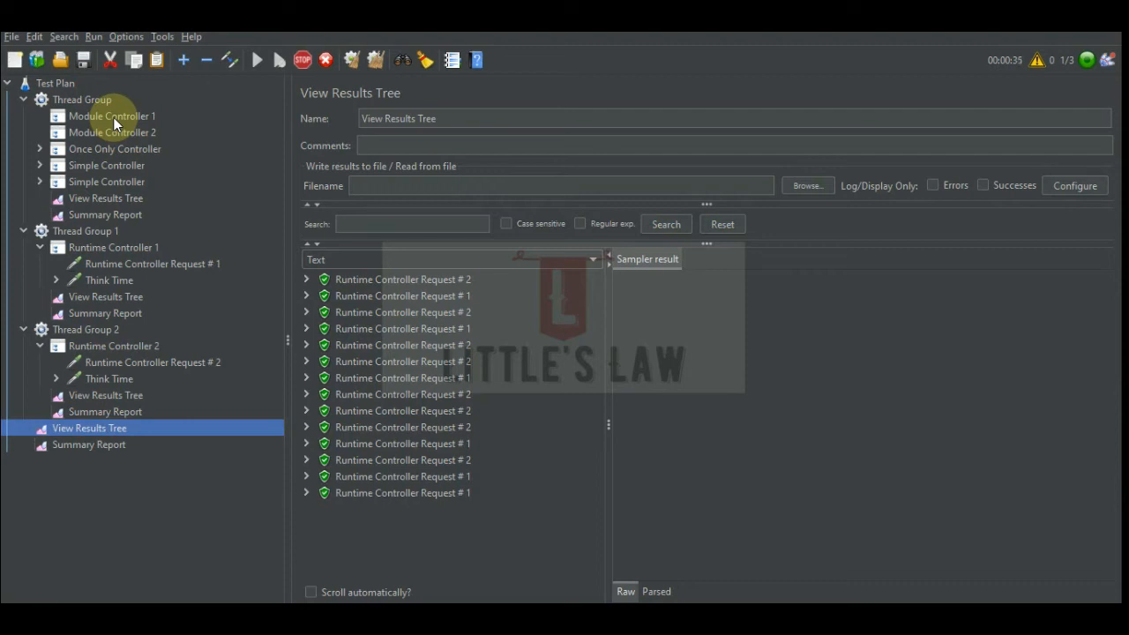
{"action": "left_click", "coordinate": [300, 59]}
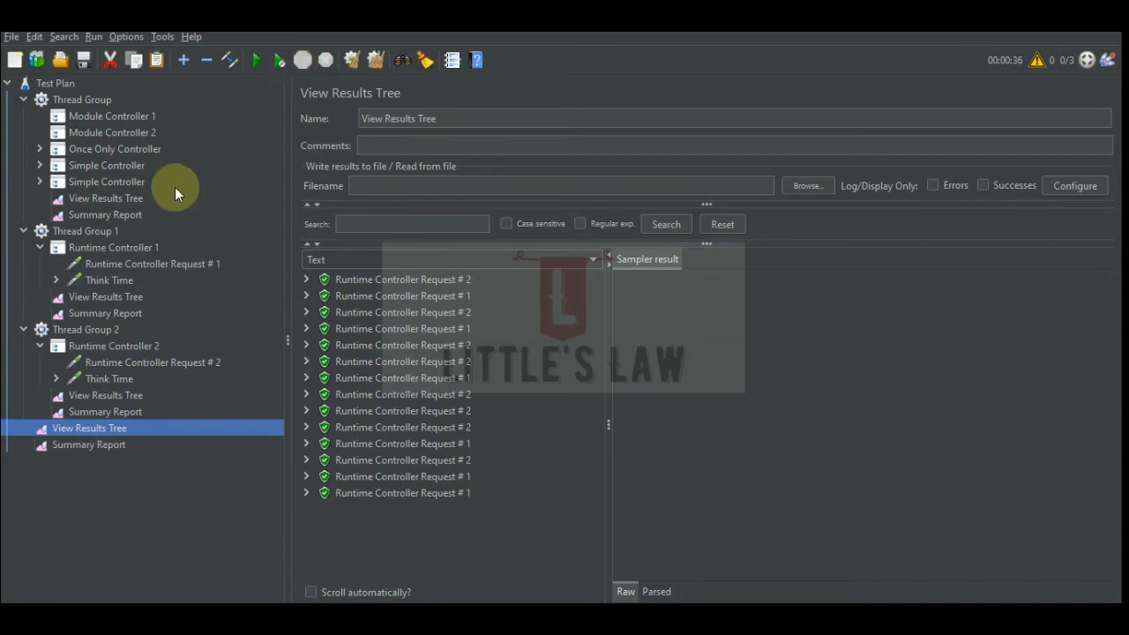
Duplicate Module Controller 2 in the first Thread Group and rename the copy as Module Controller 3.
{"action": "left_click", "coordinate": [111, 128]}
{"action": "right_click", "coordinate": [111, 128]}
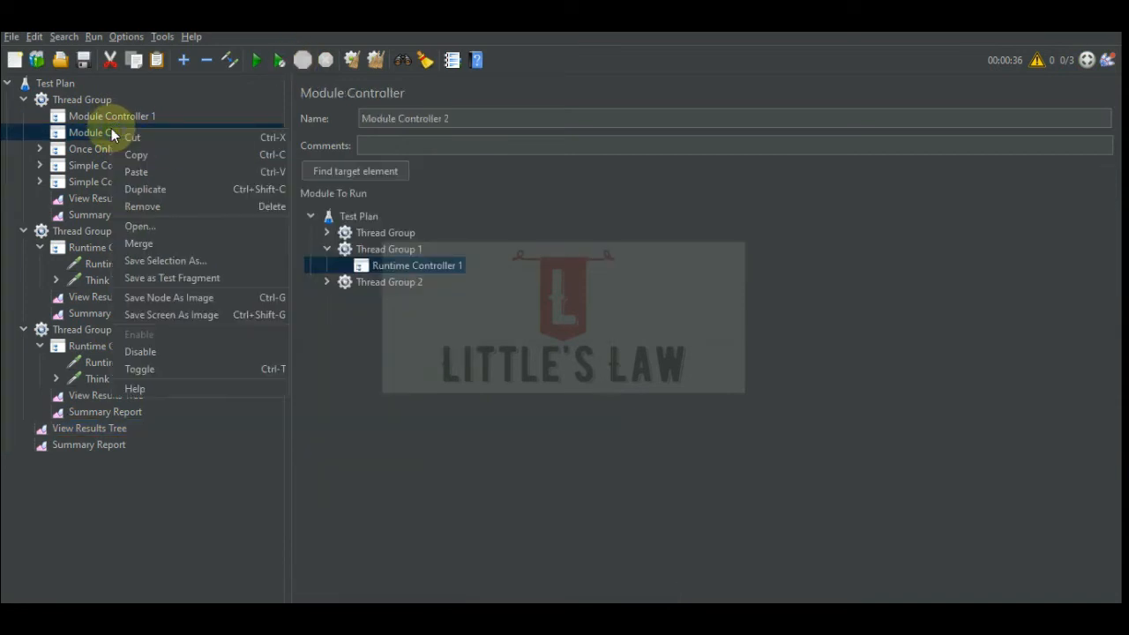
{"action": "left_click", "coordinate": [155, 189]}
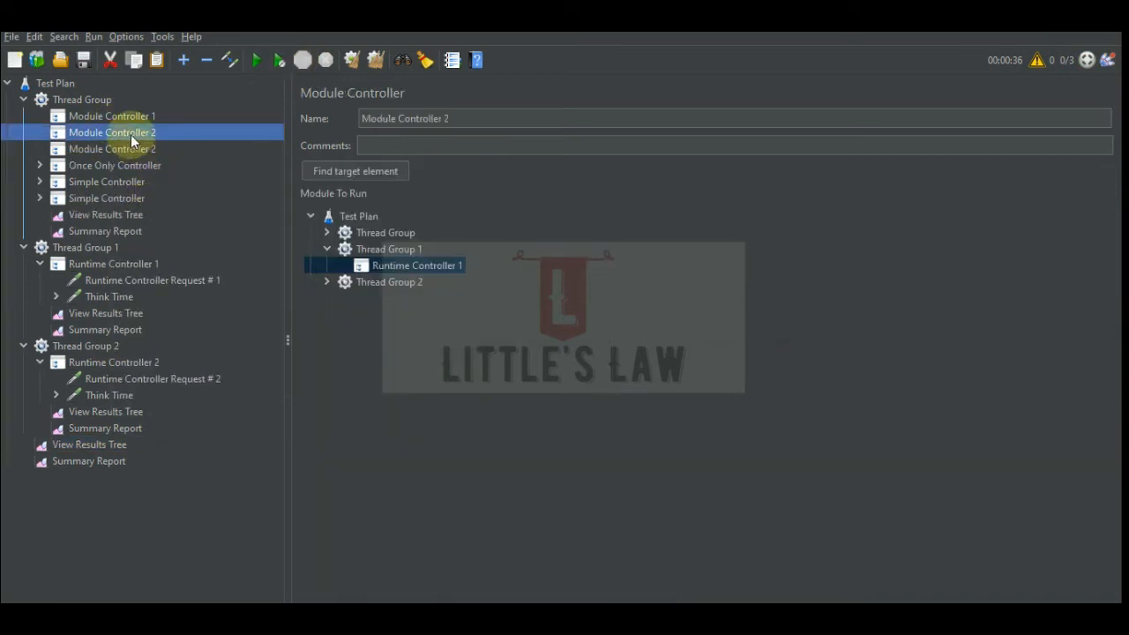
{"action": "left_click", "coordinate": [522, 124]}
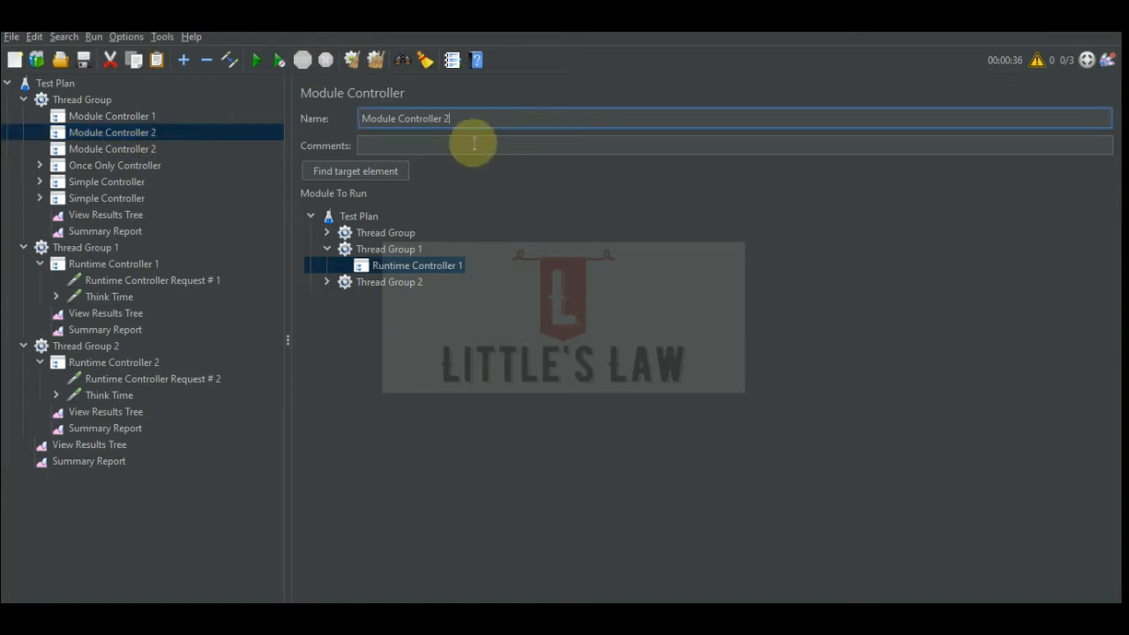
{"action": "left_click", "coordinate": [129, 148]}
{"action": "left_click", "coordinate": [464, 118]}
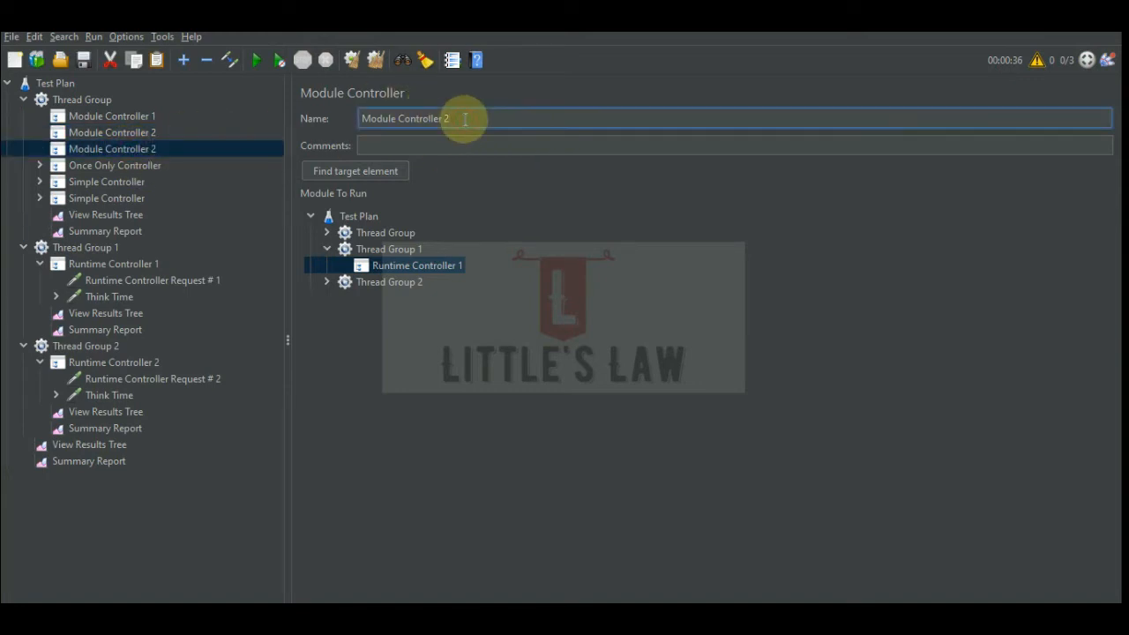
{"action": "key", "text": "BackSpace"}
{"action": "type", "text": "3"}
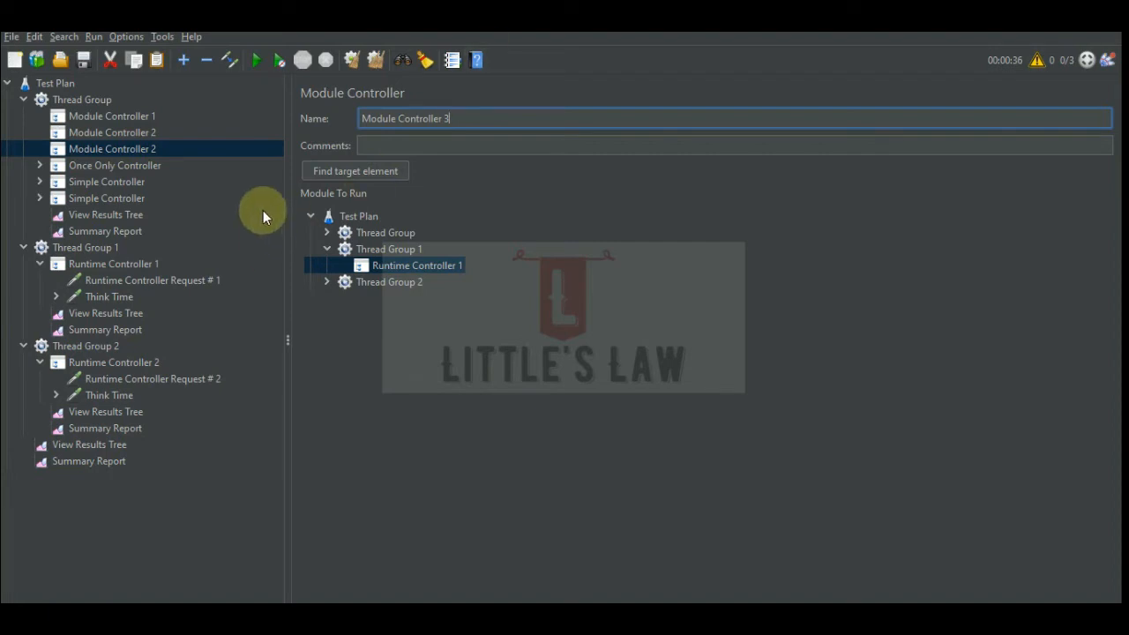
{"action": "left_click", "coordinate": [105, 166]}
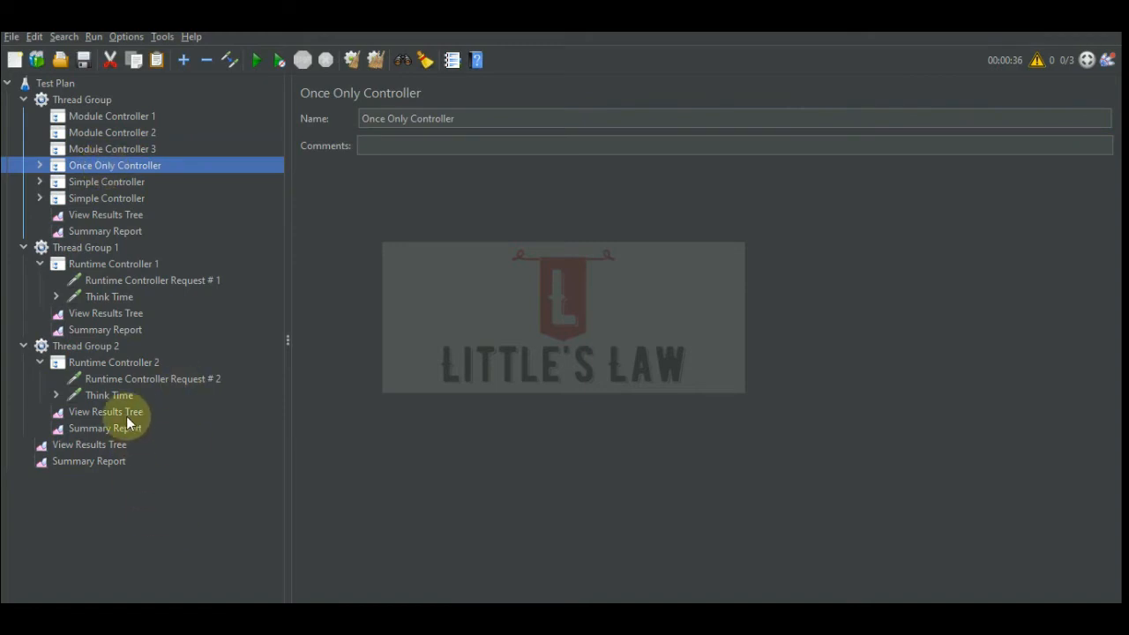
{"action": "left_click", "coordinate": [97, 350]}
{"action": "right_click", "coordinate": [97, 348]}
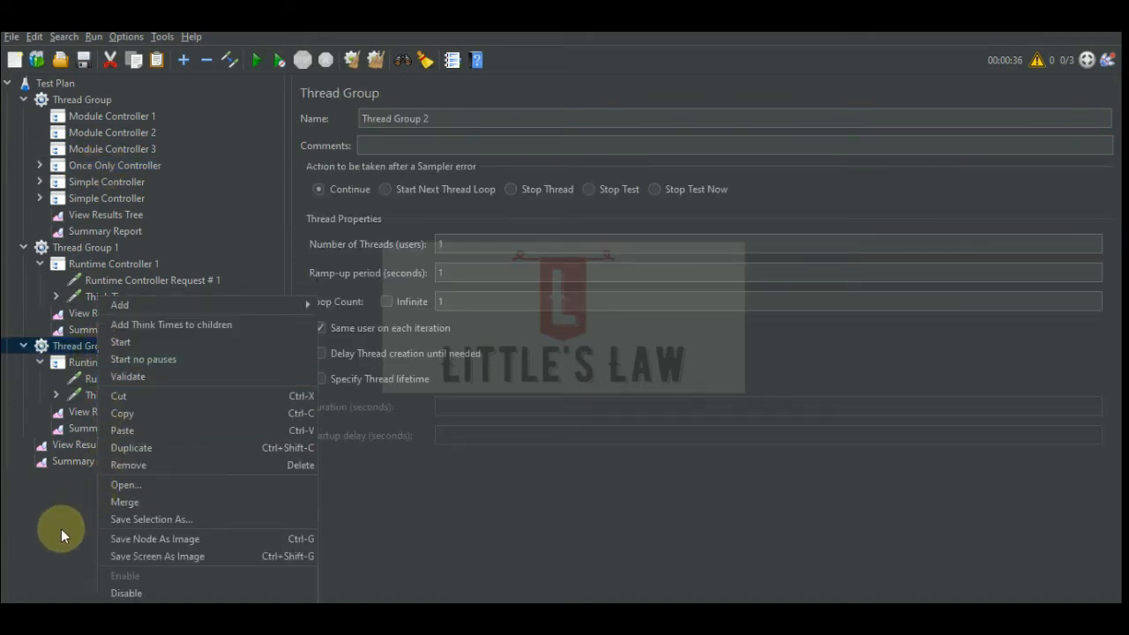
{"action": "left_click", "coordinate": [61, 528]}
Duplicate Runtime Controller 2 in Thread Group 2 and rename the copy as Runtime Controller 3.
{"action": "left_click", "coordinate": [103, 363]}
{"action": "right_click", "coordinate": [103, 362]}
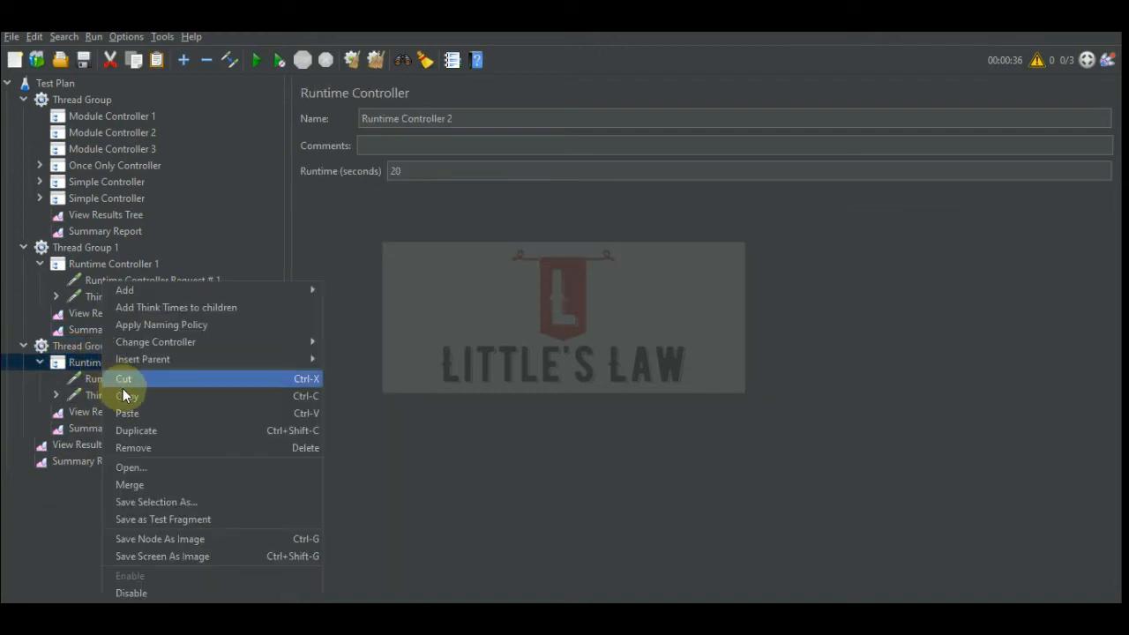
{"action": "left_click", "coordinate": [161, 438]}
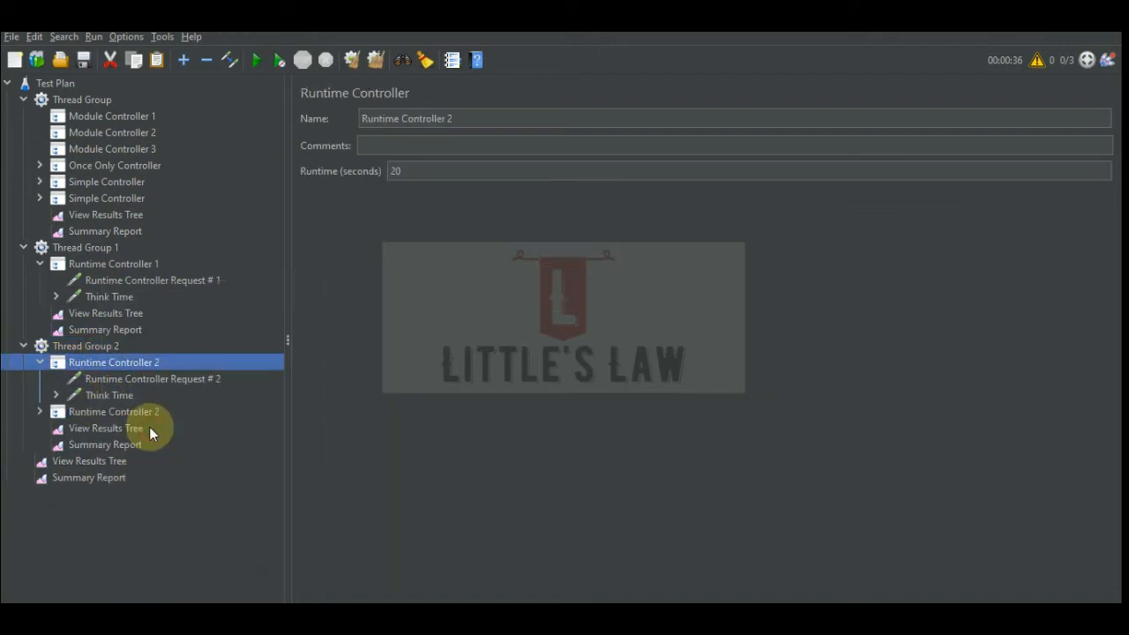
{"action": "left_click", "coordinate": [39, 415]}
{"action": "left_click", "coordinate": [116, 412]}
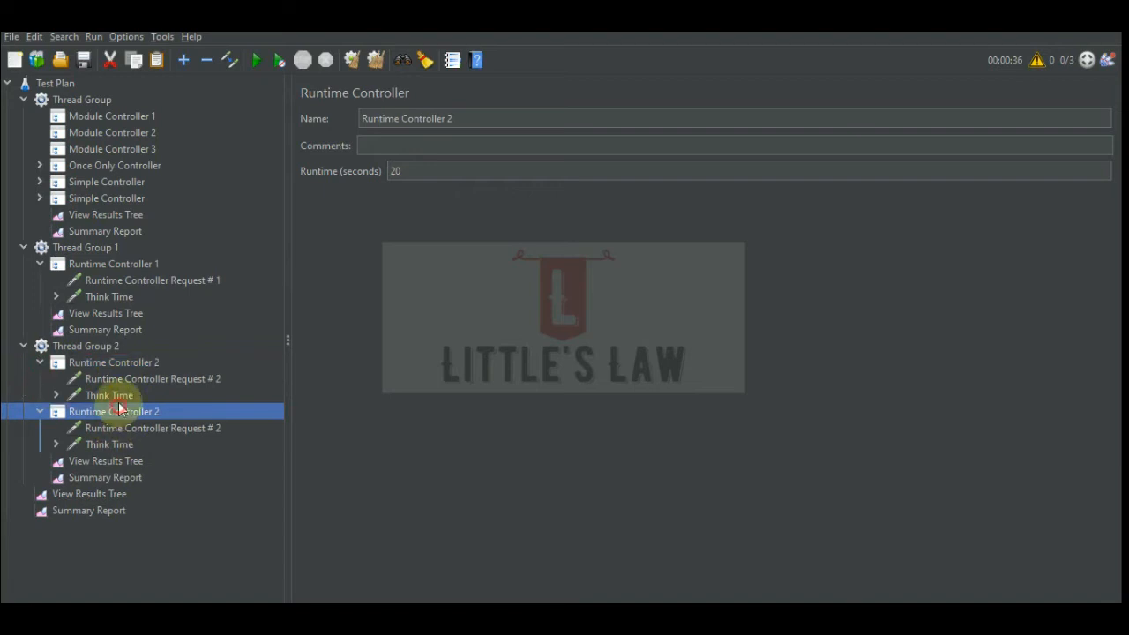
{"action": "left_click", "coordinate": [491, 111]}
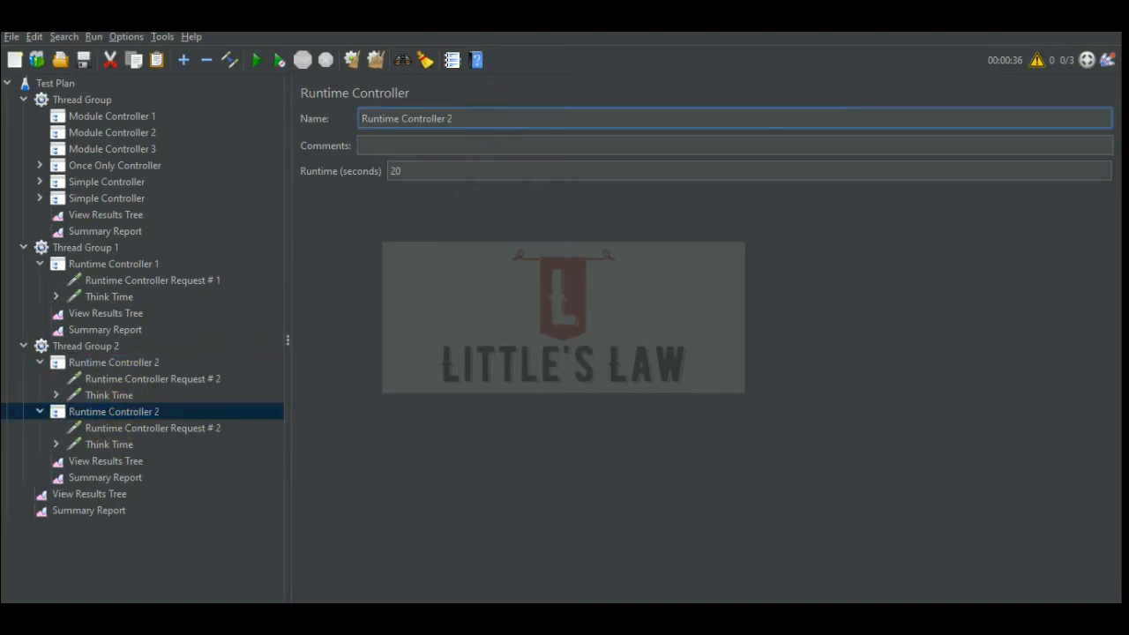
{"action": "left_click", "coordinate": [486, 117]}
{"action": "key", "text": "BackSpace"}
{"action": "type", "text": "3"}
Rename the HTTP request under Runtime Controller 3 as "Runtime Controller Request # 3".
{"action": "left_click", "coordinate": [192, 433]}
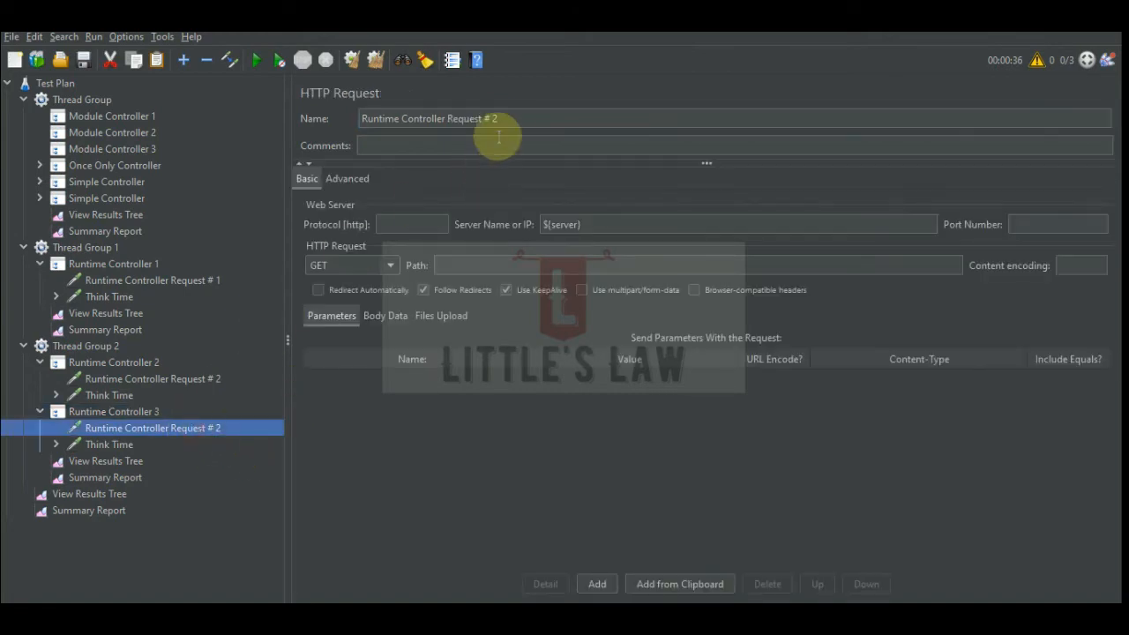
{"action": "left_click", "coordinate": [519, 119]}
{"action": "key", "text": "BackSpace"}
{"action": "type", "text": "3"}
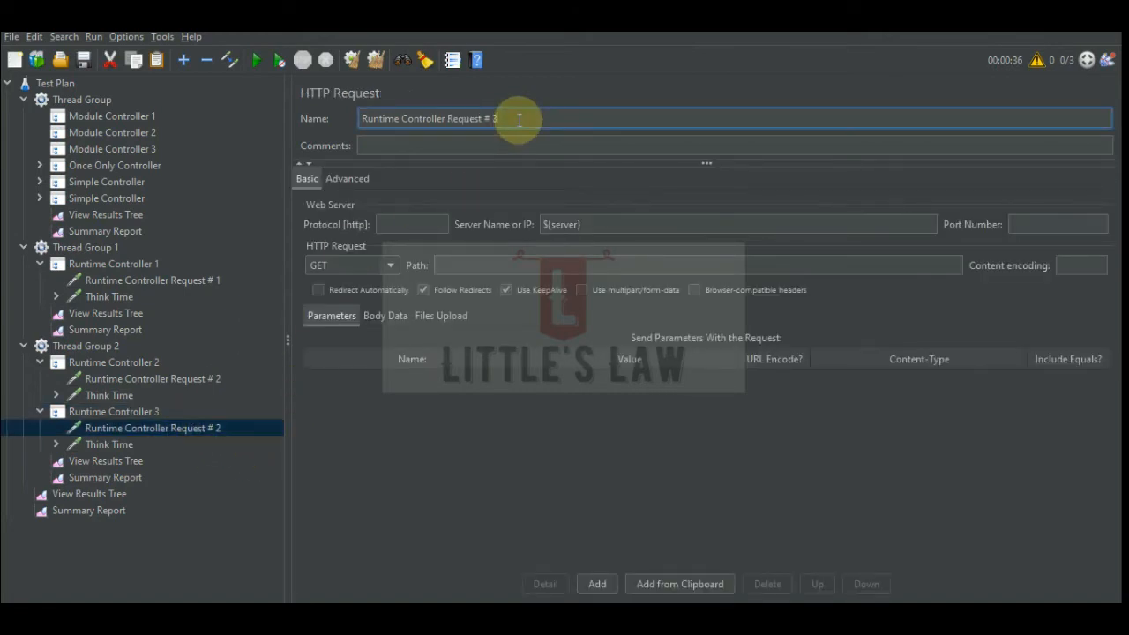
Set Module Controller 3 to run Runtime Controller 3 from Thread Group 2, and check the target modules of all three Module Controllers.
{"action": "left_click", "coordinate": [126, 154]}
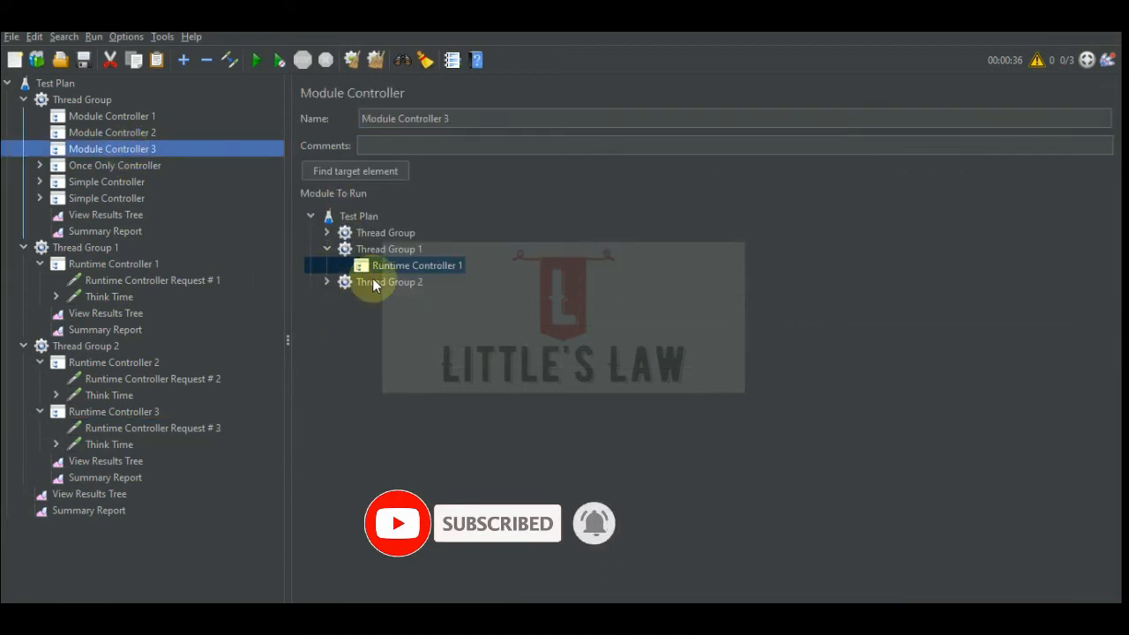
{"action": "left_click", "coordinate": [327, 281]}
{"action": "left_click", "coordinate": [406, 316]}
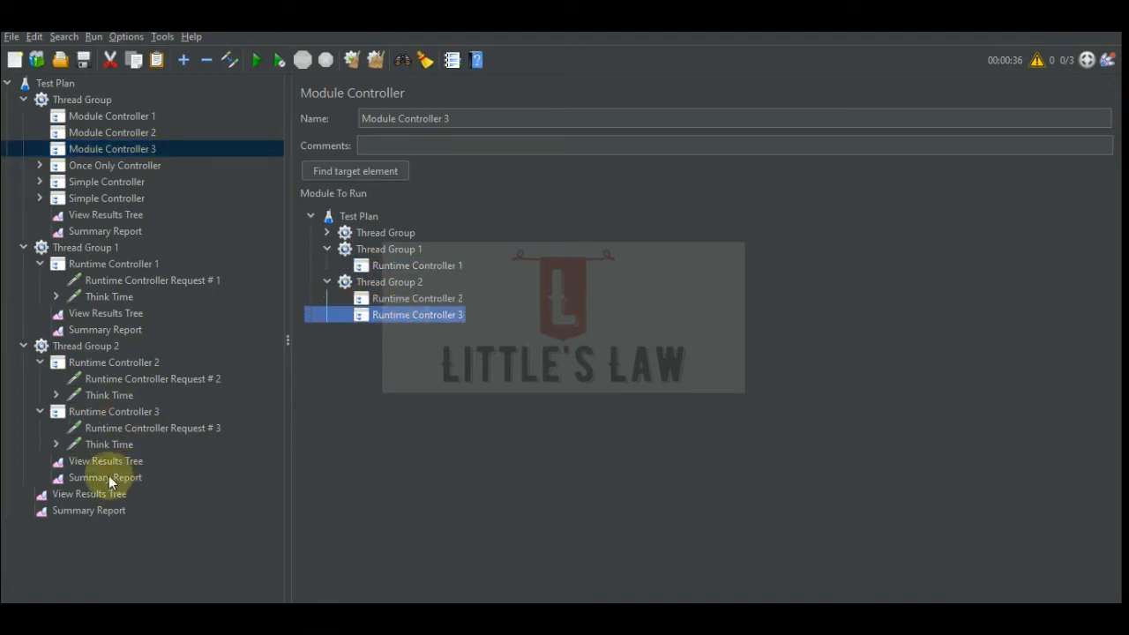
{"action": "left_click", "coordinate": [111, 116]}
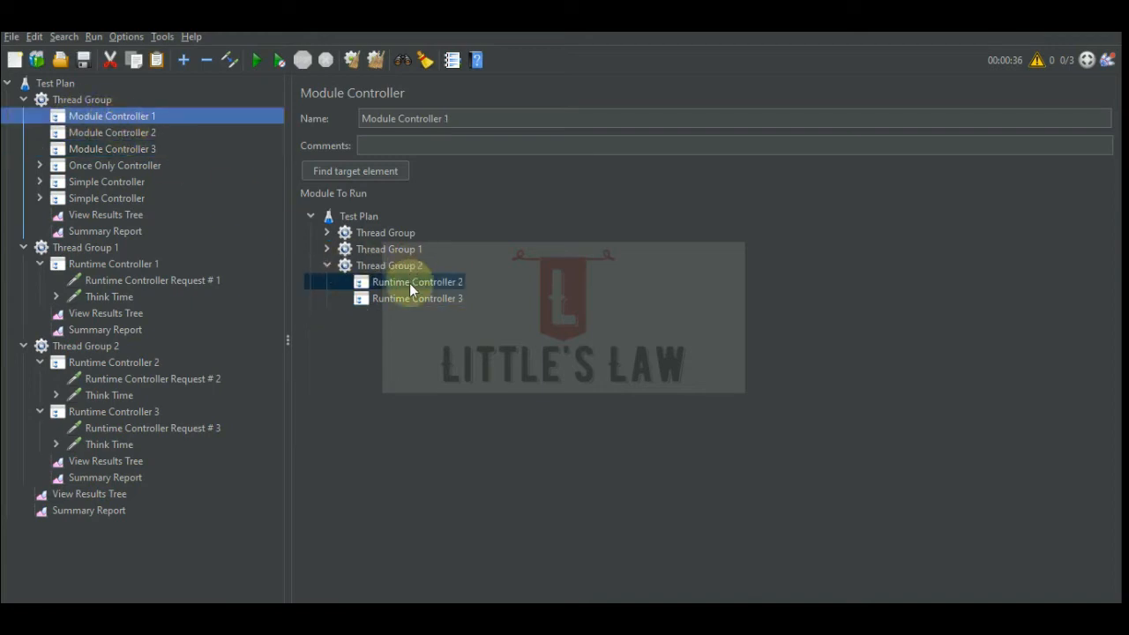
{"action": "left_click", "coordinate": [140, 132]}
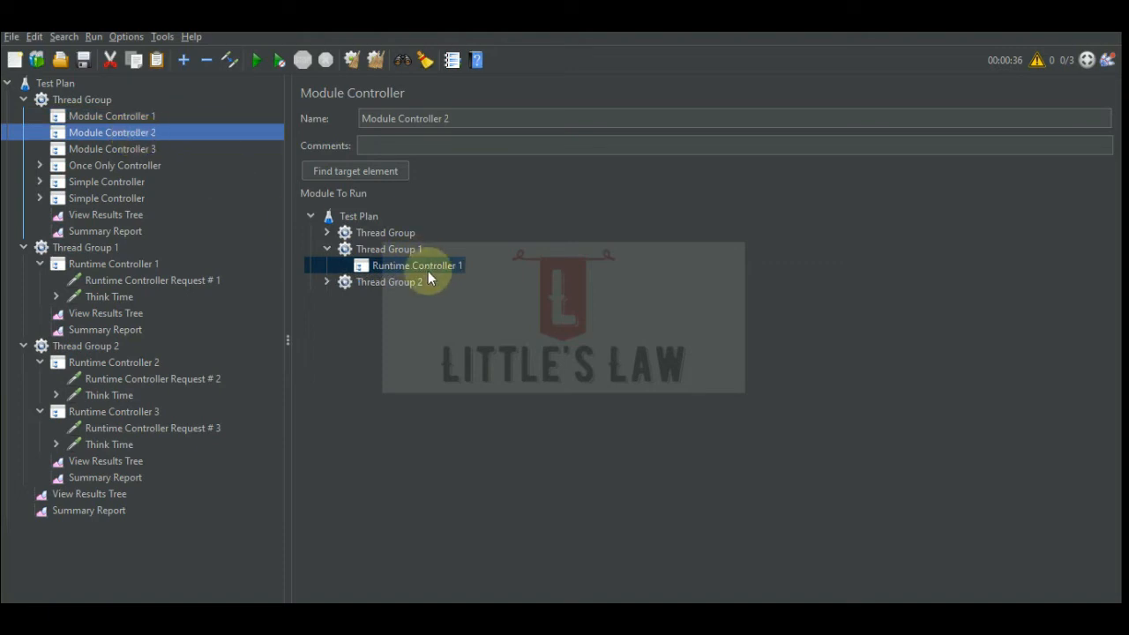
{"action": "left_click", "coordinate": [113, 148]}
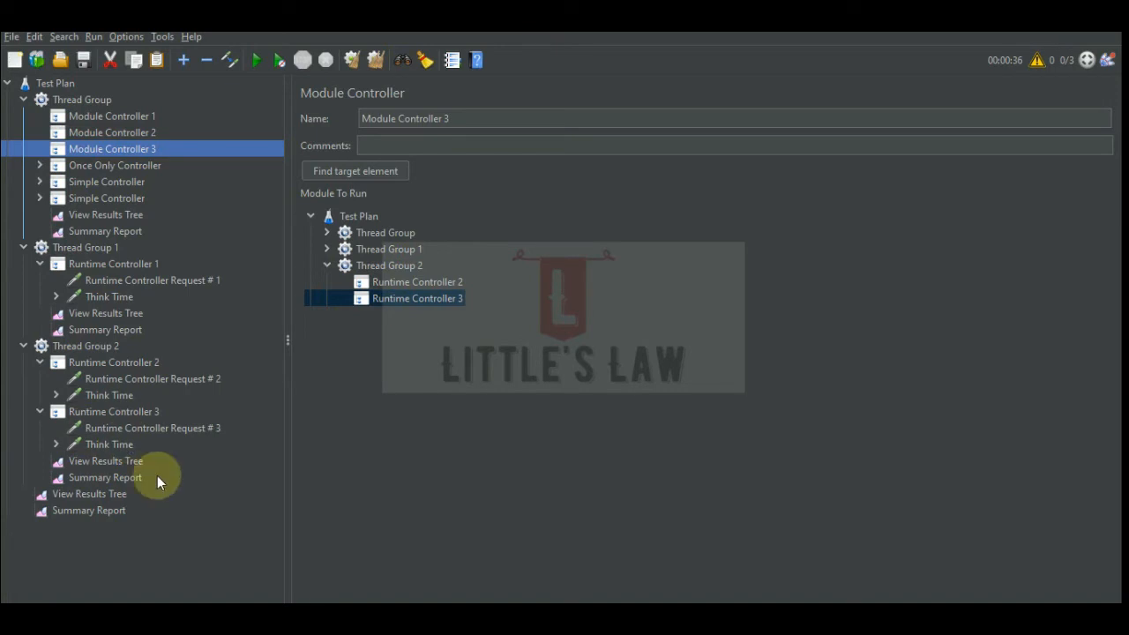
Clear all results and start the test with the test-plan-level View Results Tree open.
{"action": "left_click", "coordinate": [97, 494]}
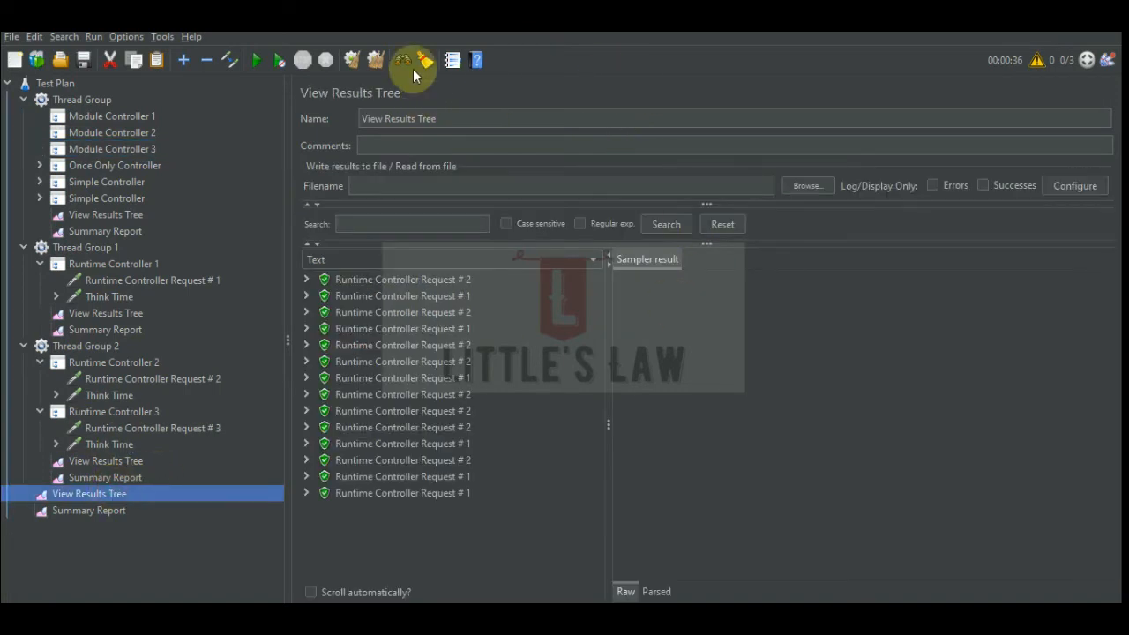
{"action": "left_click", "coordinate": [376, 60]}
{"action": "left_click", "coordinate": [257, 60]}
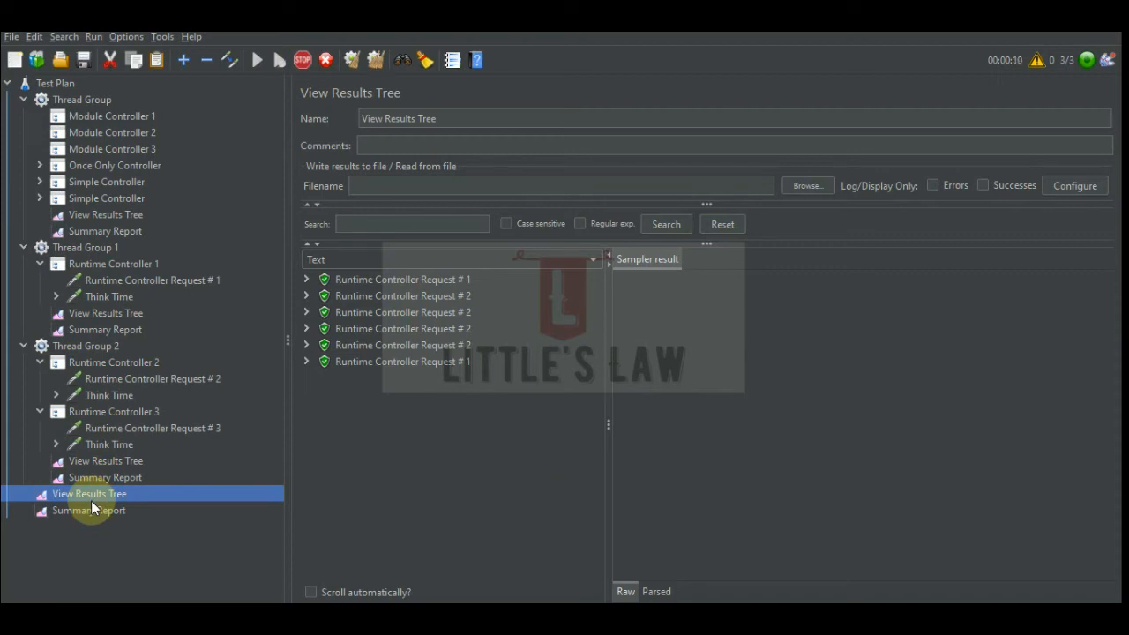
Stop the test and check Module Controller 3's target element and the HTTP request inside Runtime Controller 3.
{"action": "left_click", "coordinate": [301, 62]}
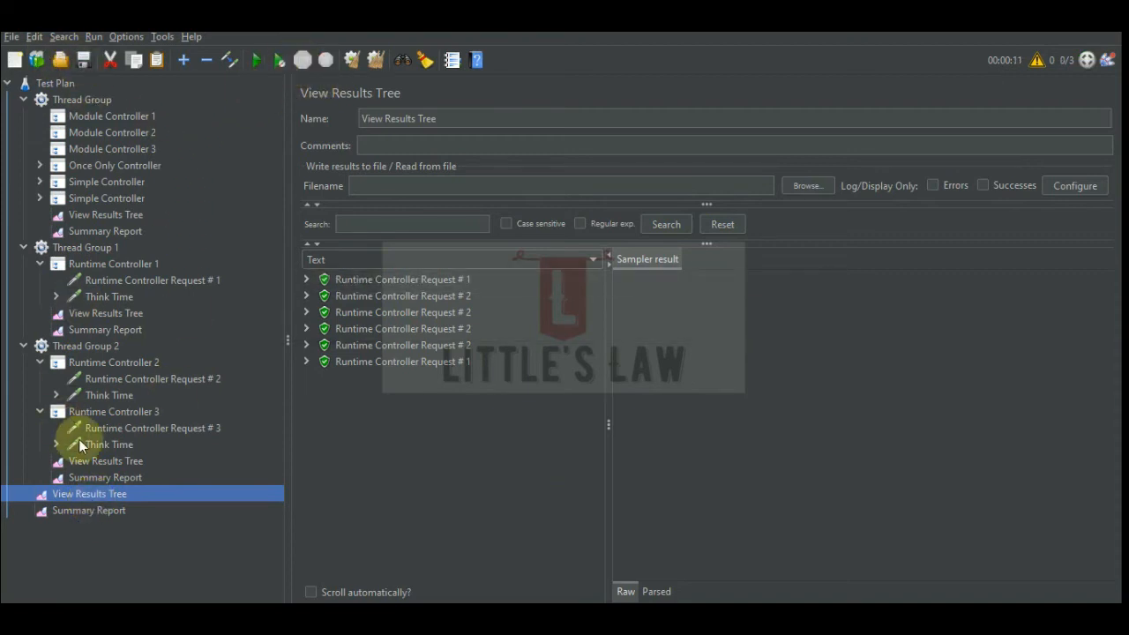
{"action": "left_click", "coordinate": [119, 430]}
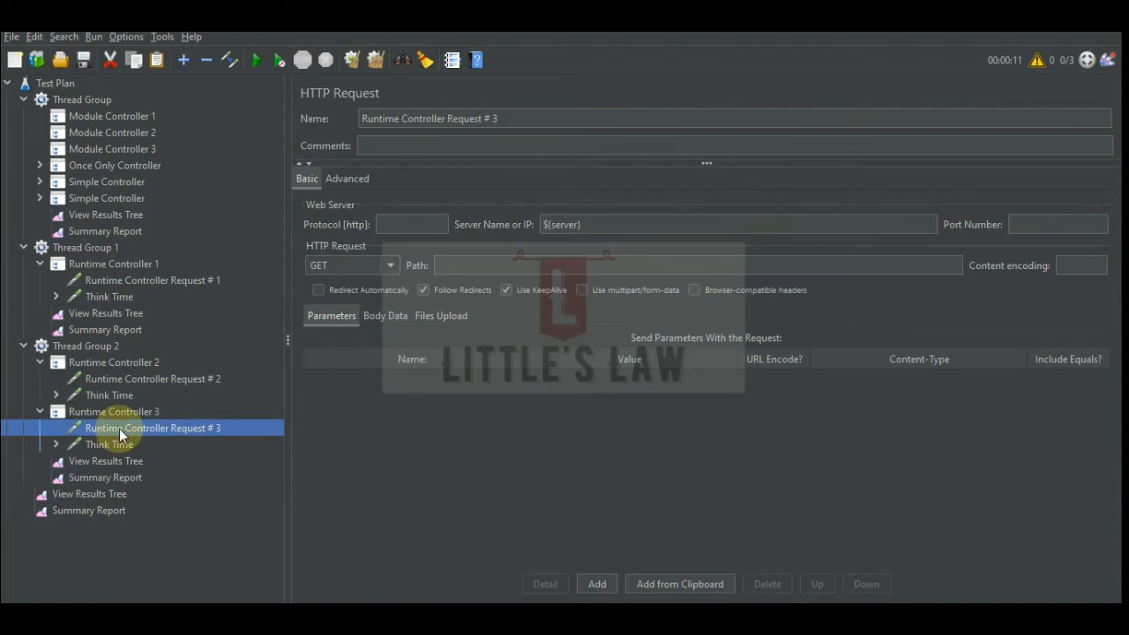
{"action": "left_click", "coordinate": [116, 150]}
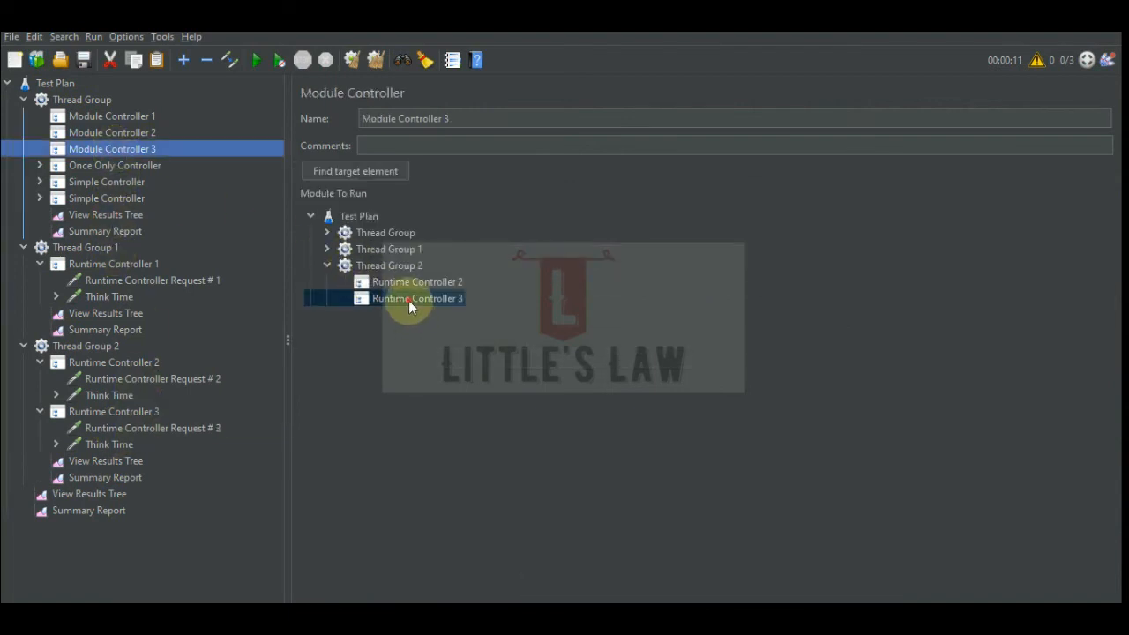
{"action": "left_click", "coordinate": [335, 170]}
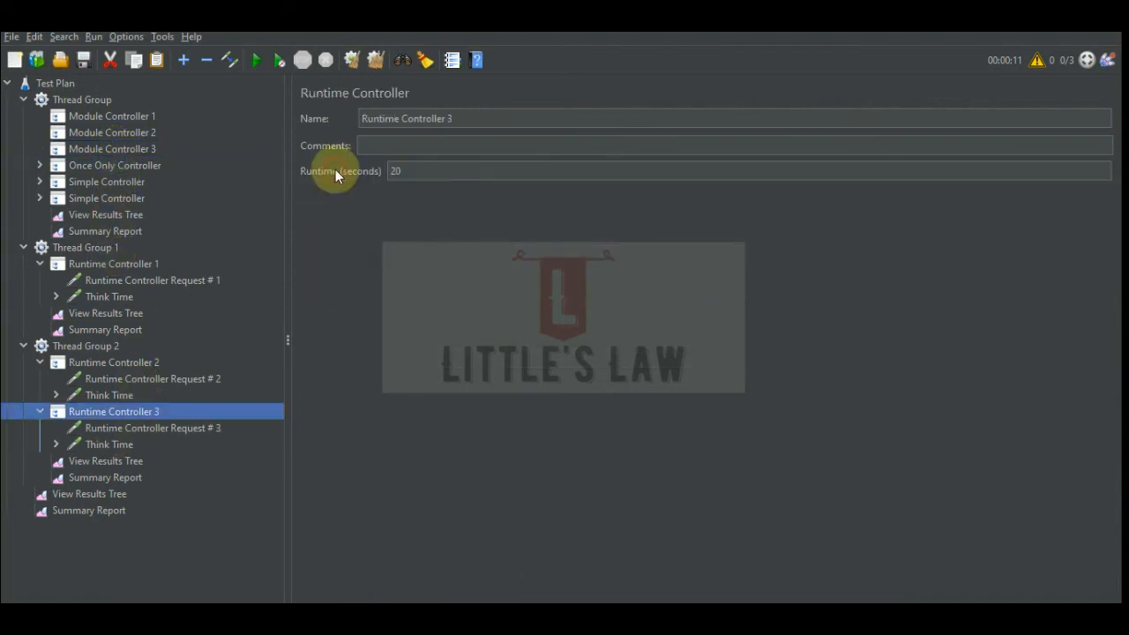
{"action": "left_click", "coordinate": [164, 432]}
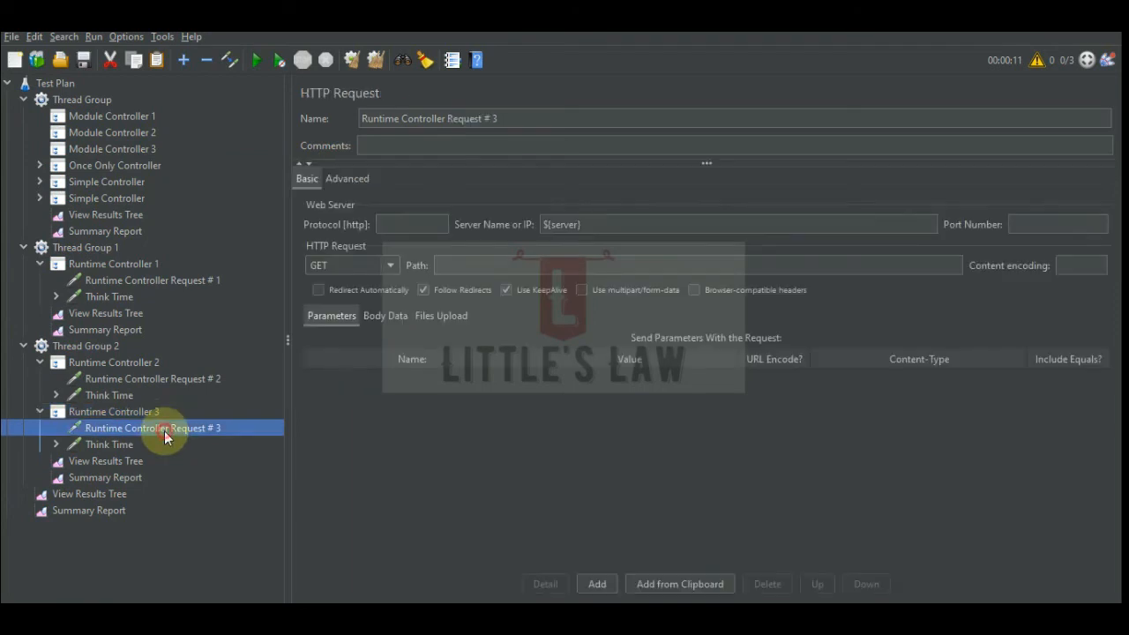
Clear all results, rerun the test with the test-plan-level View Results Tree open, and stop the run.
{"action": "left_click", "coordinate": [115, 495]}
{"action": "left_click", "coordinate": [373, 60]}
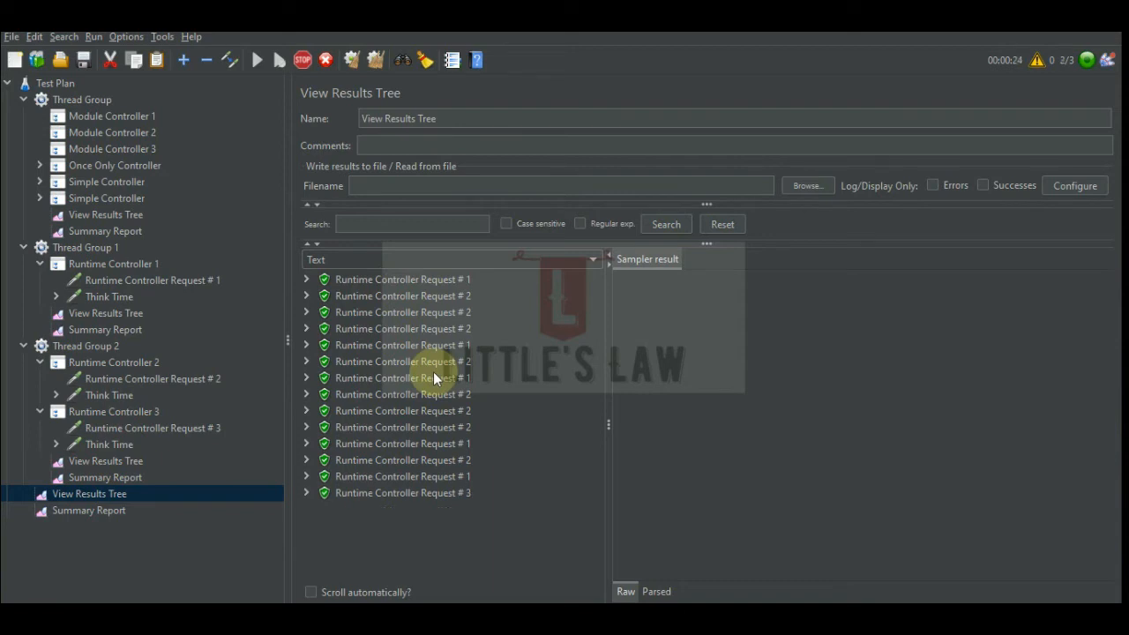
{"action": "left_click", "coordinate": [302, 59]}
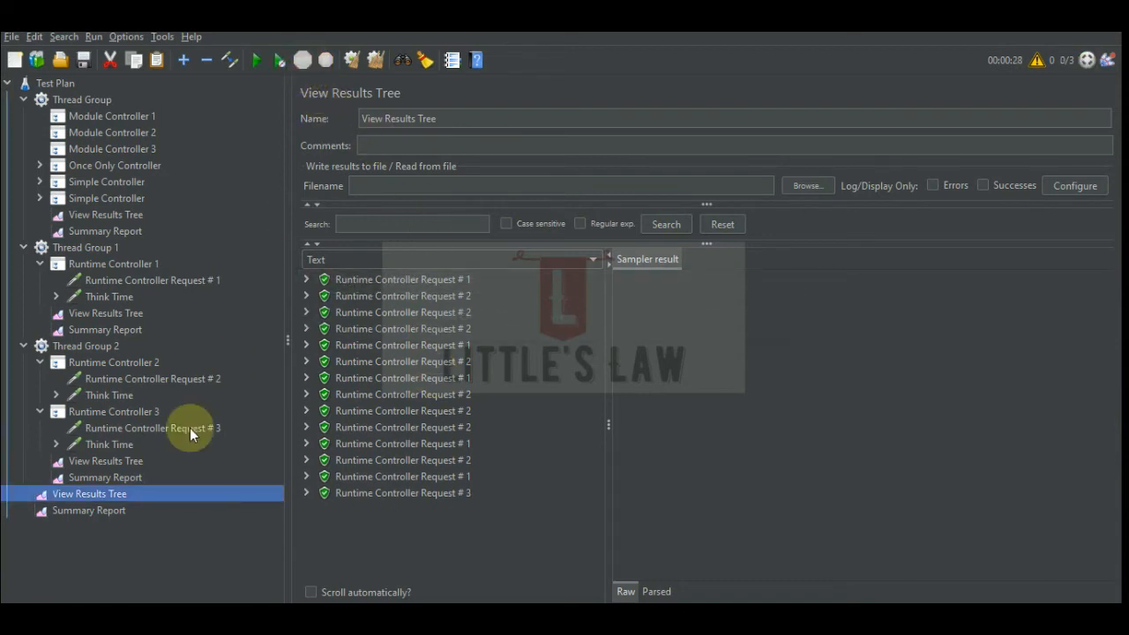
Cut Runtime Controller 3 out of Thread Group 2.
{"action": "left_click", "coordinate": [84, 413]}
{"action": "right_click", "coordinate": [84, 412]}
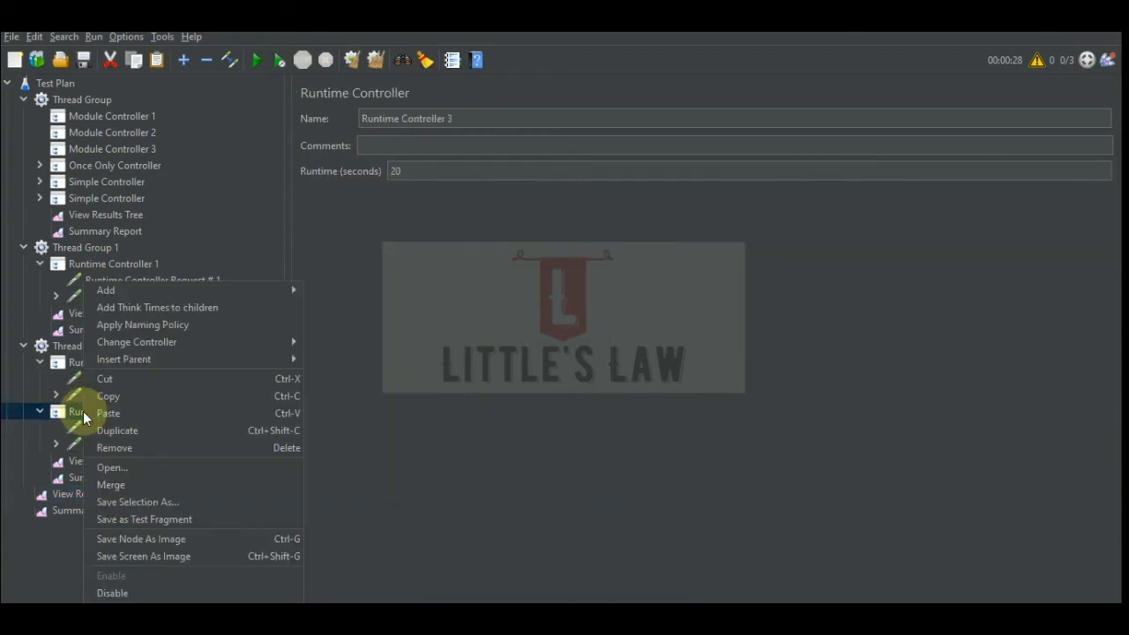
{"action": "mouse_move", "coordinate": [135, 292]}
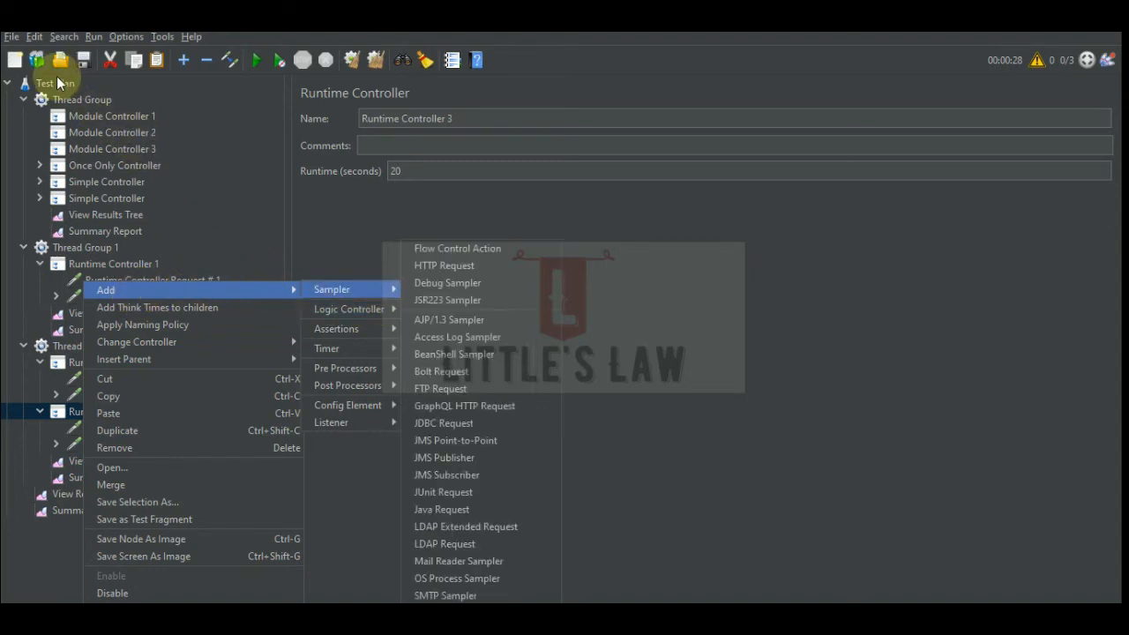
{"action": "left_click", "coordinate": [69, 412]}
{"action": "right_click", "coordinate": [69, 412]}
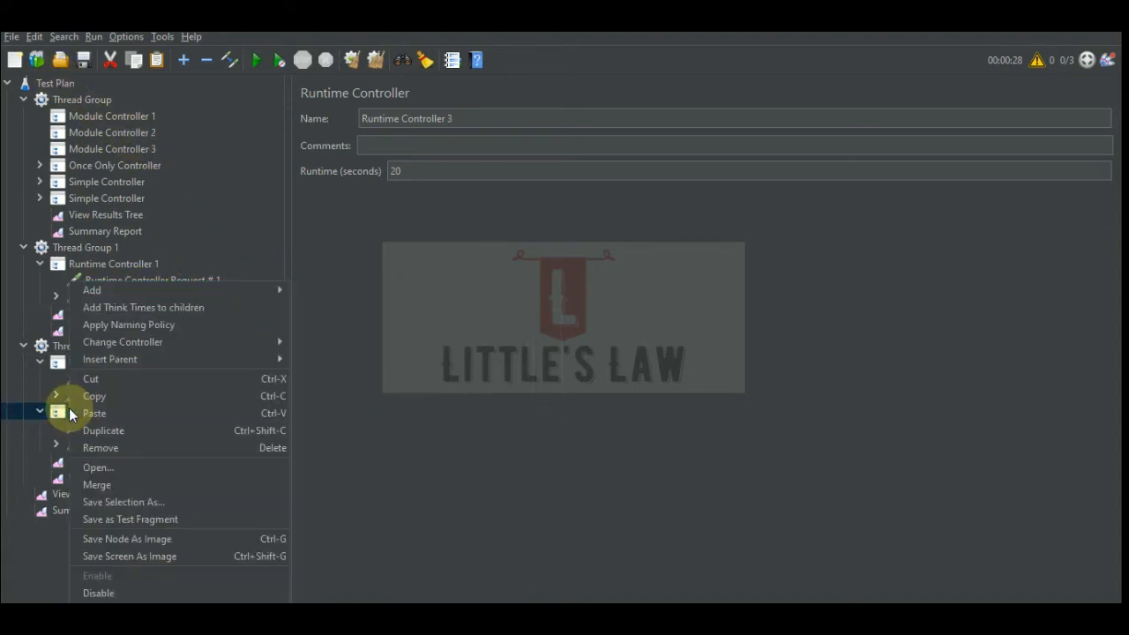
{"action": "left_click", "coordinate": [104, 380]}
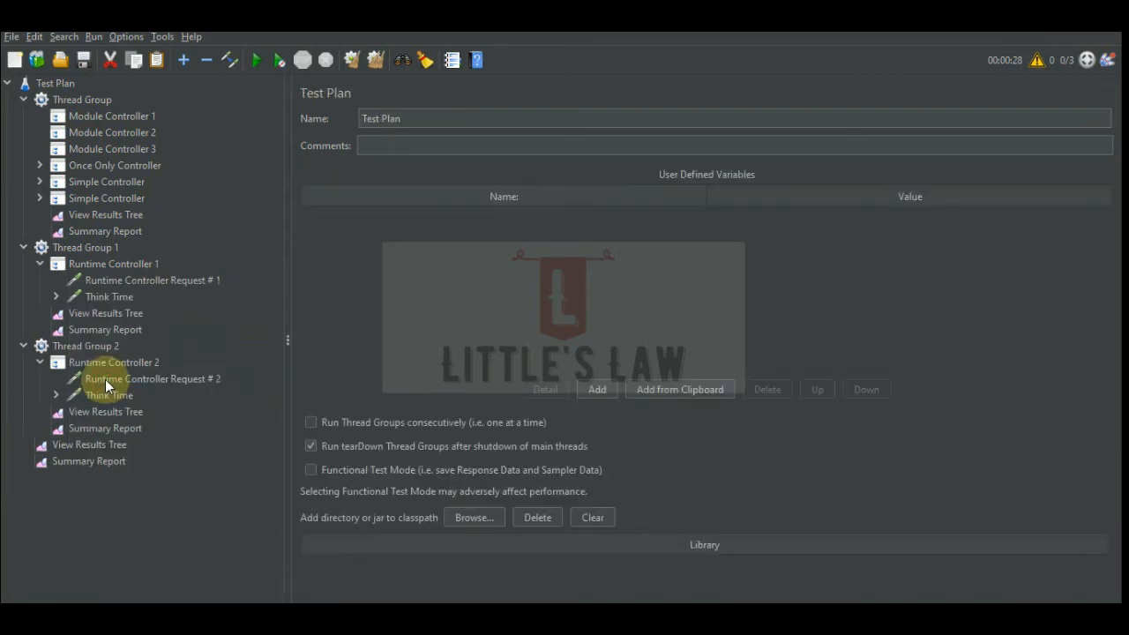
Duplicate Thread Group 2 and rename the copy as Thread Group 3.
{"action": "left_click", "coordinate": [96, 352]}
{"action": "right_click", "coordinate": [95, 350]}
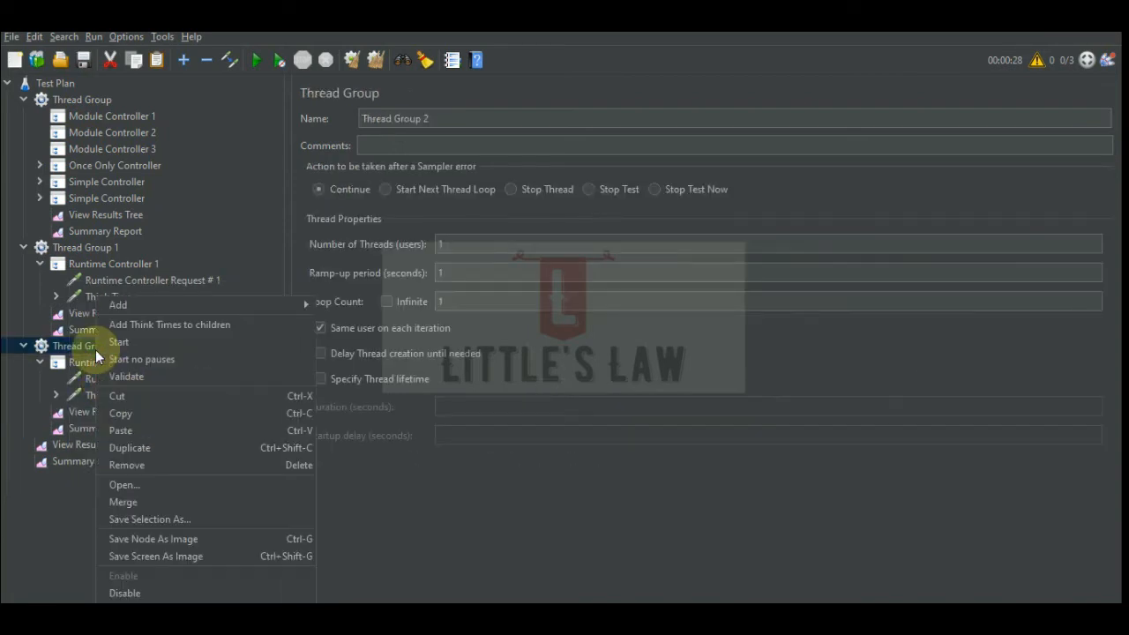
{"action": "left_click", "coordinate": [146, 452]}
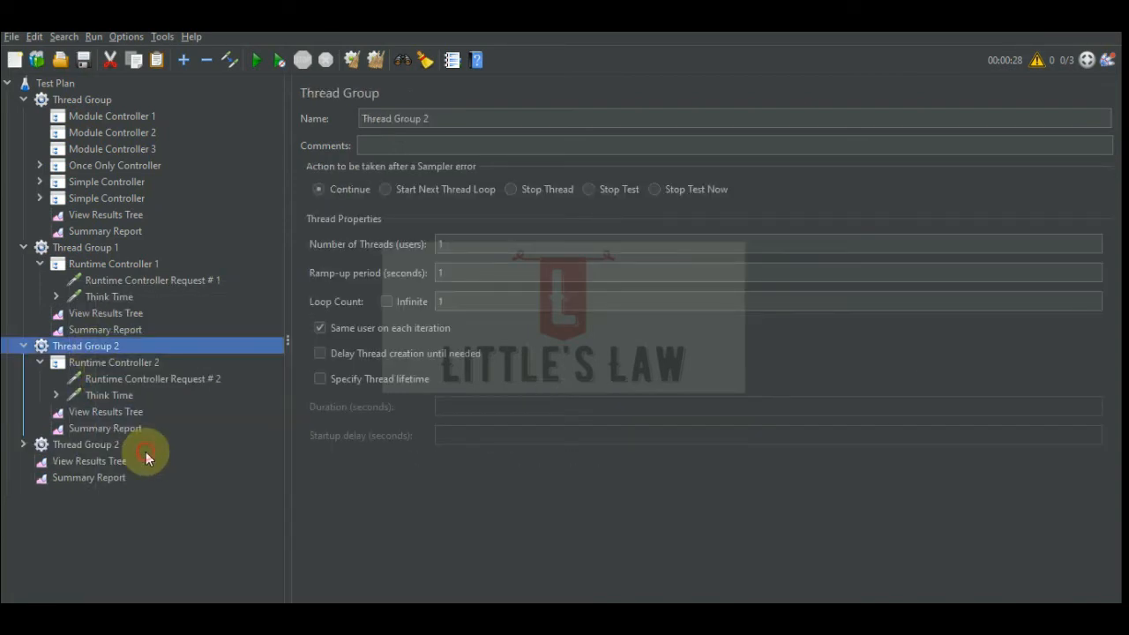
{"action": "left_click", "coordinate": [31, 445]}
{"action": "left_click", "coordinate": [455, 114]}
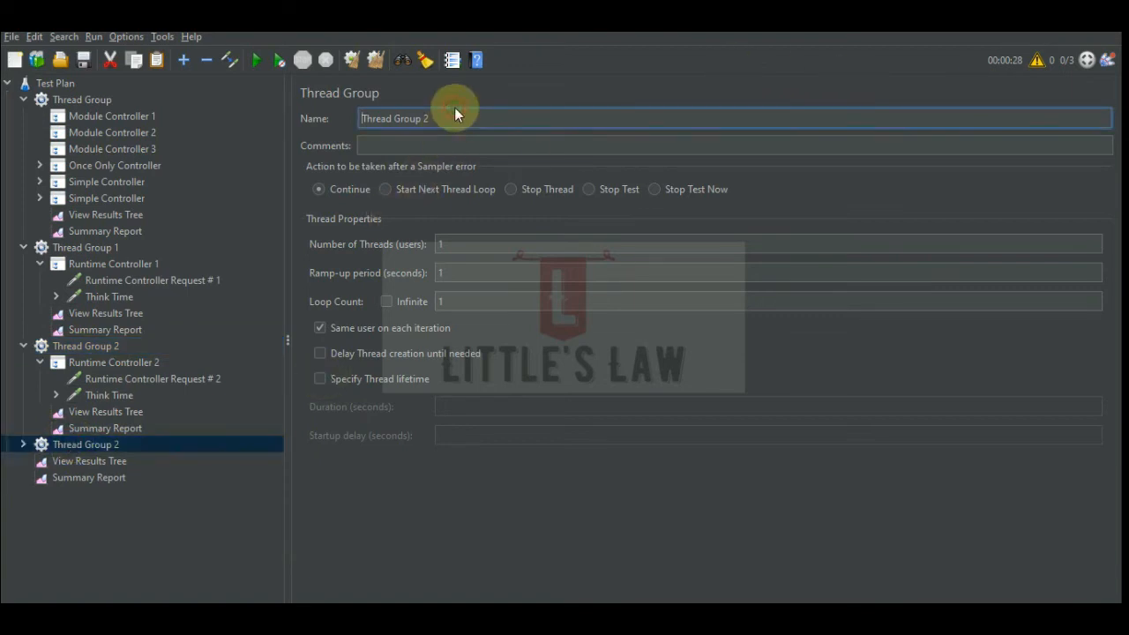
{"action": "key", "text": "BackSpace"}
{"action": "type", "text": "3"}
Rename the runtime controller inside Thread Group 3 as Runtime Controller 3.
{"action": "left_click", "coordinate": [23, 444]}
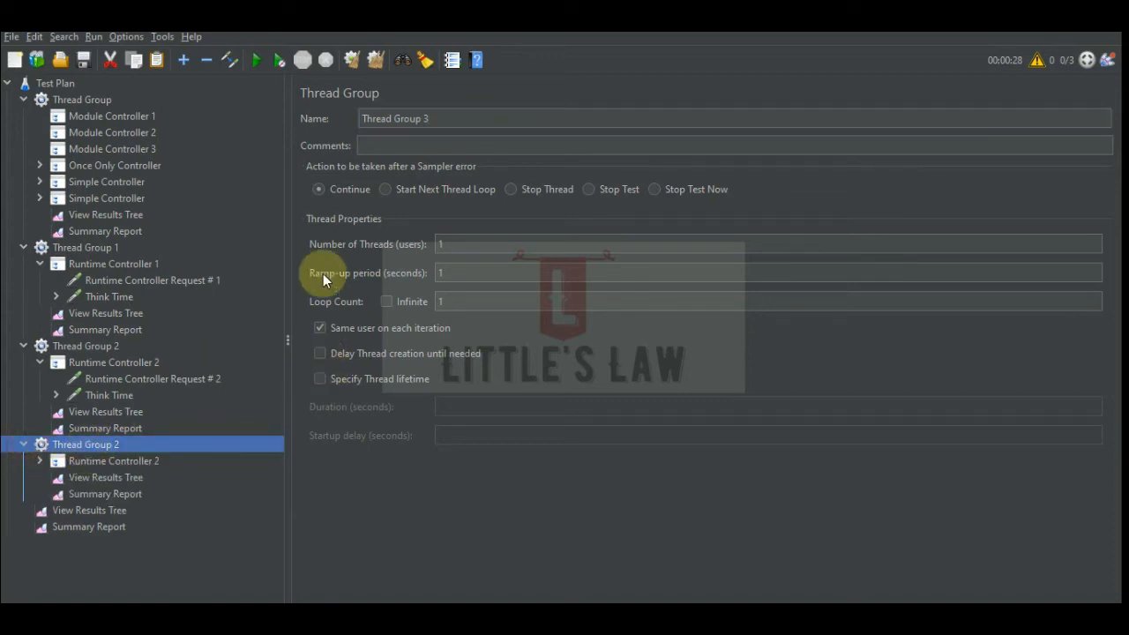
{"action": "left_click", "coordinate": [134, 456]}
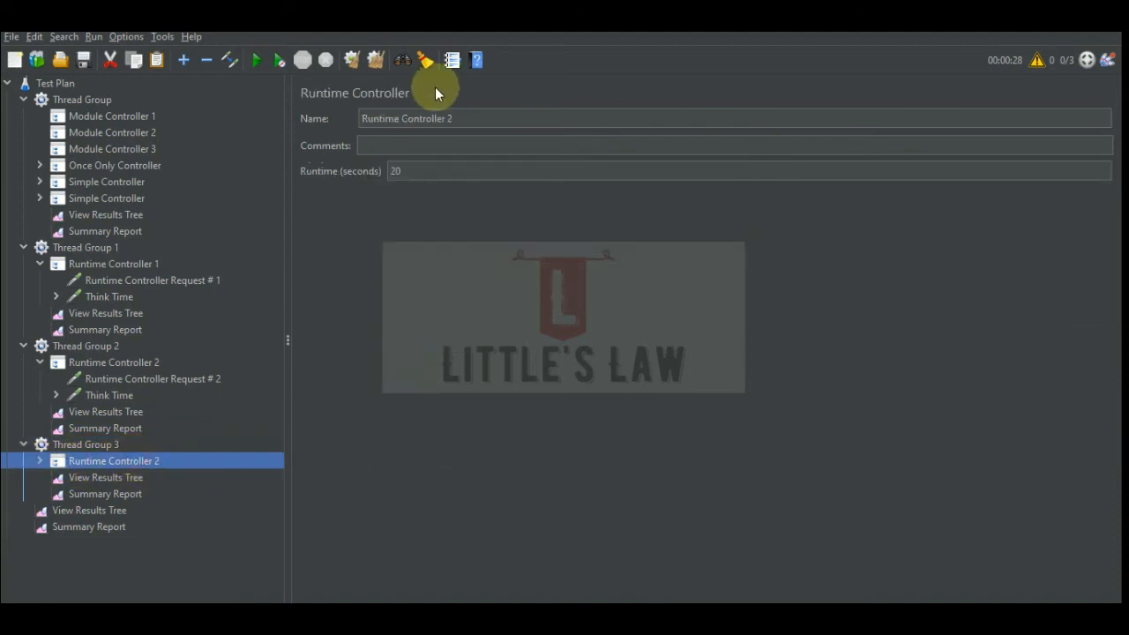
{"action": "left_click", "coordinate": [473, 115]}
{"action": "key", "text": "BackSpace"}
{"action": "type", "text": "3"}
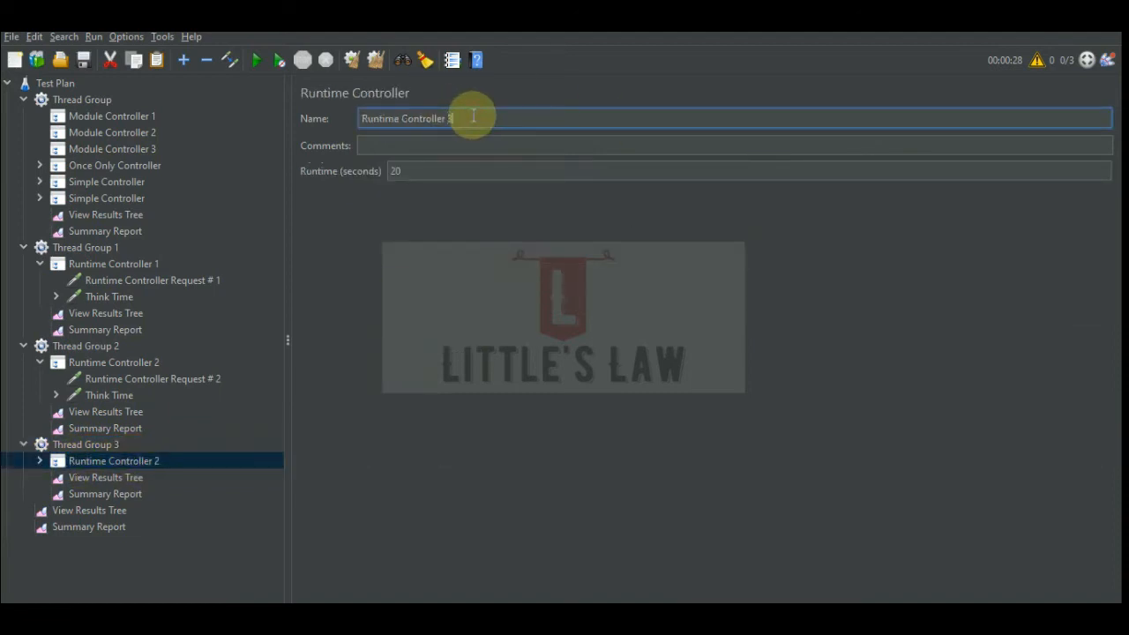
Rename the HTTP request under Thread Group 3's runtime controller as "Runtime Controller Request # 3".
{"action": "left_click", "coordinate": [38, 461]}
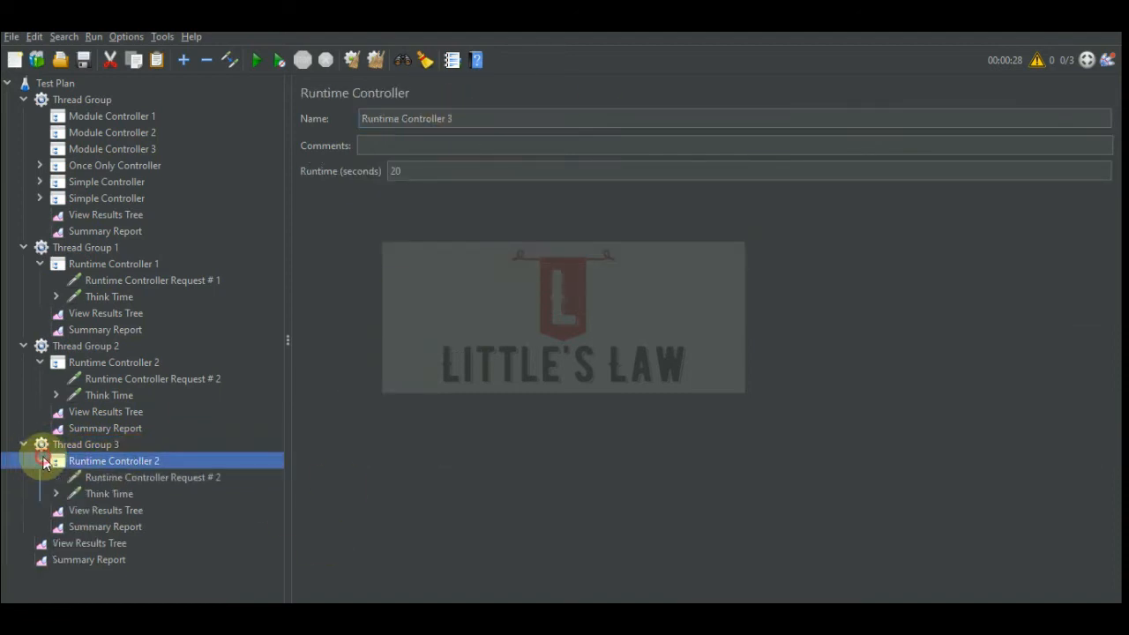
{"action": "left_click", "coordinate": [117, 479]}
{"action": "left_click", "coordinate": [530, 117]}
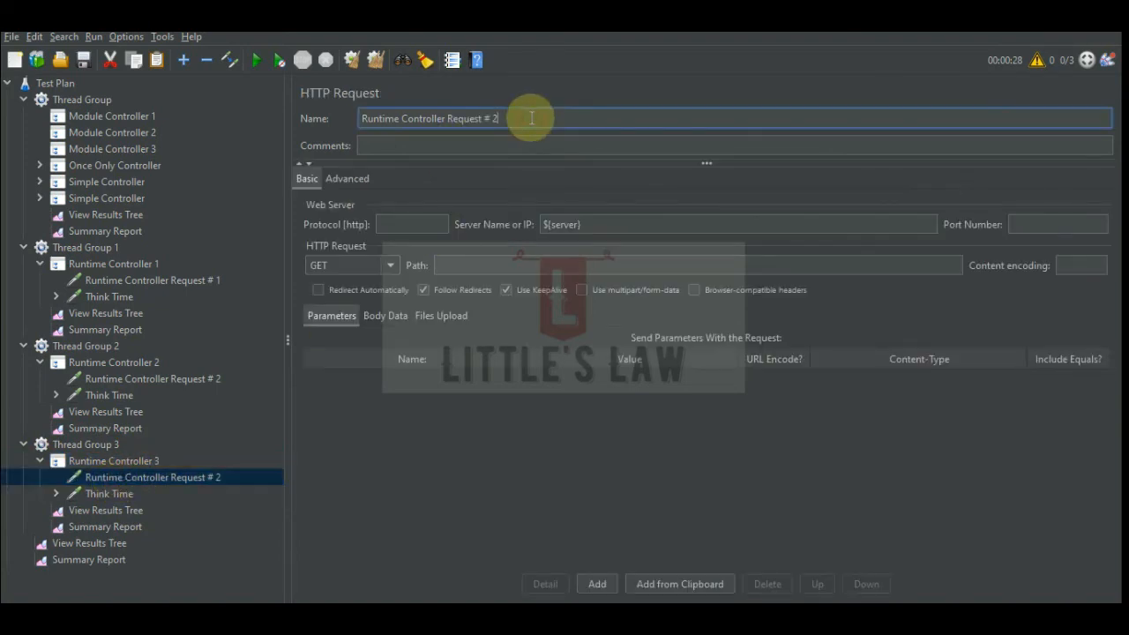
{"action": "key", "text": "BackSpace"}
{"action": "type", "text": "3"}
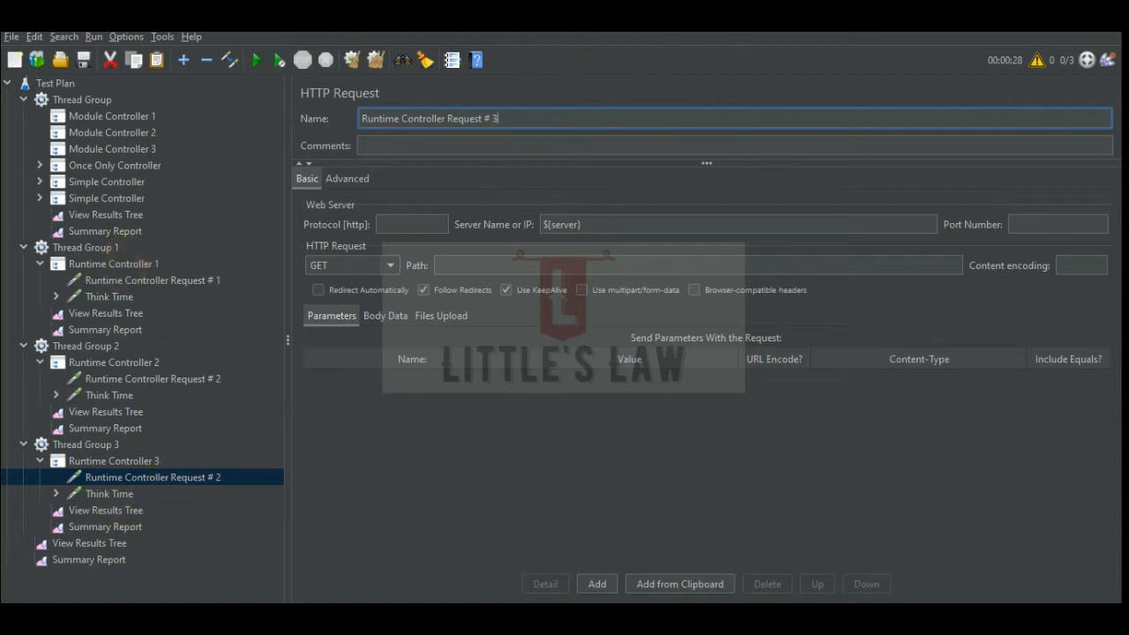
{"action": "left_click", "coordinate": [99, 511]}
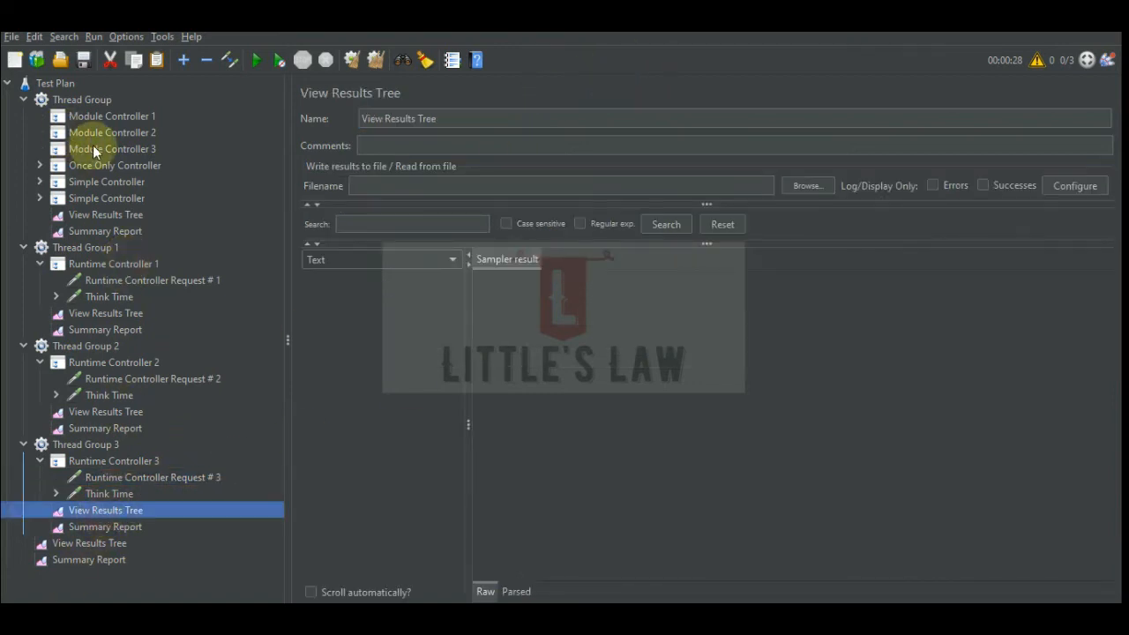
Set Module Controller 3 to run Runtime Controller 3 from Thread Group 3, and check the target modules of Module Controllers 1 and 2.
{"action": "left_click", "coordinate": [93, 149]}
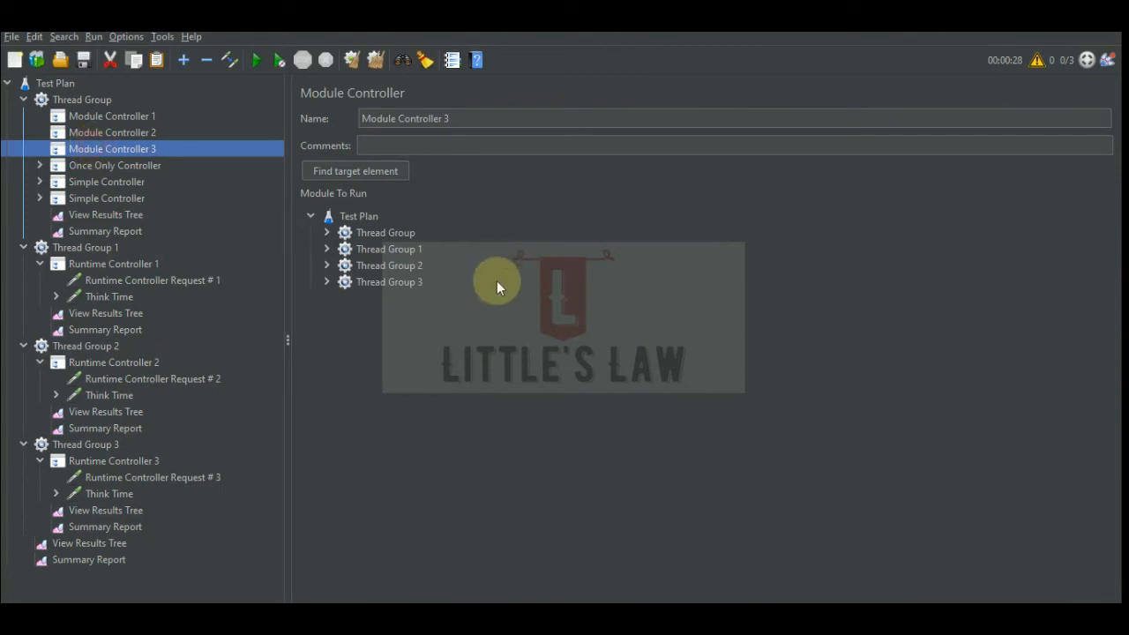
{"action": "left_click", "coordinate": [328, 281]}
{"action": "left_click", "coordinate": [388, 298]}
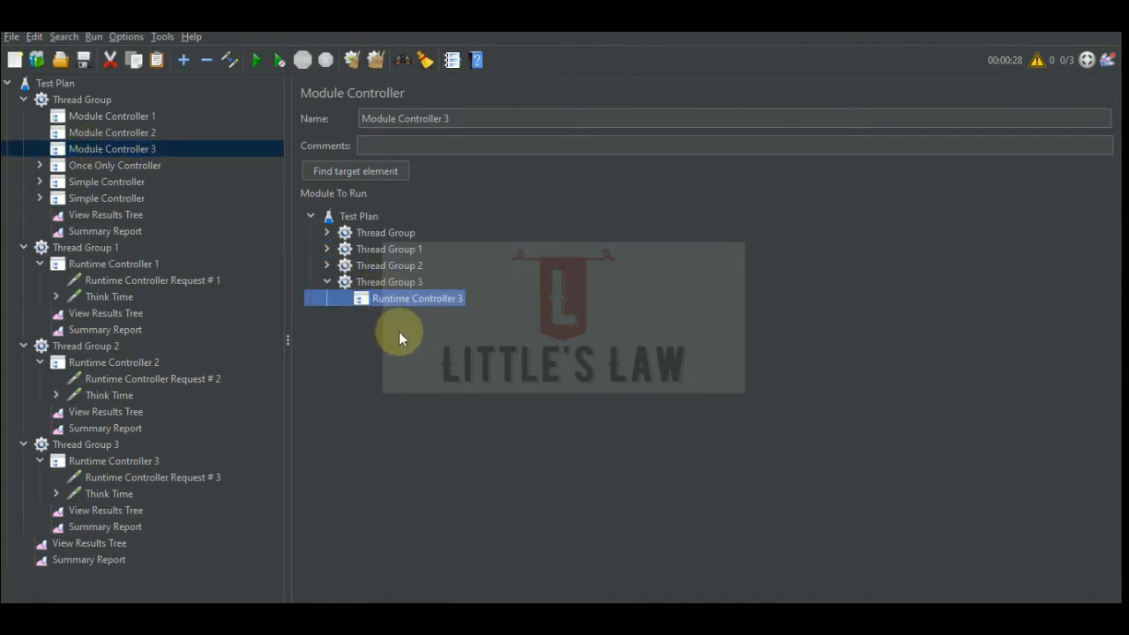
{"action": "left_click", "coordinate": [326, 250]}
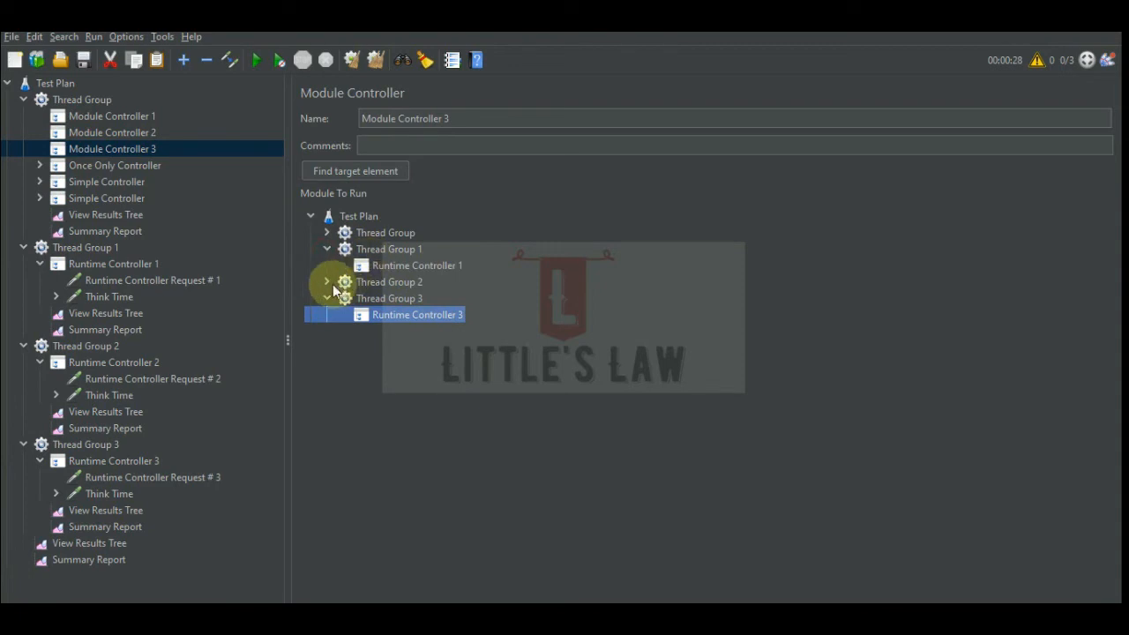
{"action": "left_click", "coordinate": [328, 282]}
{"action": "left_click", "coordinate": [408, 266]}
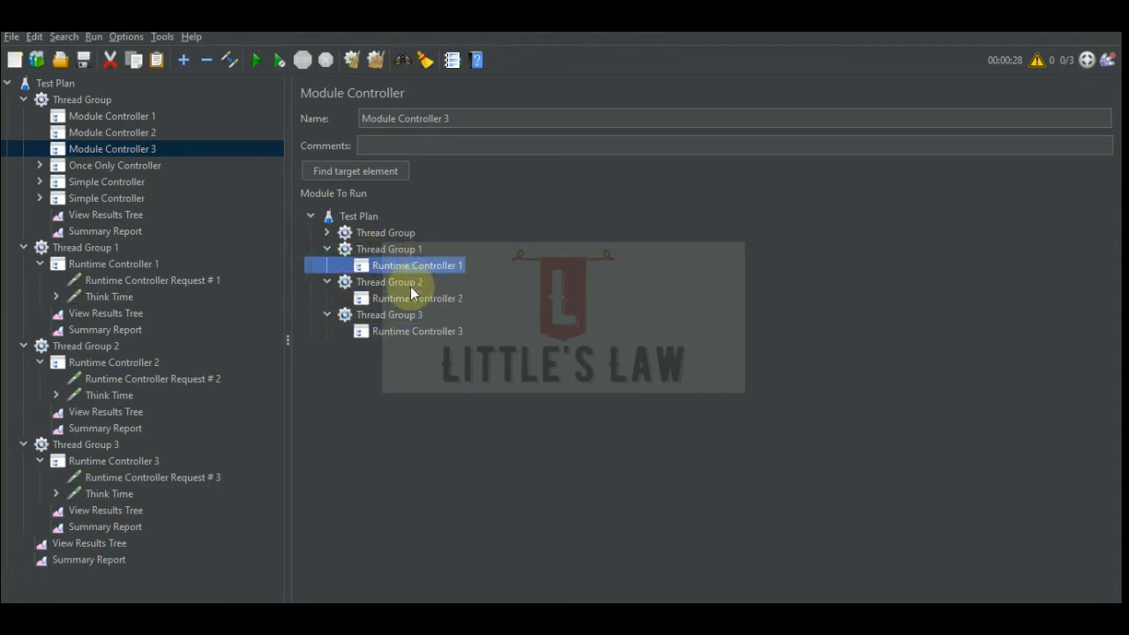
{"action": "left_click", "coordinate": [127, 119]}
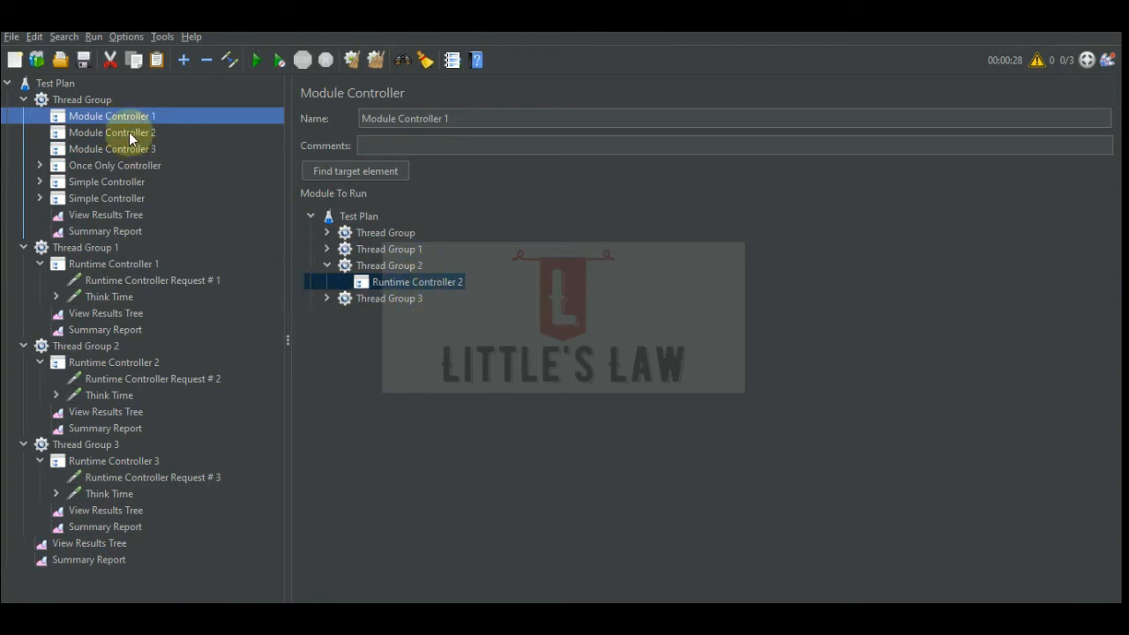
{"action": "left_click", "coordinate": [132, 132]}
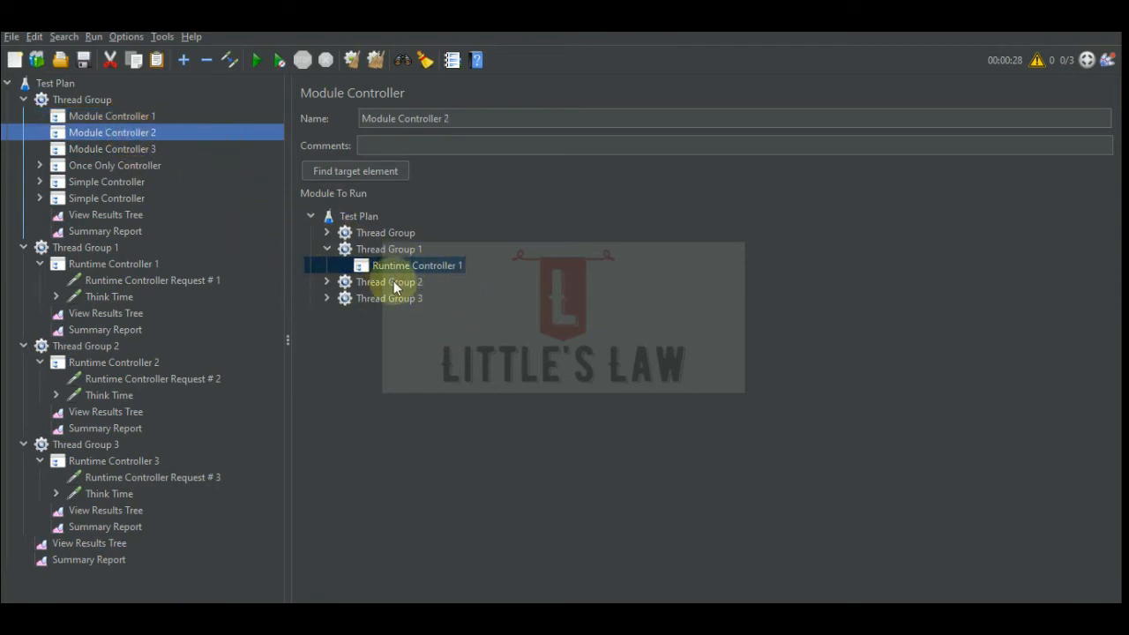
{"action": "left_click", "coordinate": [138, 148]}
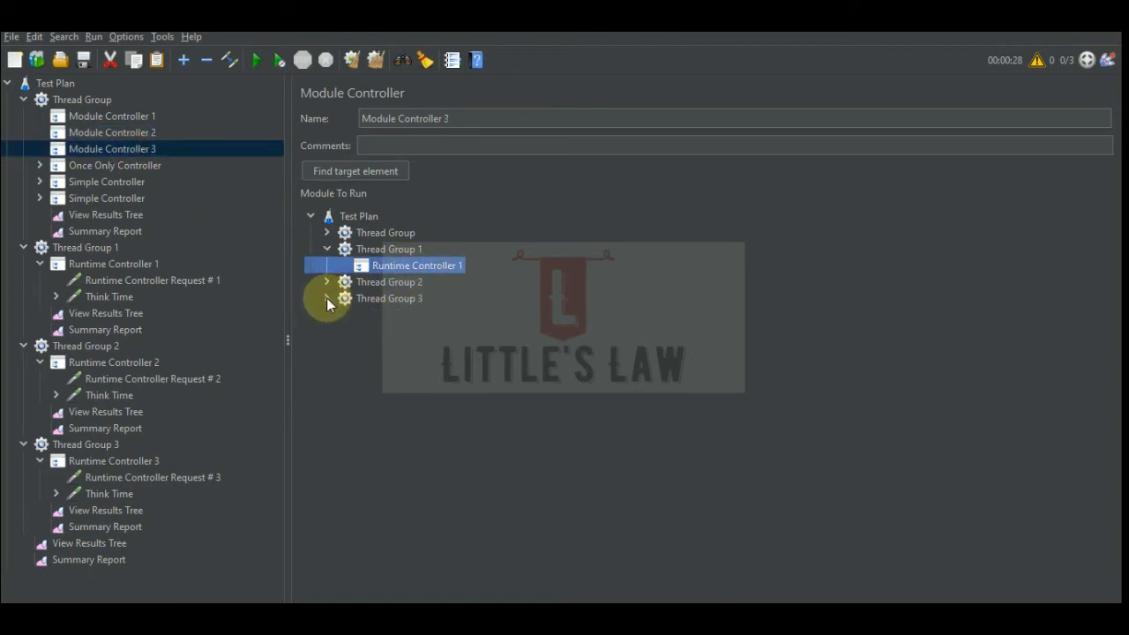
{"action": "left_click", "coordinate": [328, 298]}
{"action": "left_click", "coordinate": [409, 319]}
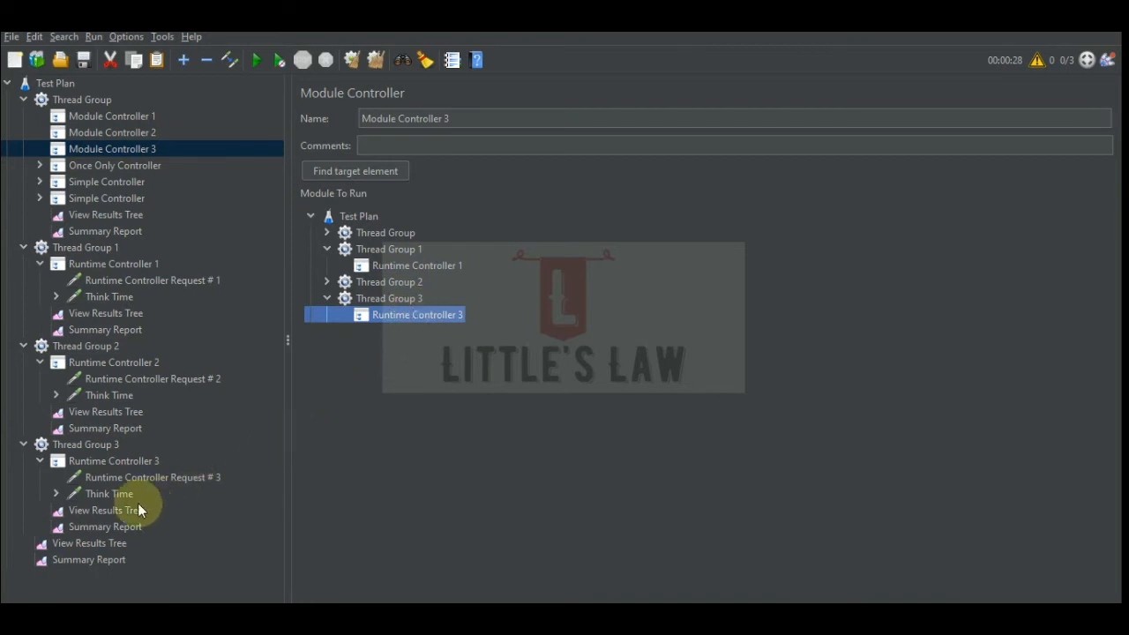
Clear the previous results, run the test while viewing the test-plan-level View Results Tree, and stop it.
{"action": "left_click", "coordinate": [99, 511]}
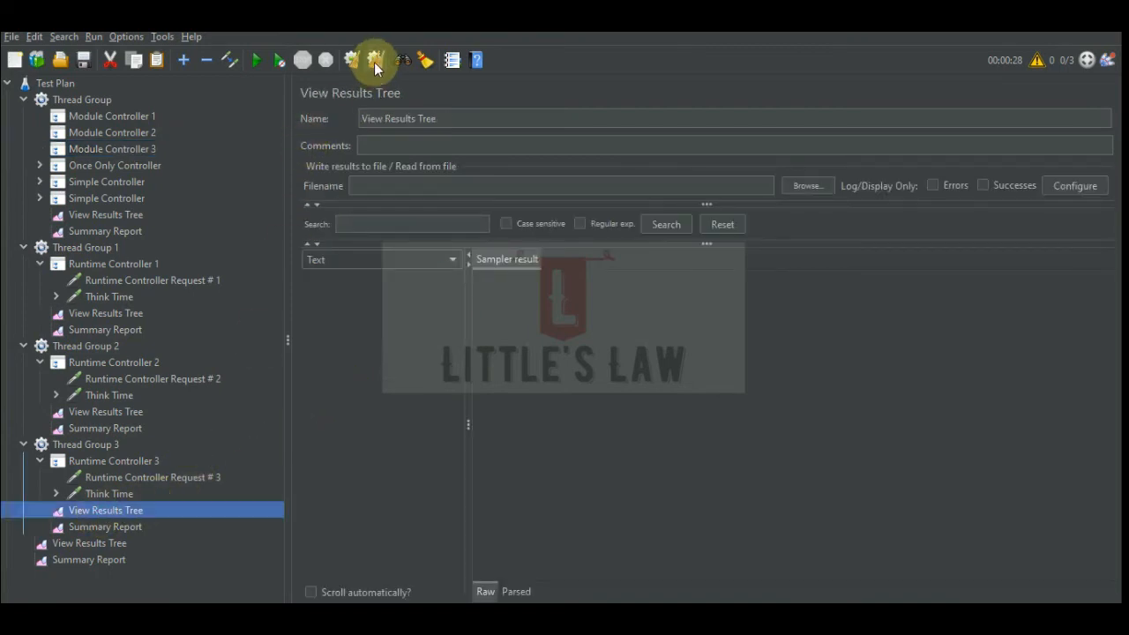
{"action": "left_click", "coordinate": [84, 542]}
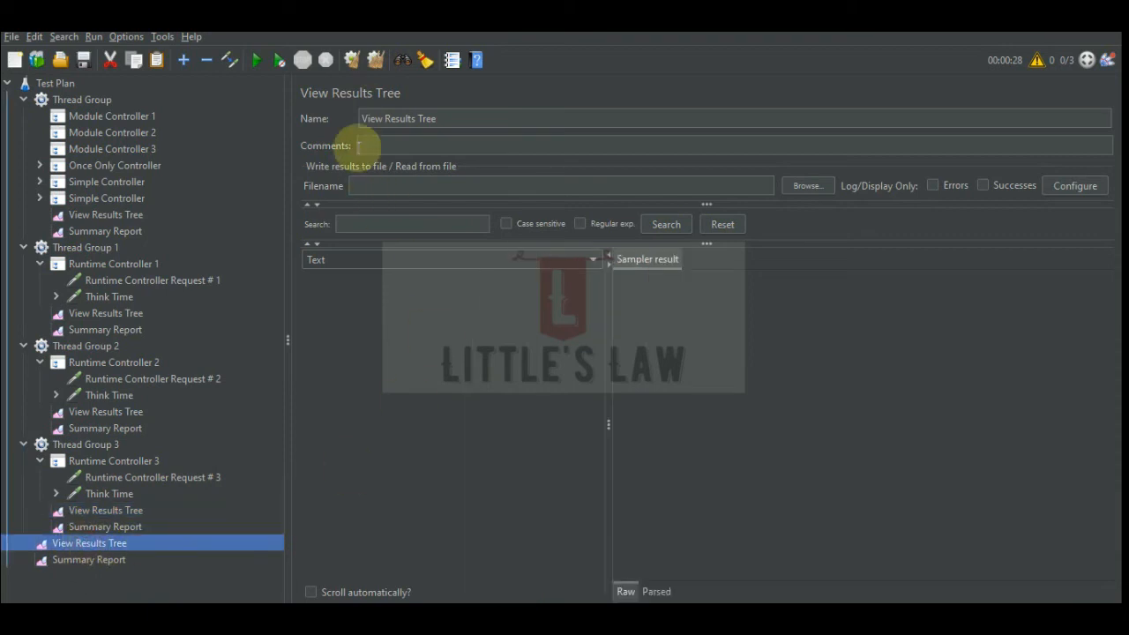
{"action": "left_click", "coordinate": [260, 59]}
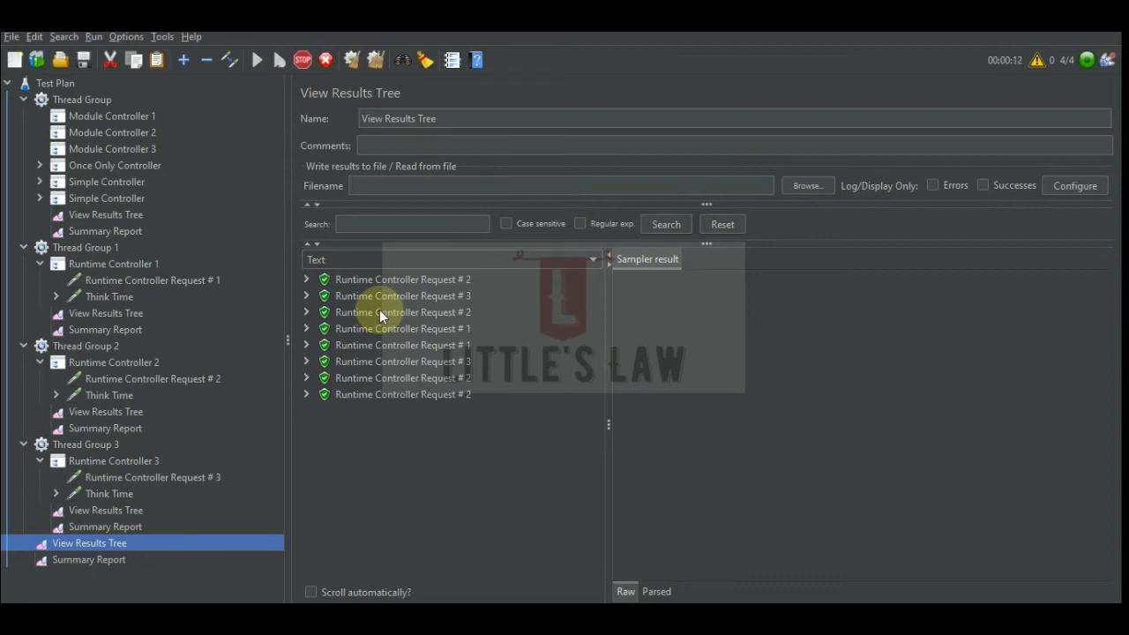
{"action": "left_click", "coordinate": [302, 60]}
Move Runtime Controller 3 from Thread Group 3 into Runtime Controller 2 in Thread Group 2, and expand it.
{"action": "left_click", "coordinate": [102, 462]}
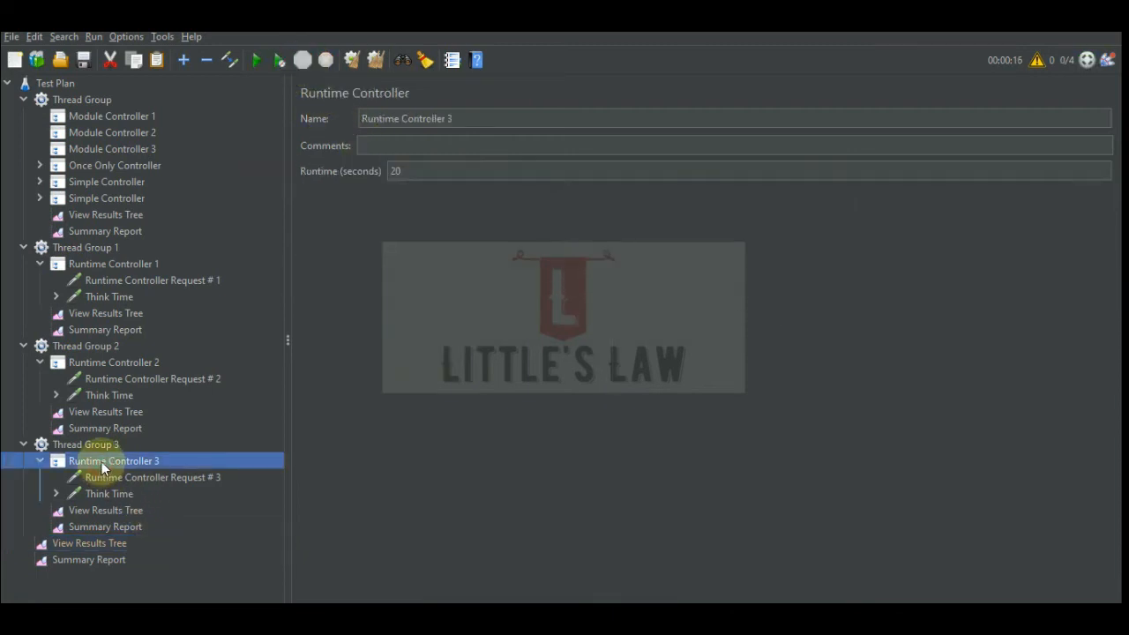
{"action": "left_click_drag", "start_coordinate": [107, 385], "coordinate": [119, 388]}
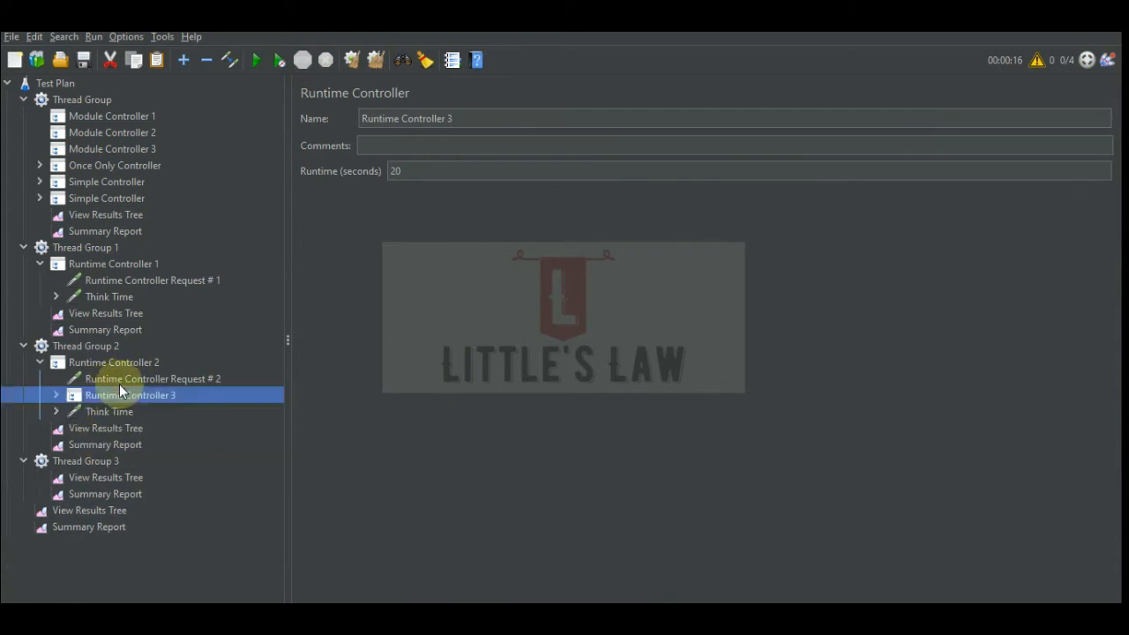
{"action": "left_click", "coordinate": [60, 396]}
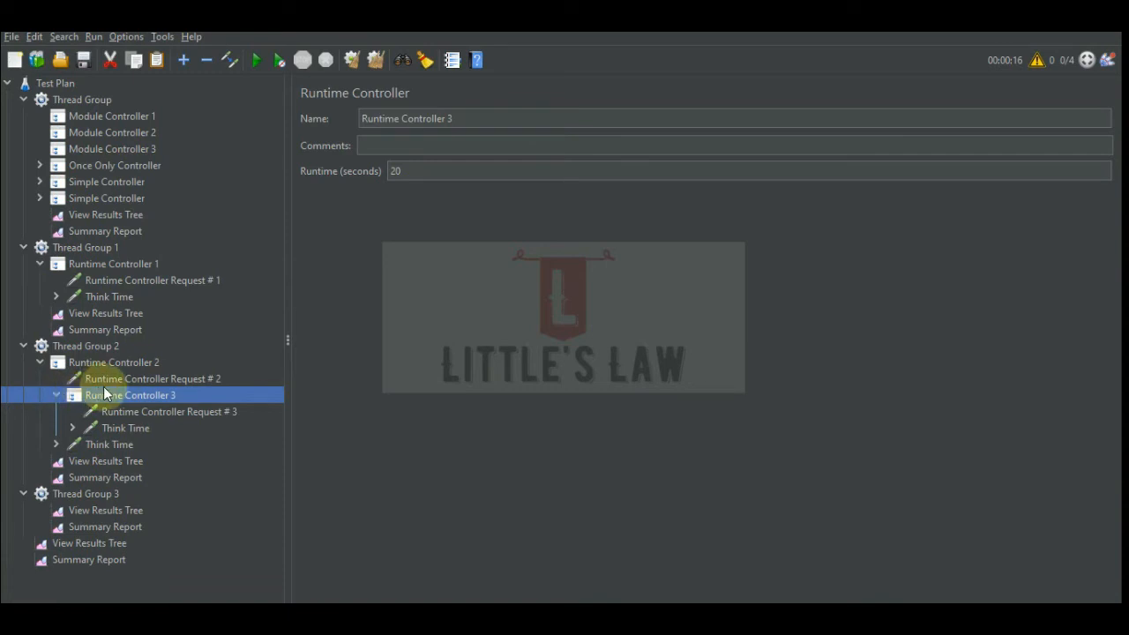
Move Runtime Controller 3 out of Runtime Controller 2 so it sits directly under Thread Group 2.
{"action": "left_click_drag", "start_coordinate": [112, 397], "coordinate": [67, 449]}
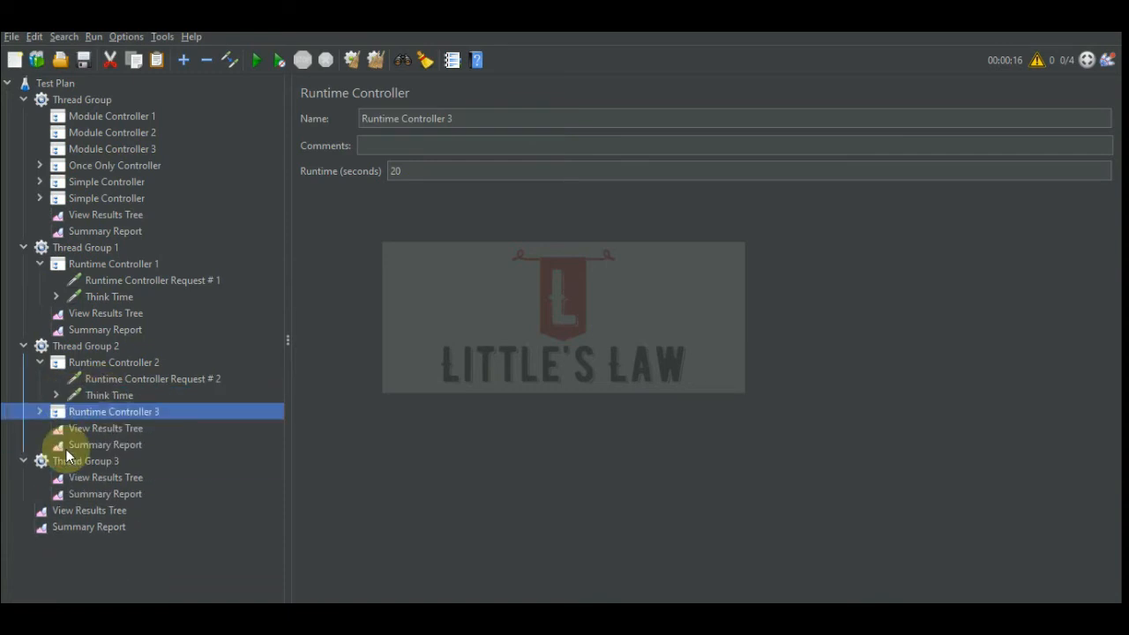
{"action": "left_click", "coordinate": [96, 344]}
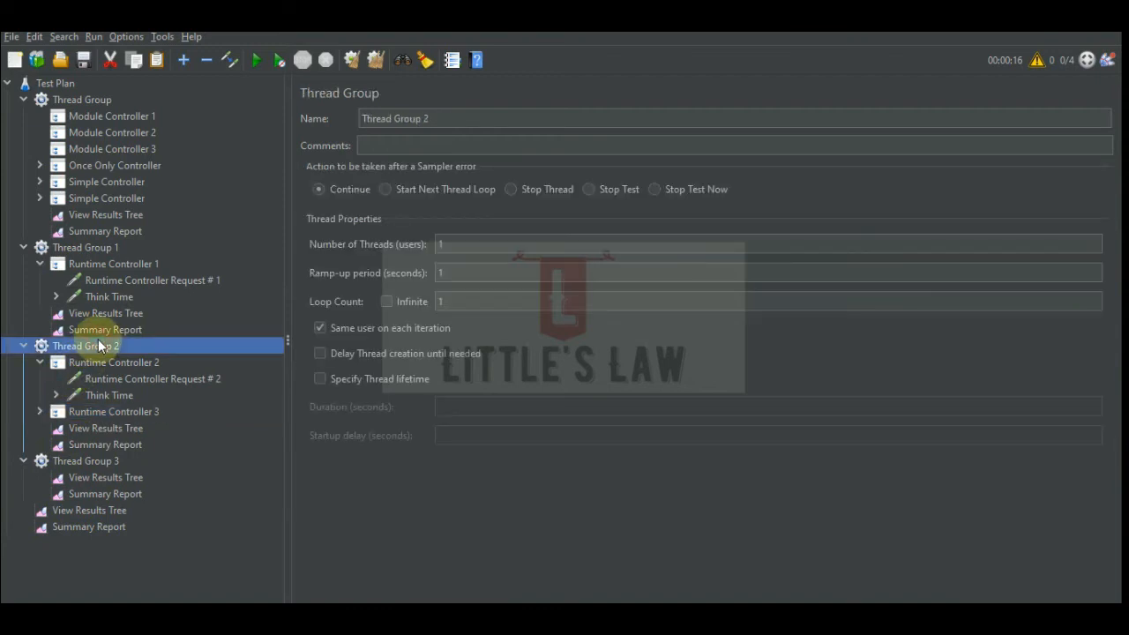
{"action": "left_click", "coordinate": [108, 410]}
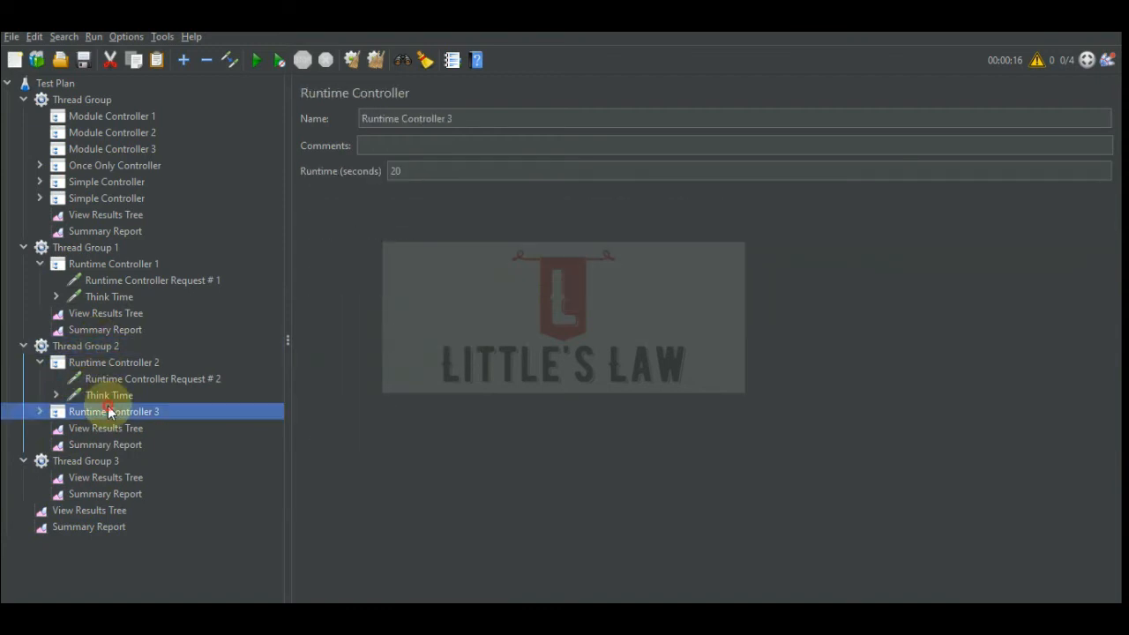
{"action": "left_click", "coordinate": [93, 346]}
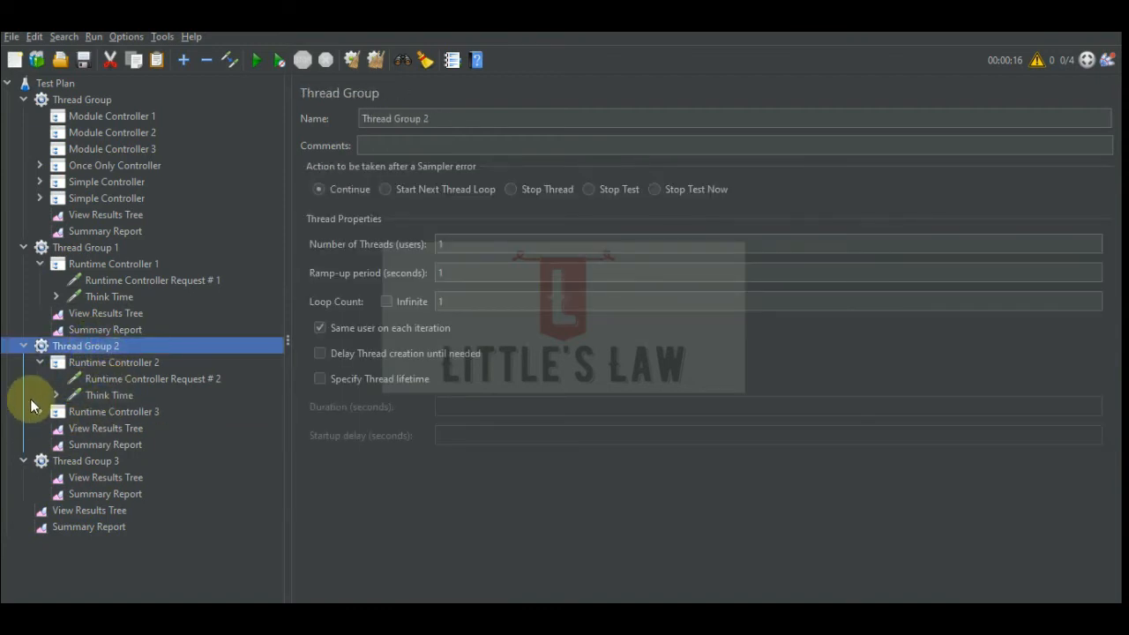
Set Module Controller 3 to run Runtime Controller 3 from Thread Group 2.
{"action": "left_click", "coordinate": [113, 150]}
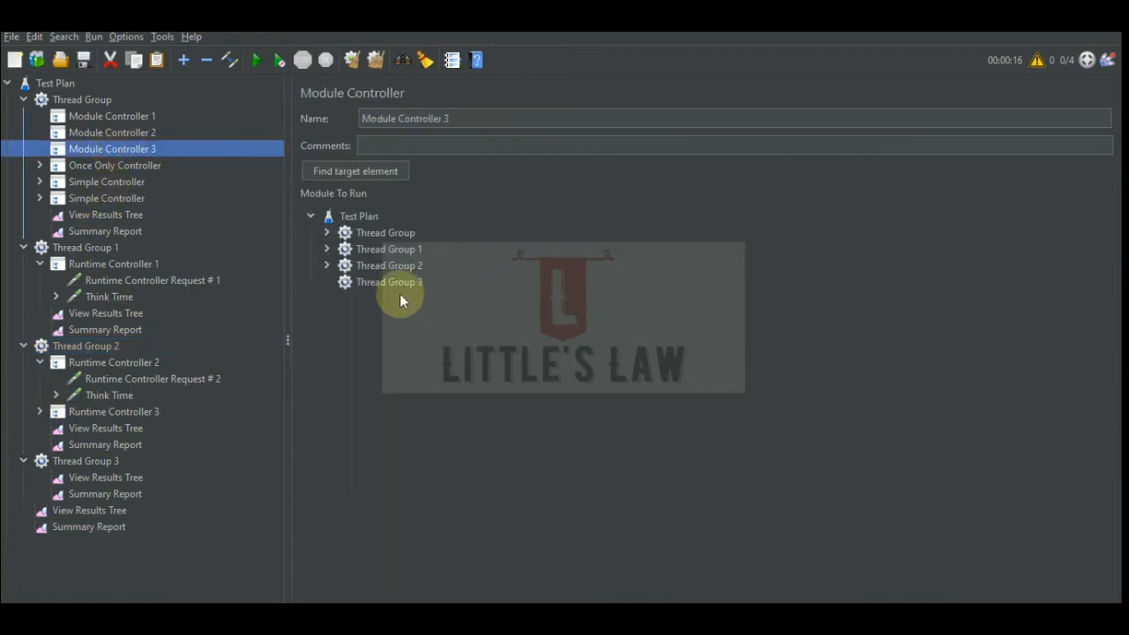
{"action": "left_click", "coordinate": [356, 172]}
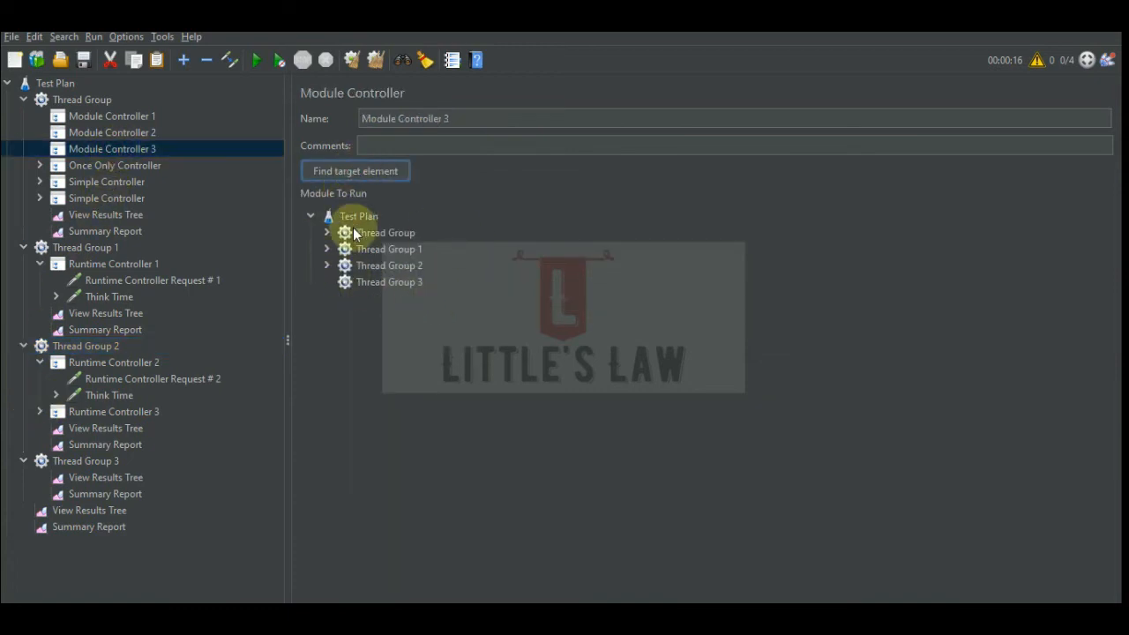
{"action": "left_click", "coordinate": [326, 265]}
{"action": "left_click", "coordinate": [398, 300]}
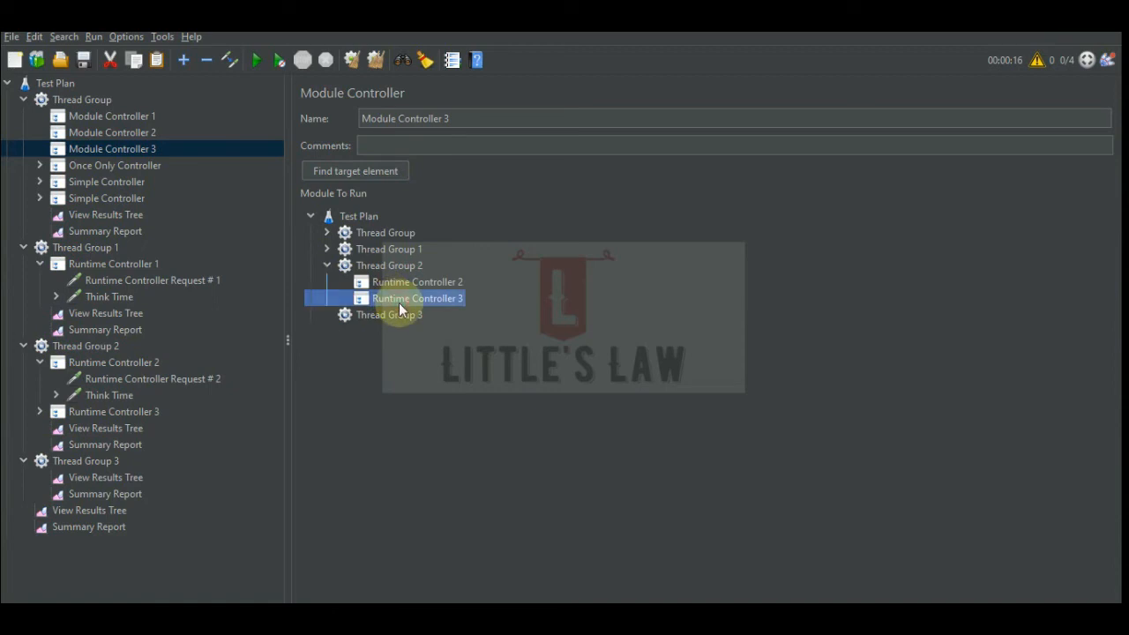
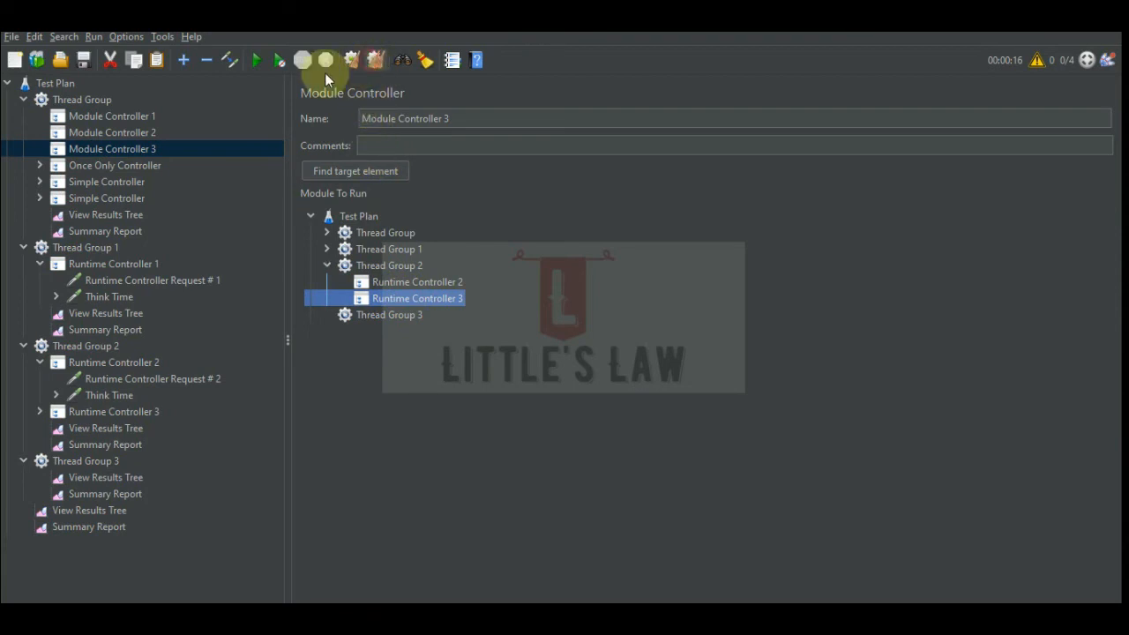
Run the test while viewing the test-plan-level View Results Tree, and stop it.
{"action": "left_click", "coordinate": [257, 59]}
{"action": "left_click", "coordinate": [245, 512]}
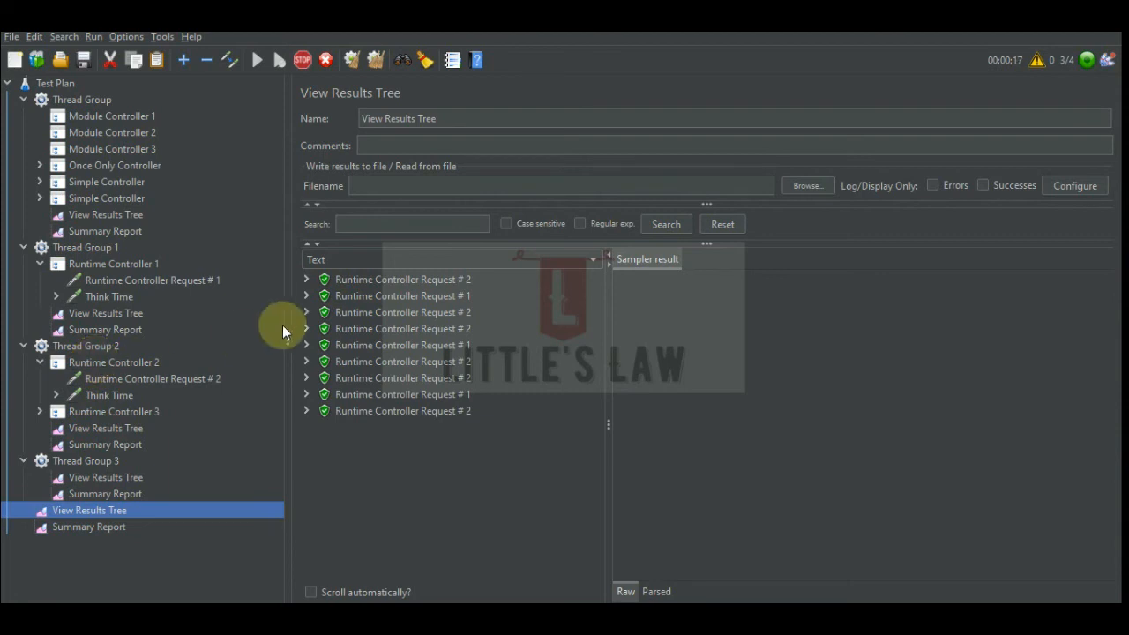
{"action": "left_click", "coordinate": [305, 61]}
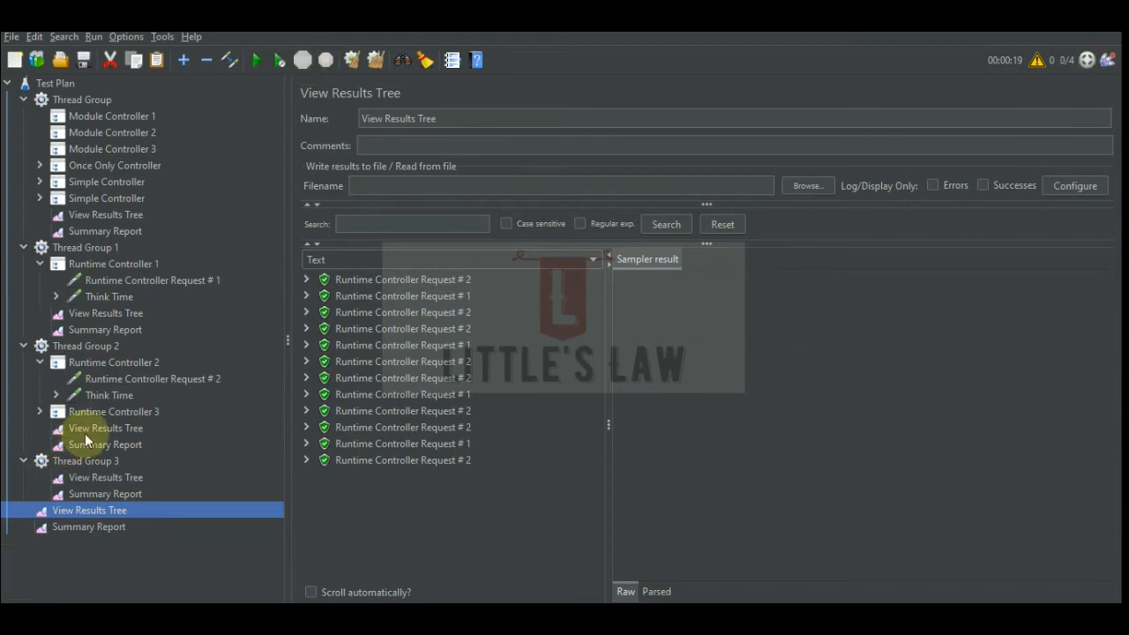
Nest Runtime Controller 3 inside Runtime Controller 2 in Thread Group 2 again, and expand it.
{"action": "left_click", "coordinate": [90, 411]}
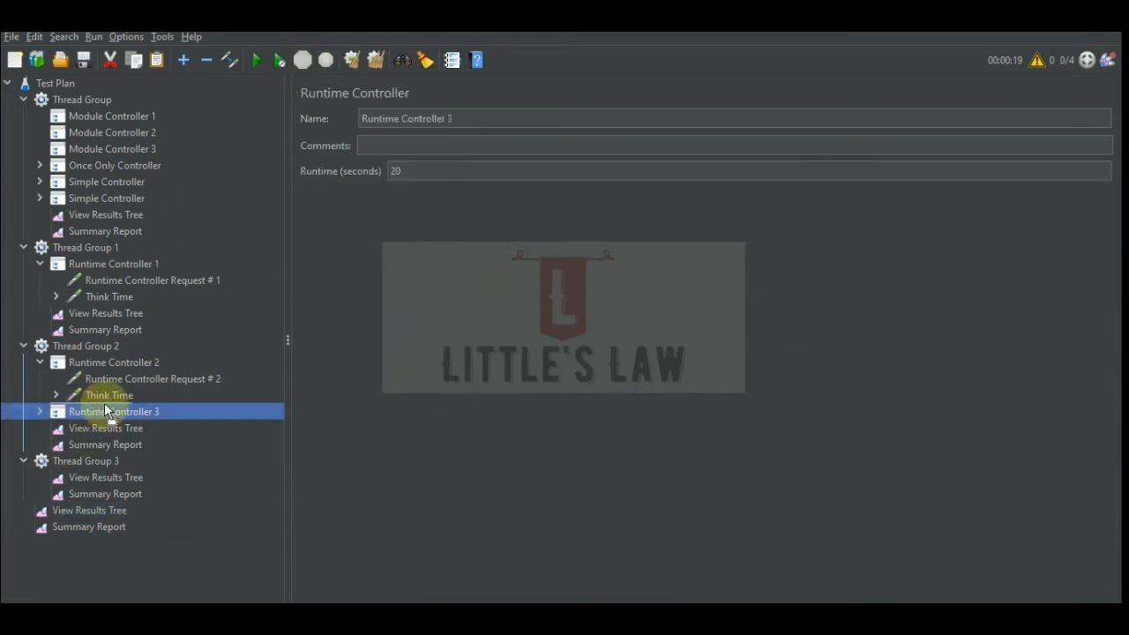
{"action": "left_click_drag", "start_coordinate": [105, 411], "coordinate": [125, 383]}
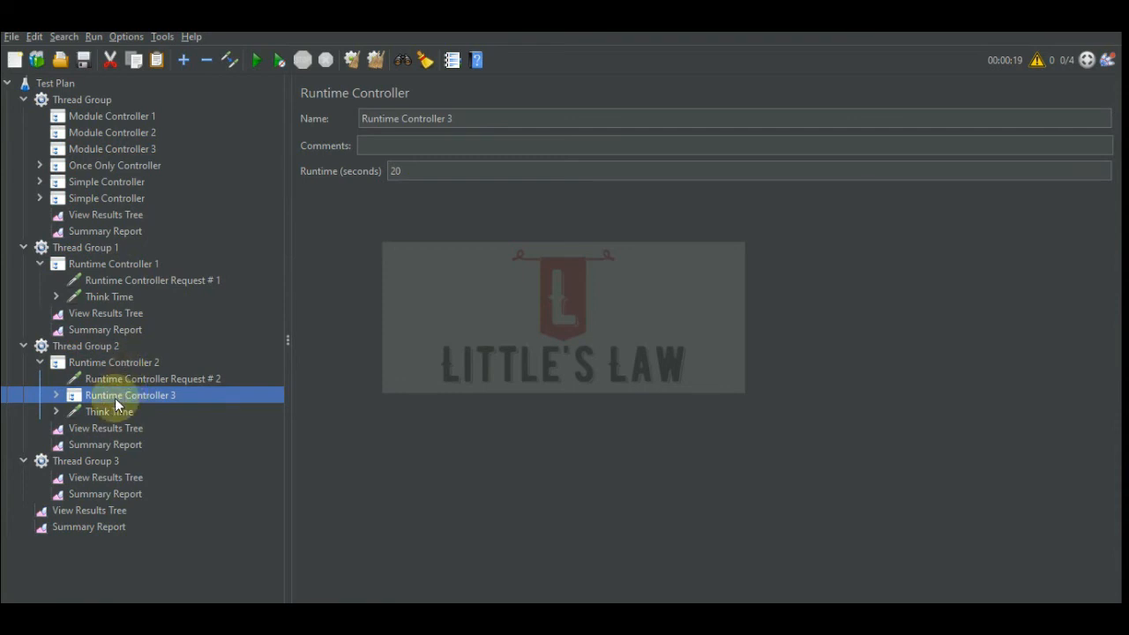
{"action": "left_click", "coordinate": [56, 395]}
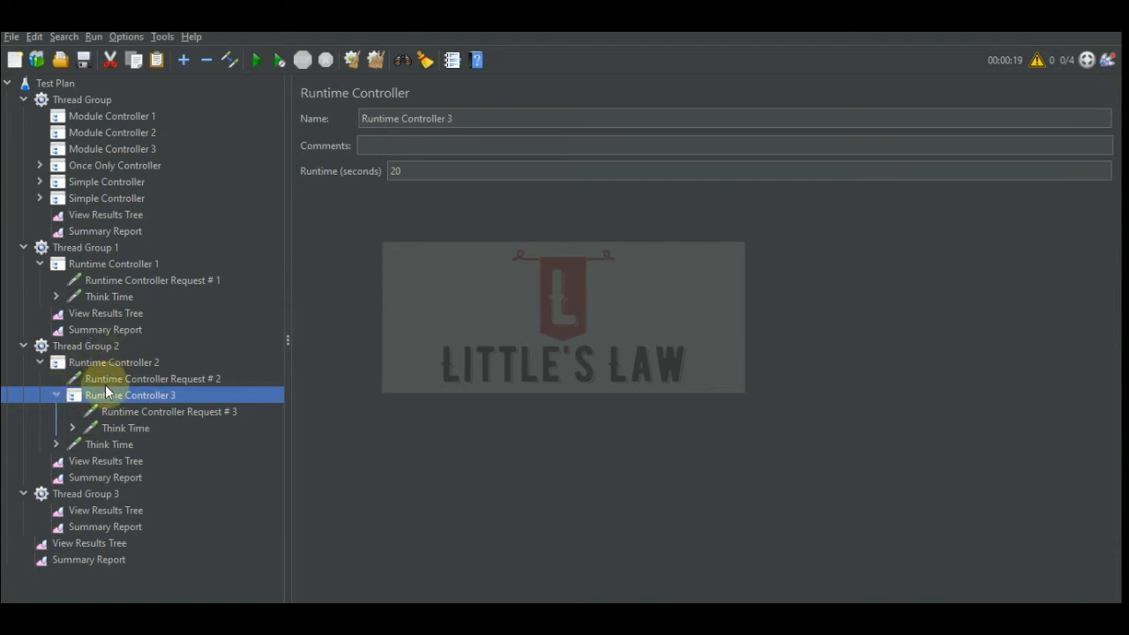
Clear all results, run the test with the nested controller while viewing the test-plan-level View Results Tree, and stop it.
{"action": "left_click", "coordinate": [102, 461]}
{"action": "left_click", "coordinate": [99, 516]}
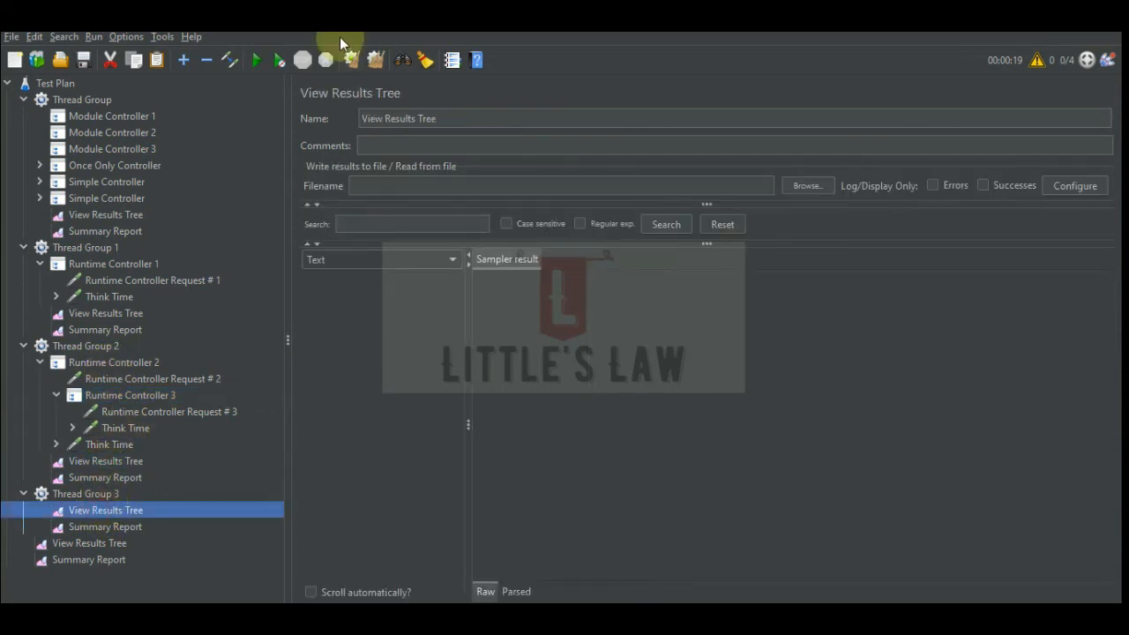
{"action": "left_click", "coordinate": [373, 65]}
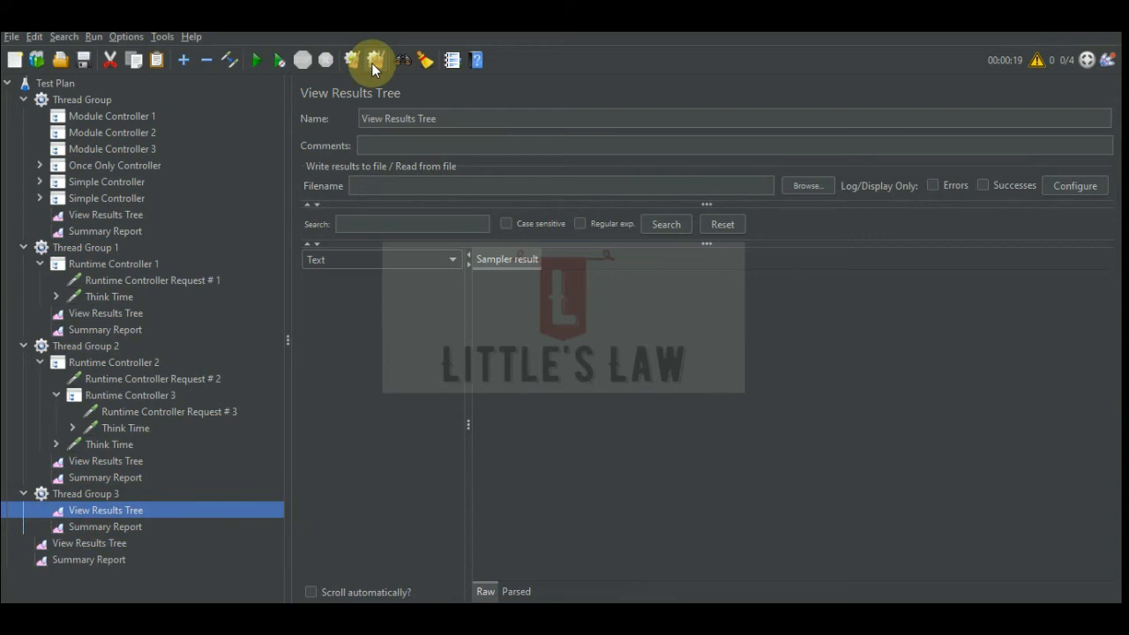
{"action": "left_click", "coordinate": [255, 62]}
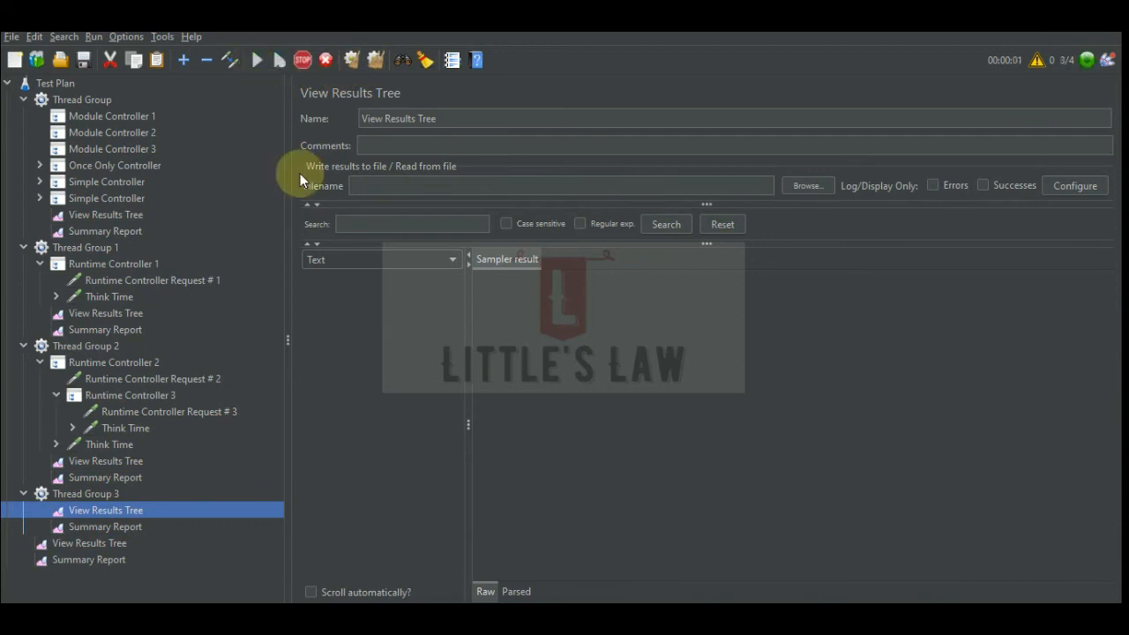
{"action": "left_click_drag", "start_coordinate": [468, 385], "coordinate": [586, 386]}
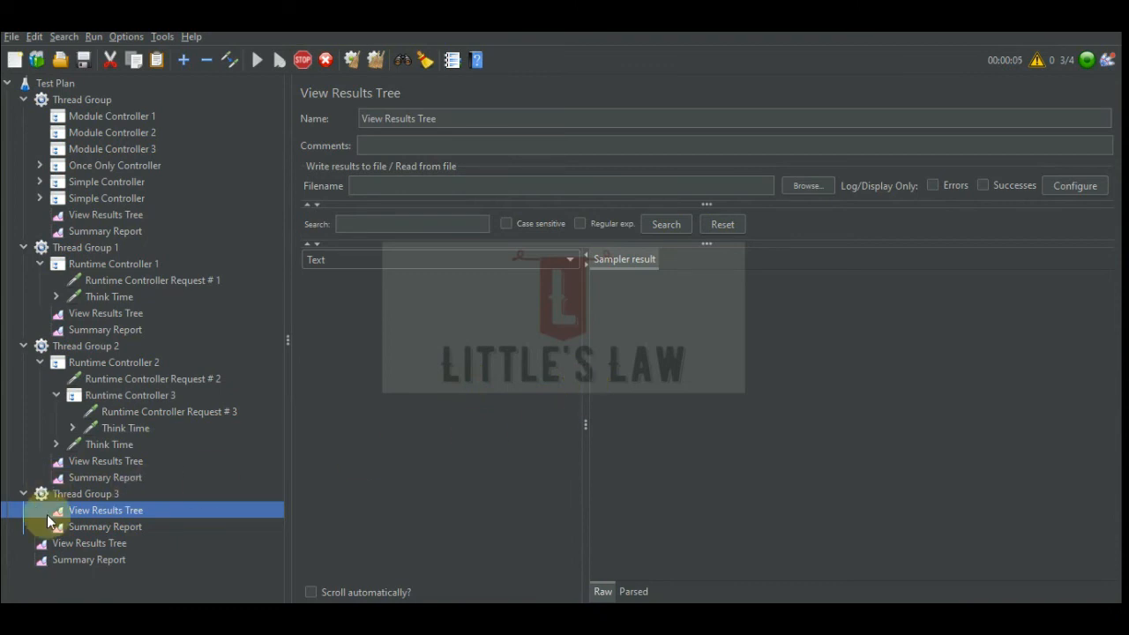
{"action": "left_click", "coordinate": [78, 543]}
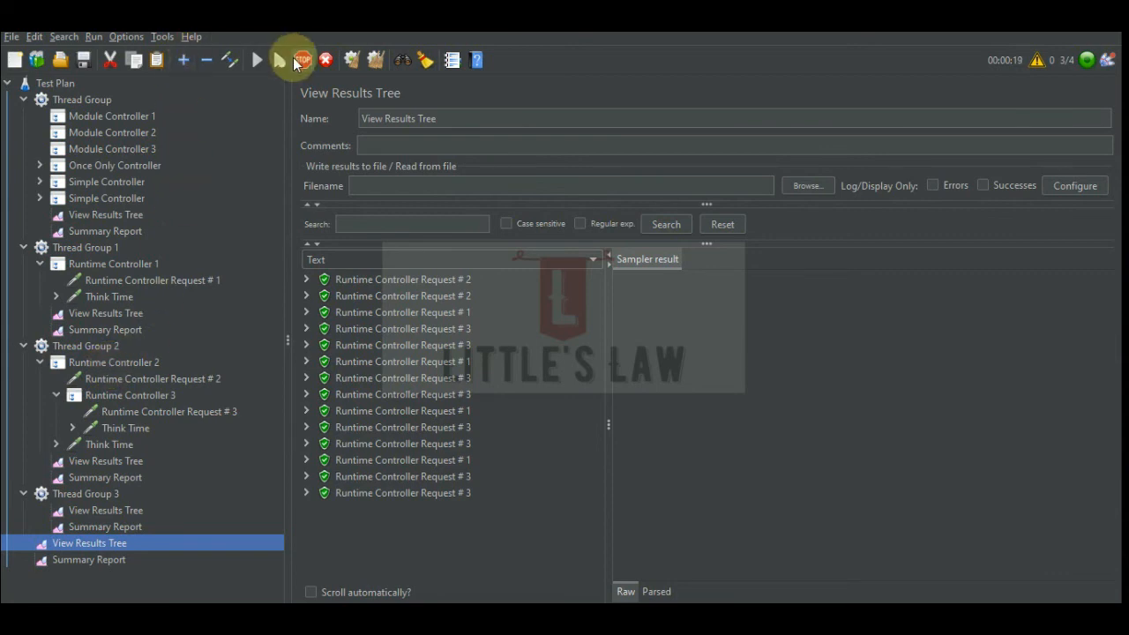
{"action": "left_click", "coordinate": [302, 59]}
Check the target modules of Module Controllers 3 and 2, expanding Runtime Controller 2 under Thread Group 2 in Module Controller 3's module tree.
{"action": "left_click", "coordinate": [134, 150]}
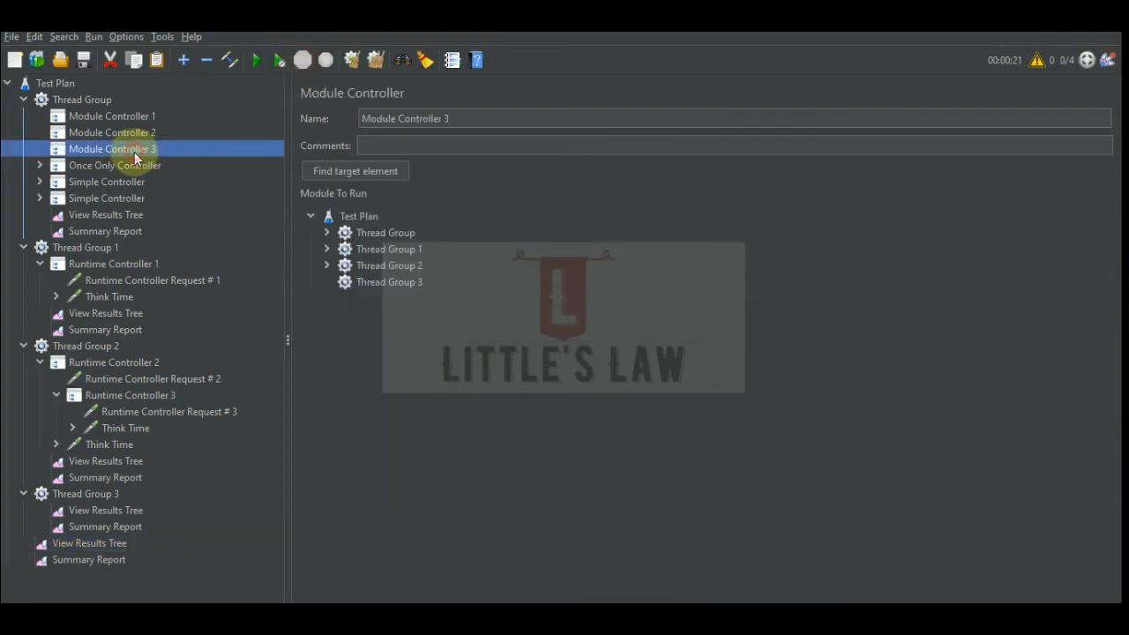
{"action": "left_click", "coordinate": [328, 265]}
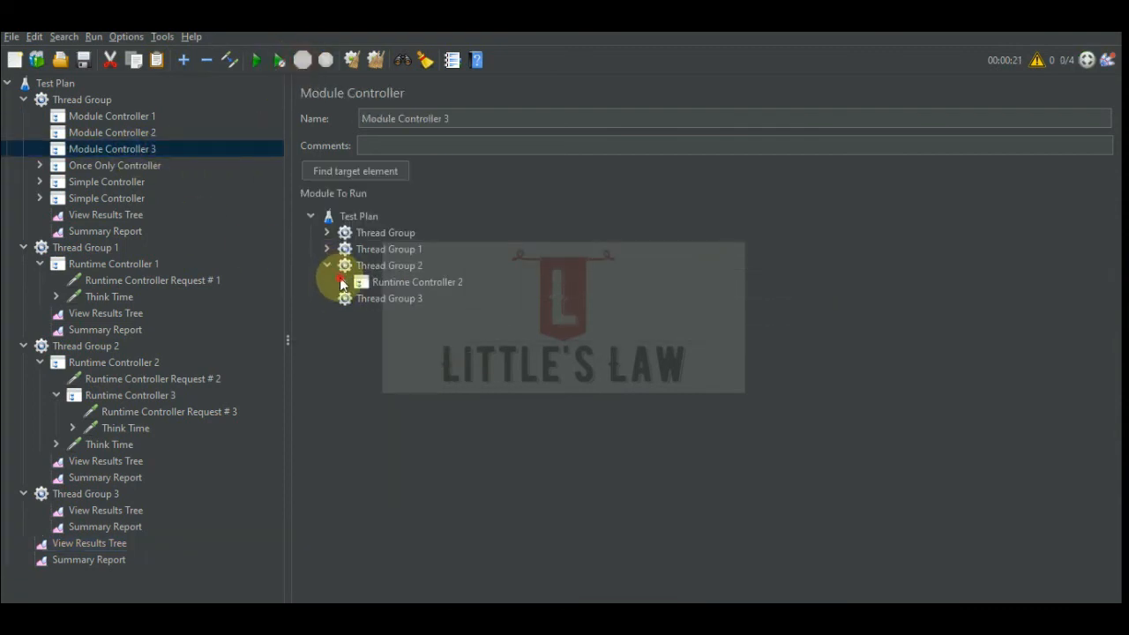
{"action": "left_click", "coordinate": [343, 282]}
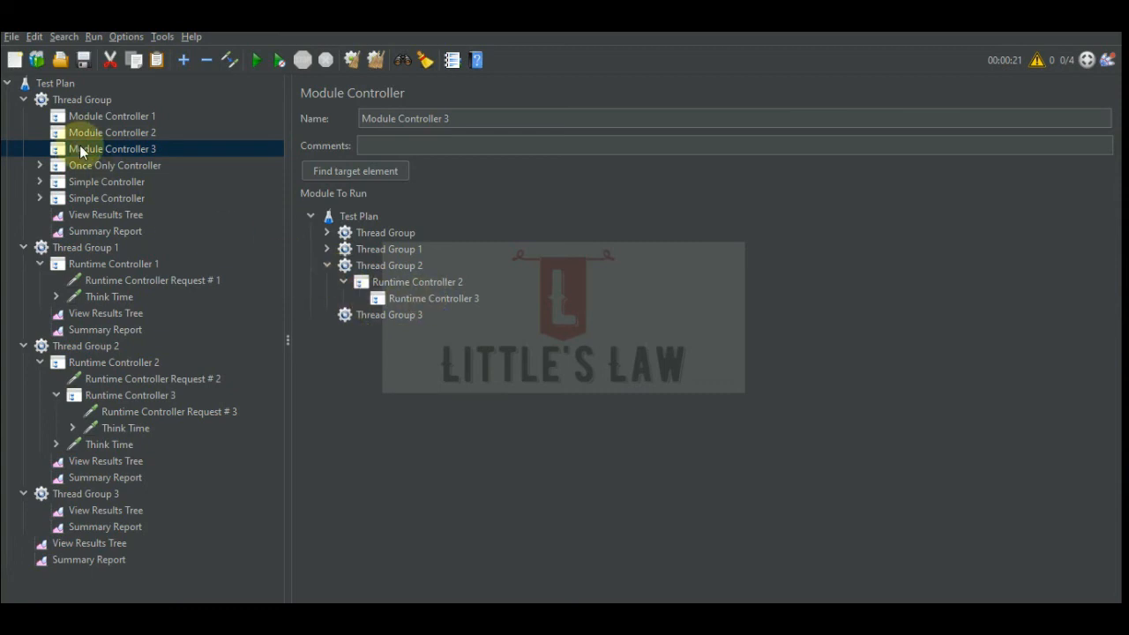
{"action": "left_click", "coordinate": [357, 171]}
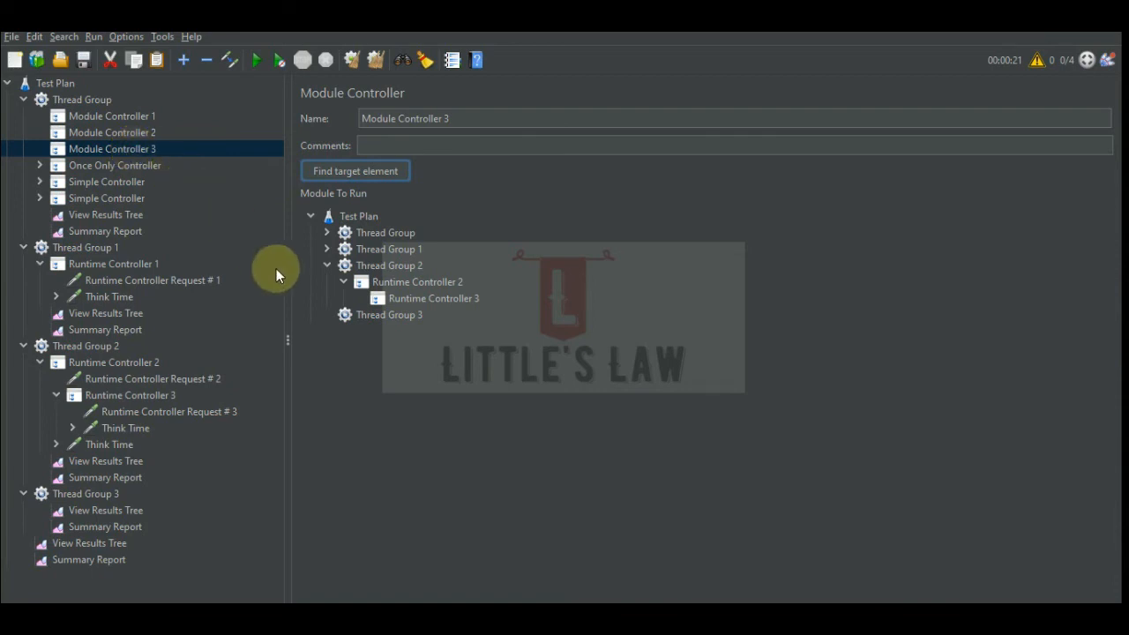
{"action": "left_click", "coordinate": [124, 131]}
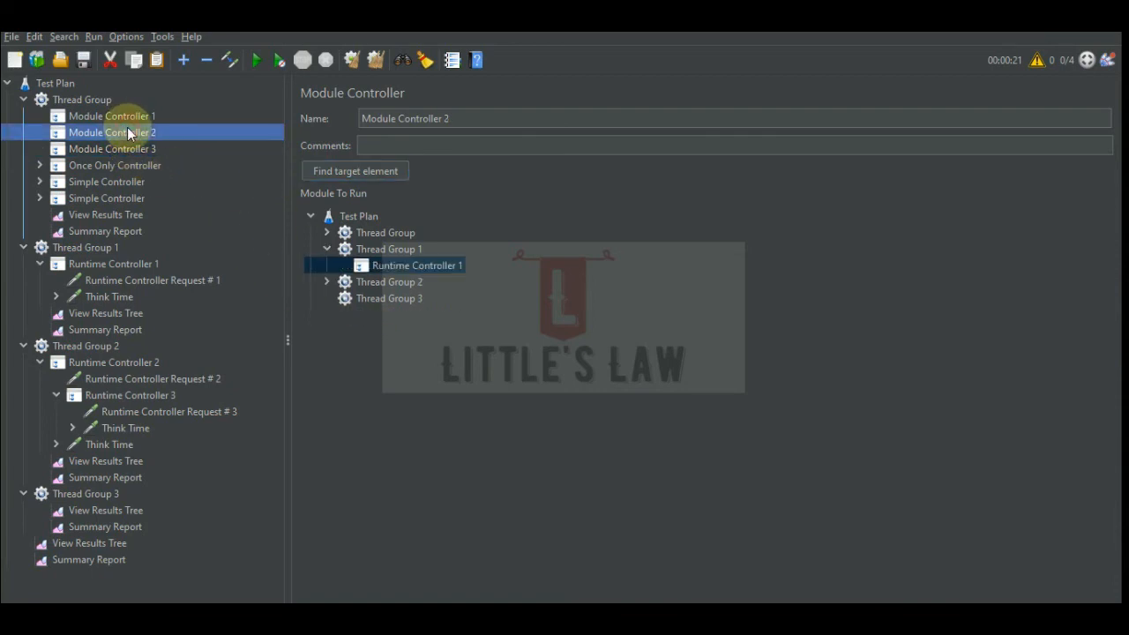
{"action": "left_click", "coordinate": [381, 265]}
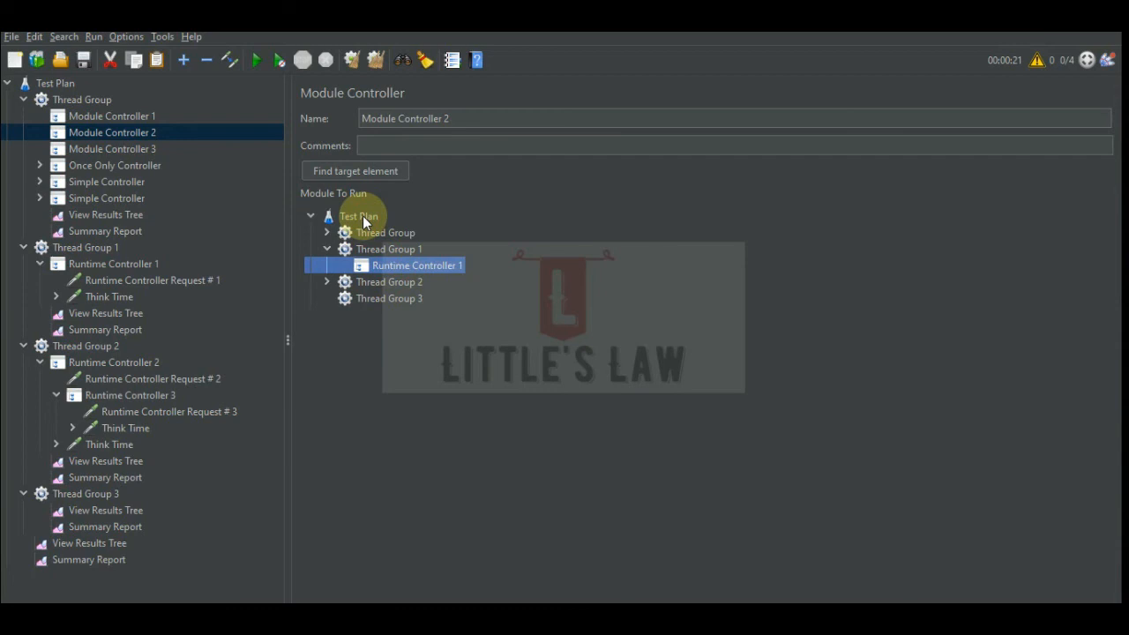
Remove Module Controller 2 from the first Thread Group and confirm the removal.
{"action": "right_click", "coordinate": [113, 131]}
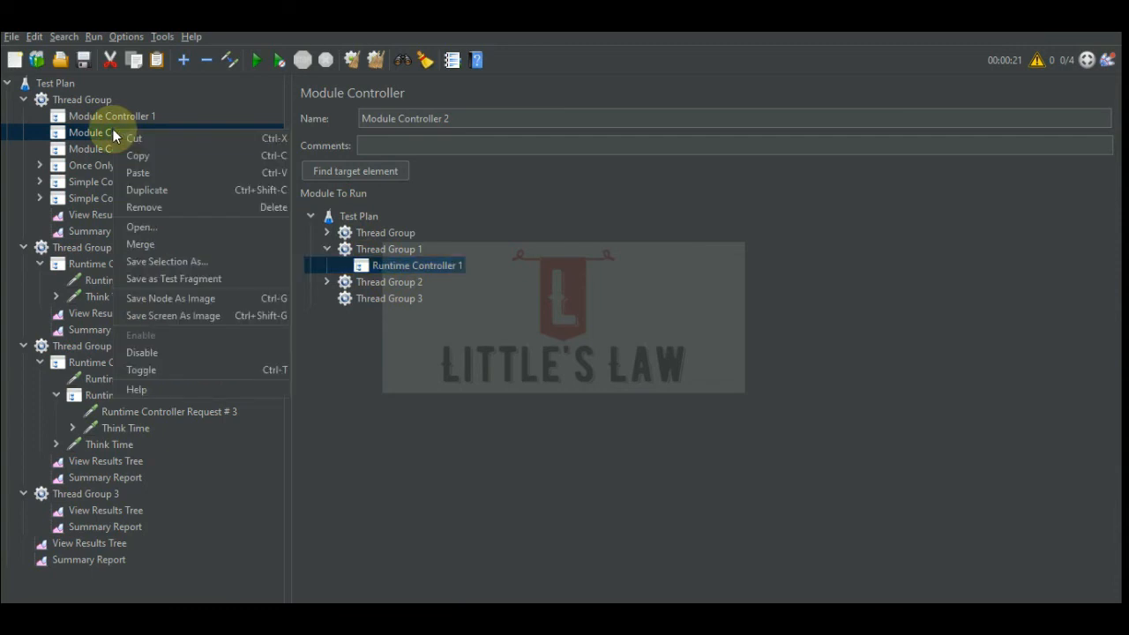
{"action": "left_click", "coordinate": [143, 207]}
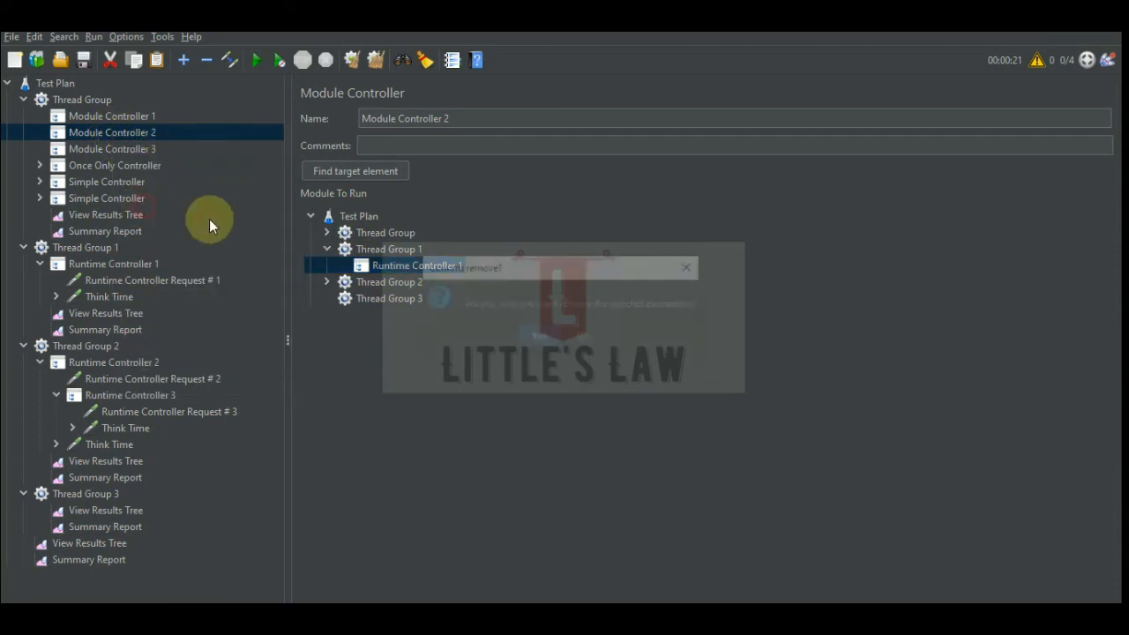
{"action": "left_click", "coordinate": [534, 336]}
Compare the actions available for Module Controller 3 with those available for the Once Only Controller.
{"action": "left_click", "coordinate": [110, 132]}
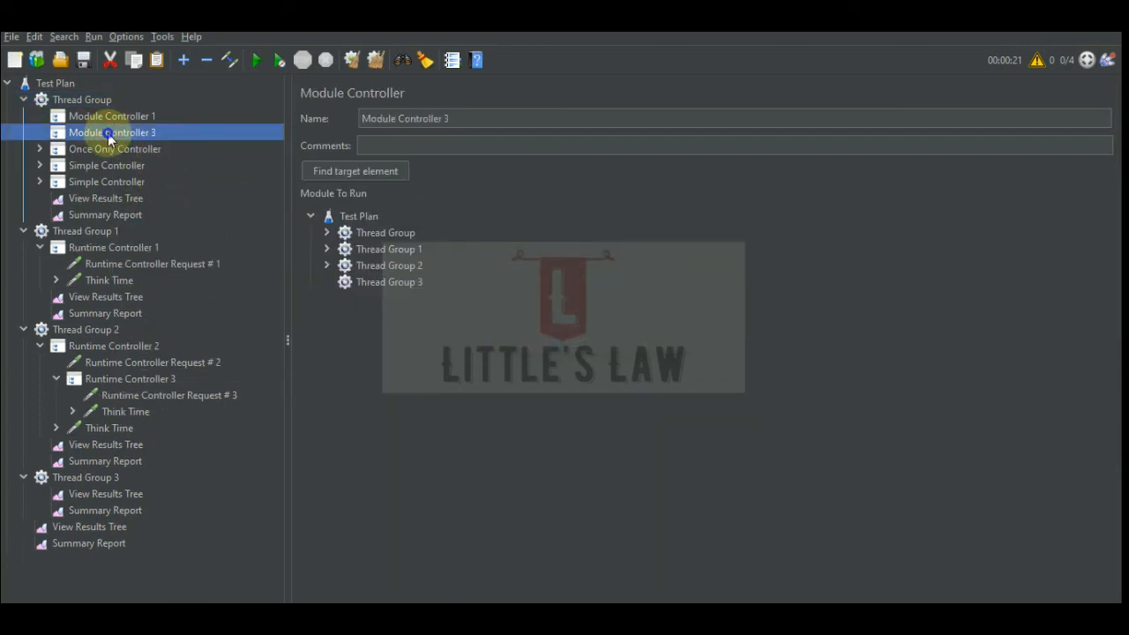
{"action": "right_click", "coordinate": [107, 133]}
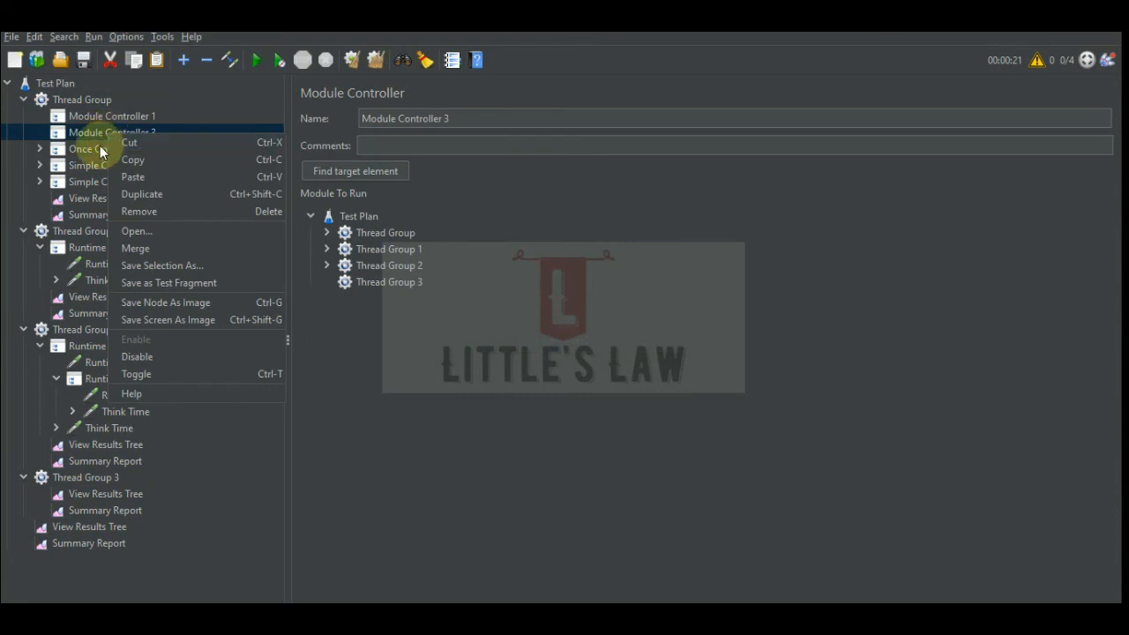
{"action": "left_click", "coordinate": [93, 148]}
{"action": "right_click", "coordinate": [93, 146]}
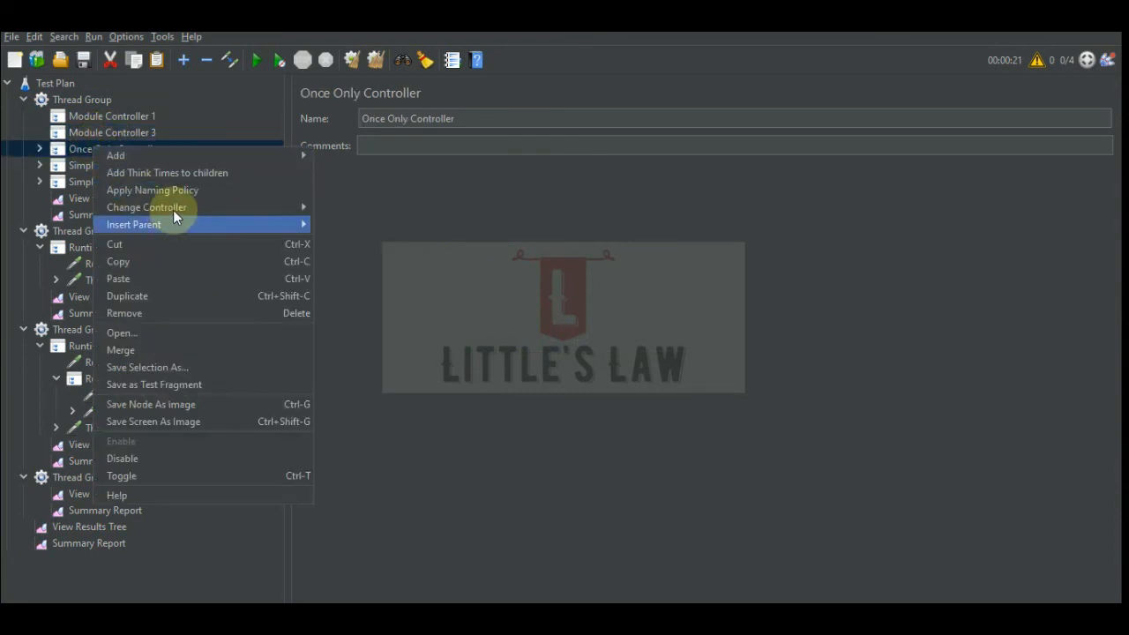
{"action": "mouse_move", "coordinate": [177, 207]}
{"action": "mouse_move", "coordinate": [361, 205]}
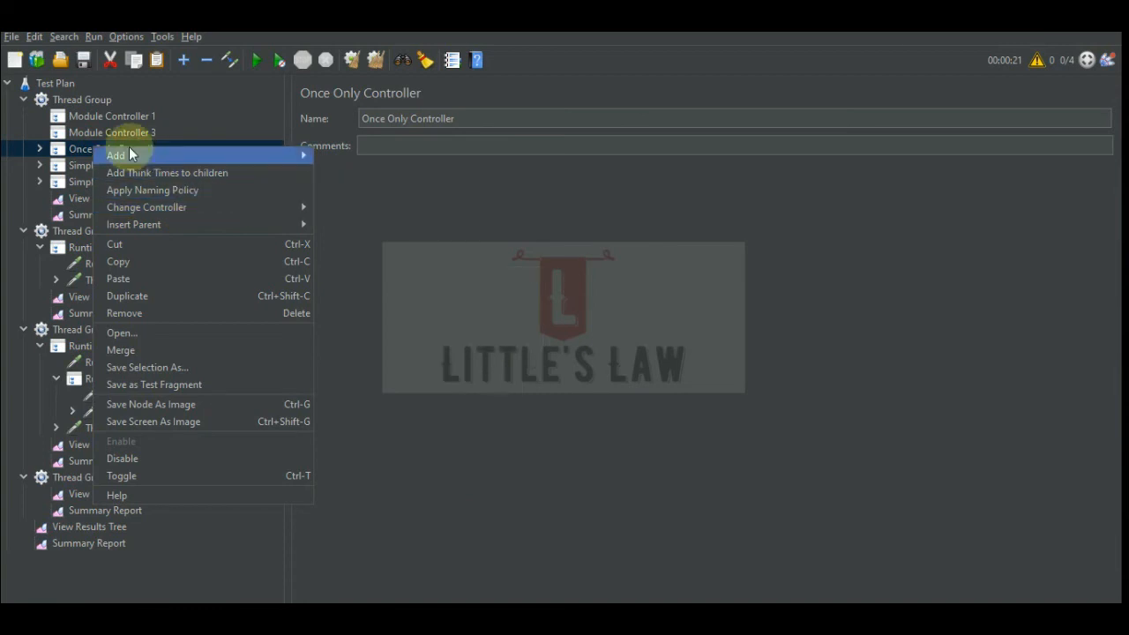
{"action": "left_click", "coordinate": [112, 133]}
{"action": "right_click", "coordinate": [111, 136]}
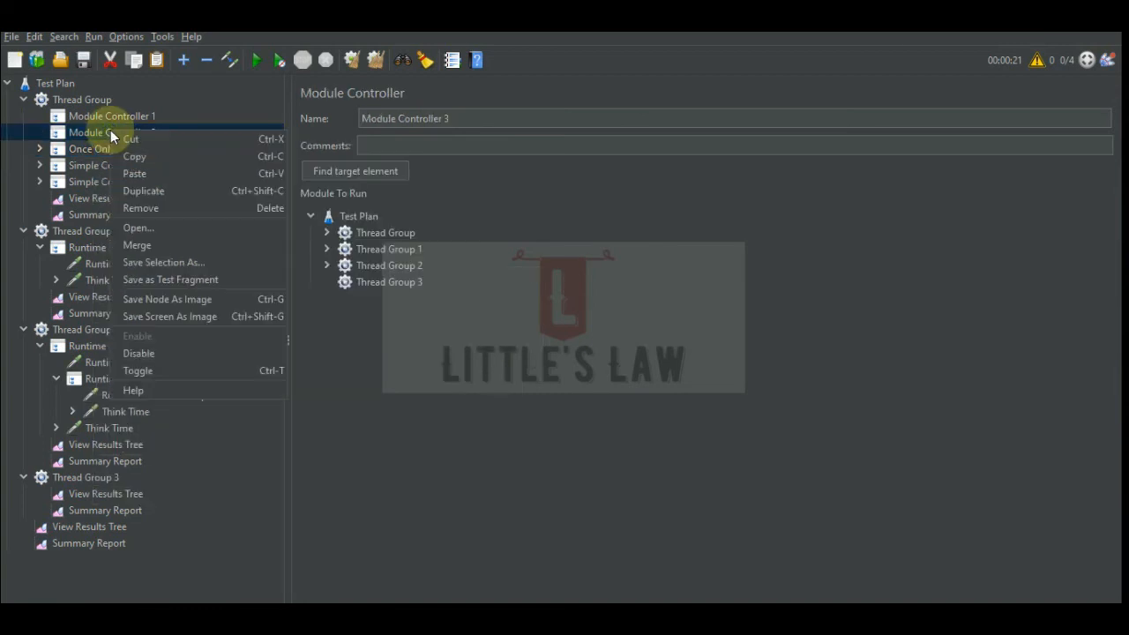
{"action": "right_click", "coordinate": [94, 139]}
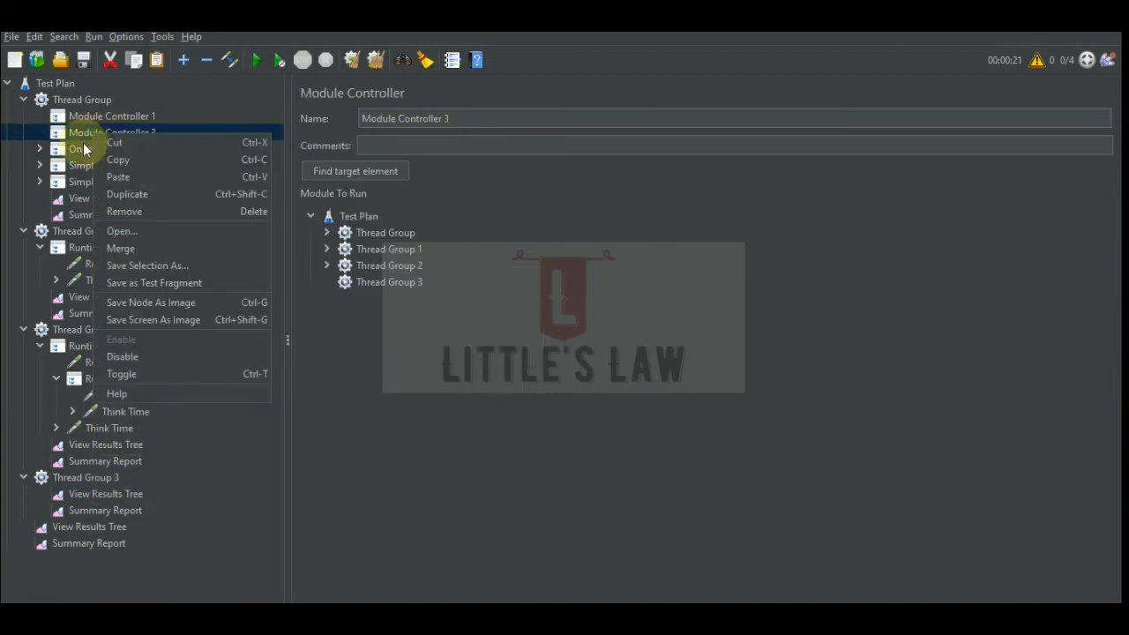
Review the Once Only Controller's options for adding child elements, changing the controller type and inserting a parent.
{"action": "left_click", "coordinate": [84, 149]}
{"action": "right_click", "coordinate": [83, 150]}
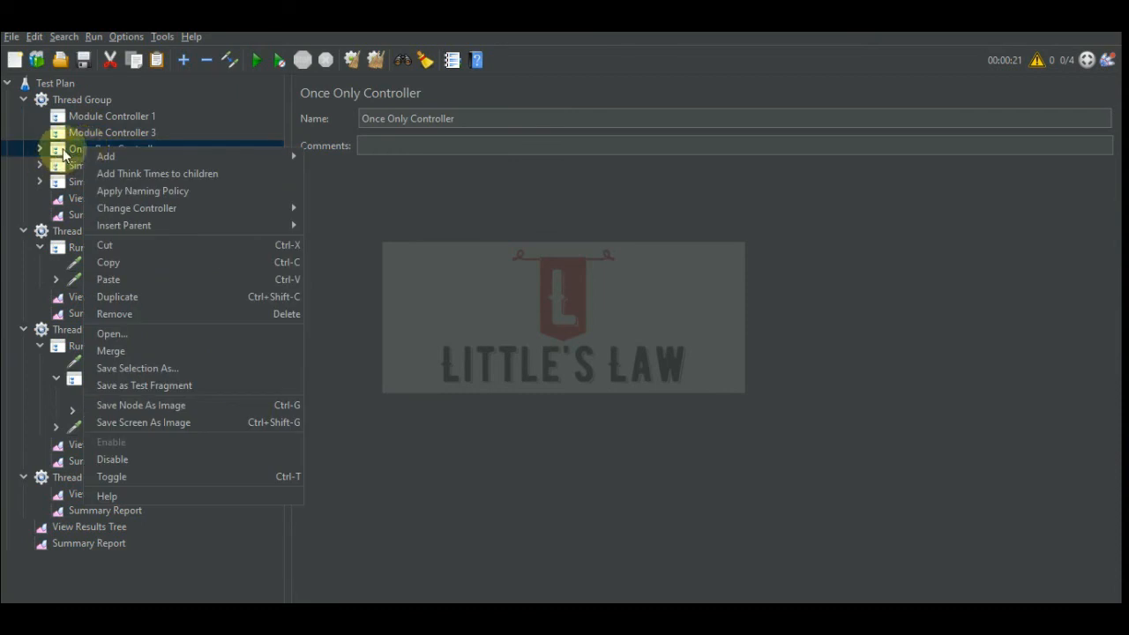
{"action": "left_click", "coordinate": [73, 168]}
{"action": "left_click", "coordinate": [76, 148]}
{"action": "right_click", "coordinate": [77, 147]}
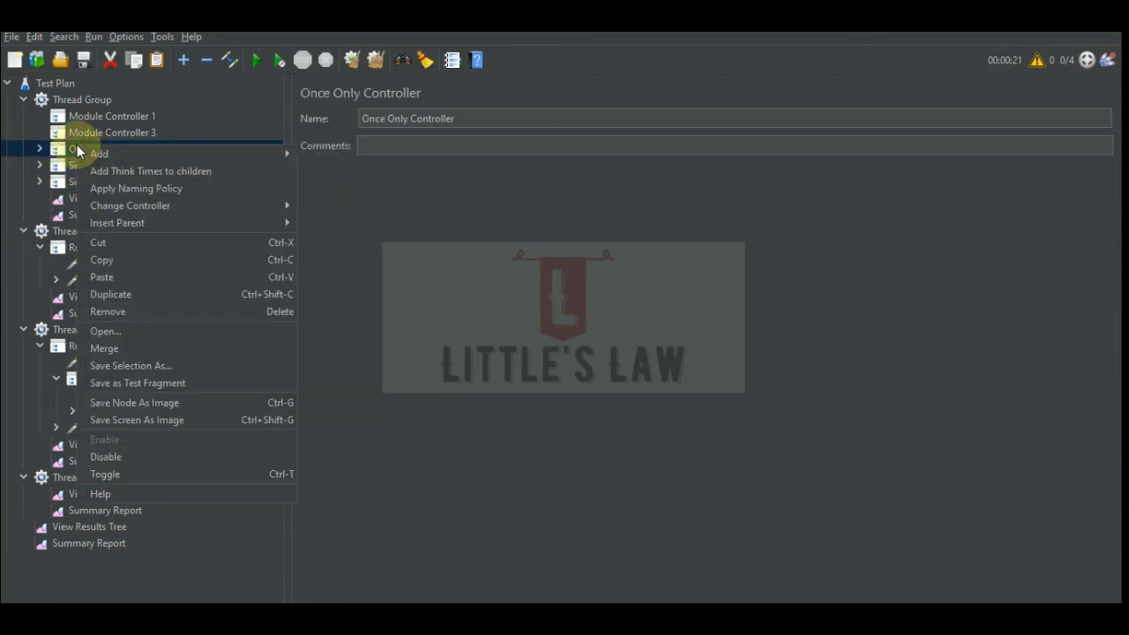
{"action": "mouse_move", "coordinate": [118, 150]}
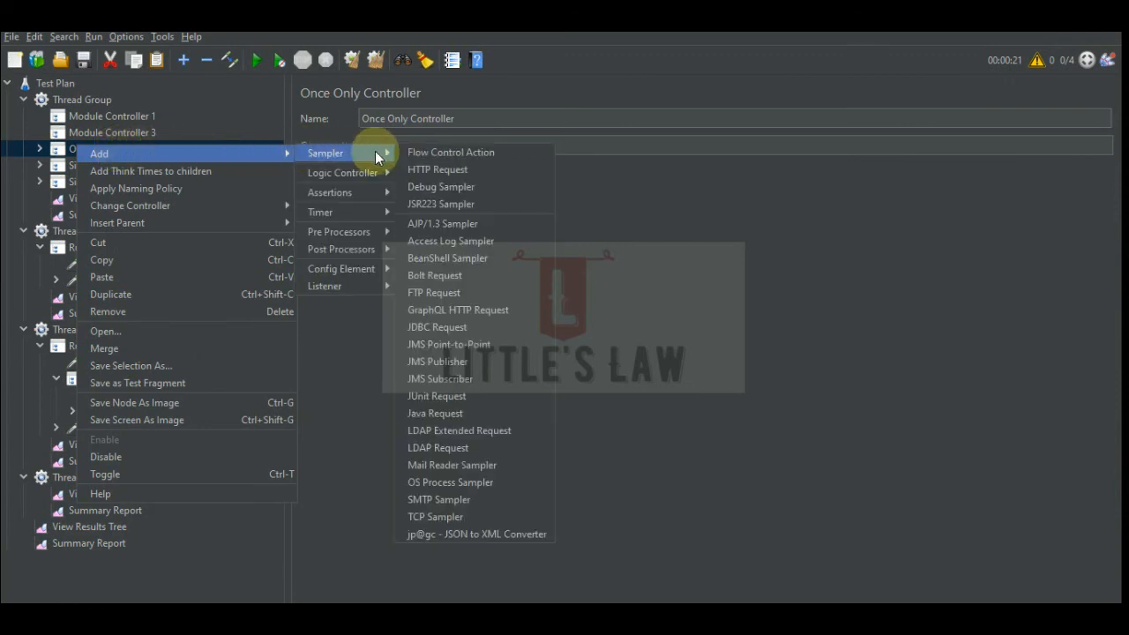
{"action": "mouse_move", "coordinate": [354, 175]}
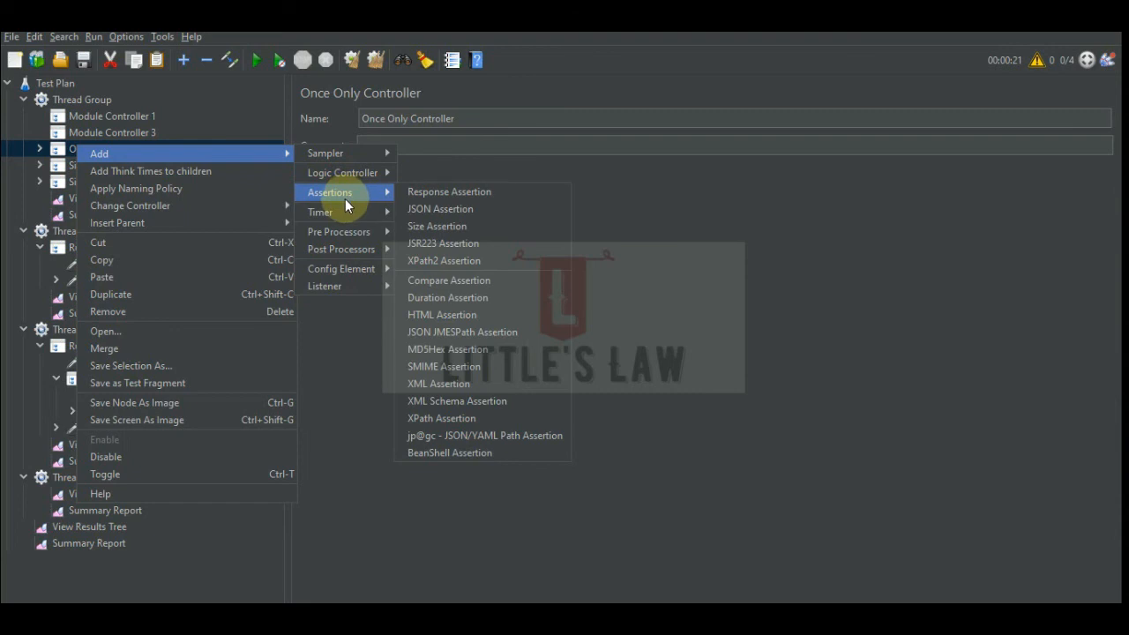
{"action": "mouse_move", "coordinate": [339, 218]}
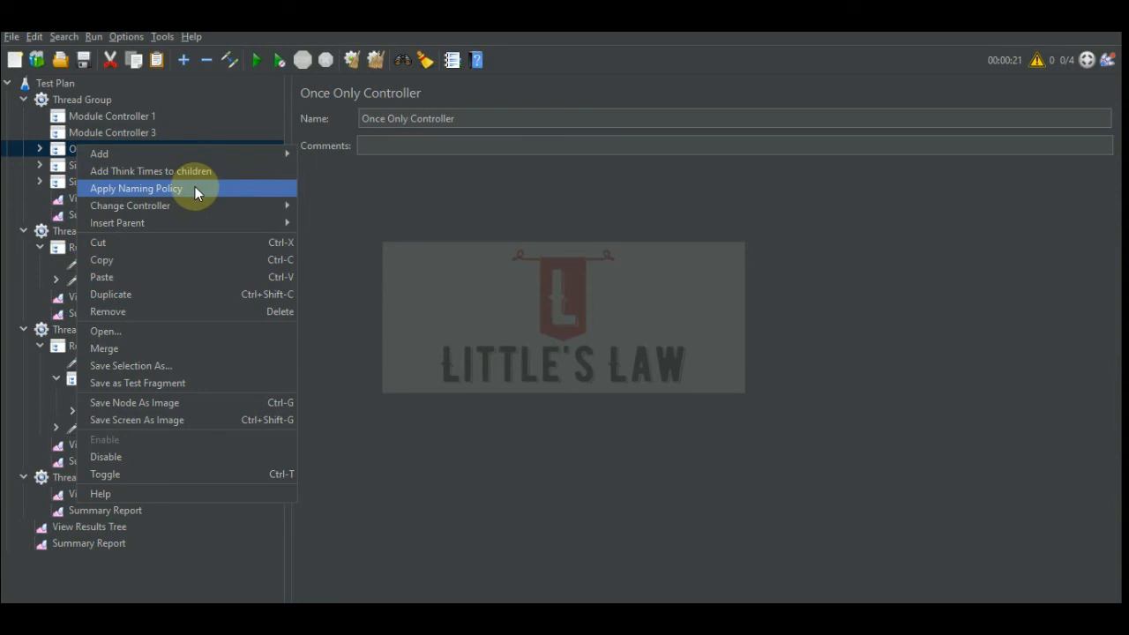
{"action": "mouse_move", "coordinate": [196, 202]}
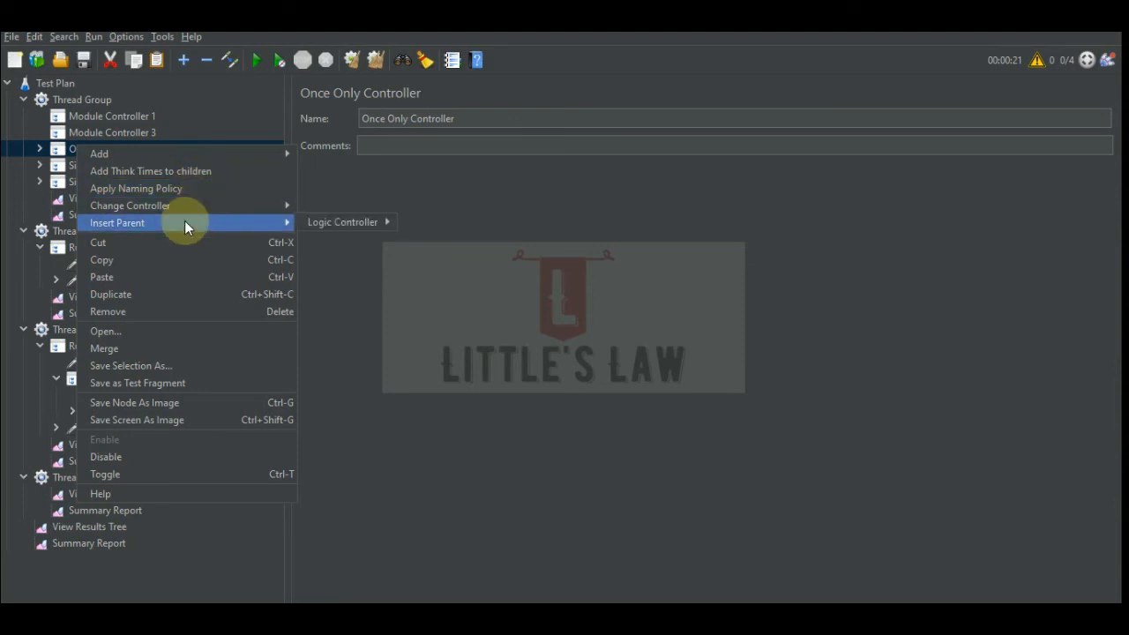
Review the actions offered for Module Controller 3 and check the target module of Module Controller 1.
{"action": "left_click", "coordinate": [89, 132]}
{"action": "right_click", "coordinate": [87, 133]}
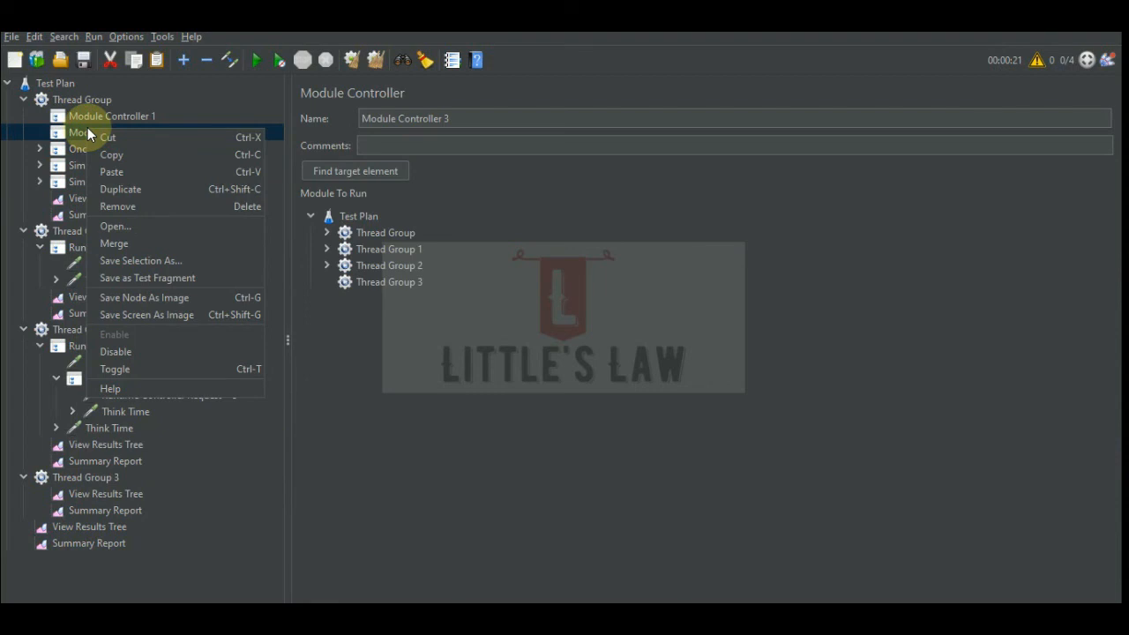
{"action": "left_click", "coordinate": [74, 132]}
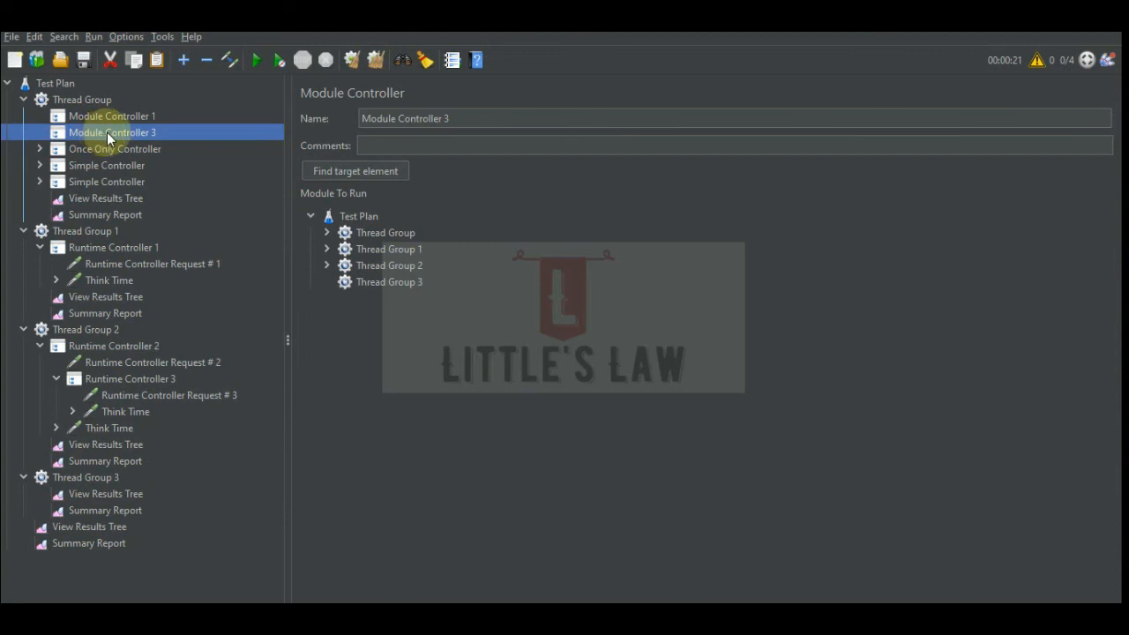
{"action": "right_click", "coordinate": [107, 133]}
{"action": "left_click", "coordinate": [96, 118]}
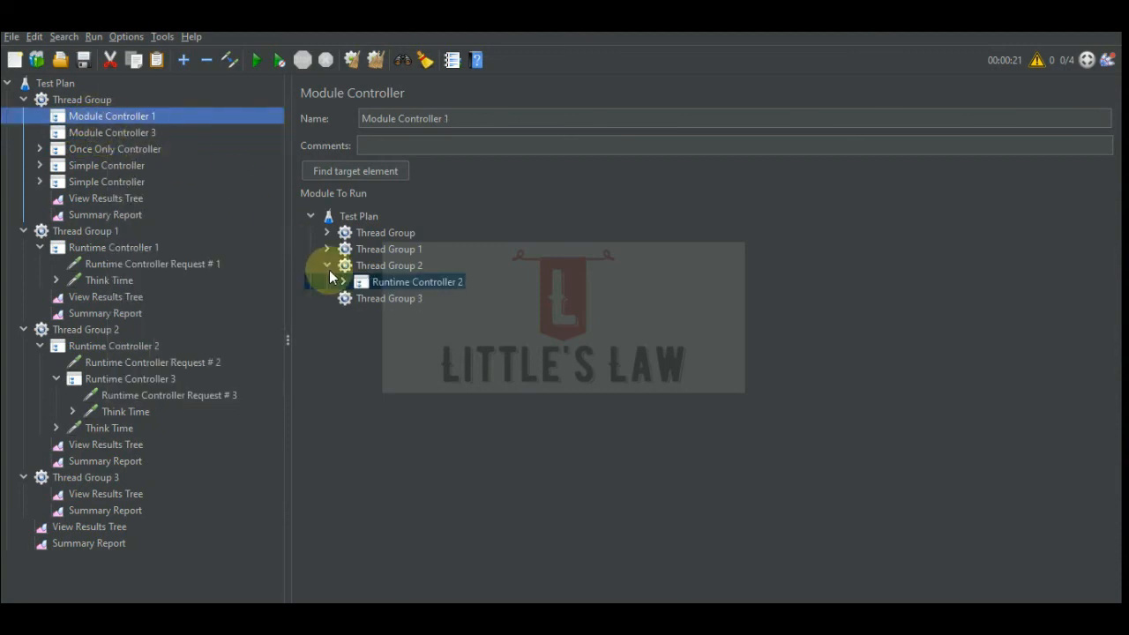
Duplicate Module Controller 3 twice within the first Thread Group.
{"action": "right_click", "coordinate": [77, 134]}
{"action": "left_click", "coordinate": [108, 190]}
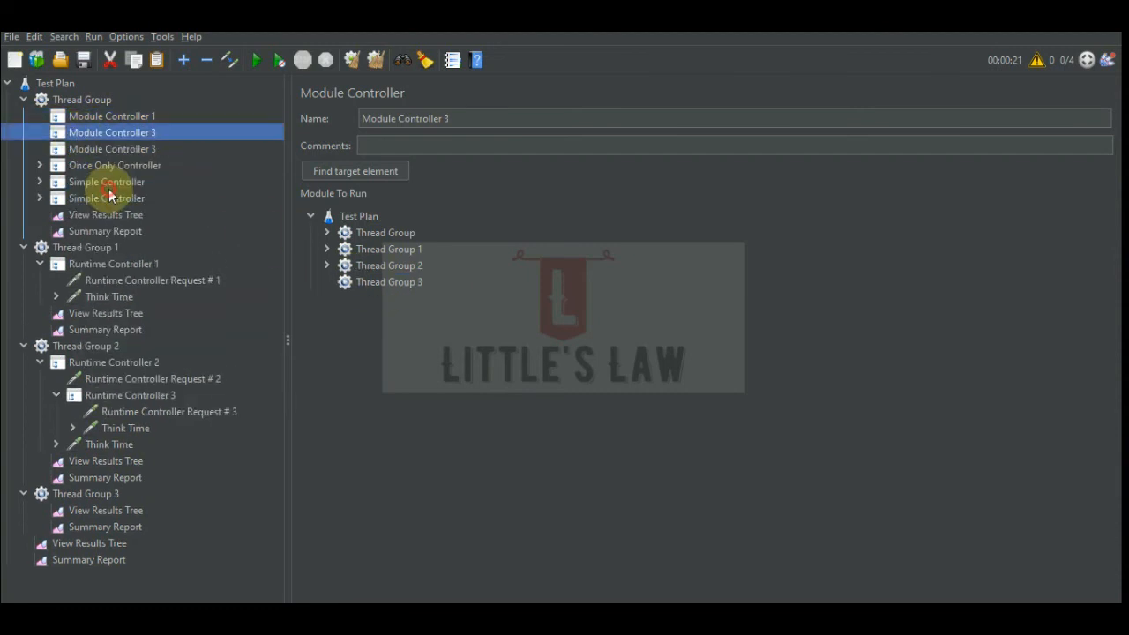
{"action": "right_click", "coordinate": [105, 134]}
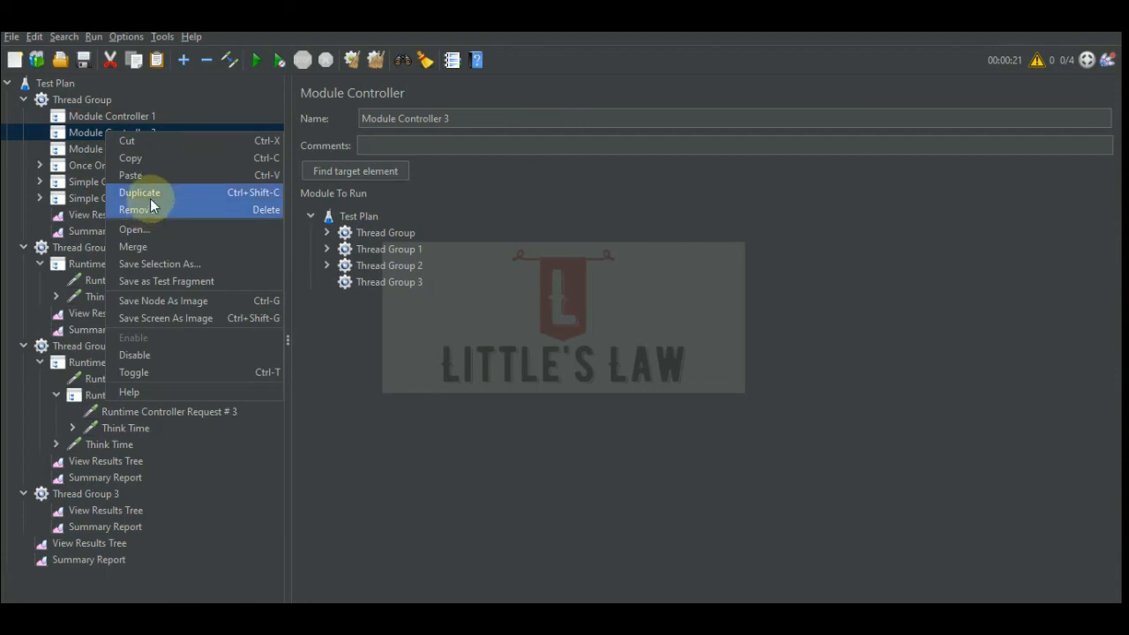
{"action": "left_click", "coordinate": [132, 192]}
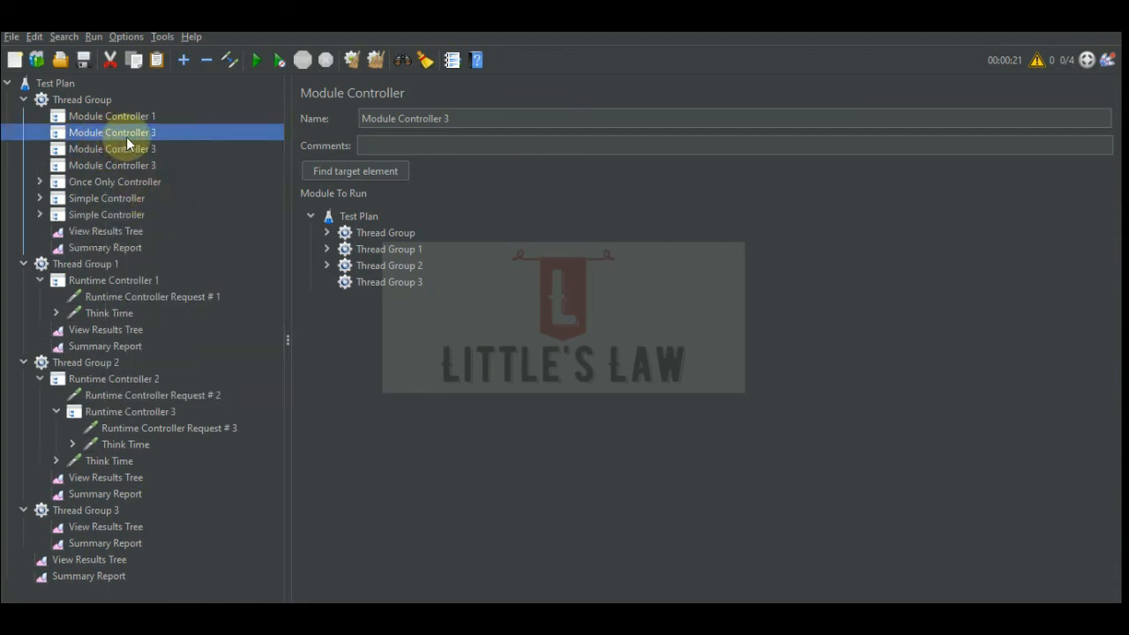
Check the module targets of the three Module Controller 3 entries and compare them with Module Controller 1.
{"action": "left_click", "coordinate": [133, 150]}
{"action": "left_click", "coordinate": [137, 165]}
{"action": "left_click", "coordinate": [147, 133]}
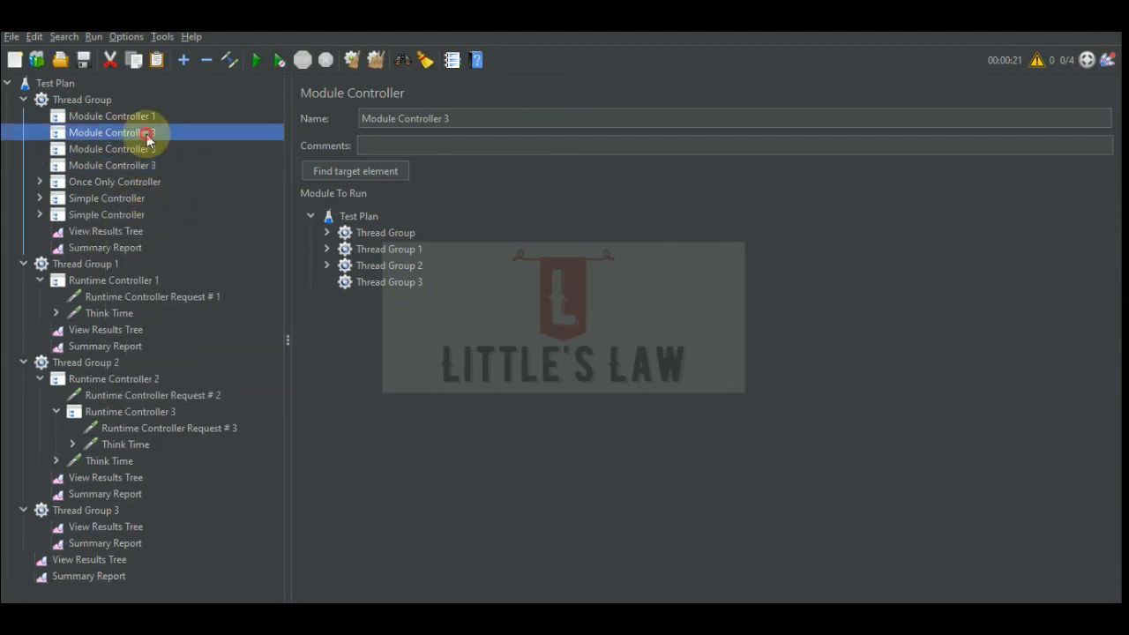
{"action": "left_click", "coordinate": [147, 148]}
{"action": "left_click", "coordinate": [147, 165]}
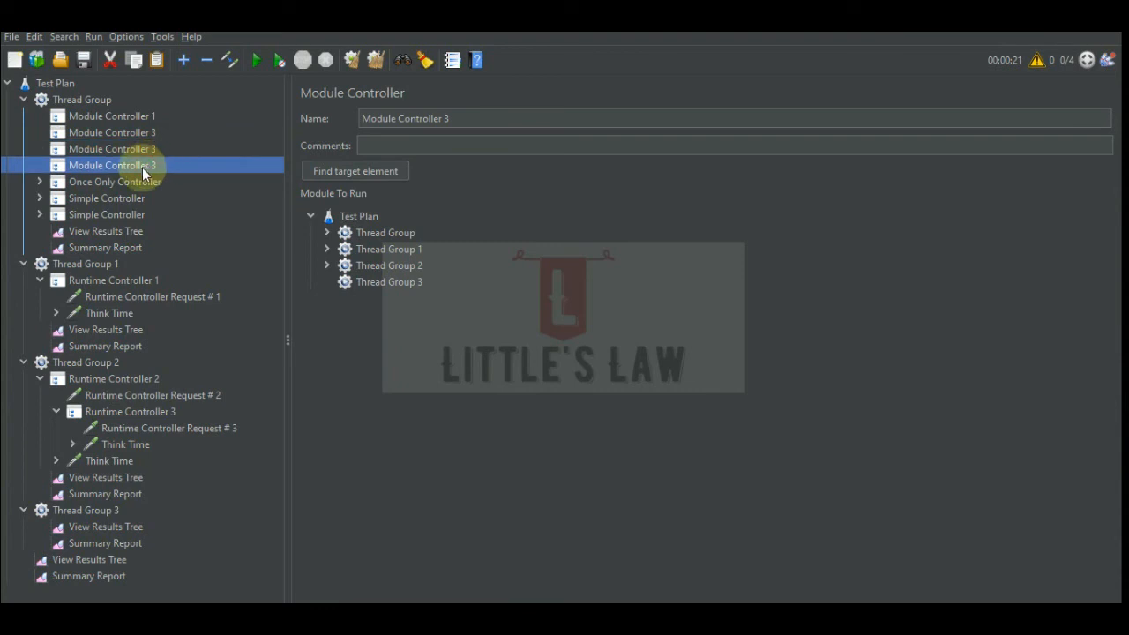
{"action": "left_click", "coordinate": [111, 117]}
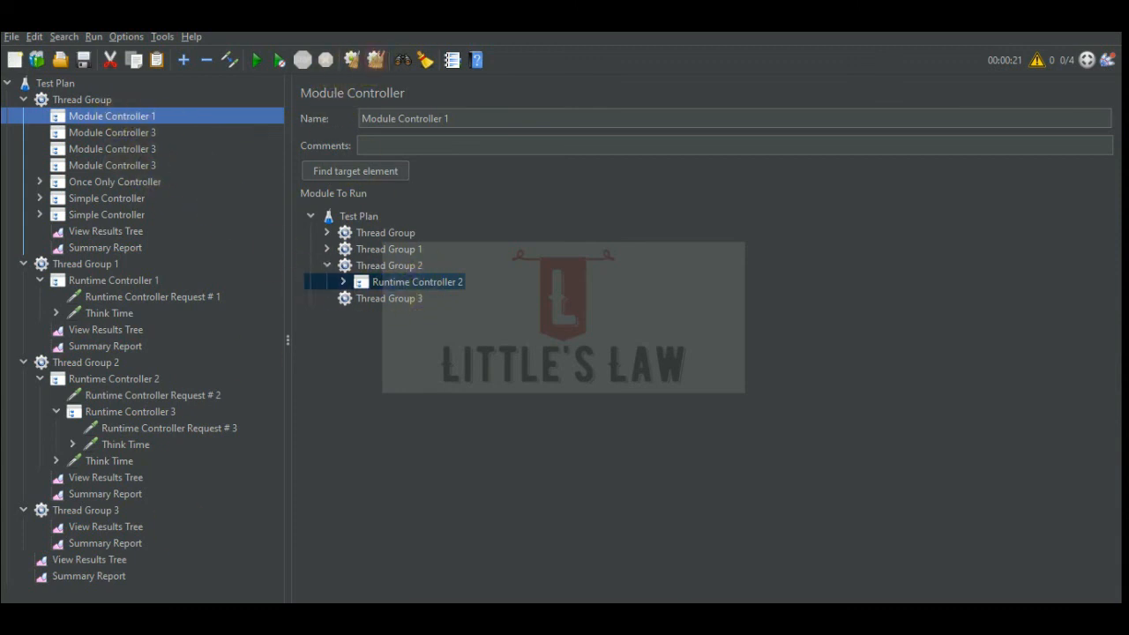
Run the test with the duplicated controllers while viewing the test-plan-level View Results Tree, and stop it.
{"action": "left_click", "coordinate": [77, 559]}
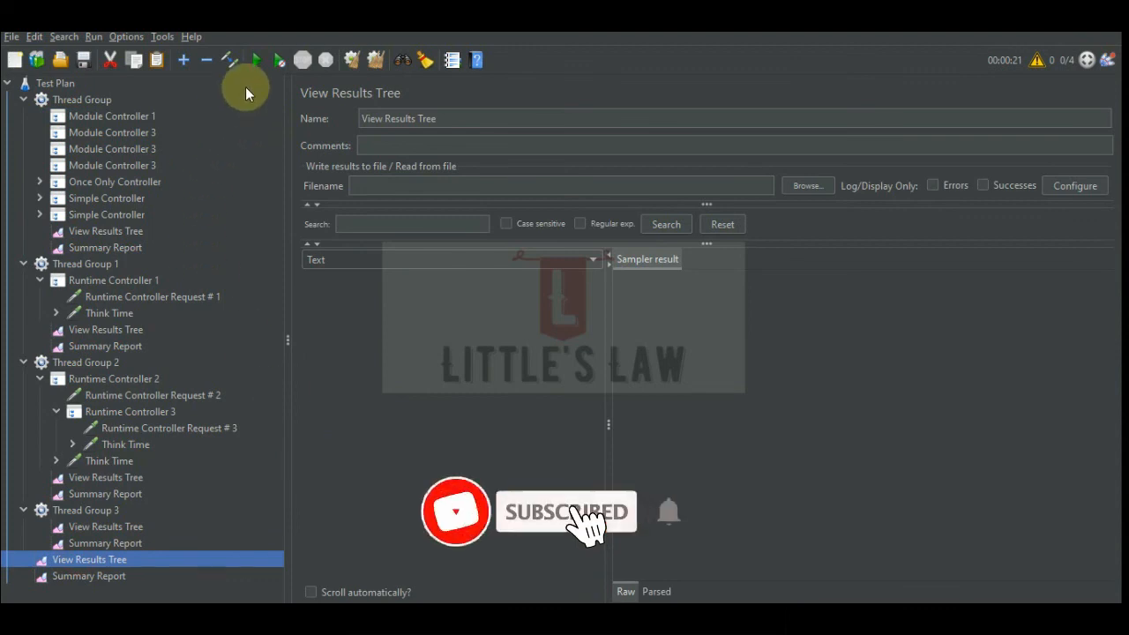
{"action": "left_click", "coordinate": [255, 60]}
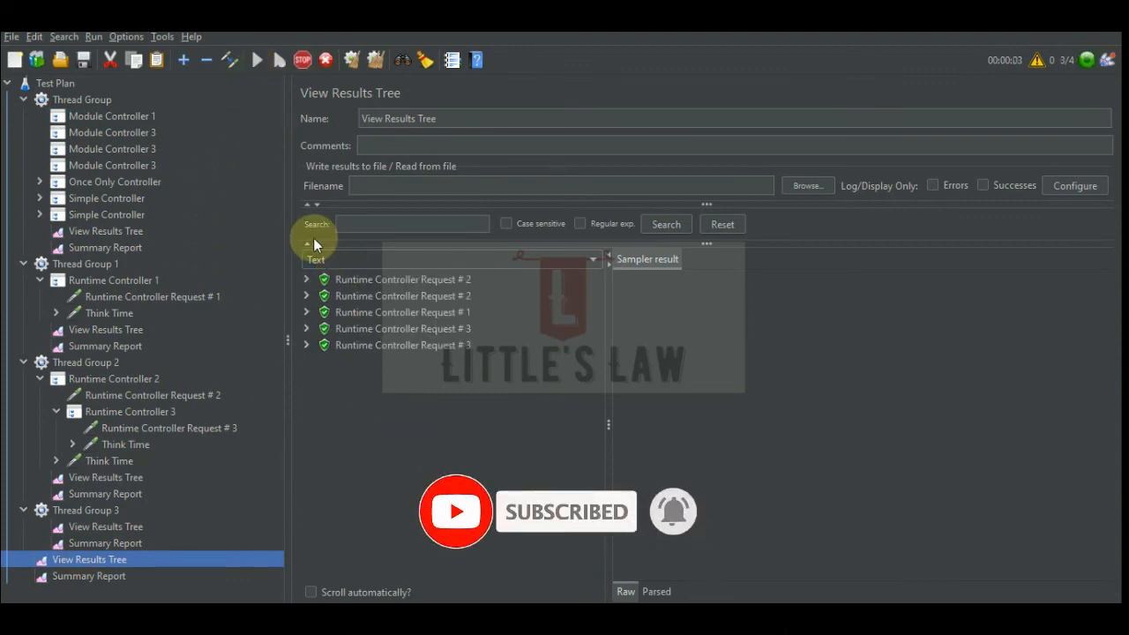
{"action": "left_click", "coordinate": [302, 59]}
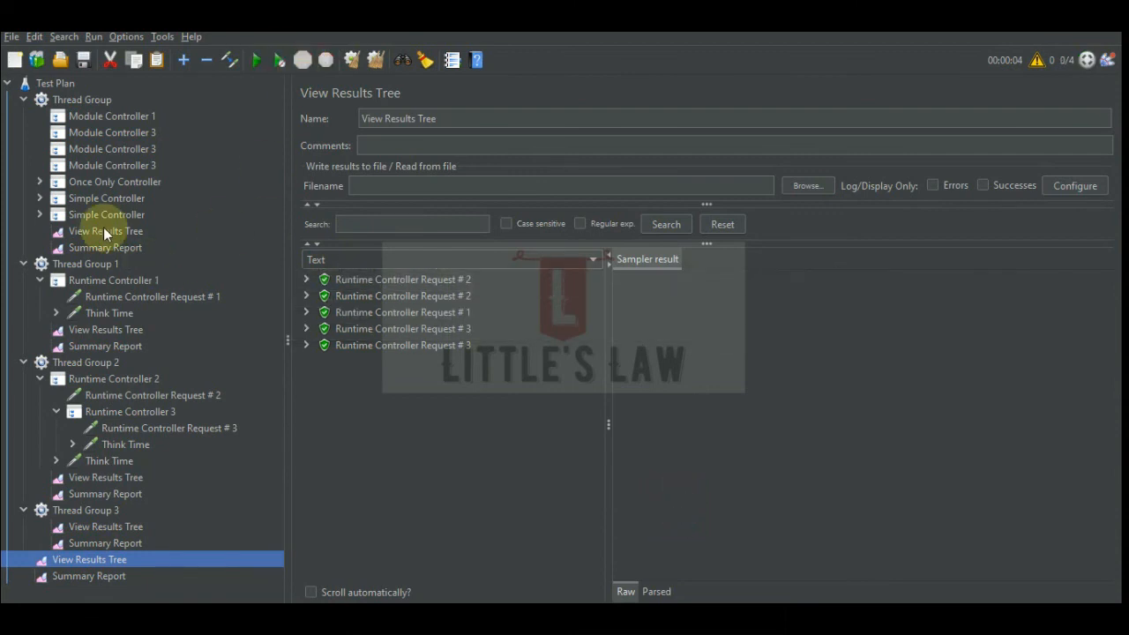
Recheck the module settings of each Module Controller 3 copy in the first Thread Group.
{"action": "left_click", "coordinate": [125, 134]}
{"action": "left_click", "coordinate": [130, 148]}
{"action": "left_click", "coordinate": [131, 161]}
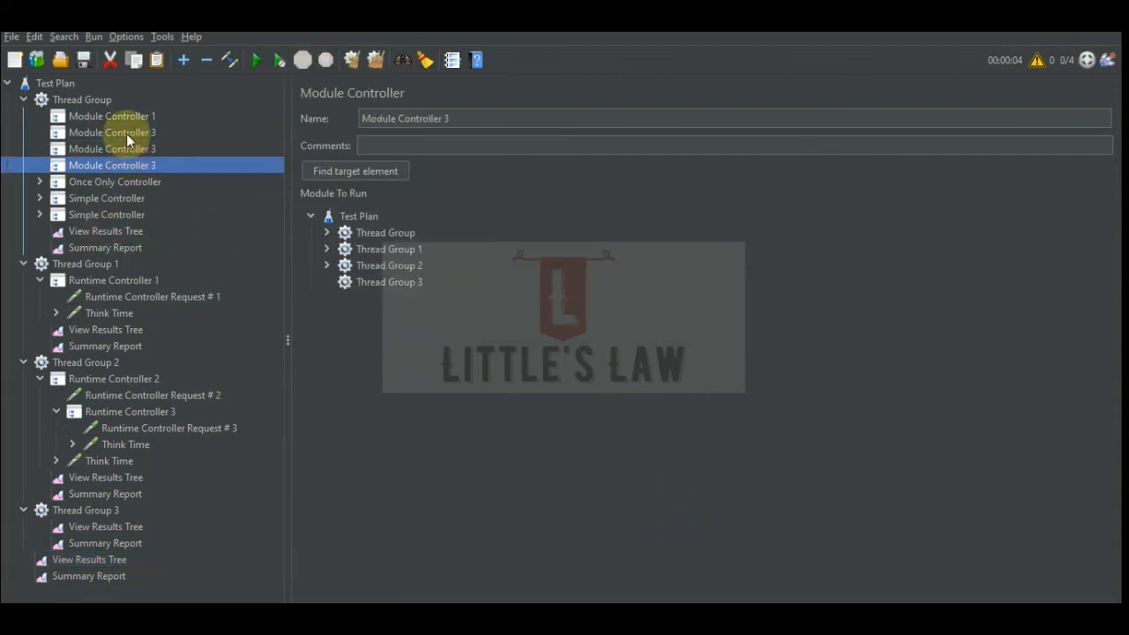
Remove Module Controller 1 from the first Thread Group and confirm the removal.
{"action": "left_click", "coordinate": [117, 119]}
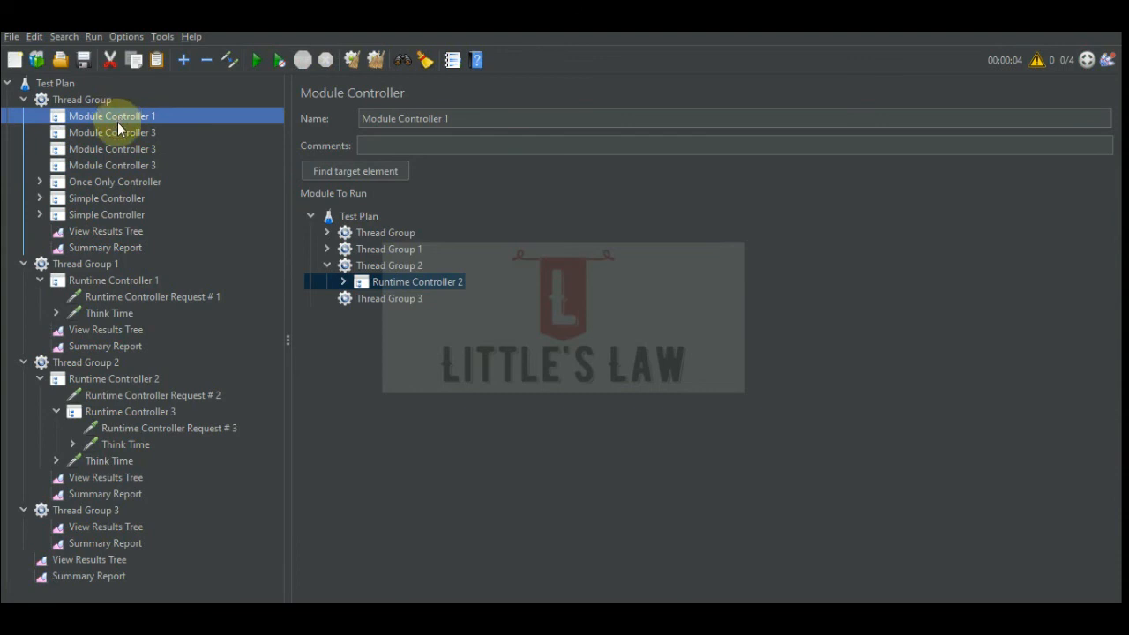
{"action": "right_click", "coordinate": [125, 120]}
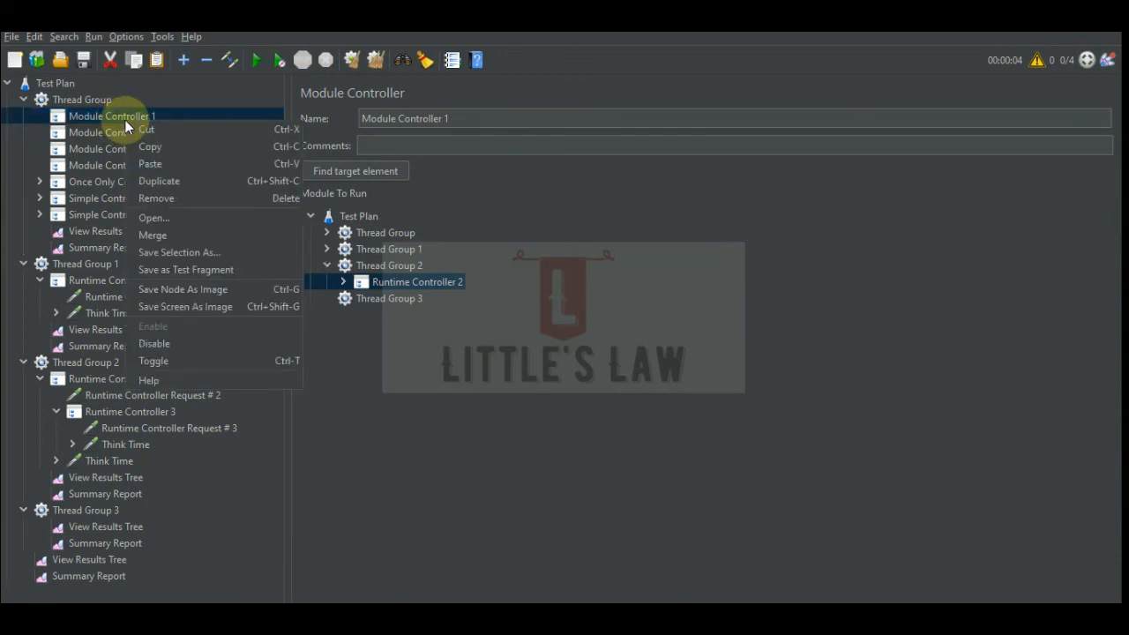
{"action": "left_click", "coordinate": [153, 200]}
{"action": "left_click", "coordinate": [531, 333]}
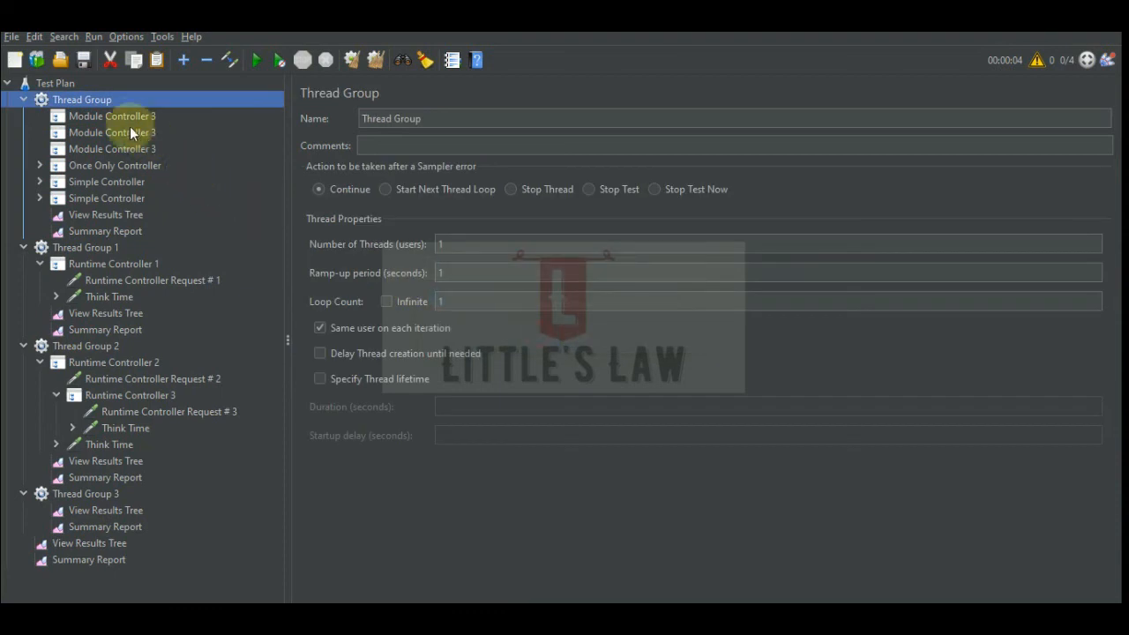
Check that the three remaining Module Controller 3 entries have no target module selected.
{"action": "left_click", "coordinate": [131, 115]}
{"action": "left_click", "coordinate": [137, 132]}
{"action": "left_click", "coordinate": [138, 150]}
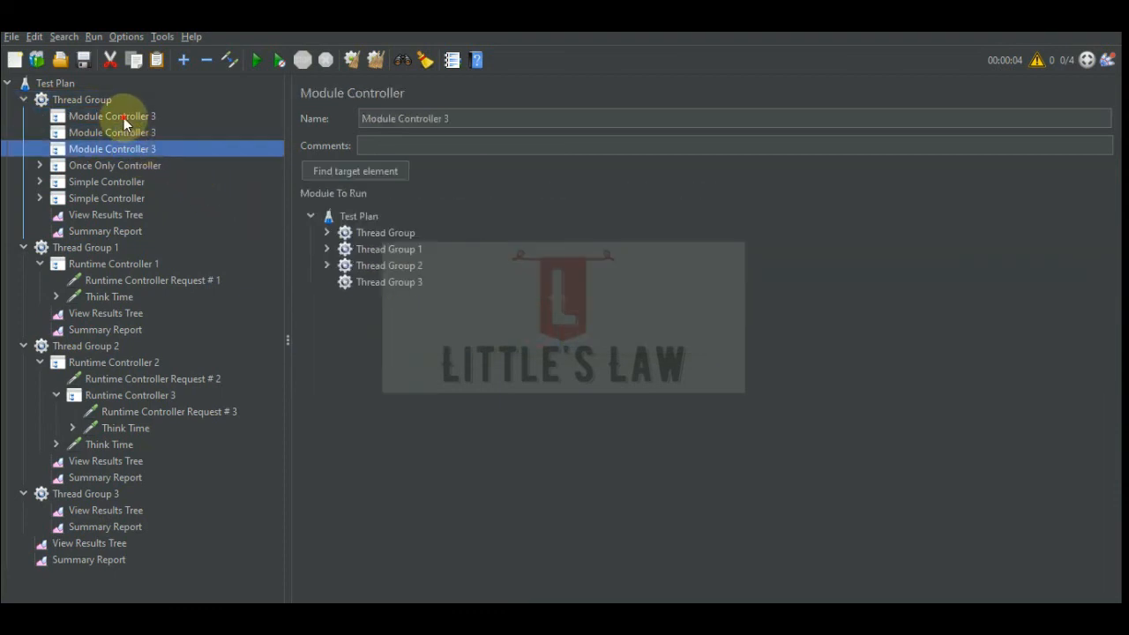
{"action": "left_click", "coordinate": [124, 117]}
{"action": "left_click", "coordinate": [139, 132]}
{"action": "left_click", "coordinate": [141, 150]}
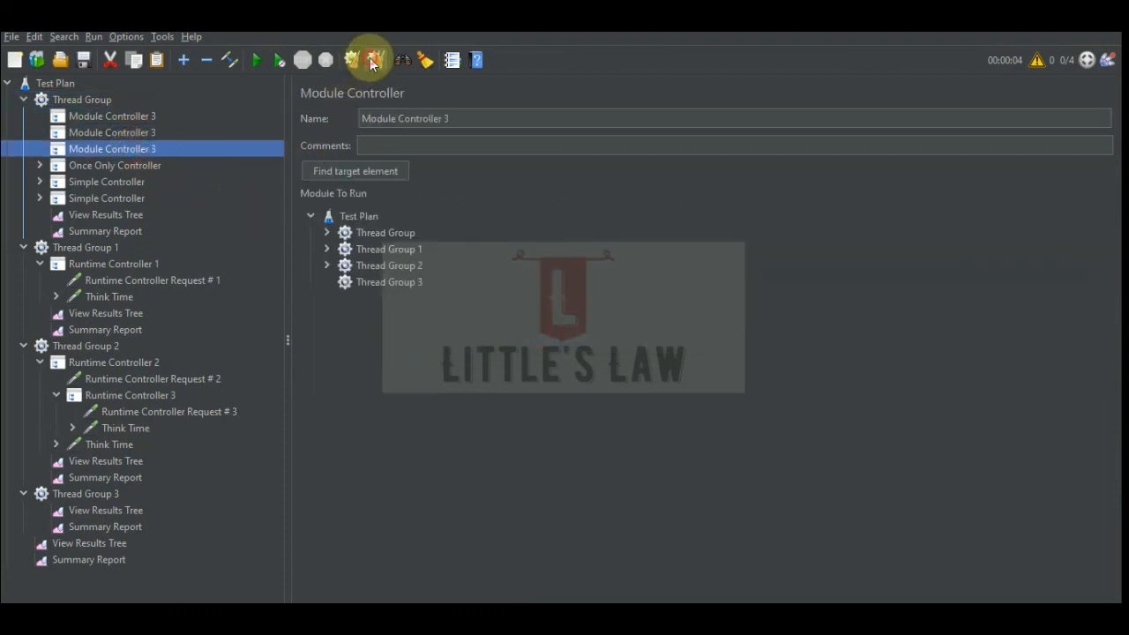
Run the test without Module Controller 1, view the test-plan-level View Results Tree, and collapse Thread Groups 1 and 2.
{"action": "left_click", "coordinate": [257, 59]}
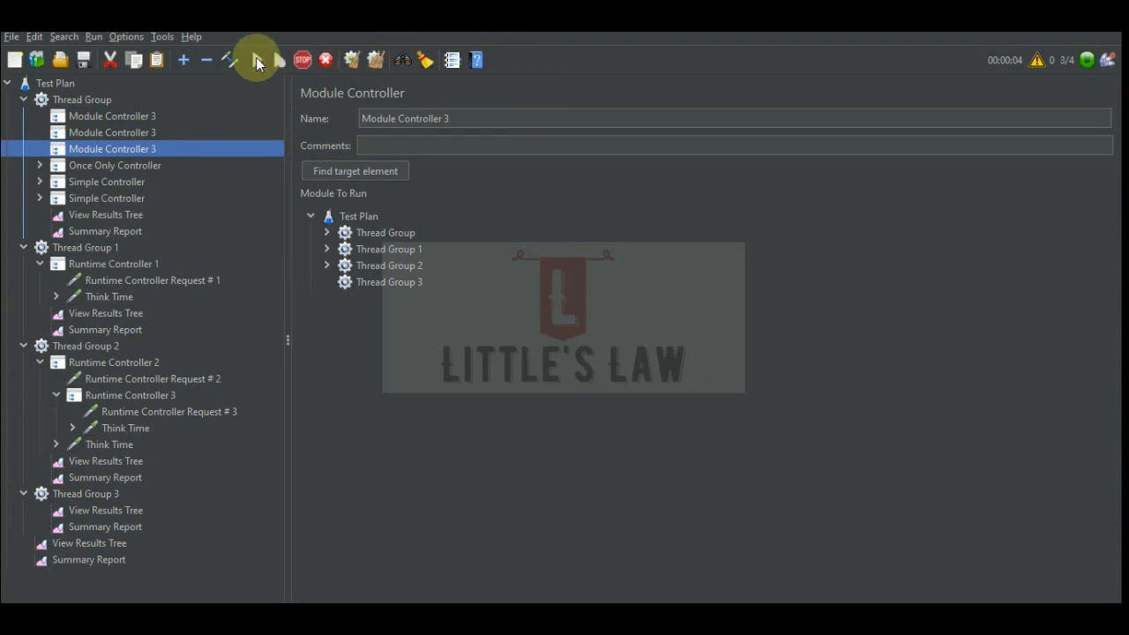
{"action": "left_click", "coordinate": [102, 543]}
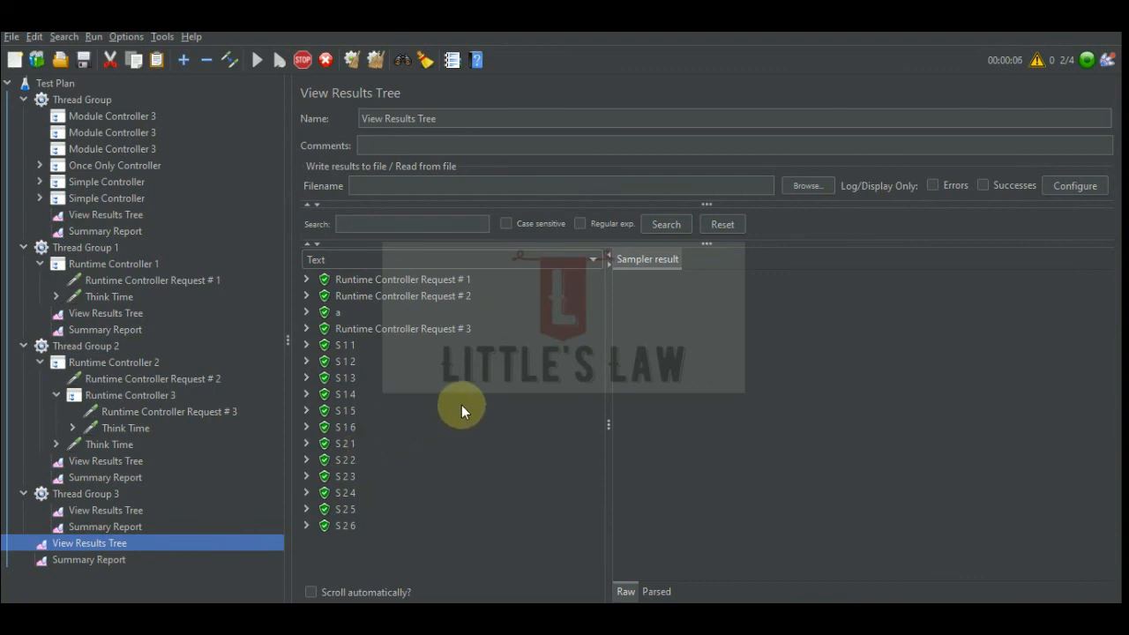
{"action": "left_click", "coordinate": [22, 247]}
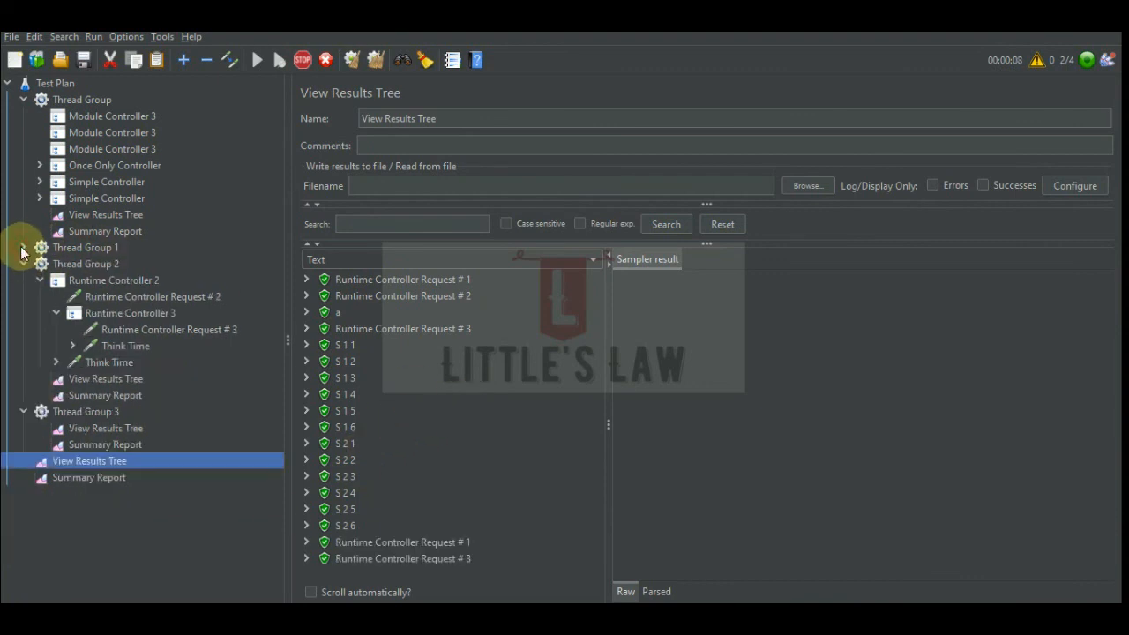
{"action": "left_click", "coordinate": [24, 264]}
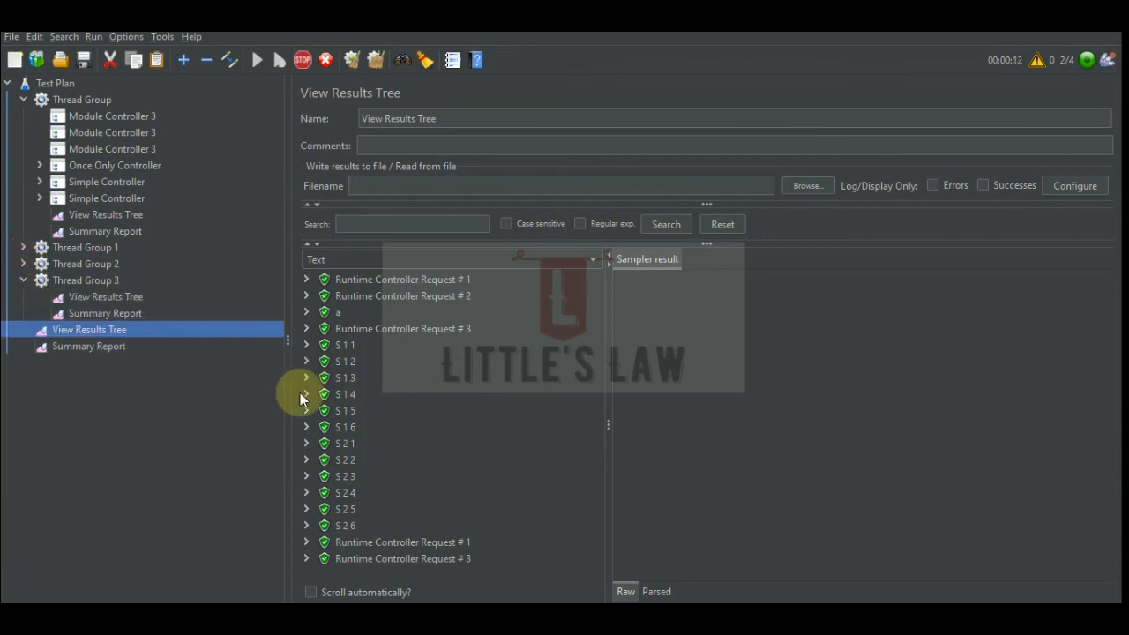
Review the executed requests in the test-plan-level View Results Tree and stop the test.
{"action": "scroll", "coordinate": [414, 370], "scroll_direction": "down", "scroll_amount": 2}
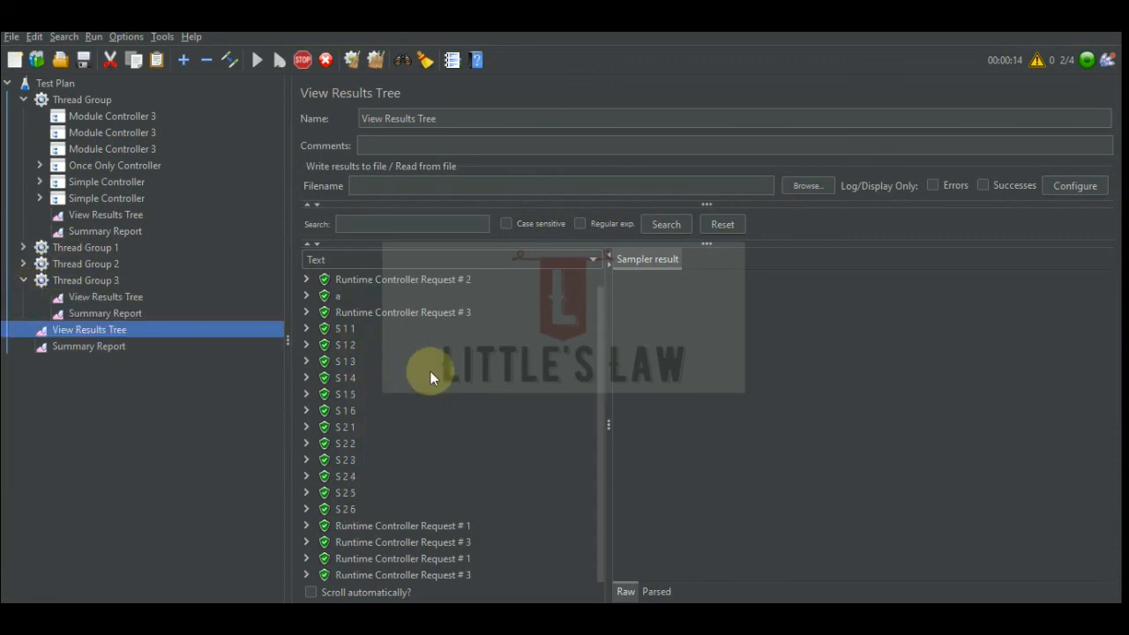
{"action": "scroll", "coordinate": [430, 370], "scroll_direction": "up", "scroll_amount": 1}
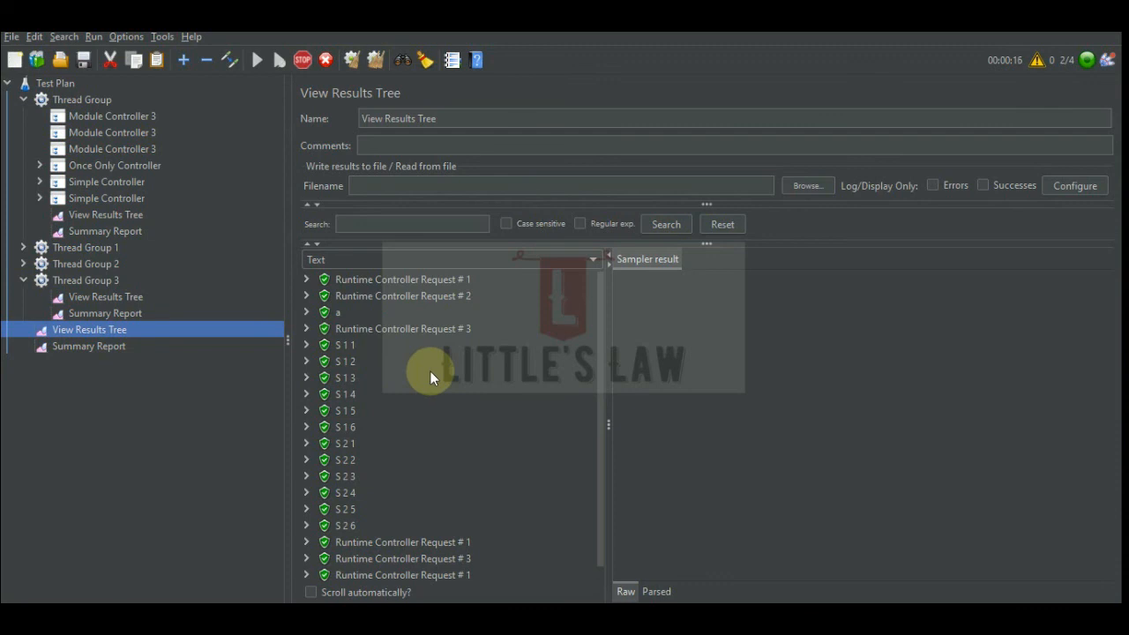
{"action": "left_click", "coordinate": [308, 58]}
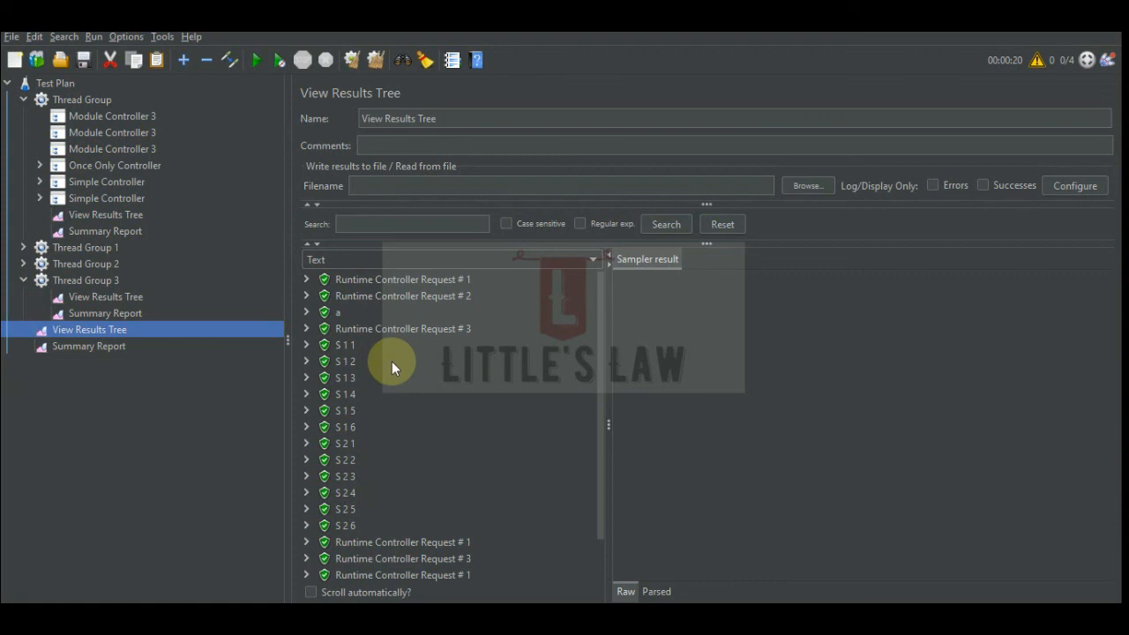
{"action": "scroll", "coordinate": [392, 361], "scroll_direction": "down", "scroll_amount": 1}
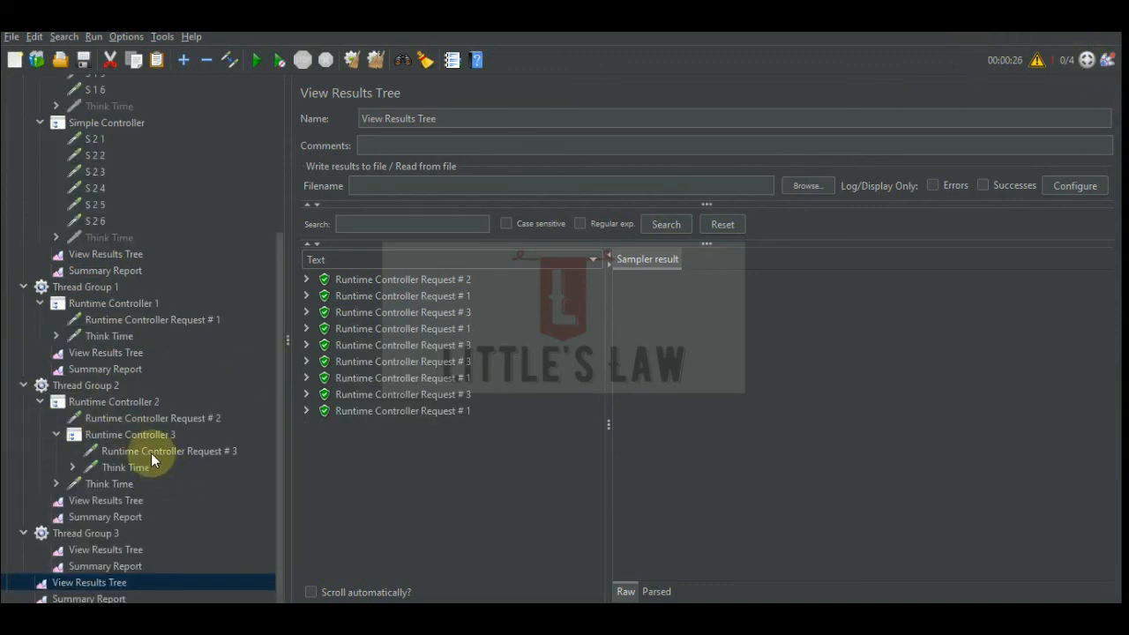
Run the test with the first Thread Group's enabled Module Controller left without a selected target module.
{"action": "scroll", "coordinate": [151, 452], "scroll_direction": "up", "scroll_amount": 5}
{"action": "left_click", "coordinate": [96, 119]}
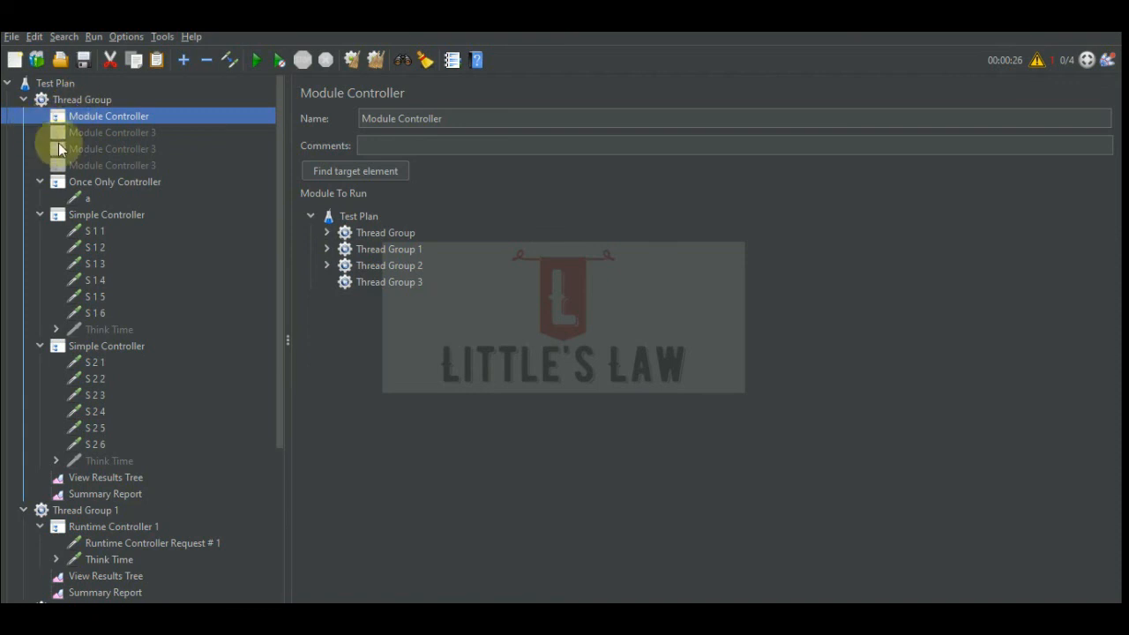
{"action": "left_click_drag", "start_coordinate": [276, 140], "coordinate": [280, 387]}
{"action": "scroll", "coordinate": [189, 285], "scroll_direction": "up", "scroll_amount": 5}
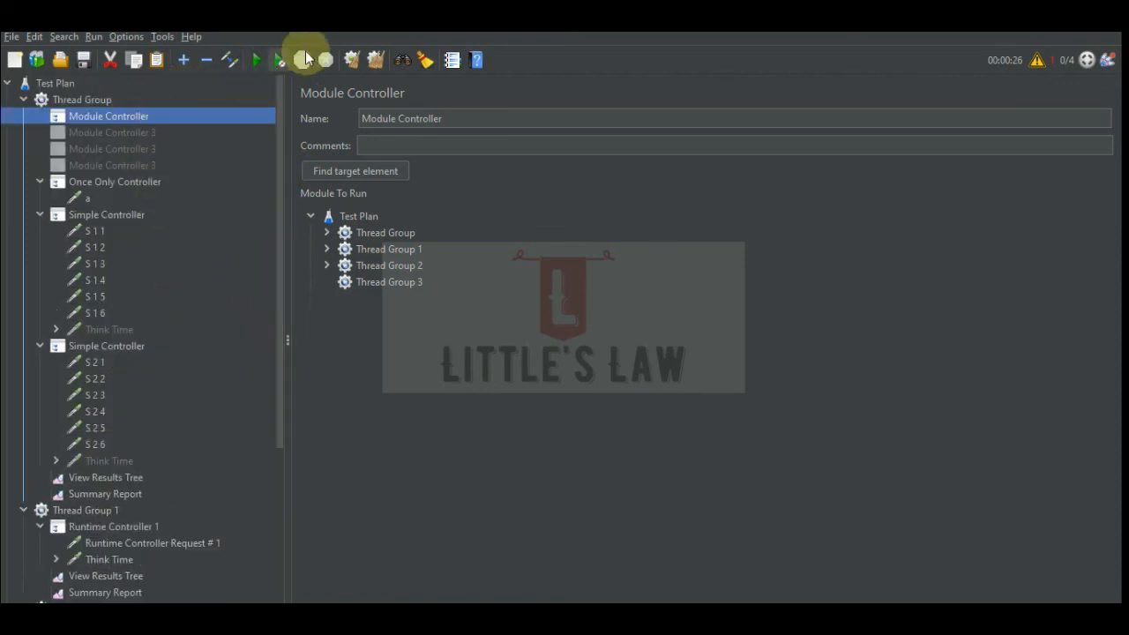
{"action": "left_click", "coordinate": [258, 59]}
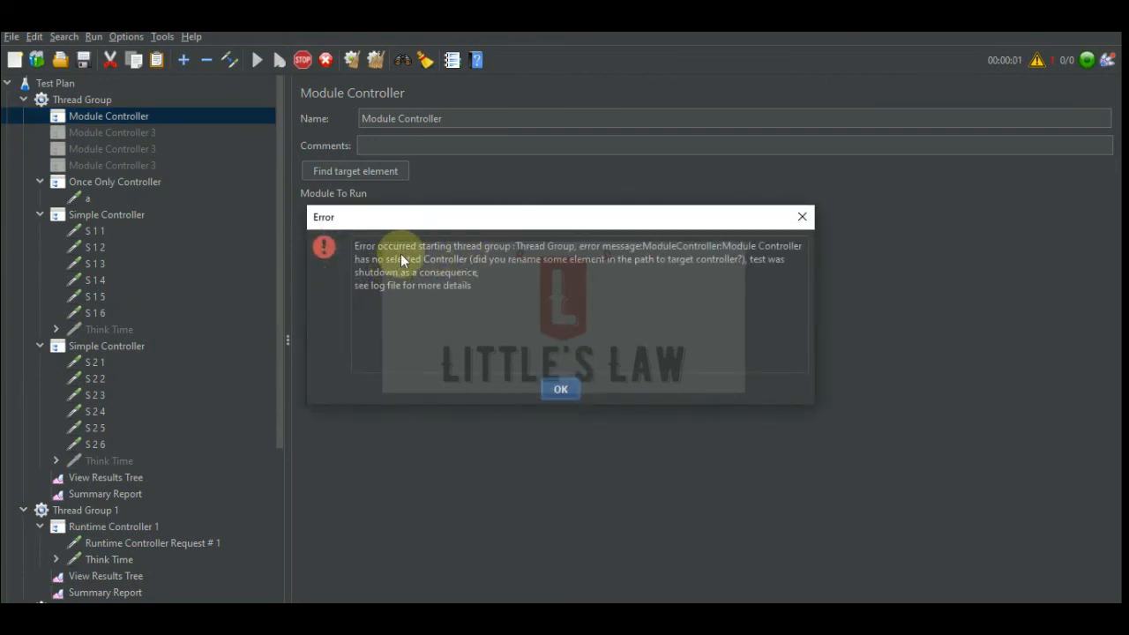
Dismiss the thread group startup error, inspect the requests logged in the test-plan-level View Results Tree, and stop the test.
{"action": "left_click", "coordinate": [561, 390]}
{"action": "left_click_drag", "start_coordinate": [280, 290], "coordinate": [153, 502]}
{"action": "scroll", "coordinate": [149, 503], "scroll_direction": "down", "scroll_amount": 1}
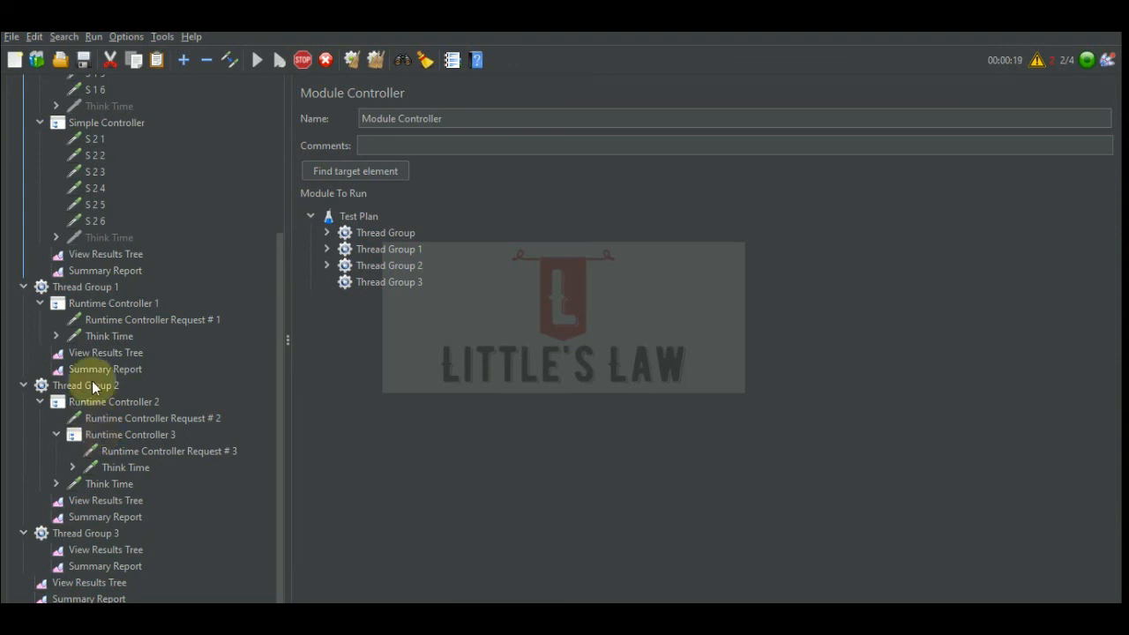
{"action": "scroll", "coordinate": [101, 432], "scroll_direction": "up", "scroll_amount": 5}
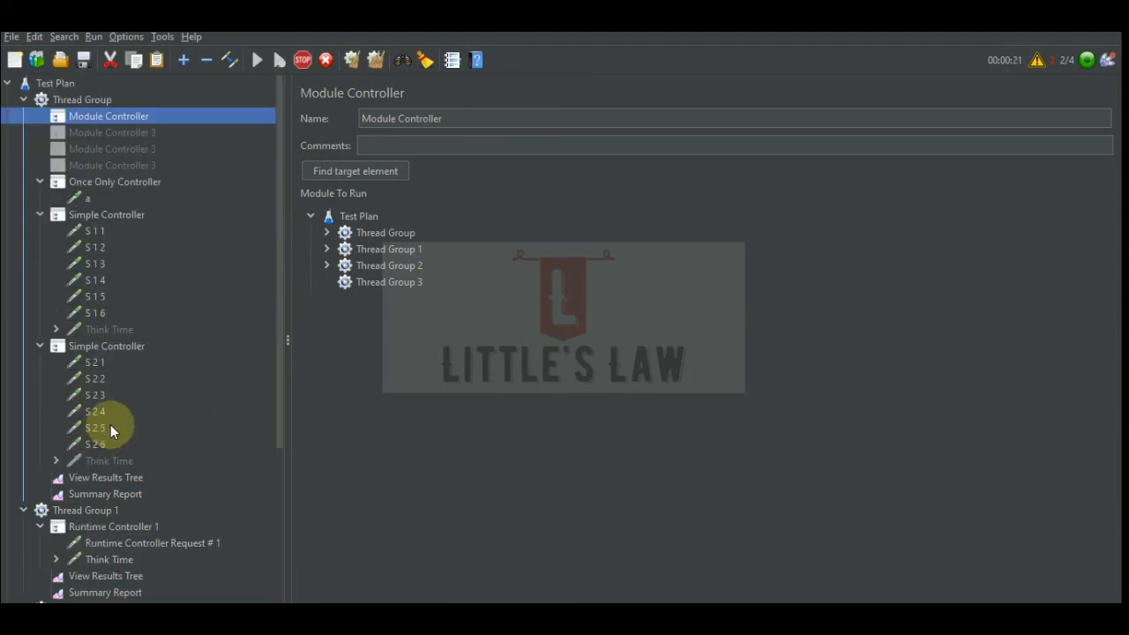
{"action": "scroll", "coordinate": [124, 482], "scroll_direction": "down", "scroll_amount": 5}
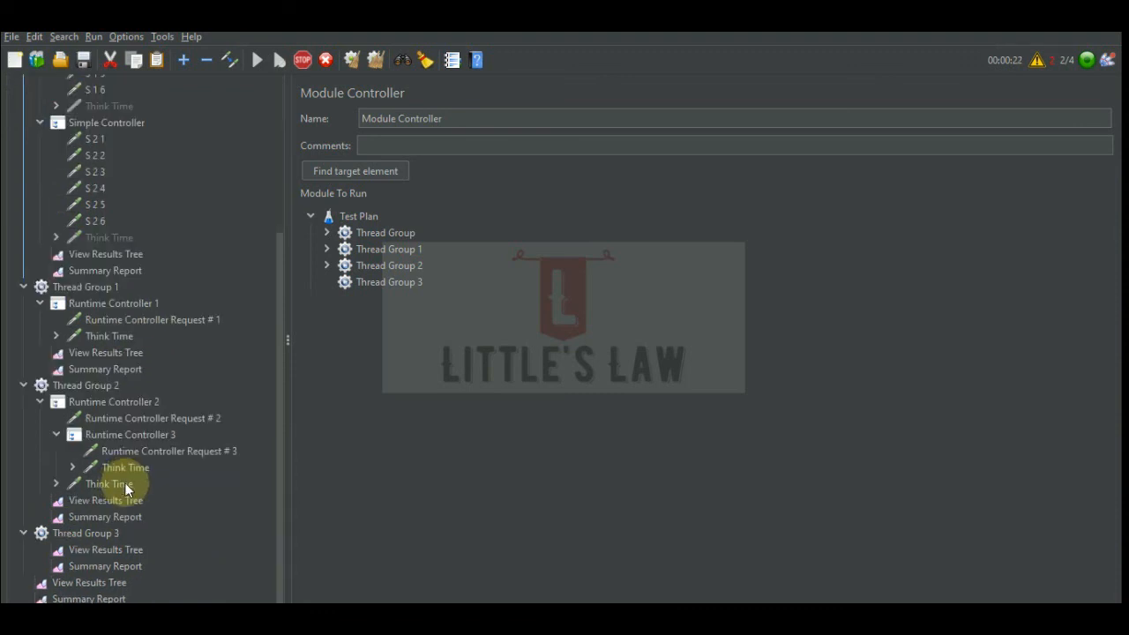
{"action": "left_click", "coordinate": [92, 582]}
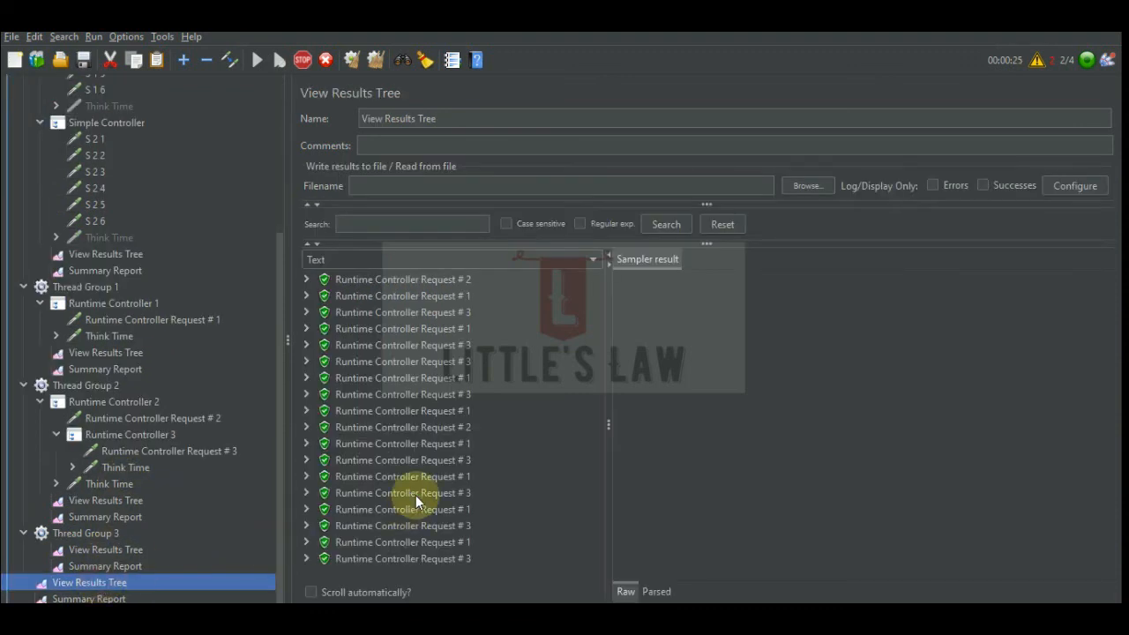
{"action": "scroll", "coordinate": [136, 498], "scroll_direction": "up", "scroll_amount": 5}
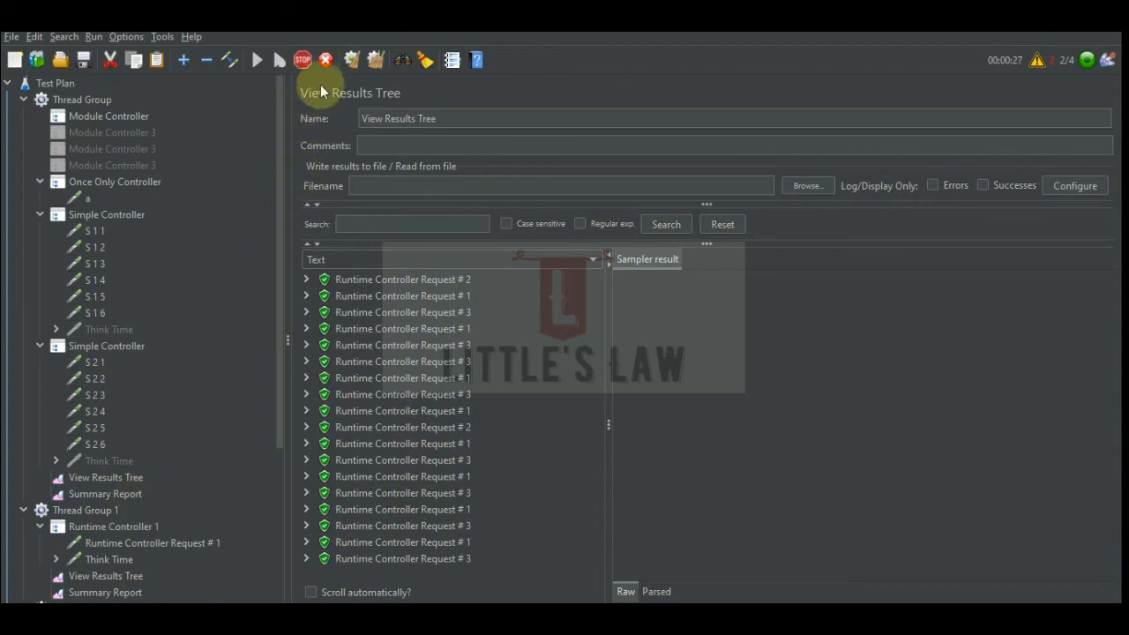
{"action": "left_click", "coordinate": [301, 60]}
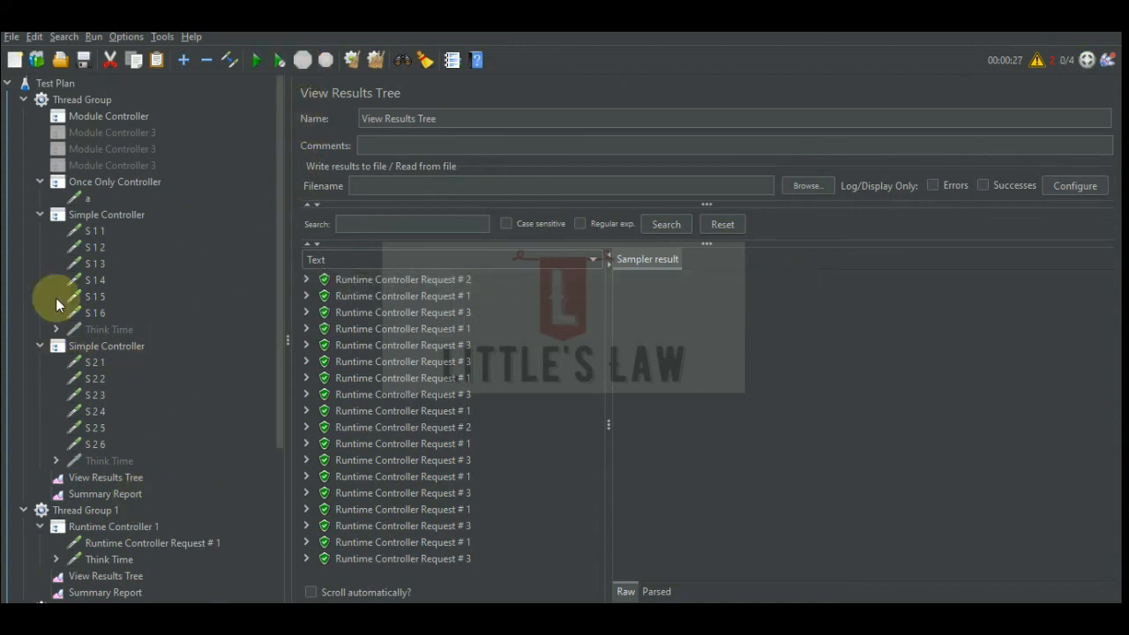
Disable Thread Group 1, Thread Group 2 and Thread Group 3, leaving only the first Thread Group enabled.
{"action": "scroll", "coordinate": [142, 435], "scroll_direction": "down", "scroll_amount": 5}
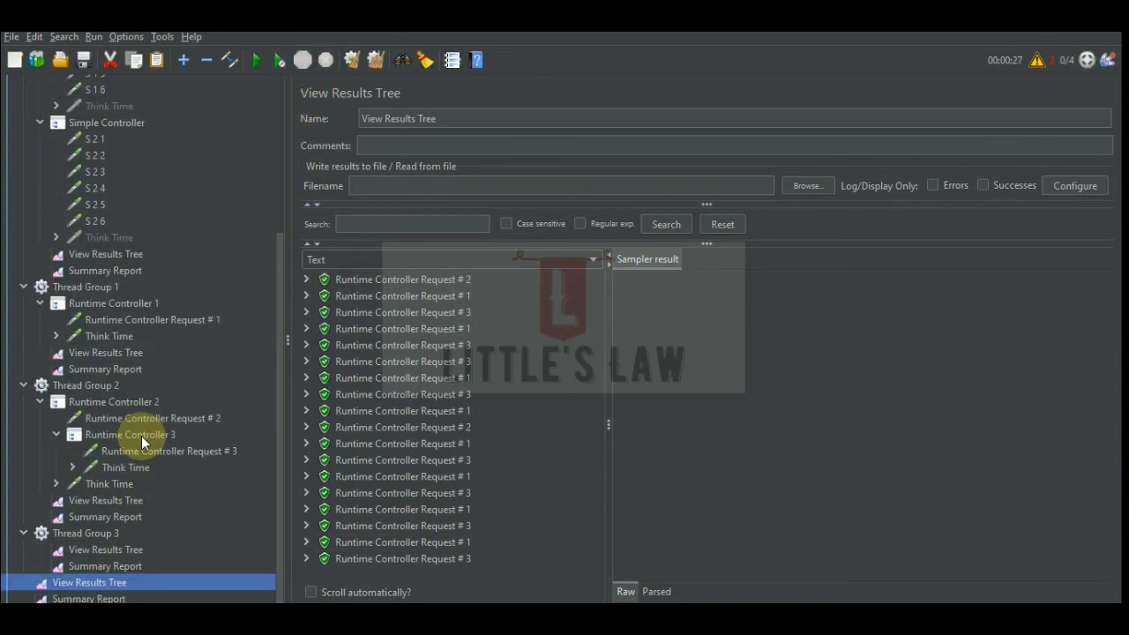
{"action": "right_click", "coordinate": [77, 289]}
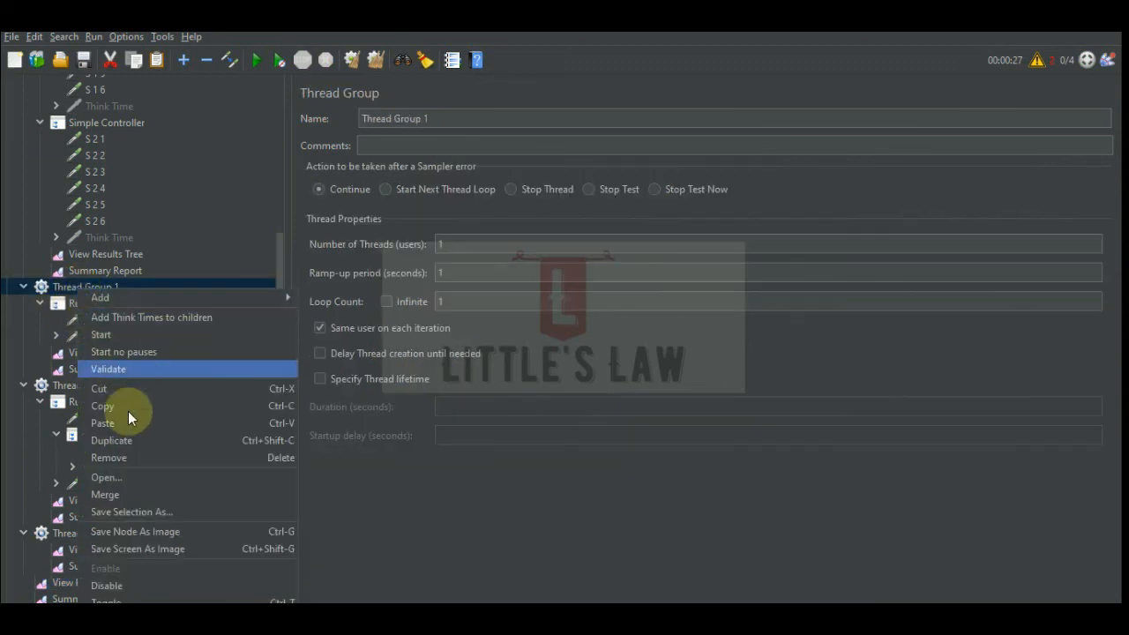
{"action": "left_click", "coordinate": [128, 584]}
{"action": "right_click", "coordinate": [77, 384]}
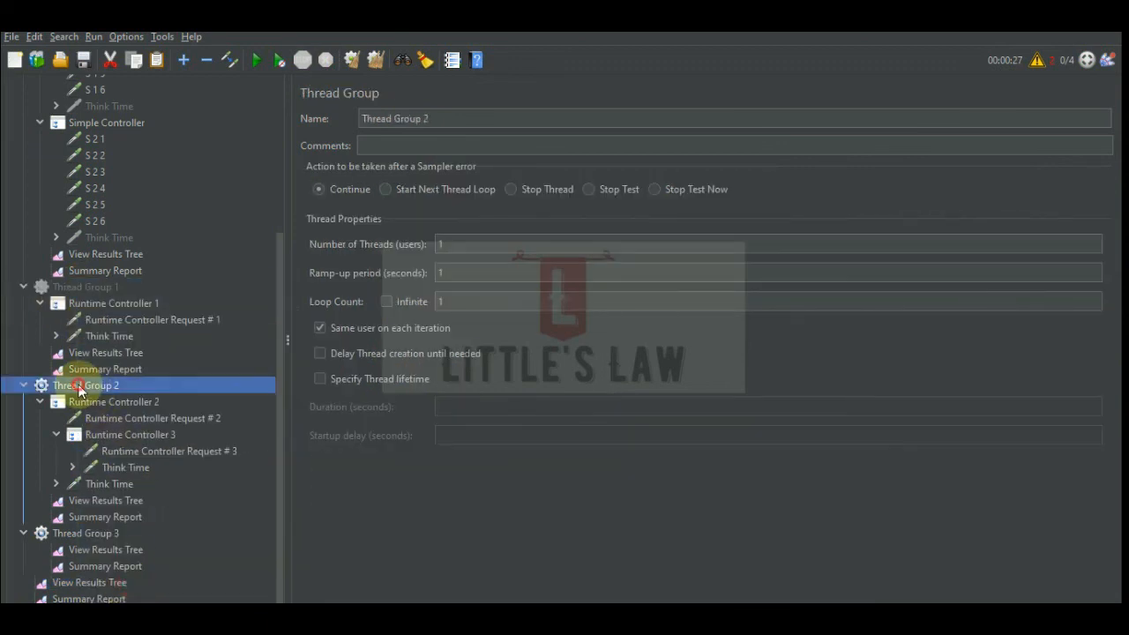
{"action": "left_click", "coordinate": [115, 589]}
{"action": "right_click", "coordinate": [83, 534]}
{"action": "left_click", "coordinate": [114, 591]}
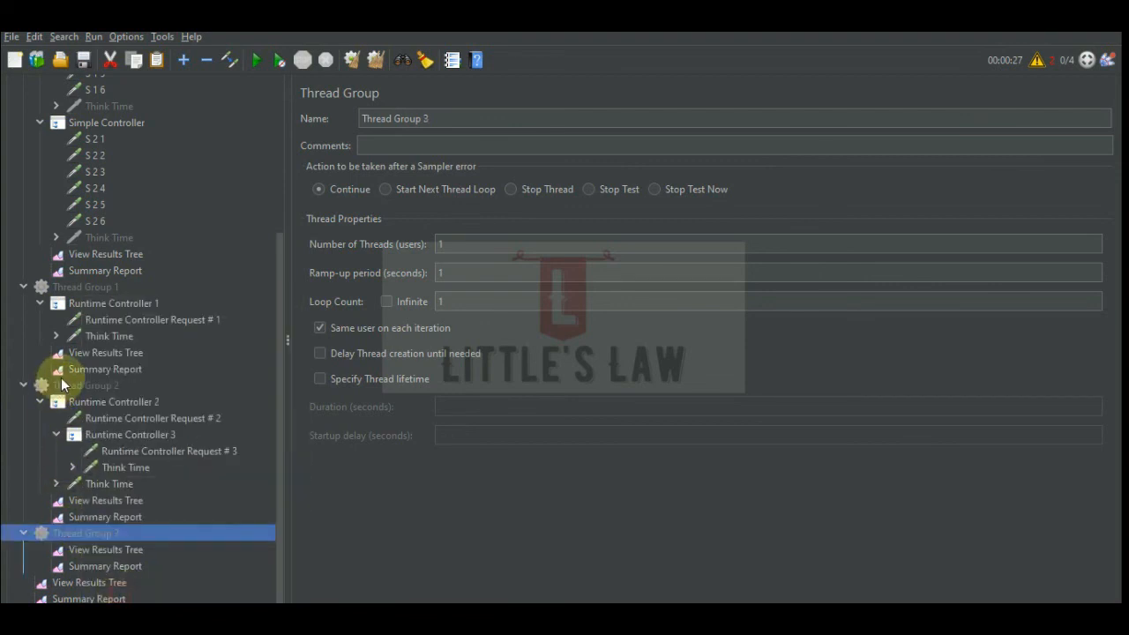
Collapse the disabled Thread Groups 1, 2 and 3 in the test plan tree.
{"action": "scroll", "coordinate": [113, 382], "scroll_direction": "up", "scroll_amount": 5}
{"action": "left_click", "coordinate": [26, 497]}
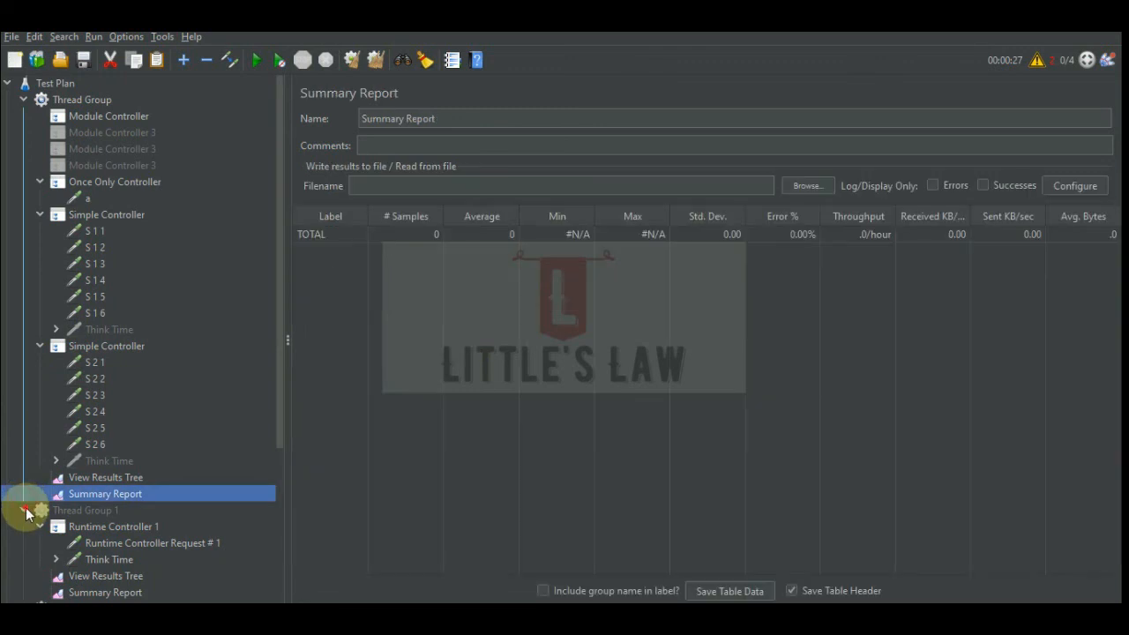
{"action": "left_click", "coordinate": [23, 510]}
{"action": "left_click", "coordinate": [23, 526]}
{"action": "left_click", "coordinate": [23, 544]}
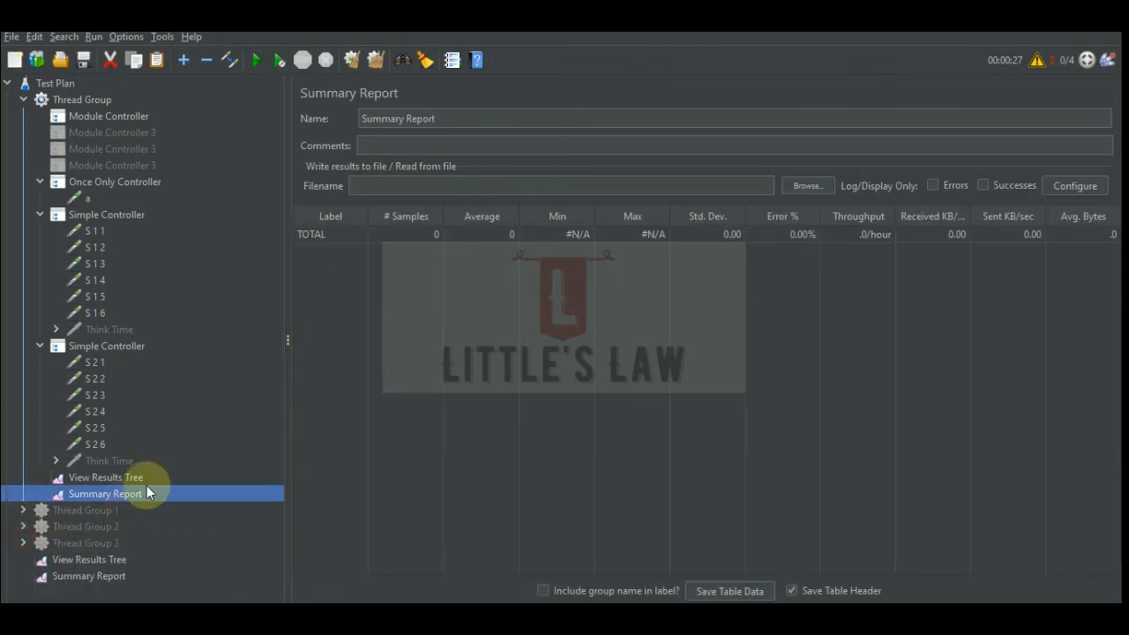
Clear all results and run only the first Thread Group with its Module Controller lacking a target, watching the test-plan-level View Results Tree.
{"action": "left_click", "coordinate": [103, 119]}
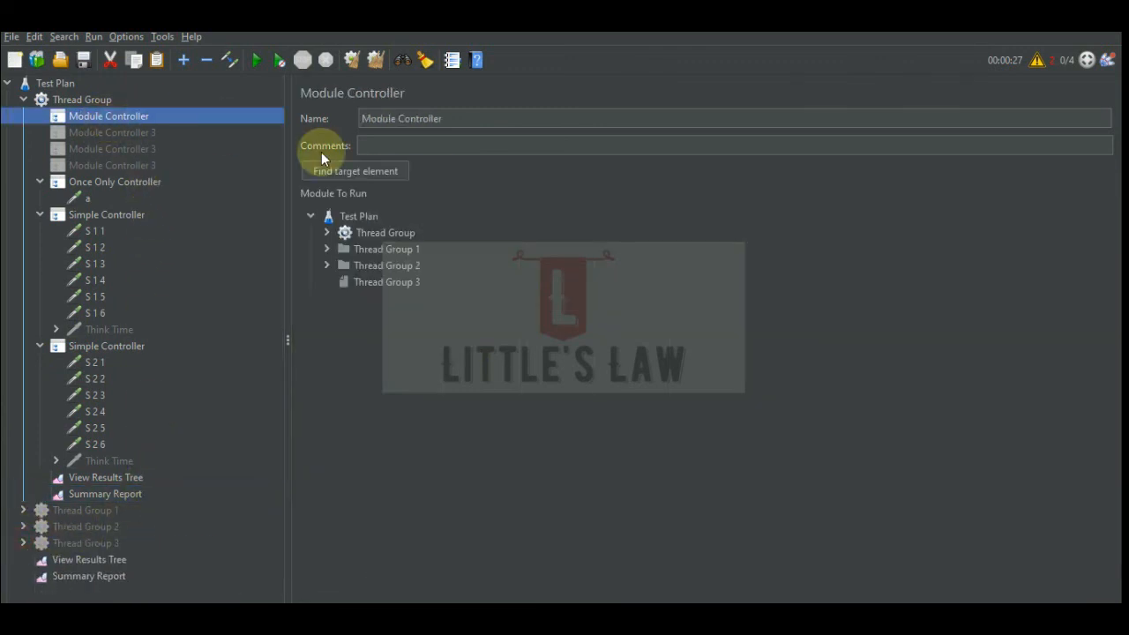
{"action": "left_click", "coordinate": [375, 59]}
{"action": "left_click", "coordinate": [79, 559]}
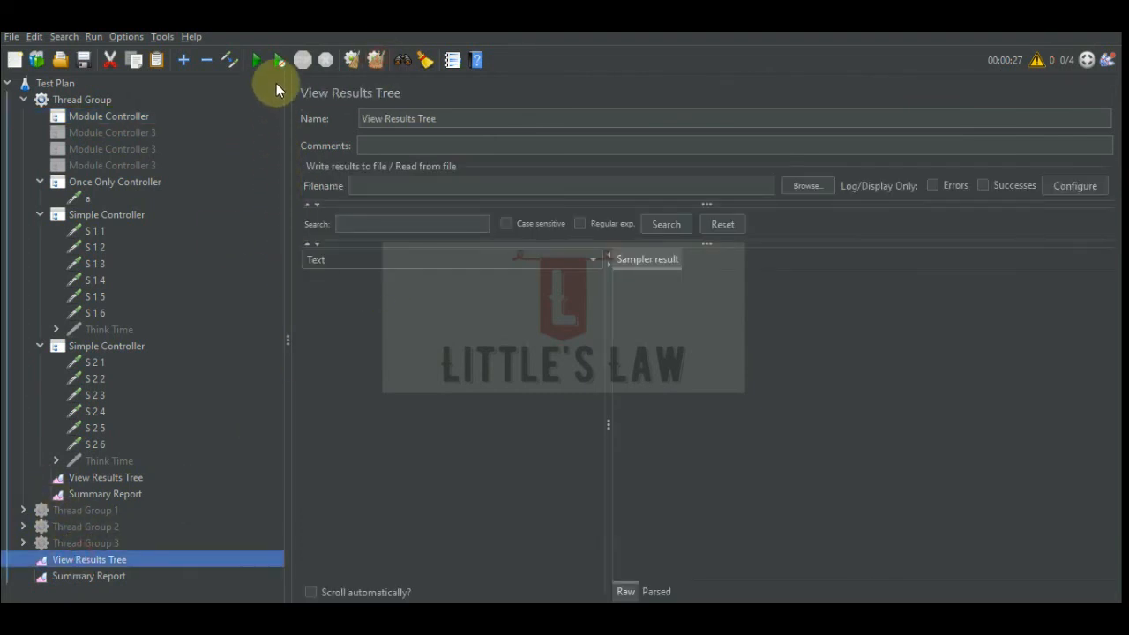
{"action": "left_click", "coordinate": [257, 59]}
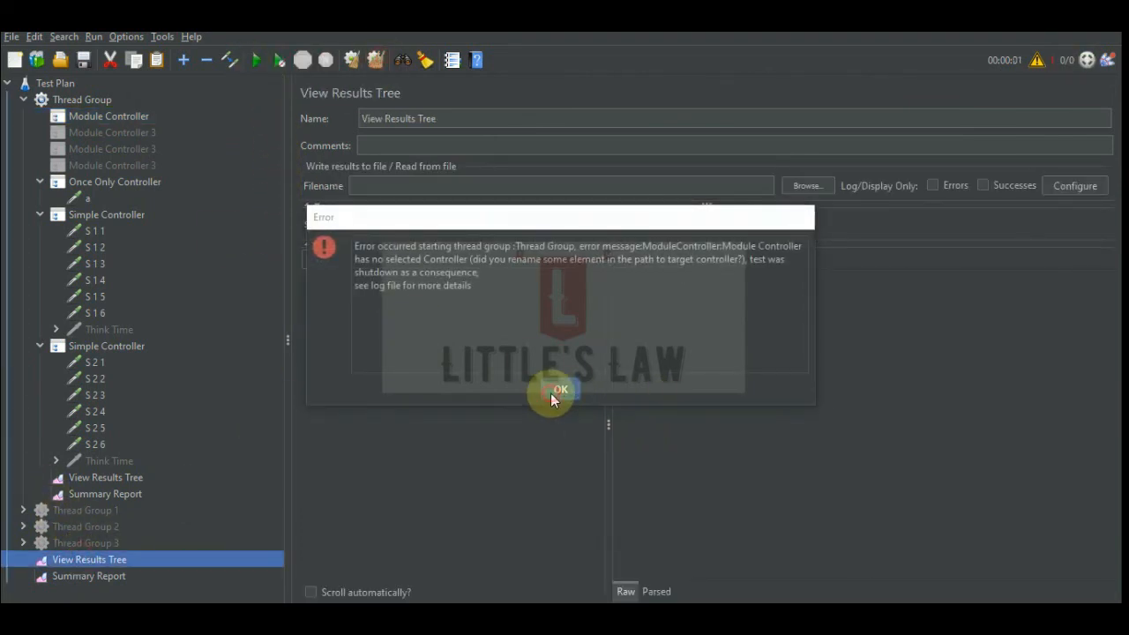
{"action": "left_click", "coordinate": [560, 390]}
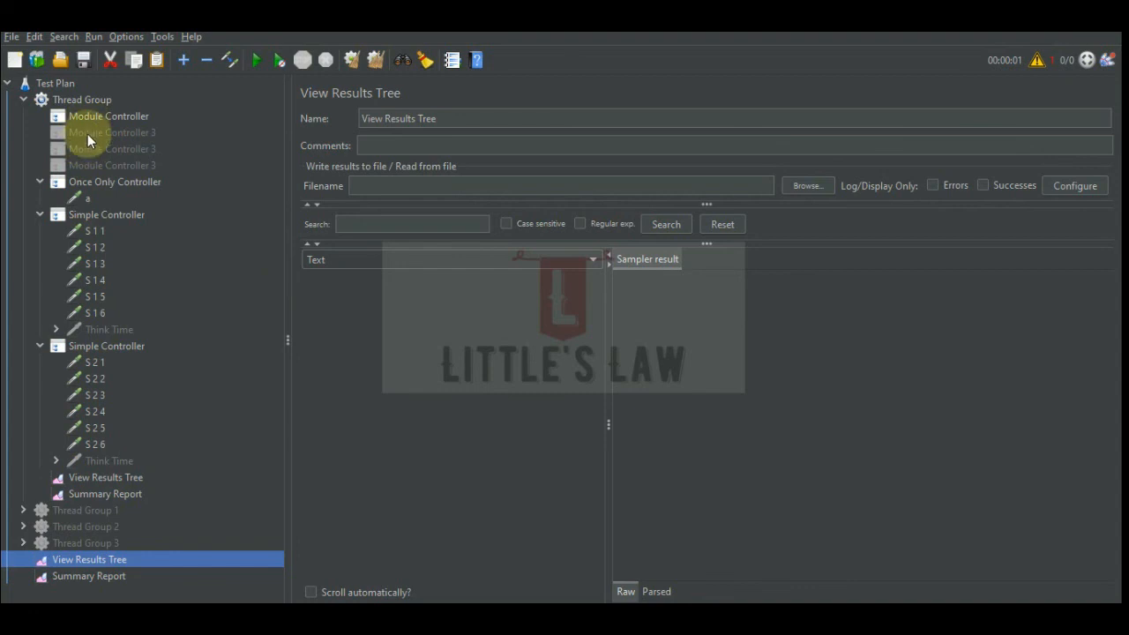
Enable Thread Group 1 and rerun the test from cleared results with the test-plan-level View Results Tree open, dismissing the error dialog.
{"action": "right_click", "coordinate": [78, 510]}
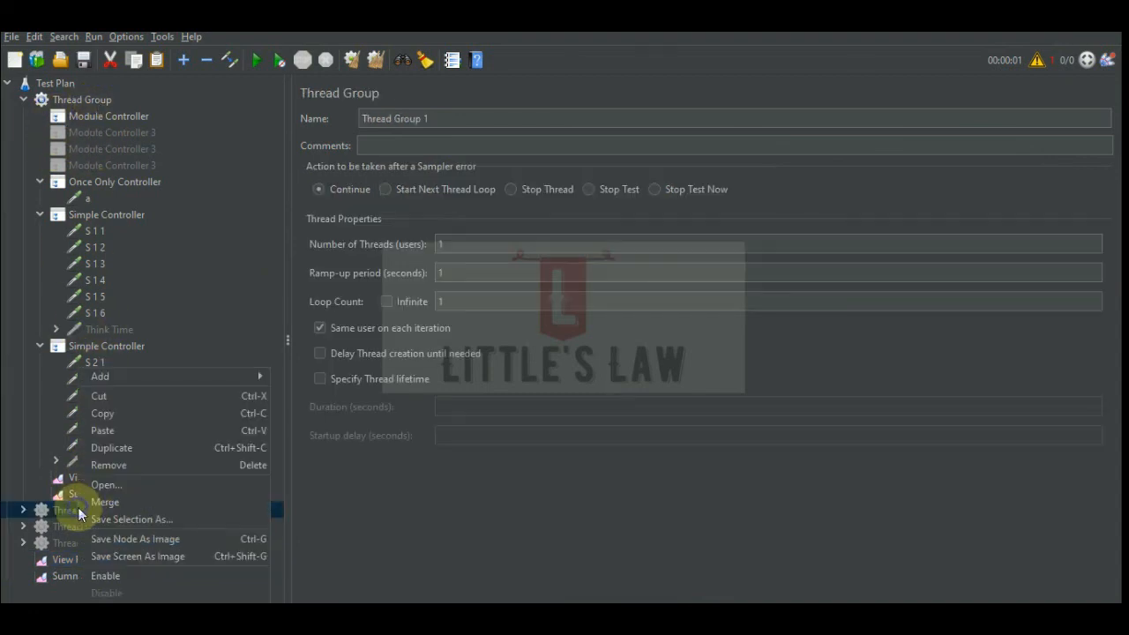
{"action": "left_click", "coordinate": [124, 574]}
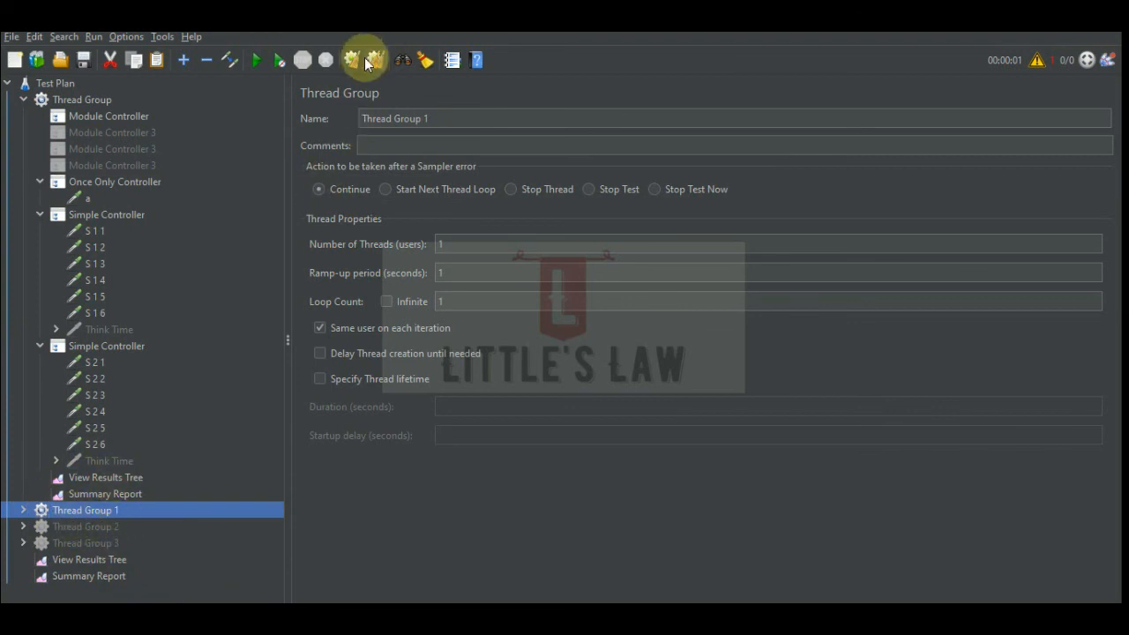
{"action": "left_click", "coordinate": [114, 559]}
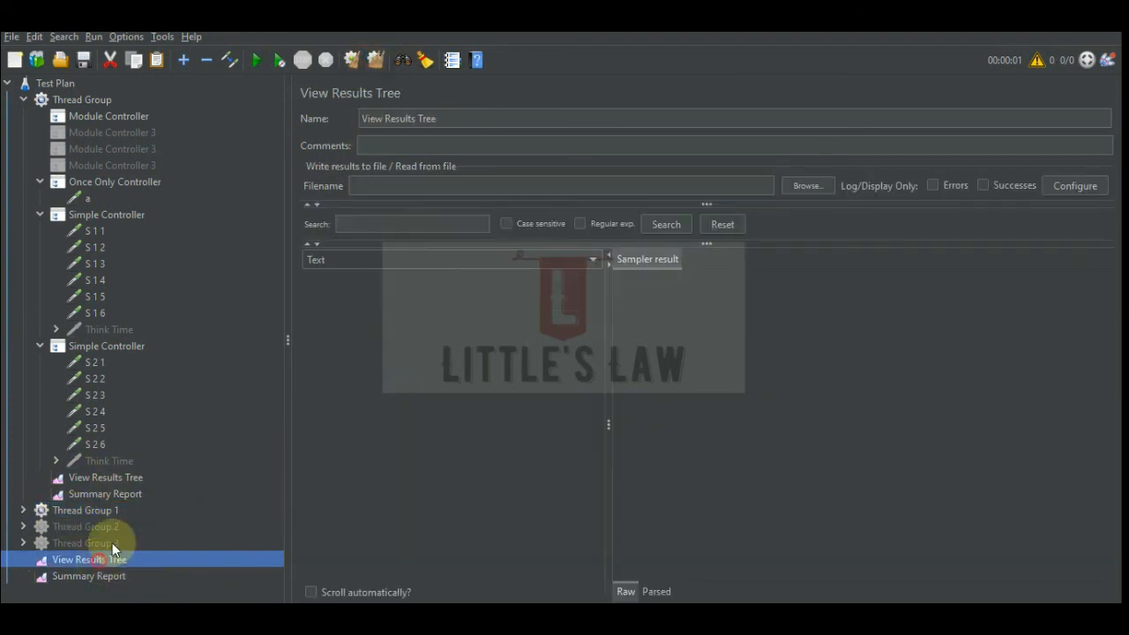
{"action": "left_click", "coordinate": [257, 65]}
{"action": "left_click", "coordinate": [561, 379]}
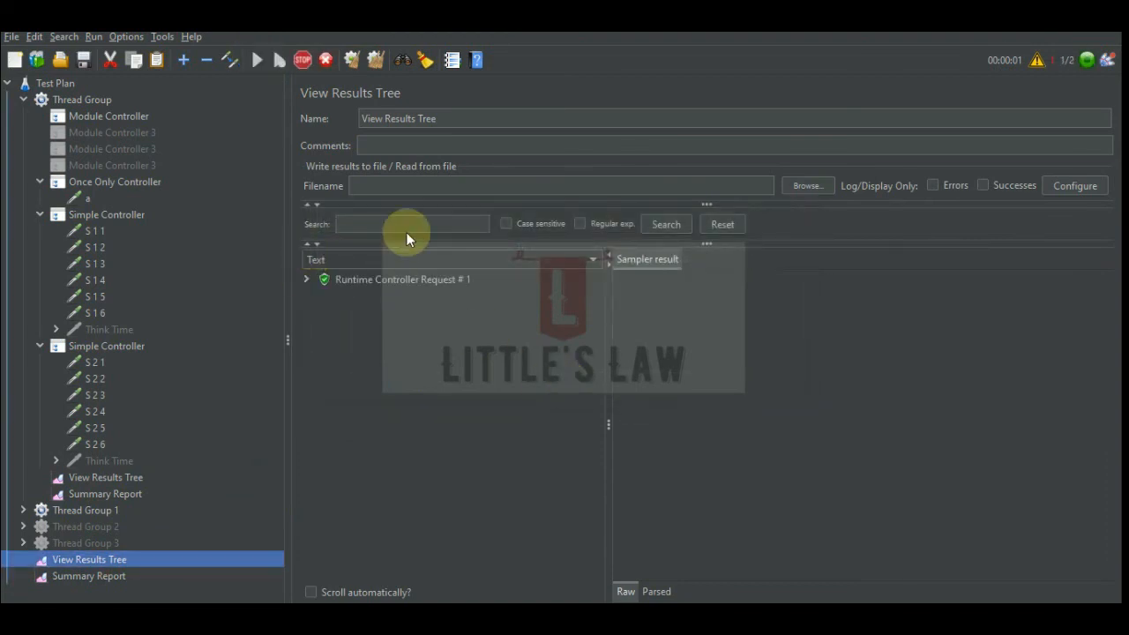